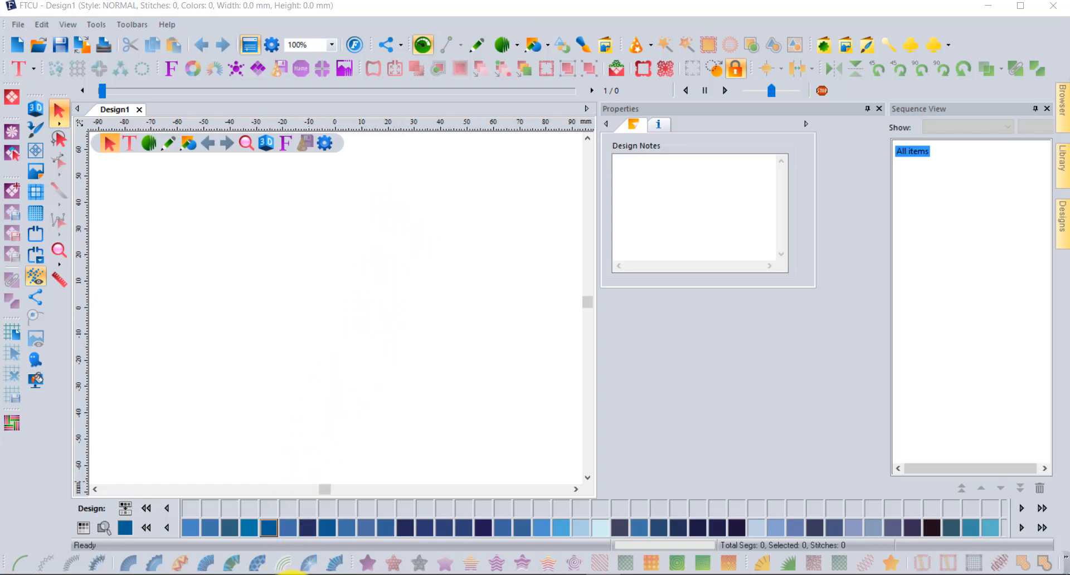
Switch to the RNK Software Club website in the browser and sign in to the club account.
click(290, 574)
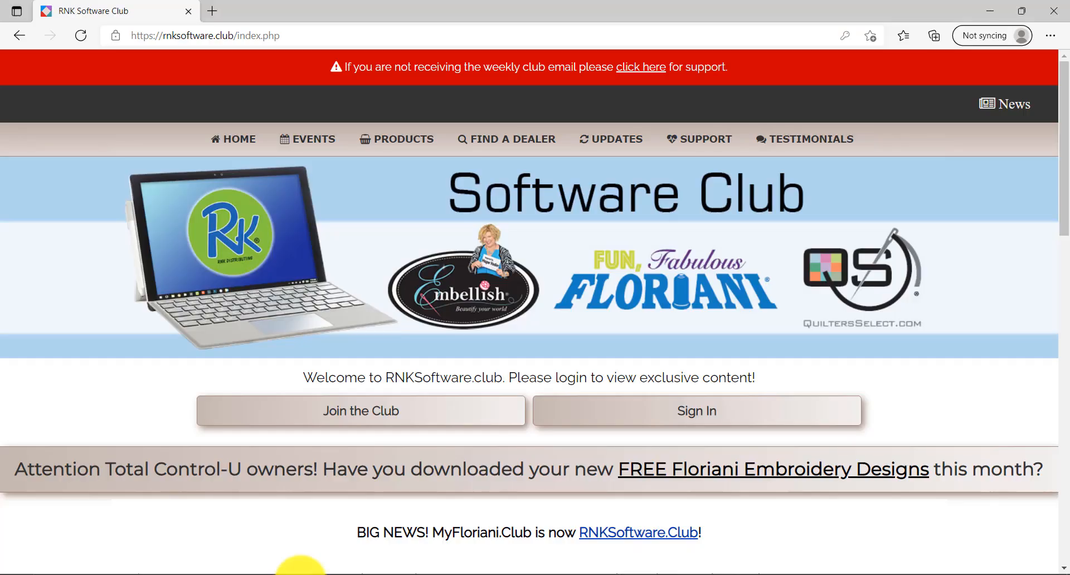
click(701, 408)
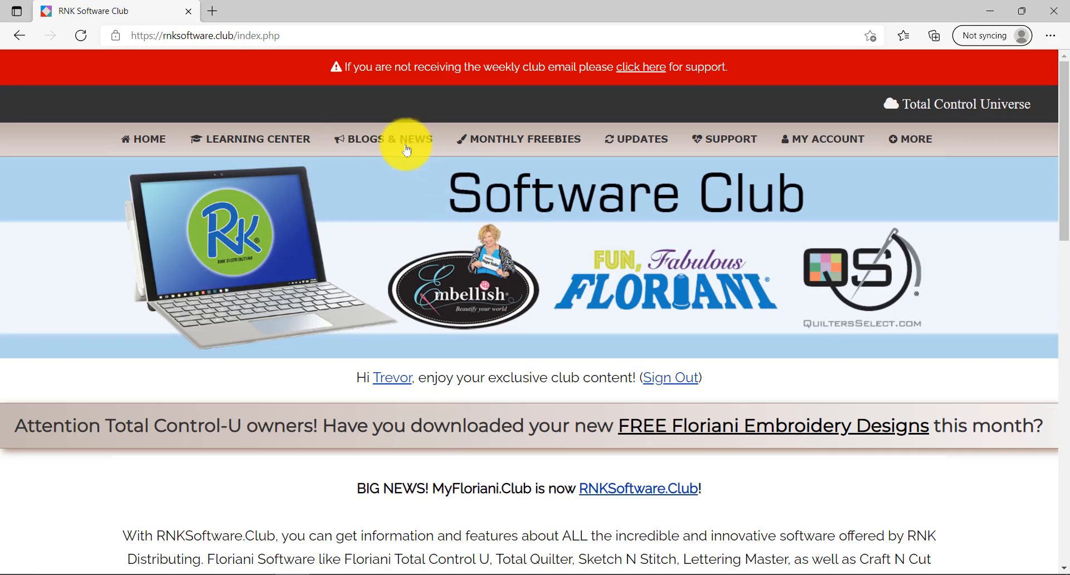
Open the Club Weekly News Archive and look over the January 2022 and December 2021 lessons.
mouse_move(405, 144)
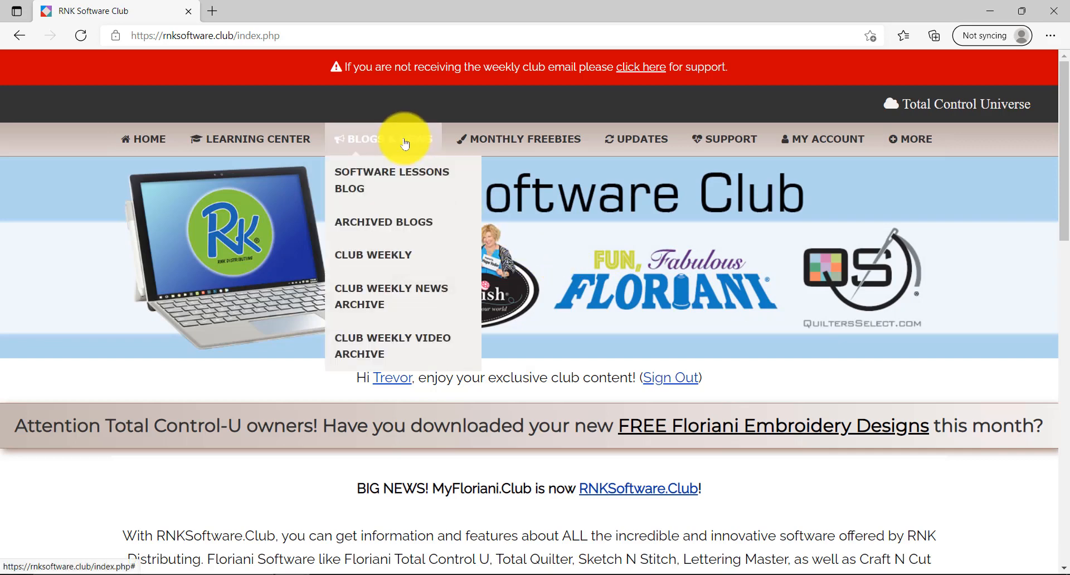
click(382, 294)
scroll(382, 294, down, 4)
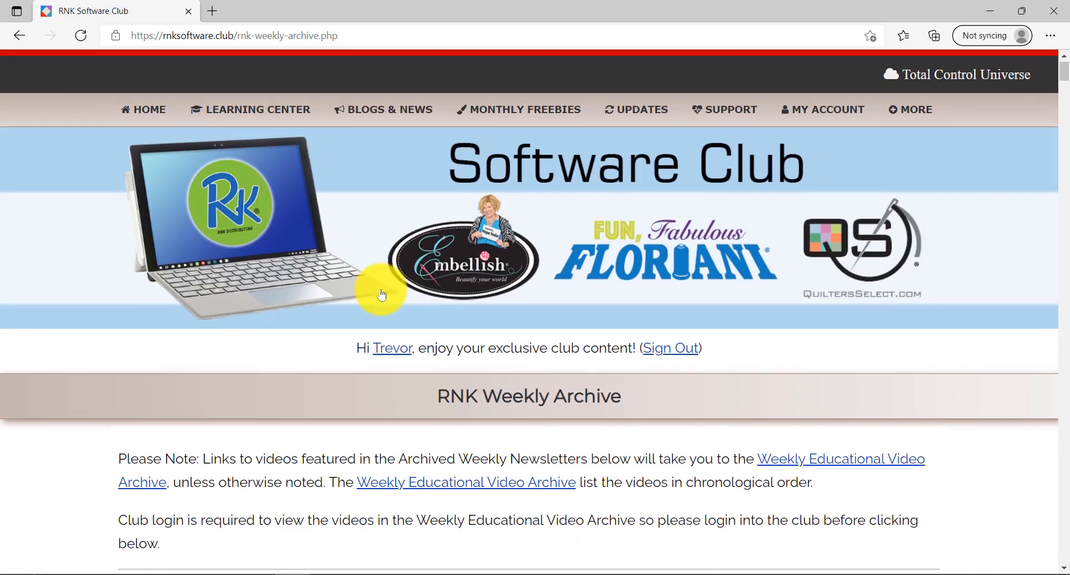
scroll(382, 294, down, 3)
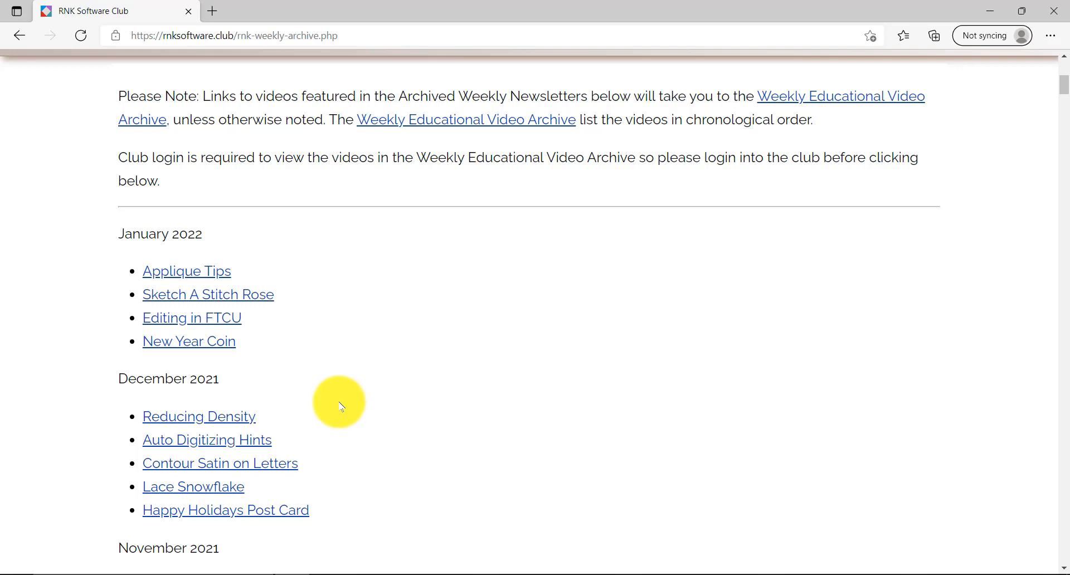
scroll(341, 406, up, 7)
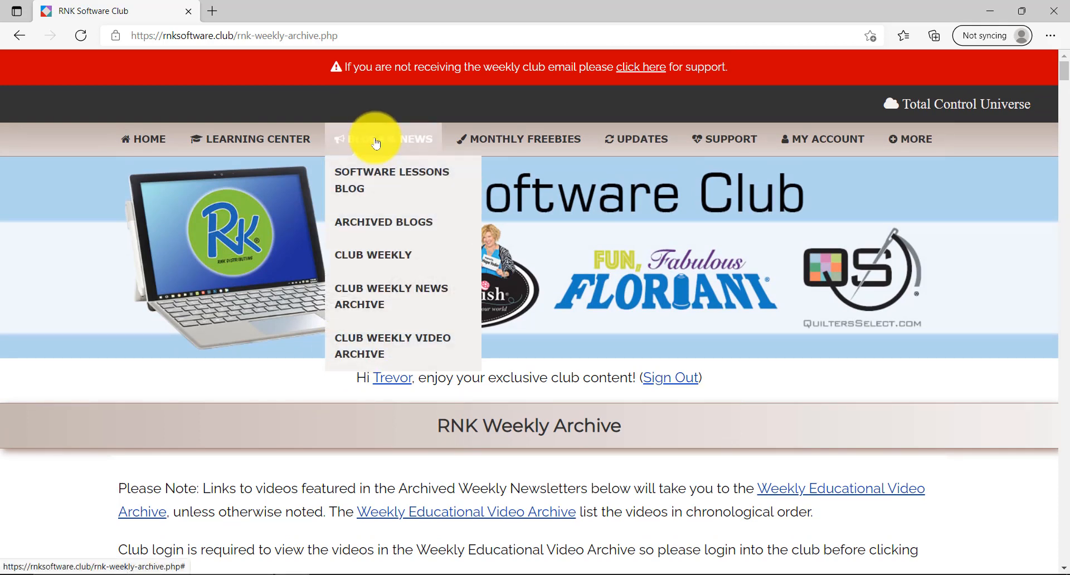
Look through the older months of the weekly archive back to June 2021 and return to the site navigation.
scroll(585, 341, down, 12)
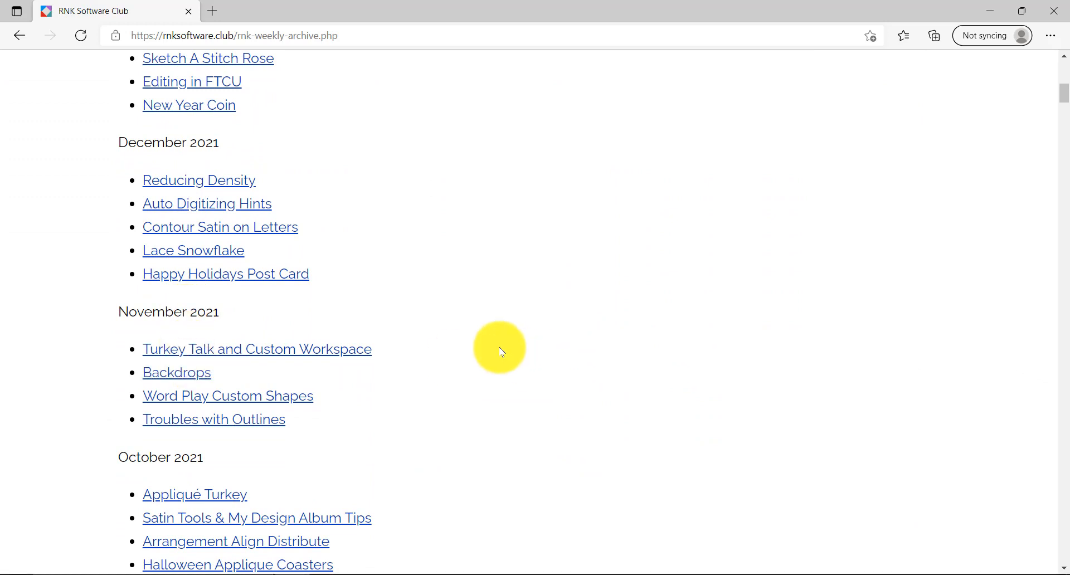
scroll(501, 351, down, 1)
scroll(500, 351, down, 13)
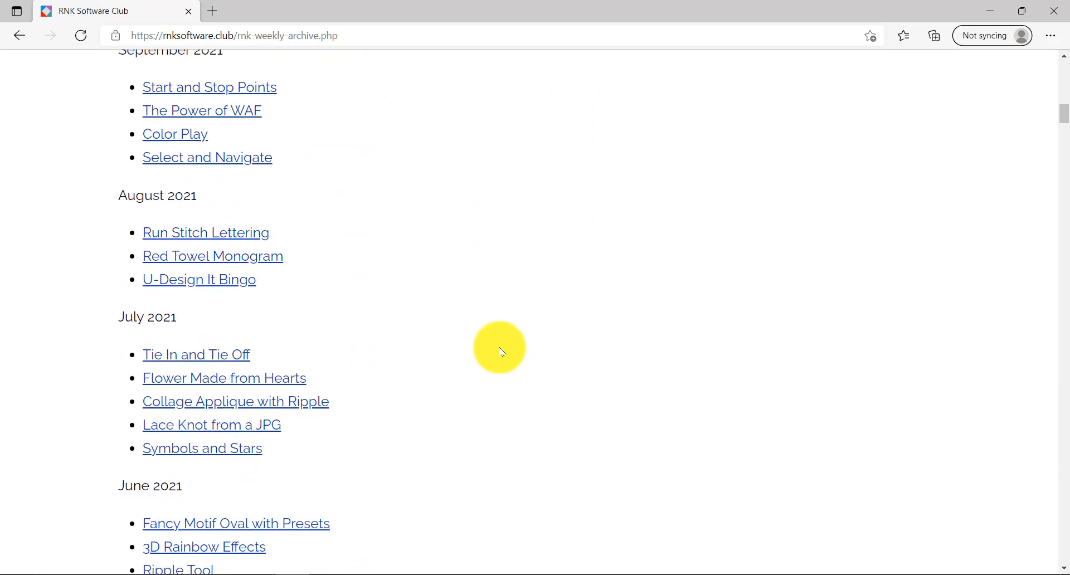
scroll(500, 351, up, 15)
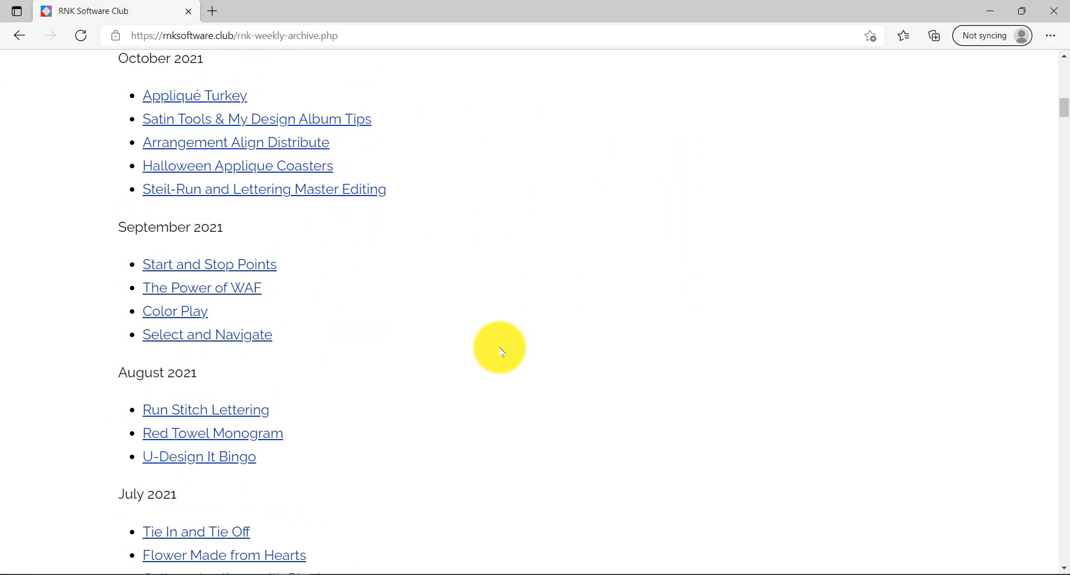
scroll(500, 348, up, 10)
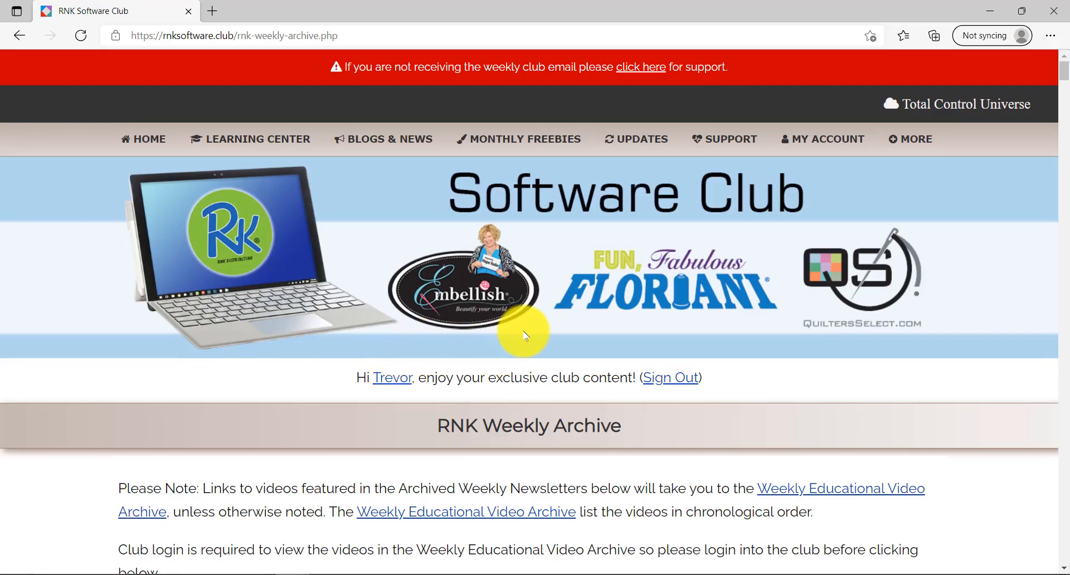
scroll(521, 340, down, 8)
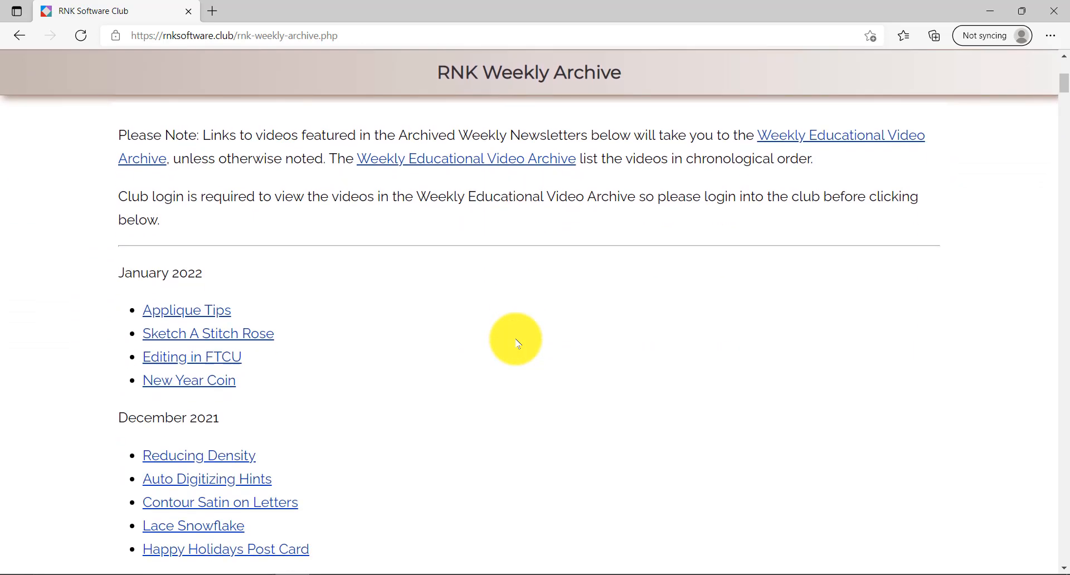
scroll(517, 347, down, 3)
scroll(517, 347, up, 10)
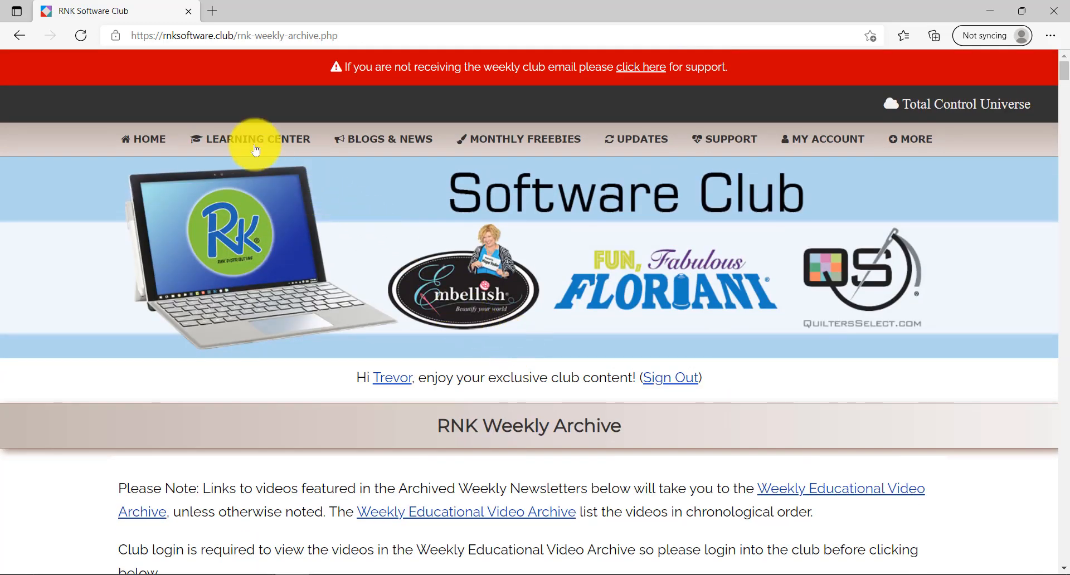
Open the Sketch A Stitch training videos from the Learning Center and look through the available video thumbnails.
mouse_move(254, 136)
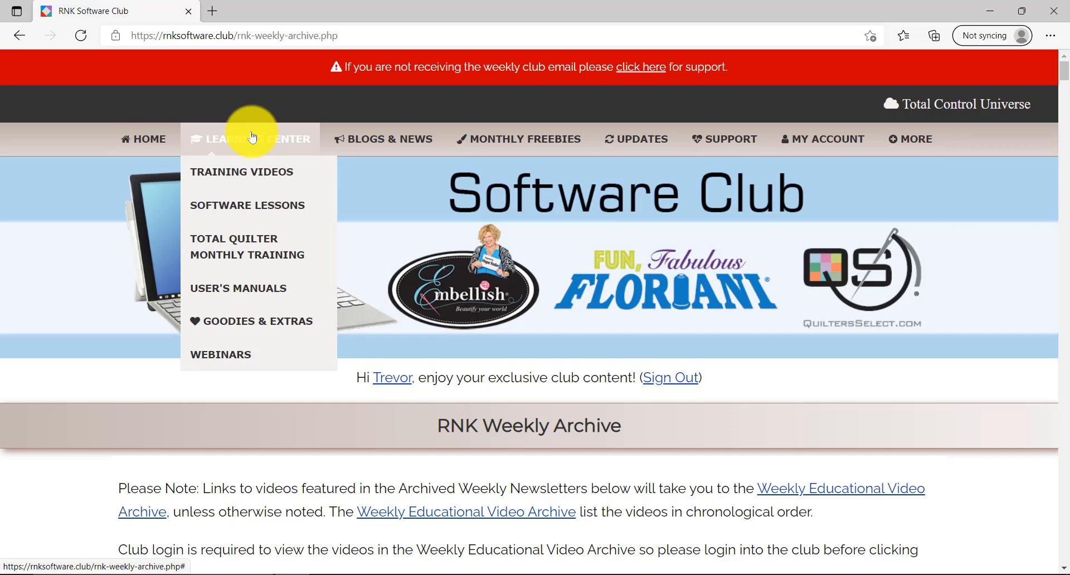
mouse_move(248, 168)
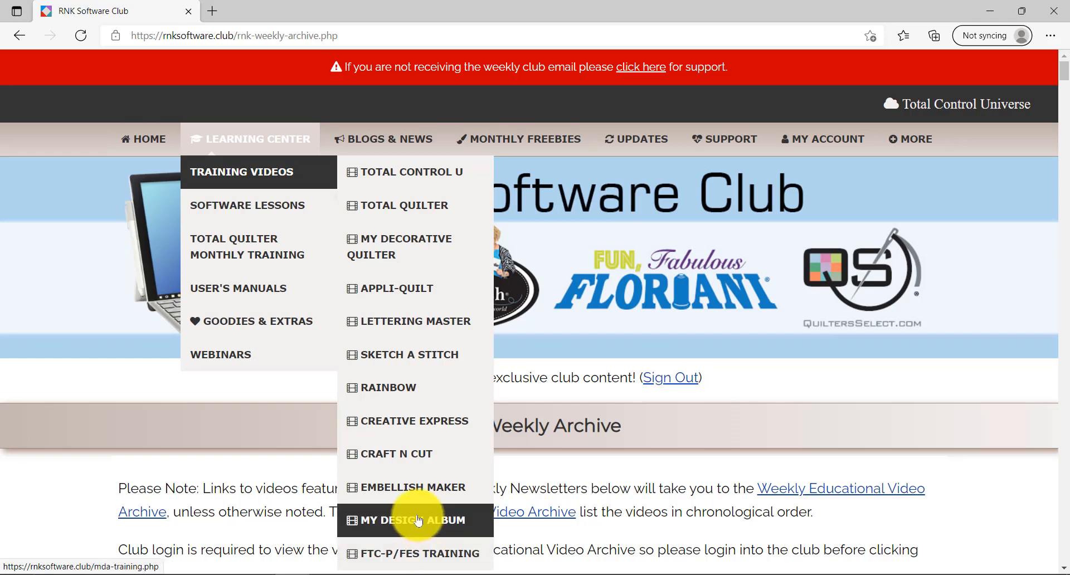
click(425, 356)
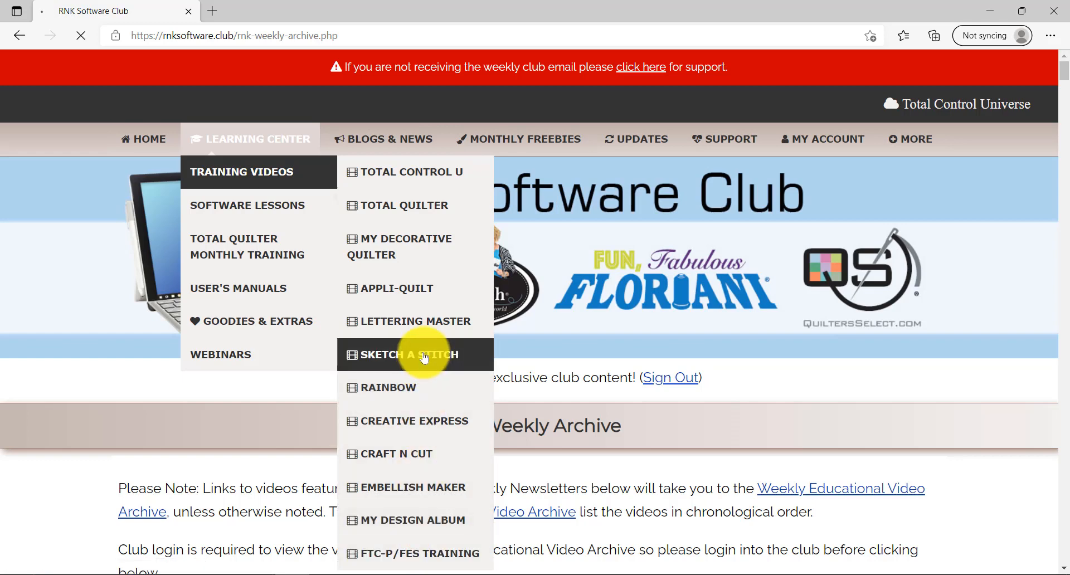
scroll(878, 352, down, 7)
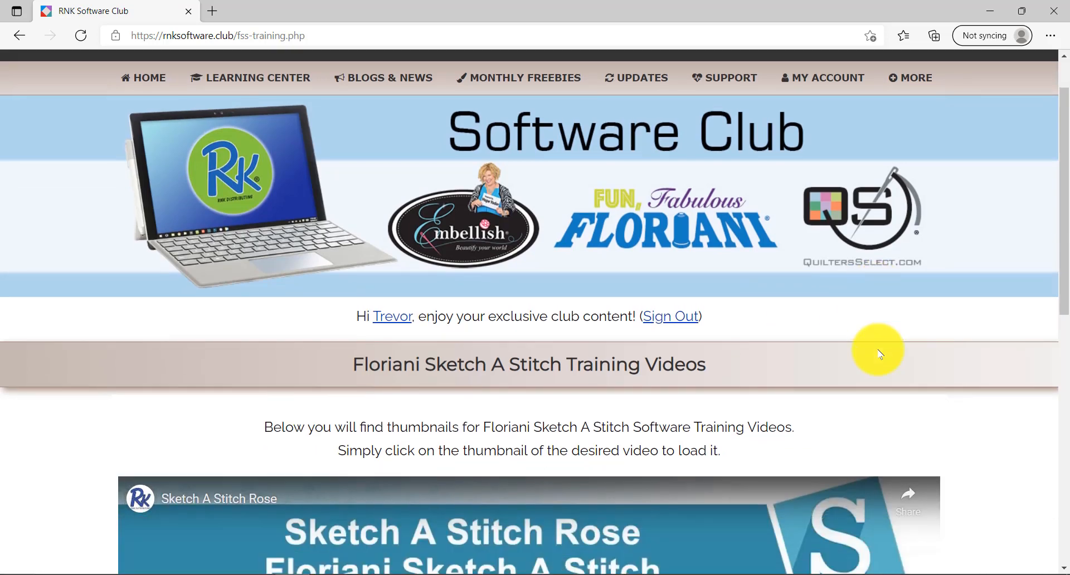
scroll(745, 294, down, 4)
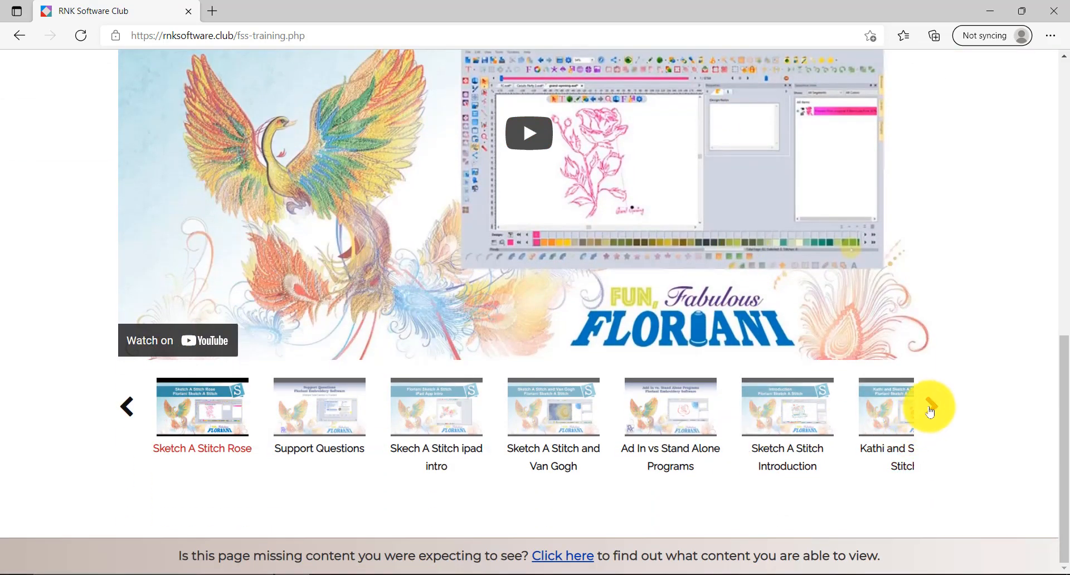
click(928, 407)
scroll(955, 282, up, 11)
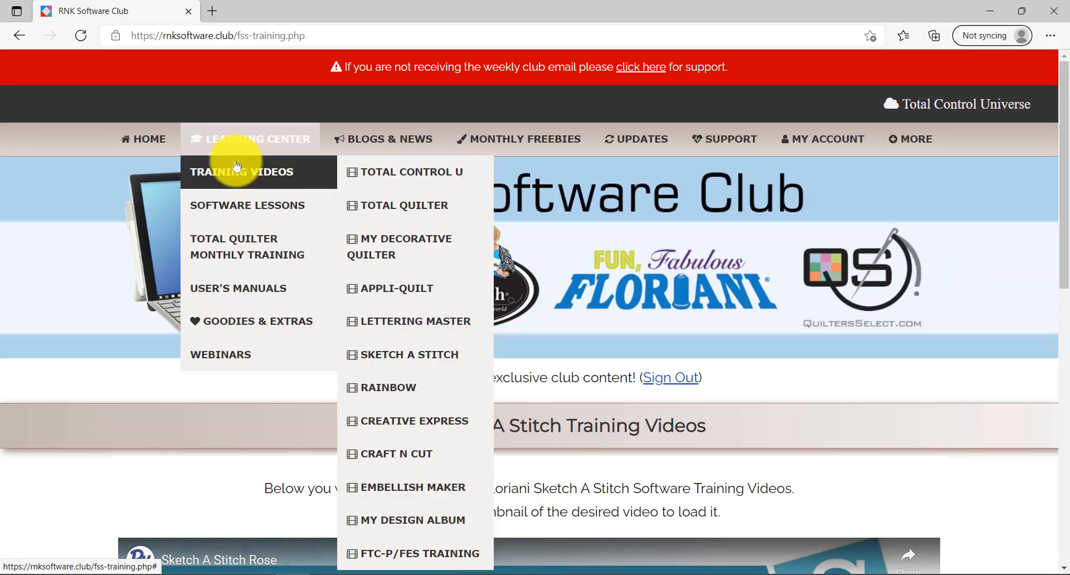
Open the Fundamentals playlist of the Total Control U training videos and look through its video thumbnails.
click(394, 173)
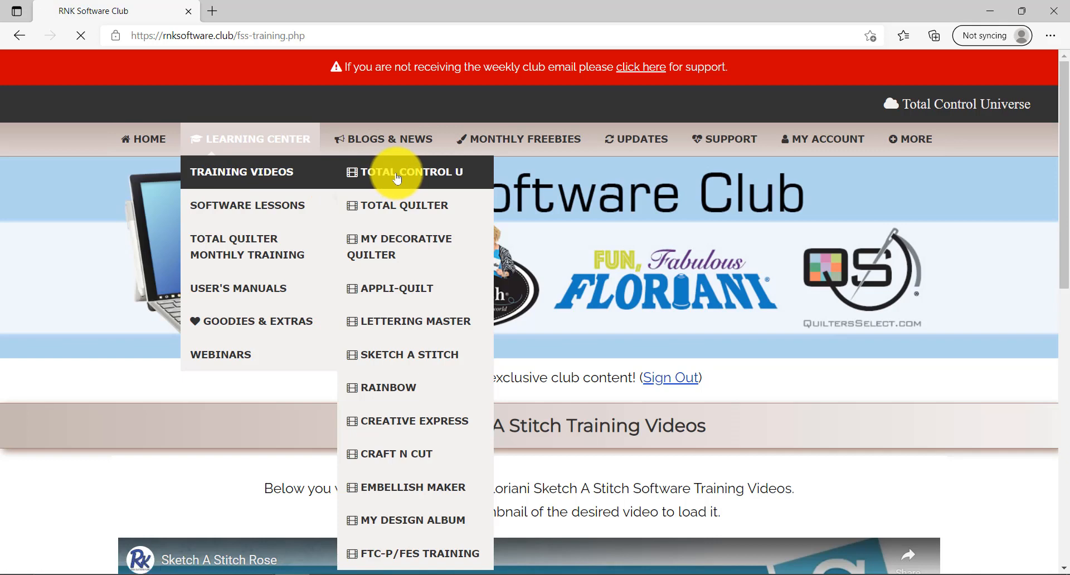
scroll(775, 282, down, 5)
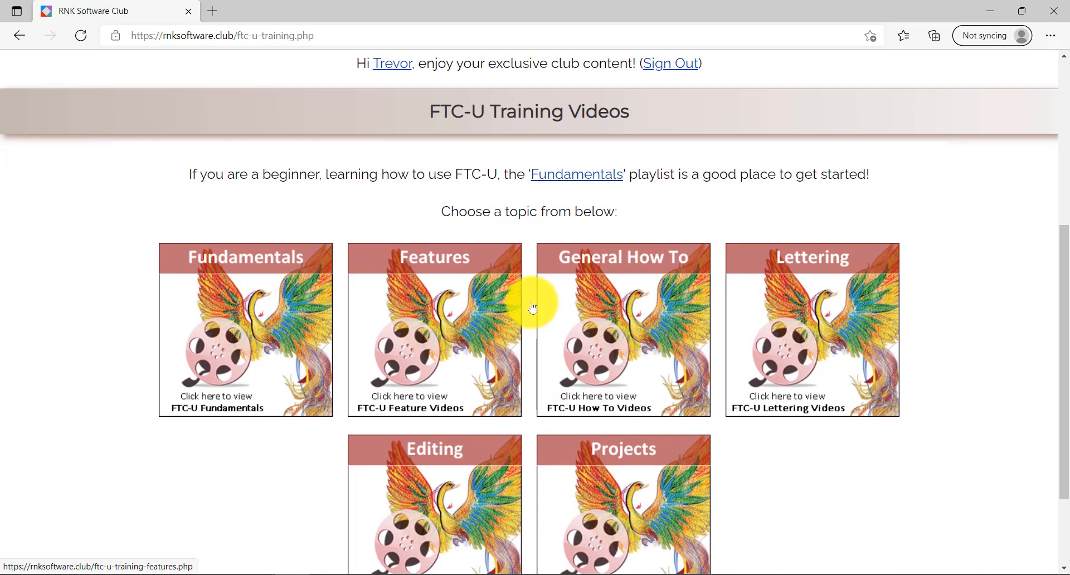
scroll(617, 310, down, 1)
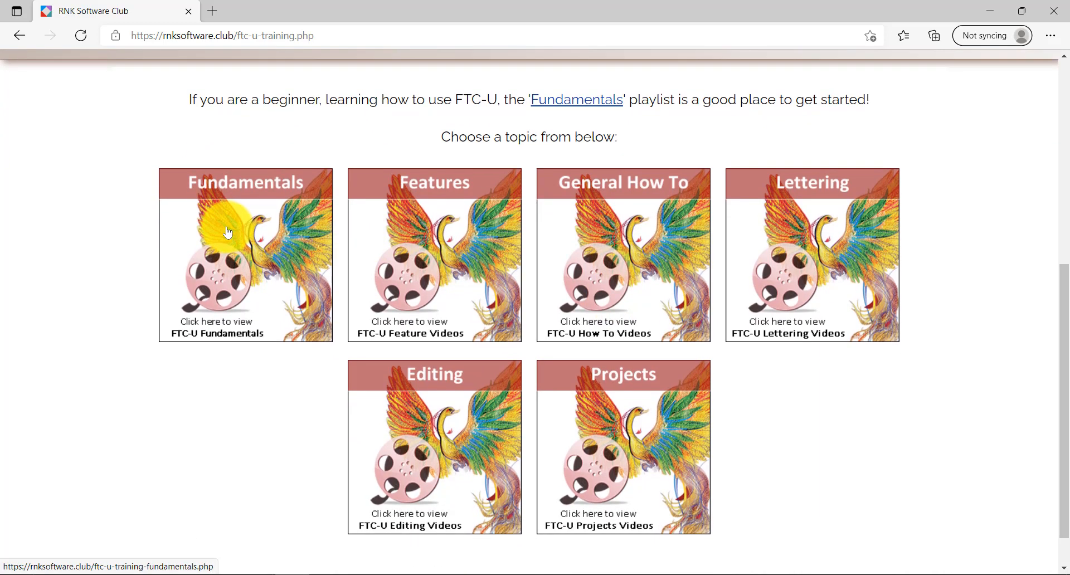
click(222, 227)
scroll(426, 277, down, 9)
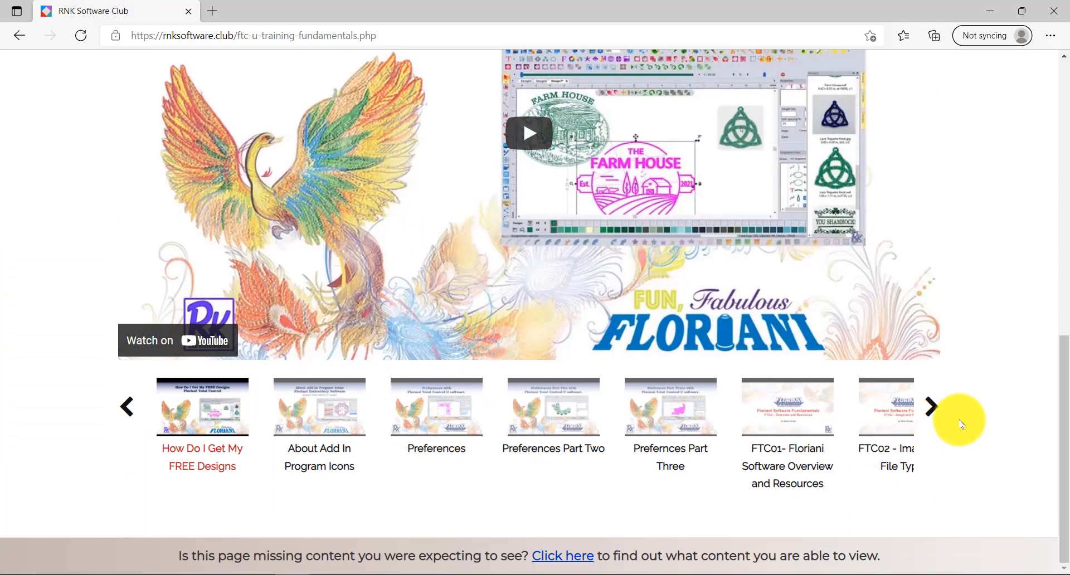
click(931, 406)
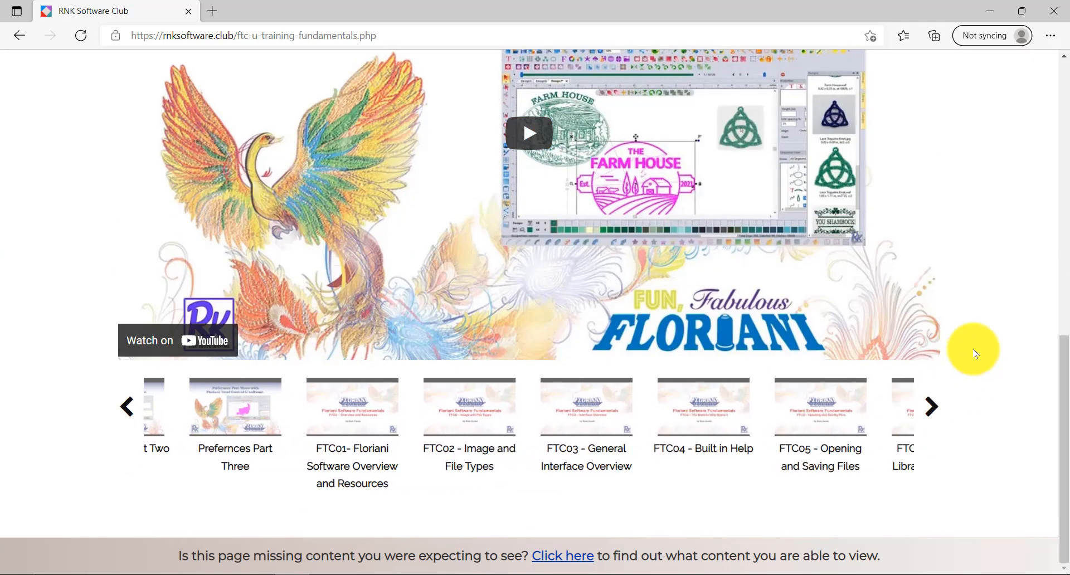
scroll(986, 268, up, 10)
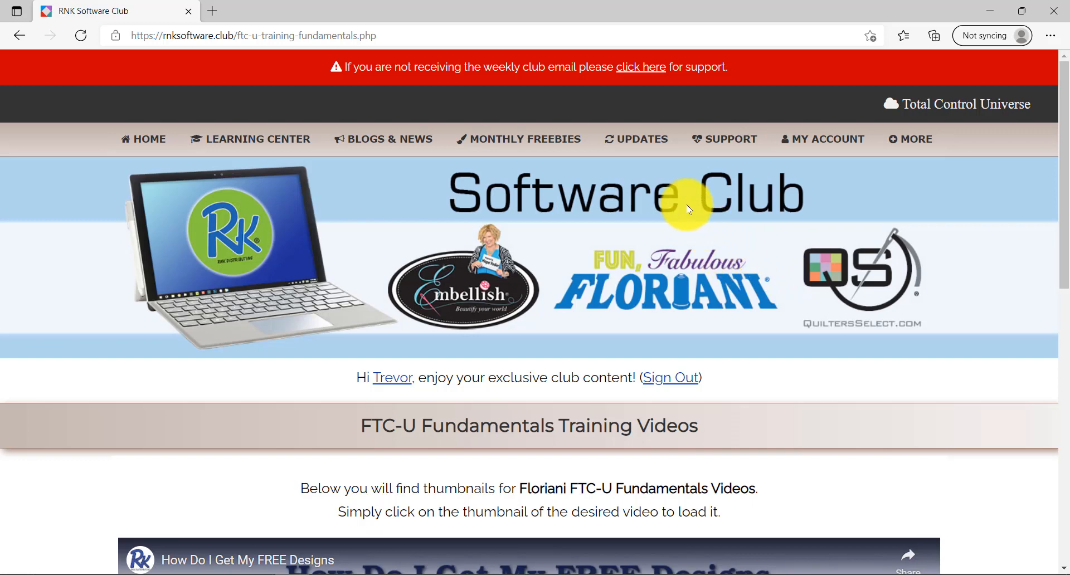
Open the Floriani Embroidery Software (FTCU/Fusion) updates page and read the notes for builds 3792 and 3776.
mouse_move(640, 138)
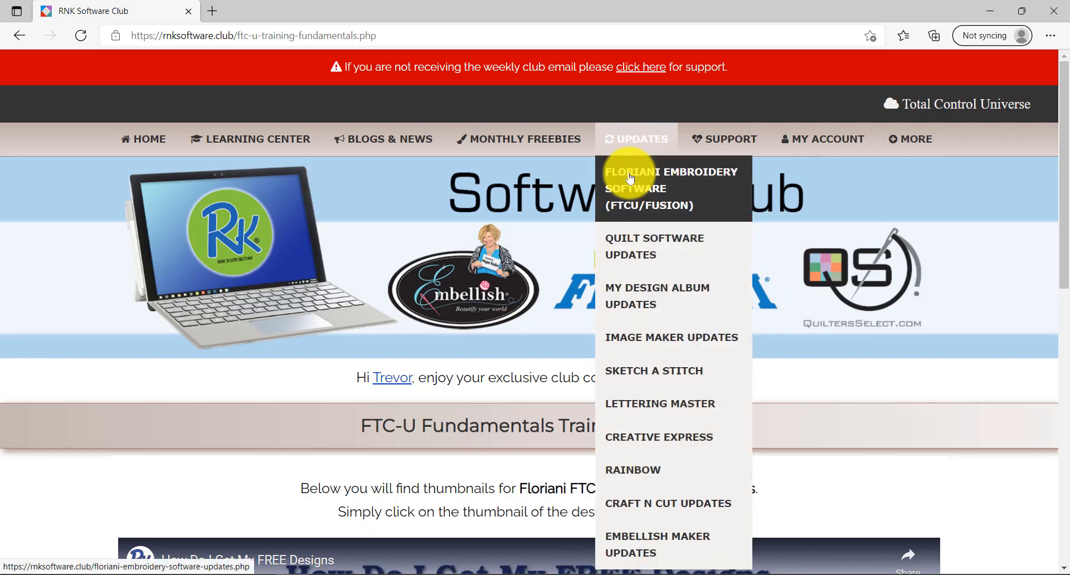
click(641, 187)
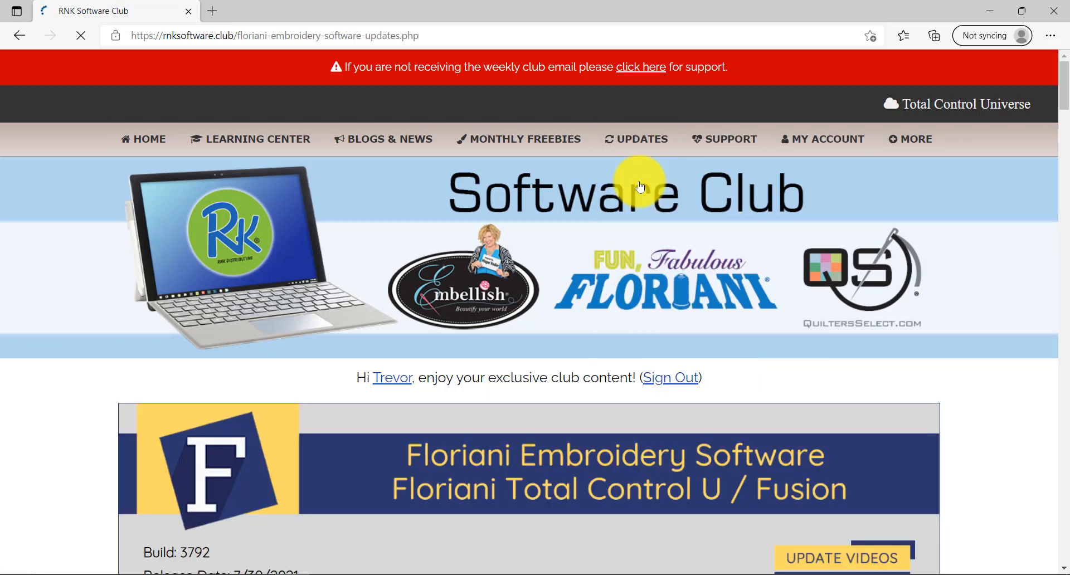
scroll(641, 187, down, 8)
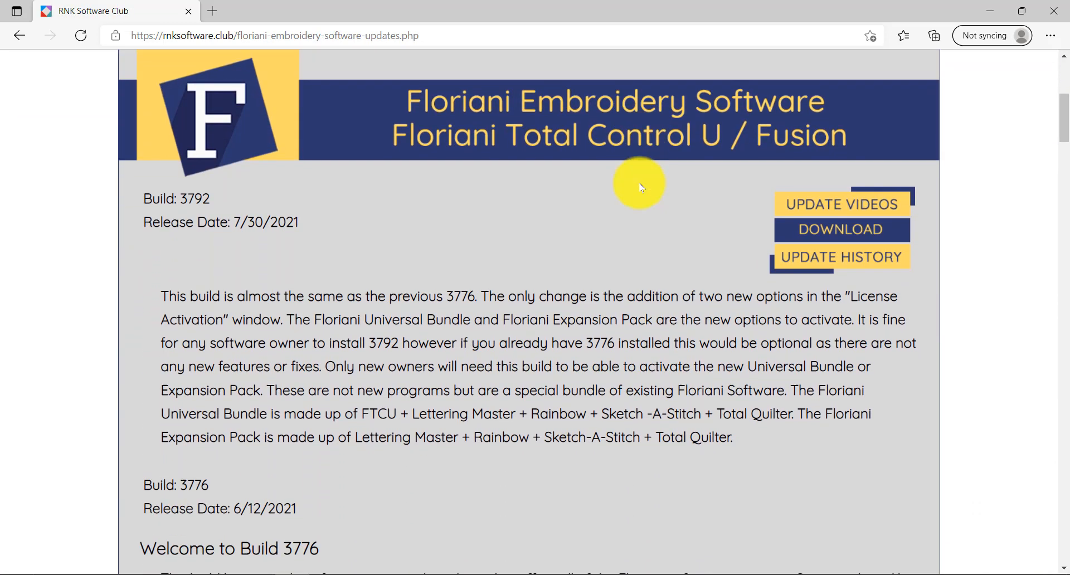
scroll(643, 188, down, 7)
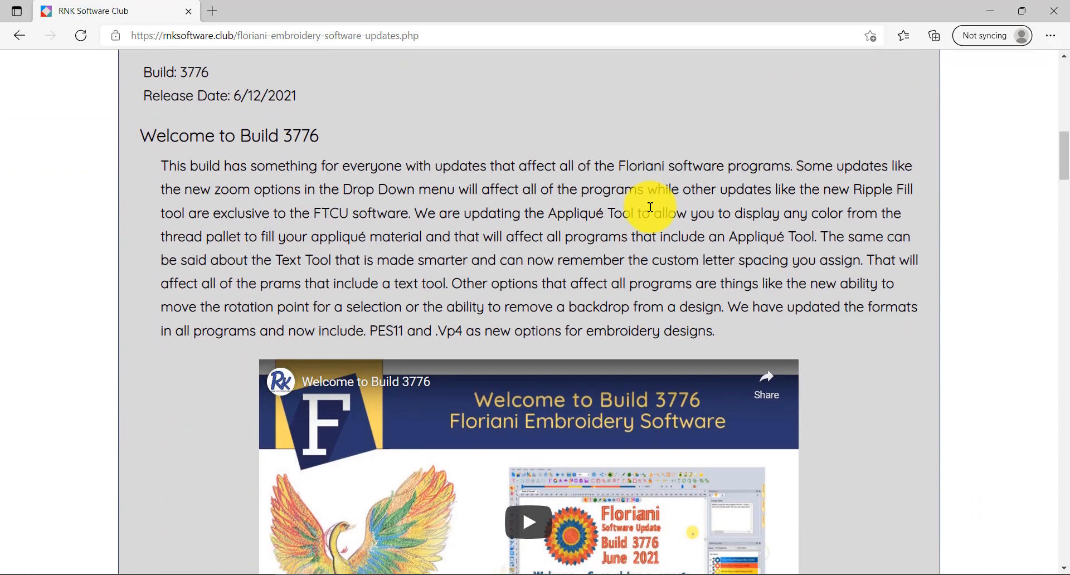
scroll(208, 84, up, 4)
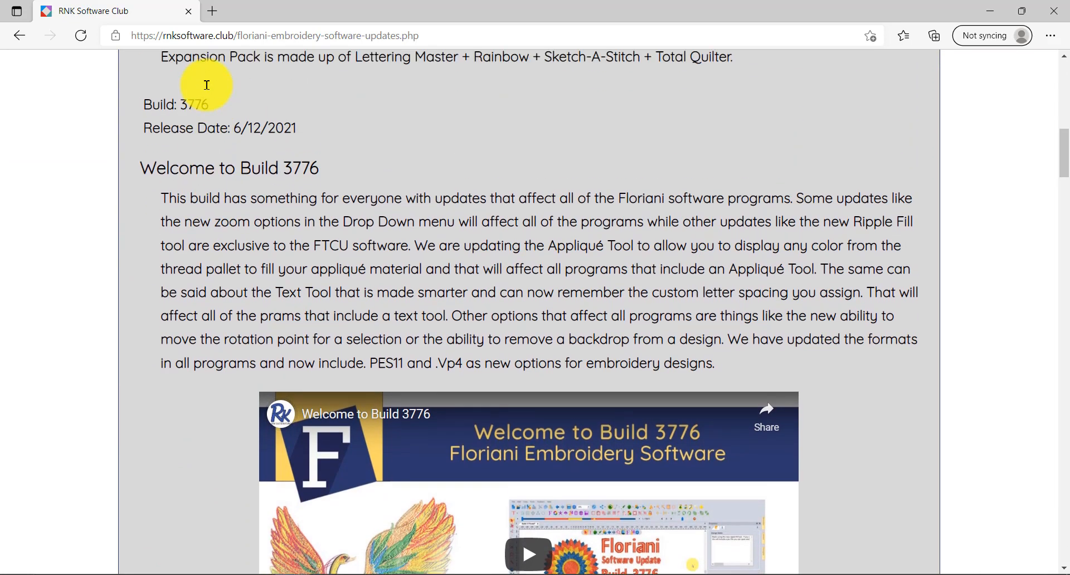
scroll(228, 263, up, 1)
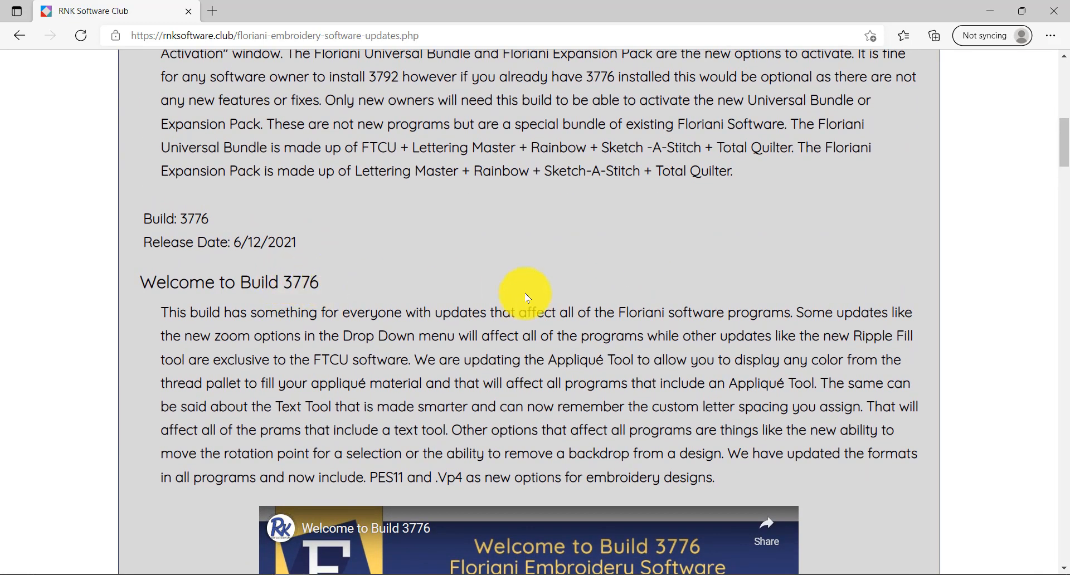
Look through the build 3776 feature descriptions and videos, from the welcome video to the Back Stitch run line pre-set.
scroll(769, 315, down, 10)
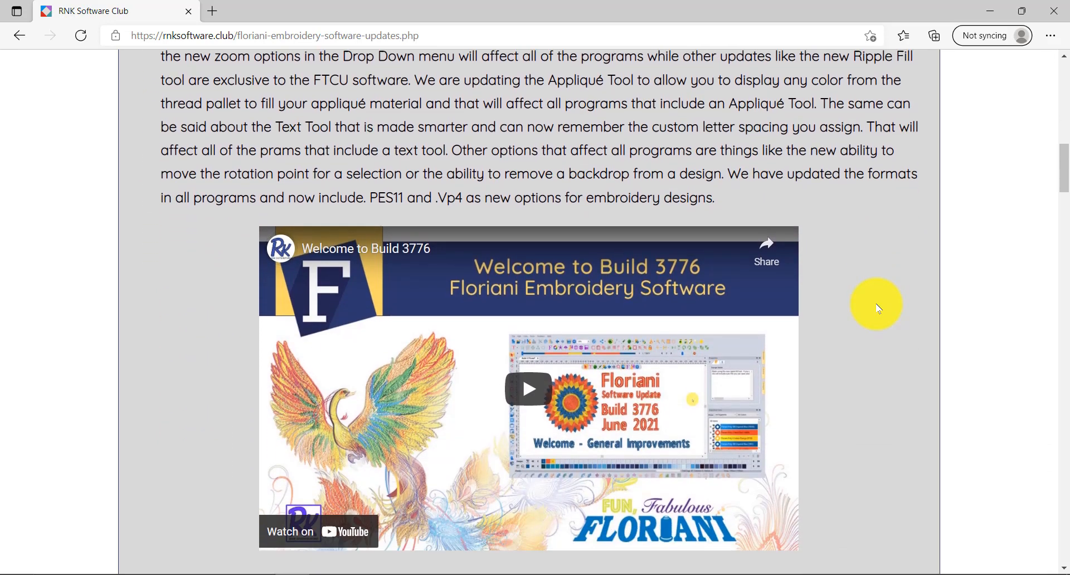
scroll(878, 309, down, 9)
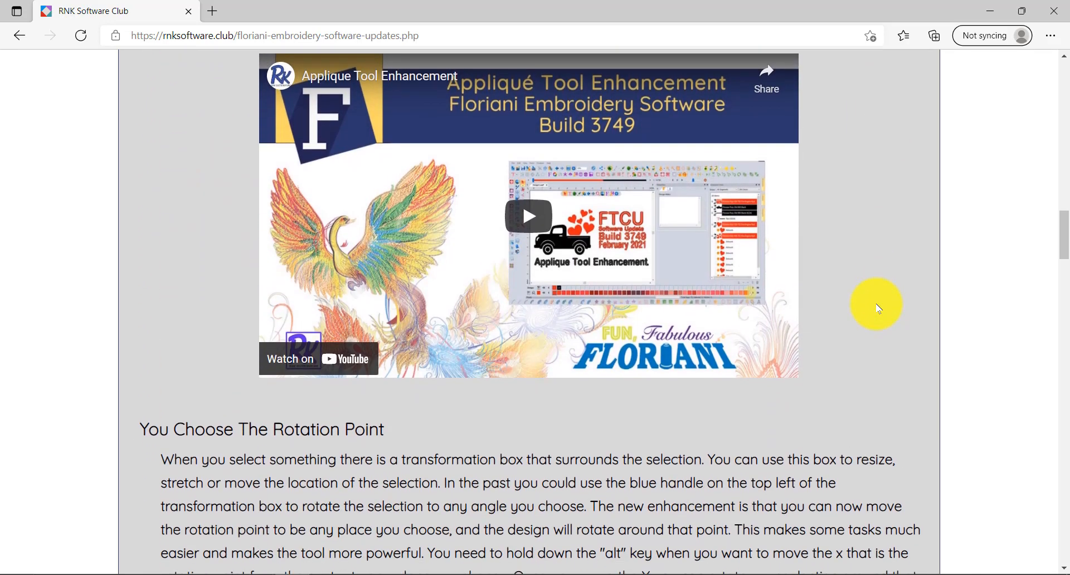
scroll(879, 308, down, 15)
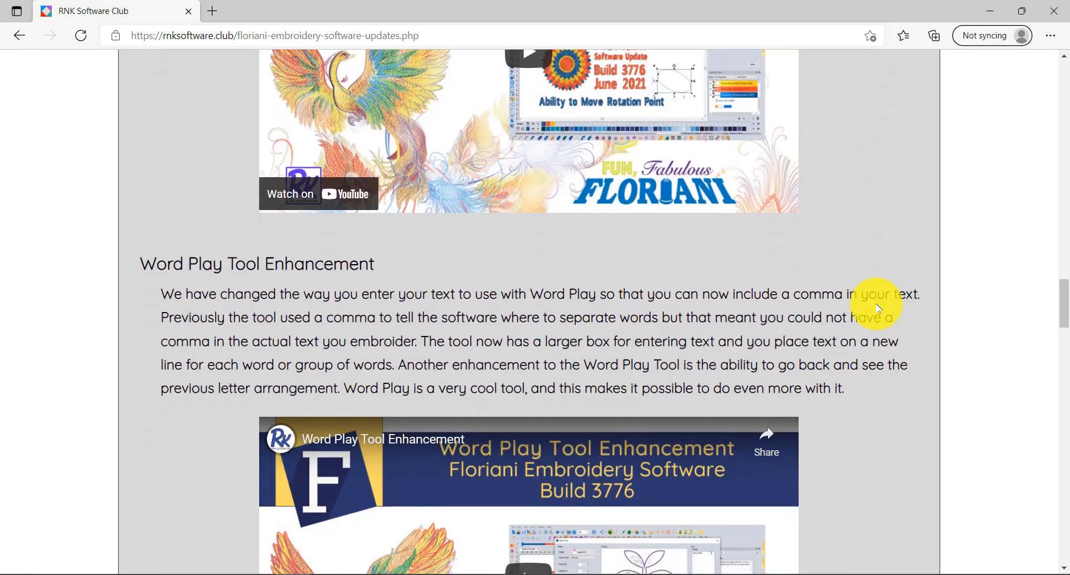
scroll(879, 308, down, 7)
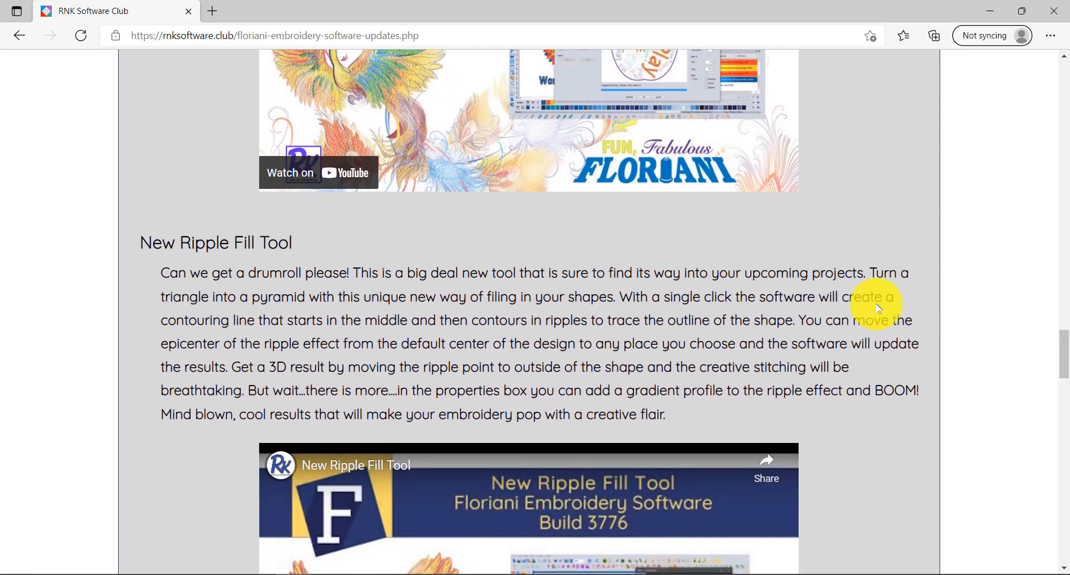
scroll(878, 308, down, 13)
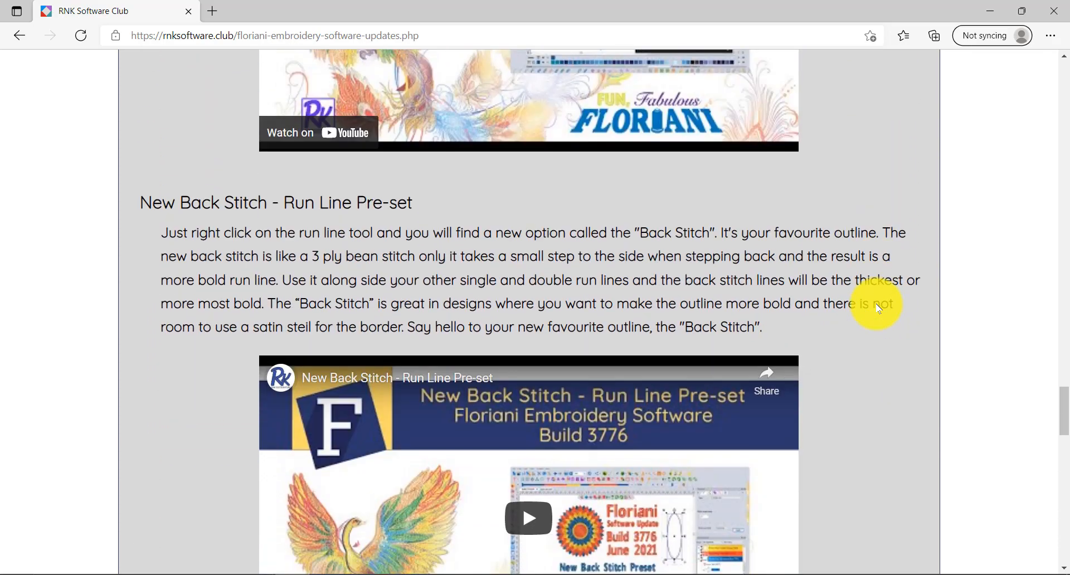
Look through the further feature descriptions on the updates page, including Auto Clip Stitches and Ripple Fill, and return to the build 3792 header.
scroll(879, 308, down, 12)
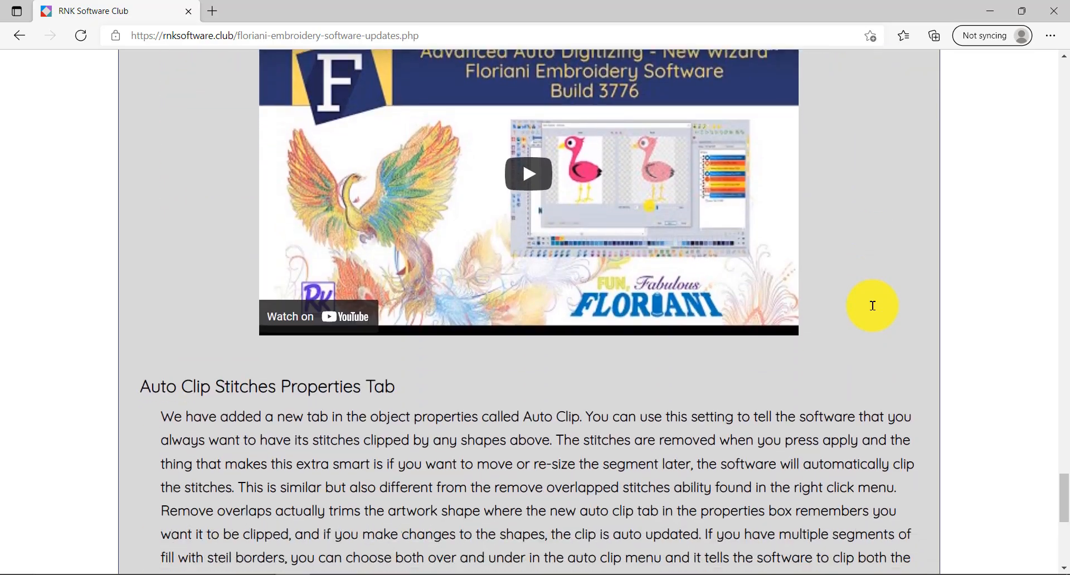
scroll(872, 306, up, 20)
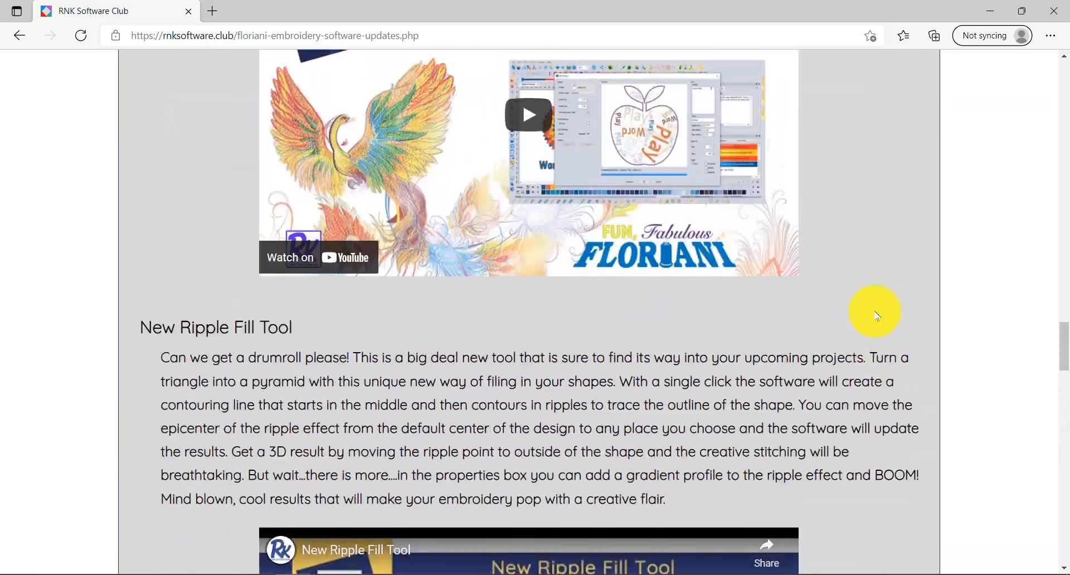
scroll(876, 315, up, 20)
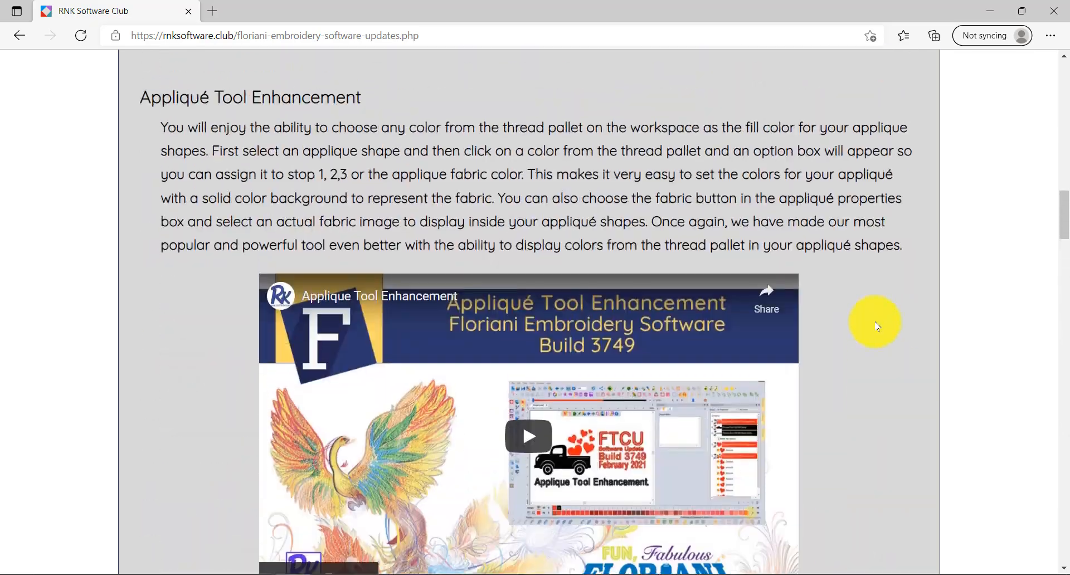
scroll(876, 326, up, 11)
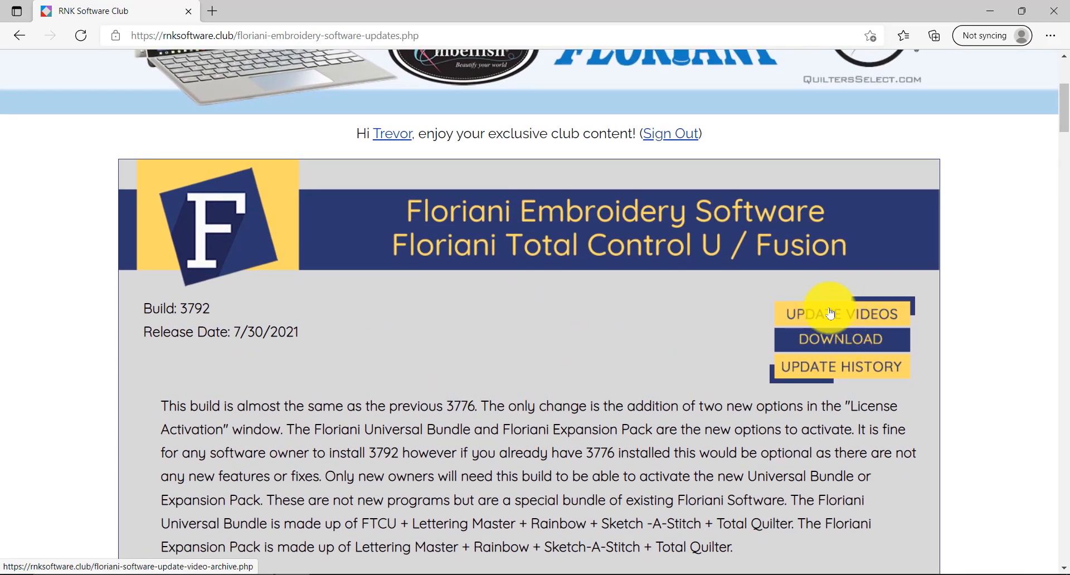
Open the Floriani update video archive and look through its video collections from build 3776 back to build 3477.
click(831, 314)
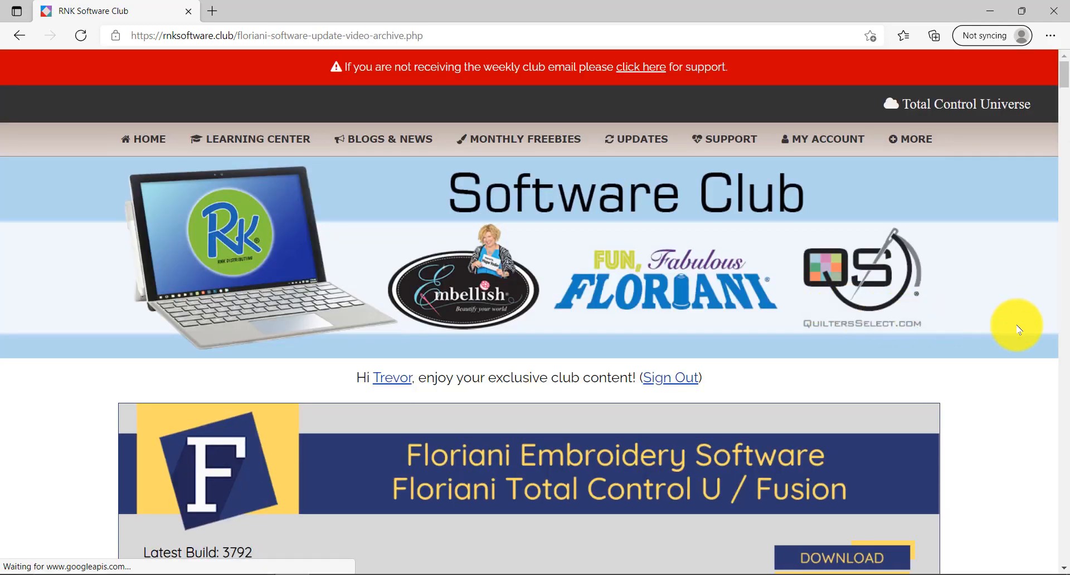
scroll(1017, 329, down, 7)
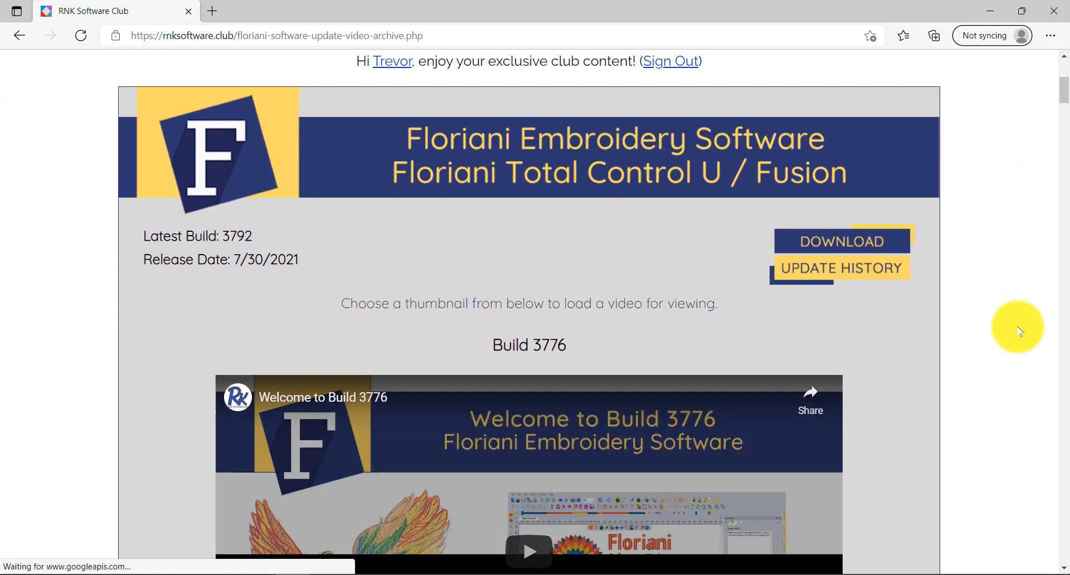
scroll(1020, 331, down, 2)
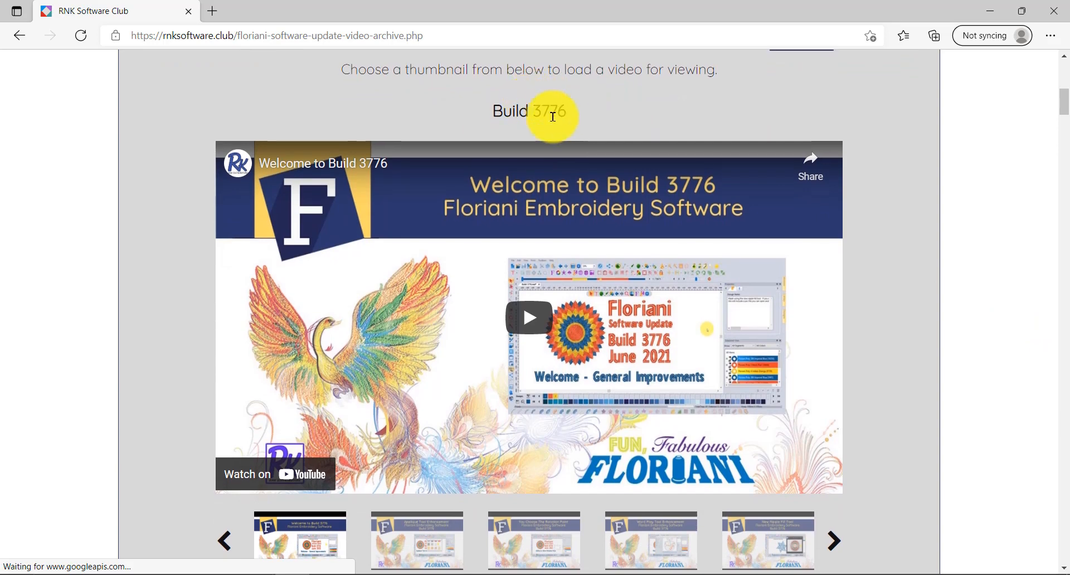
scroll(913, 222, down, 2)
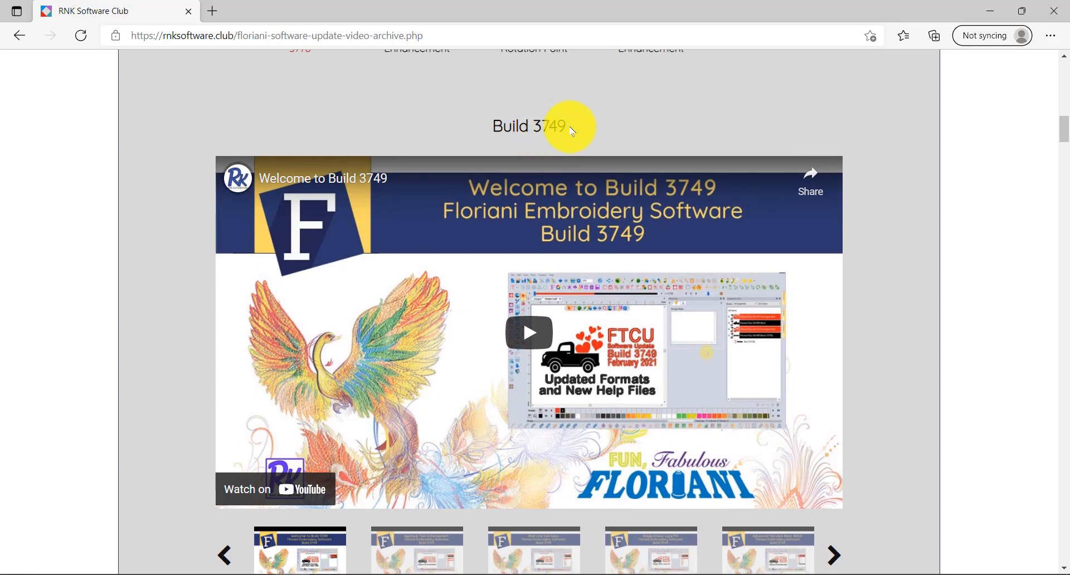
scroll(906, 263, down, 3)
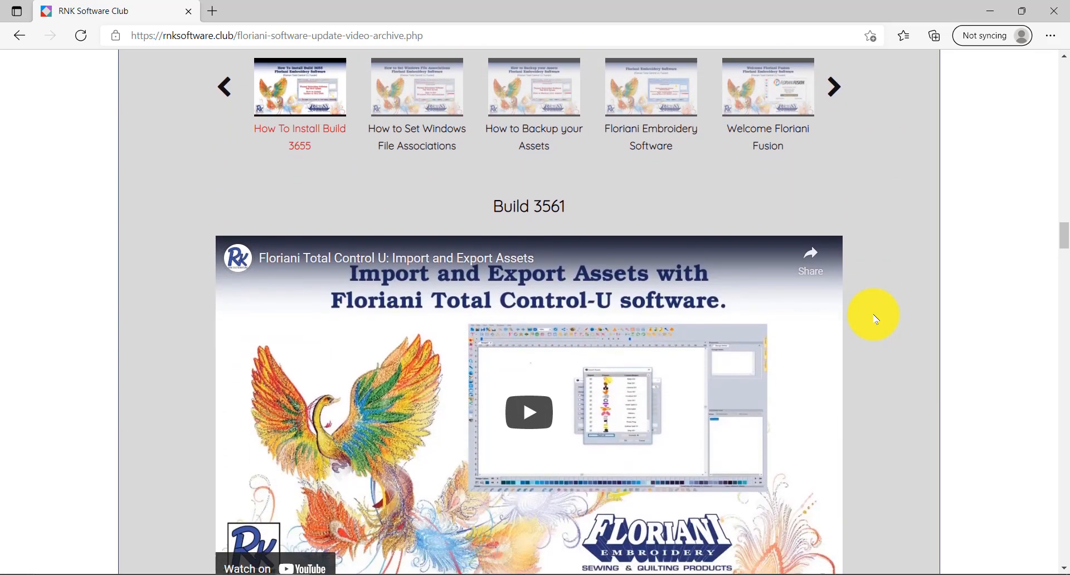
scroll(875, 319, down, 5)
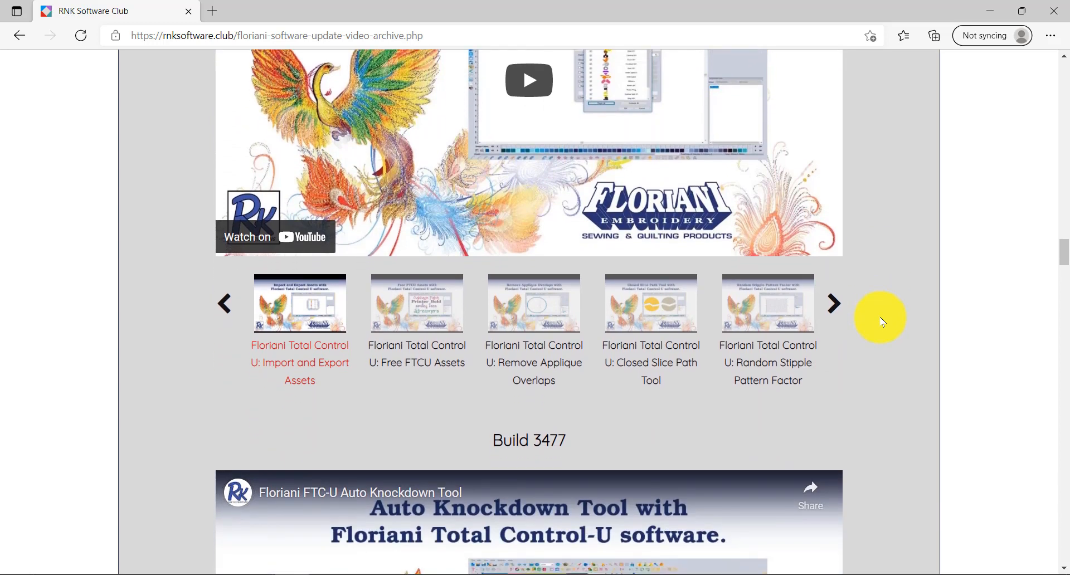
scroll(883, 322, down, 2)
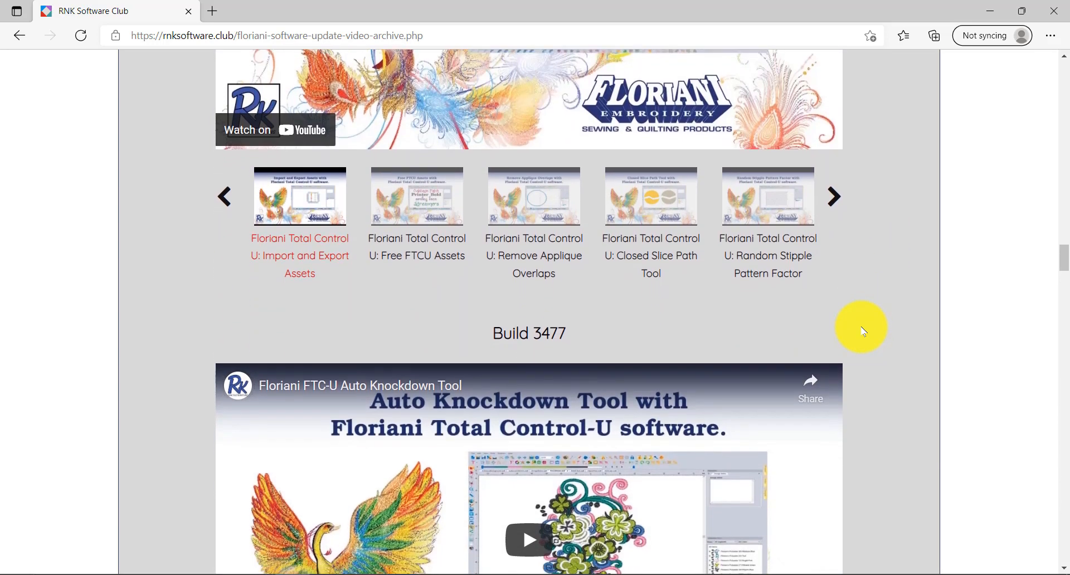
scroll(863, 331, down, 5)
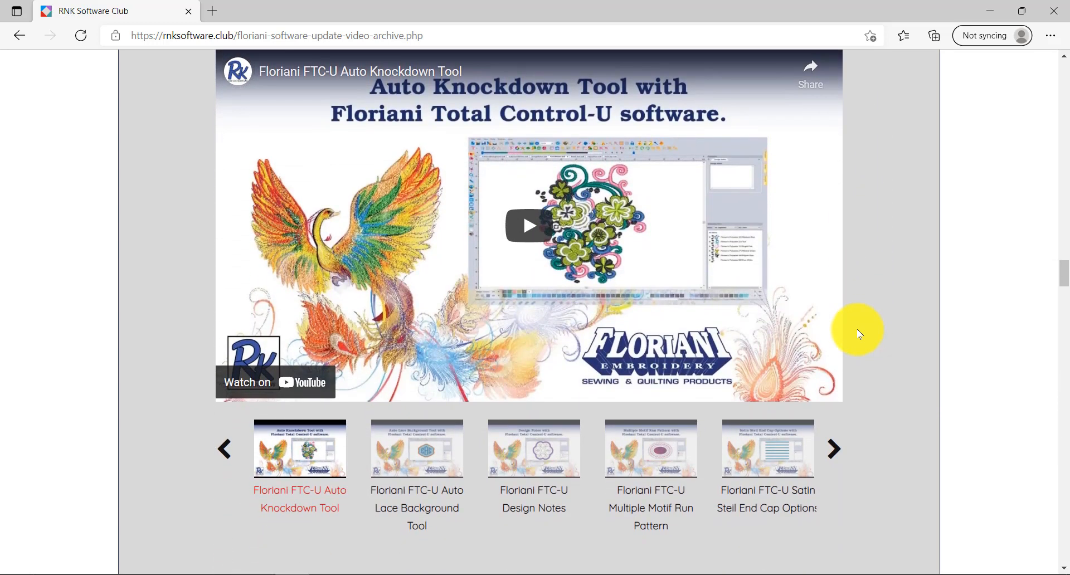
scroll(859, 335, down, 1)
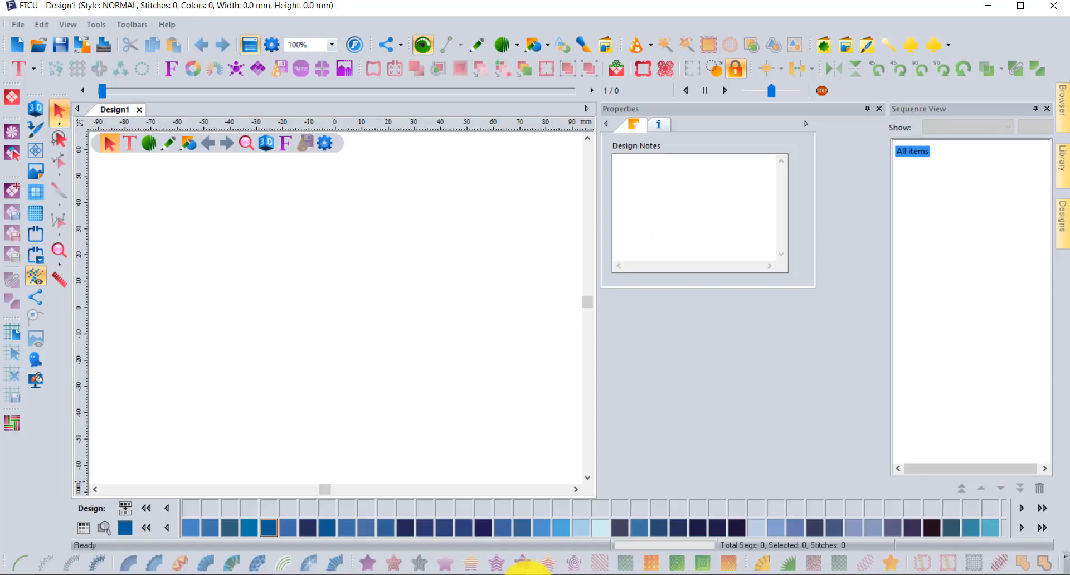
Switch to Floriani Total Control U and insert the letter C (AP1003) from the Easy Art custom shapes.
click(826, 47)
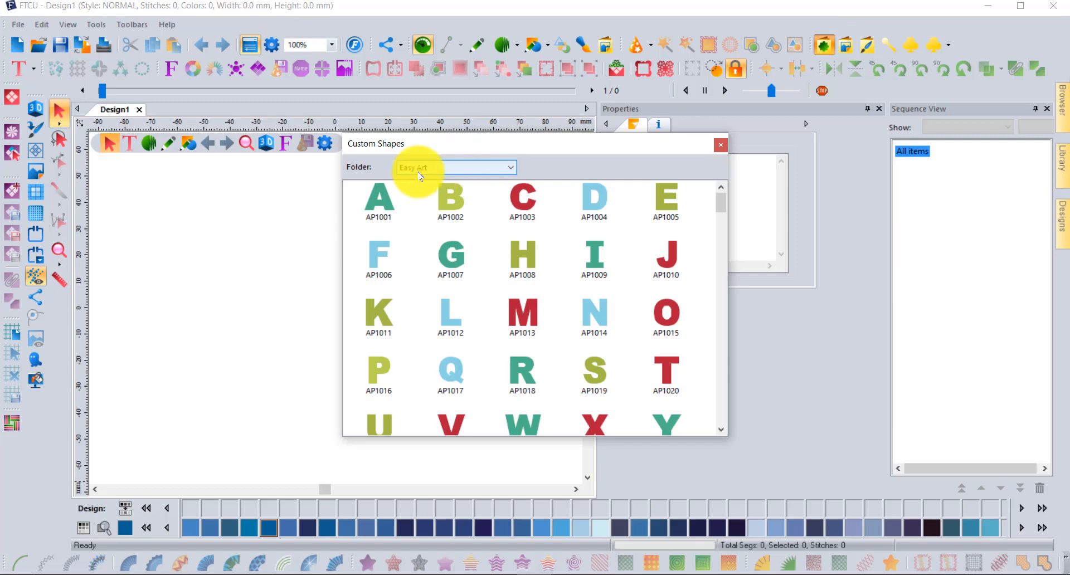
click(449, 169)
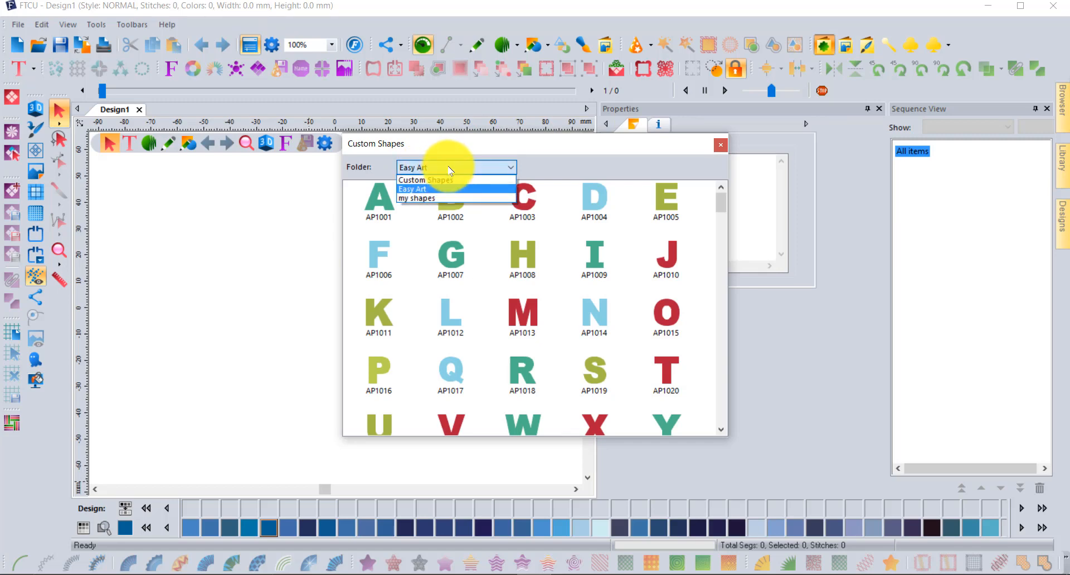
click(451, 179)
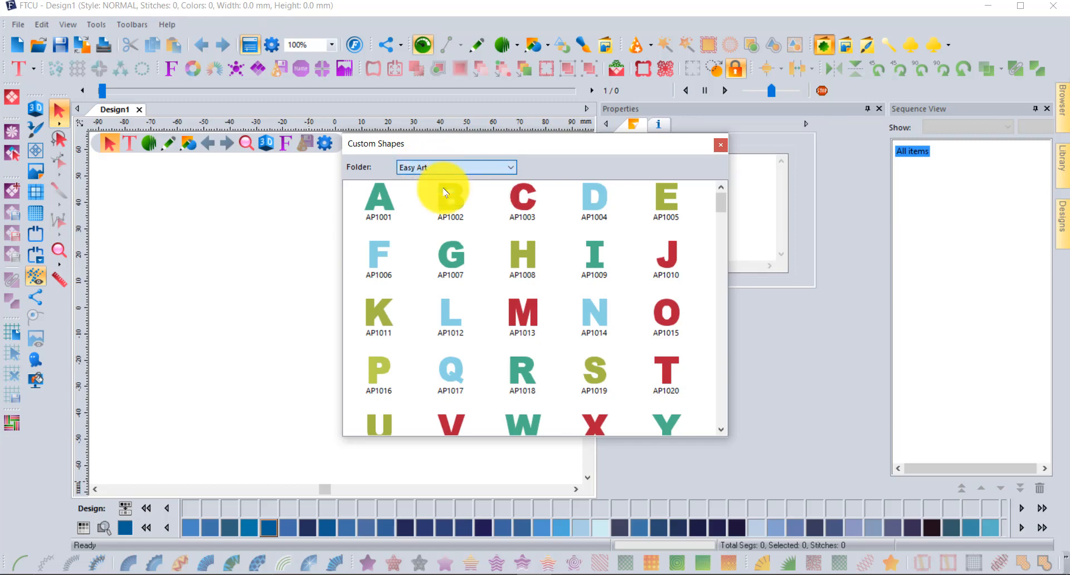
double_click(523, 196)
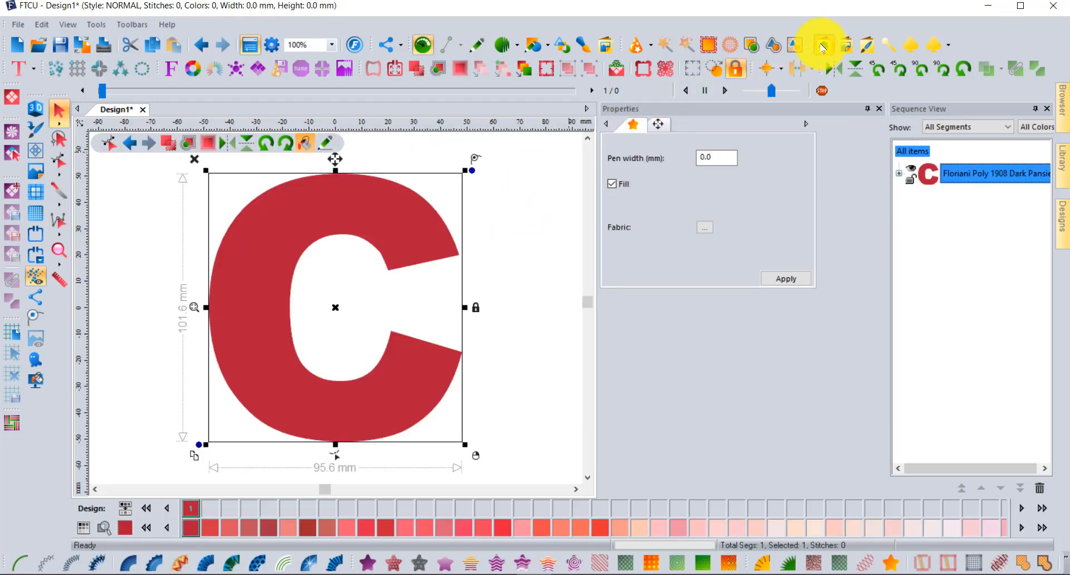
Insert the letter T (AP1020) from the Easy Art custom shapes and place it beside the C so they read TC.
click(823, 47)
double_click(670, 368)
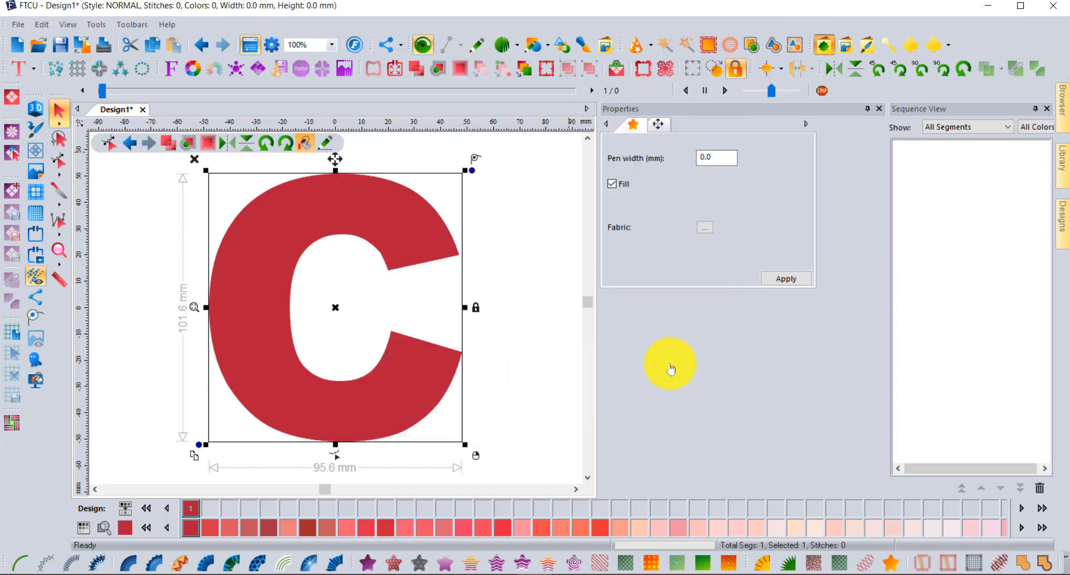
scroll(466, 305, down, 1)
drag(386, 313, 245, 315)
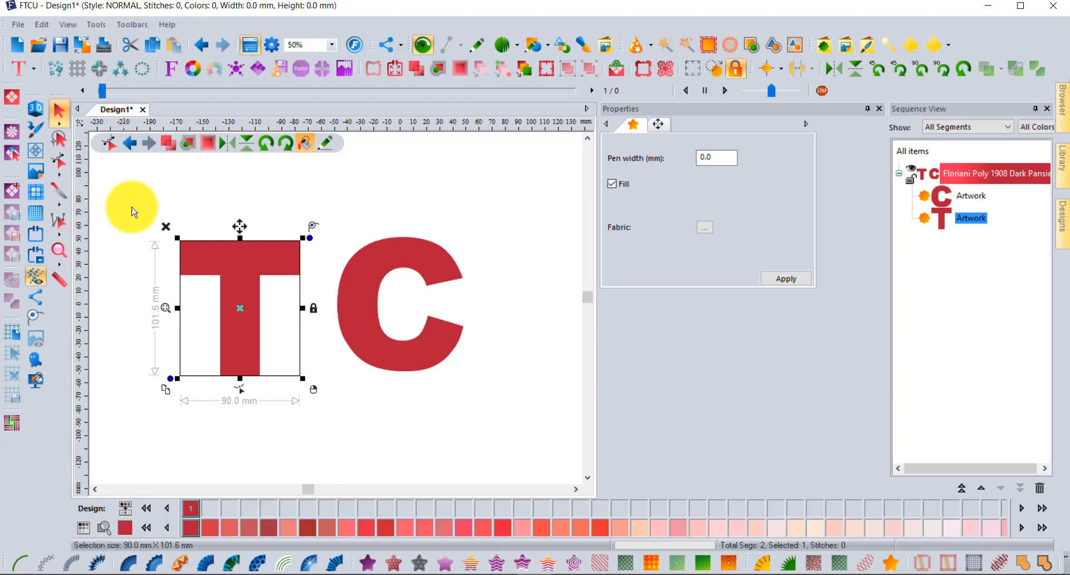
Top-align the T and C artwork and convert both letters to a standard fill with Pattern 1.
drag(132, 208, 508, 419)
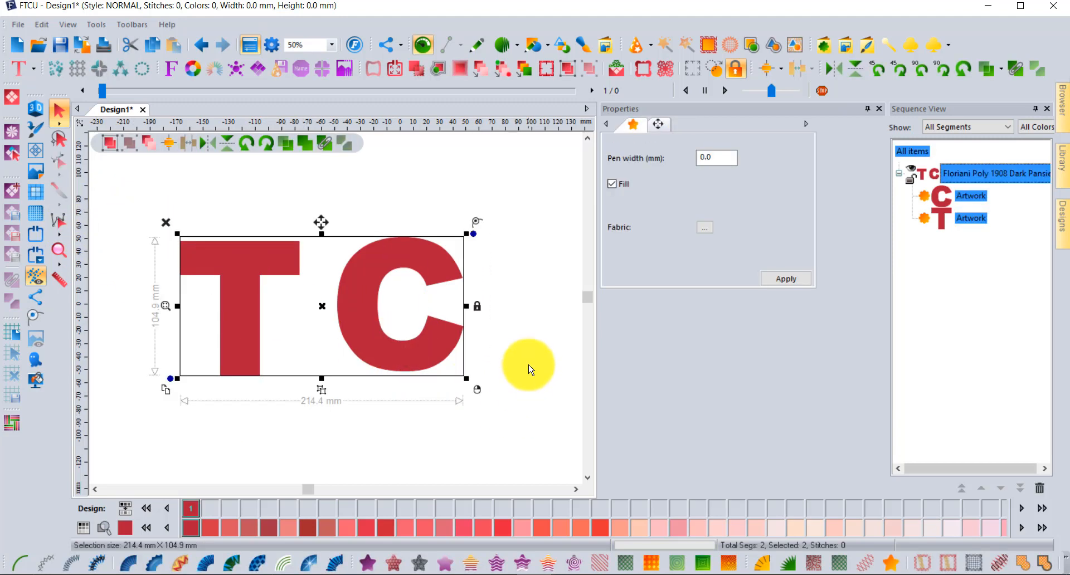
click(766, 68)
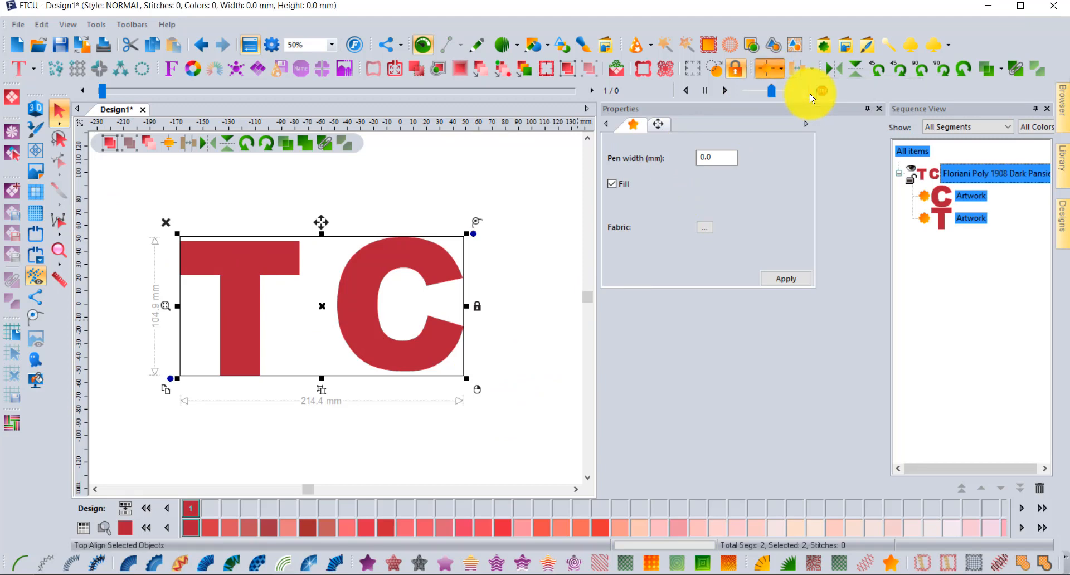
click(808, 96)
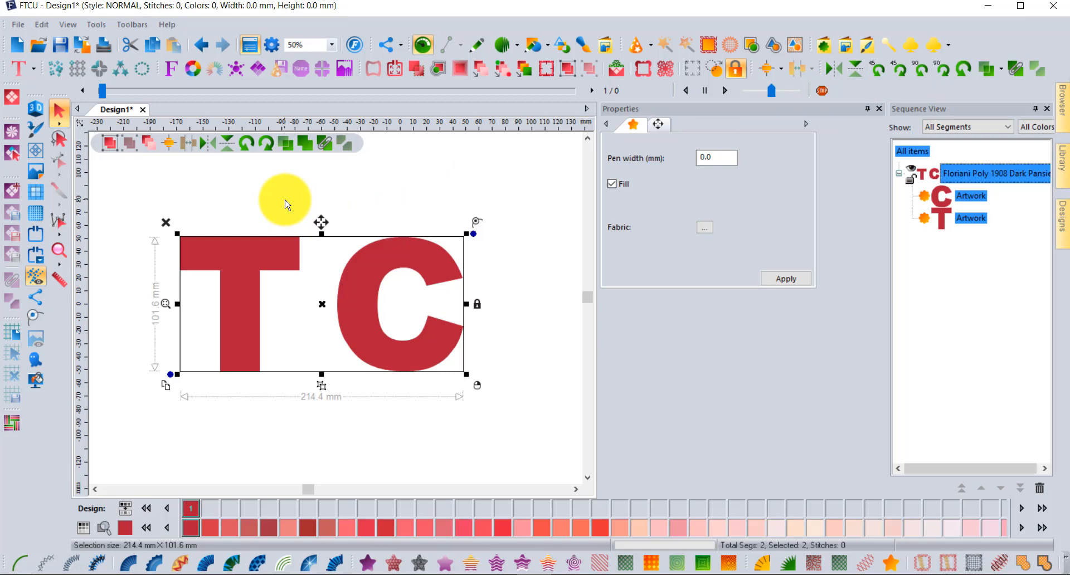
click(366, 566)
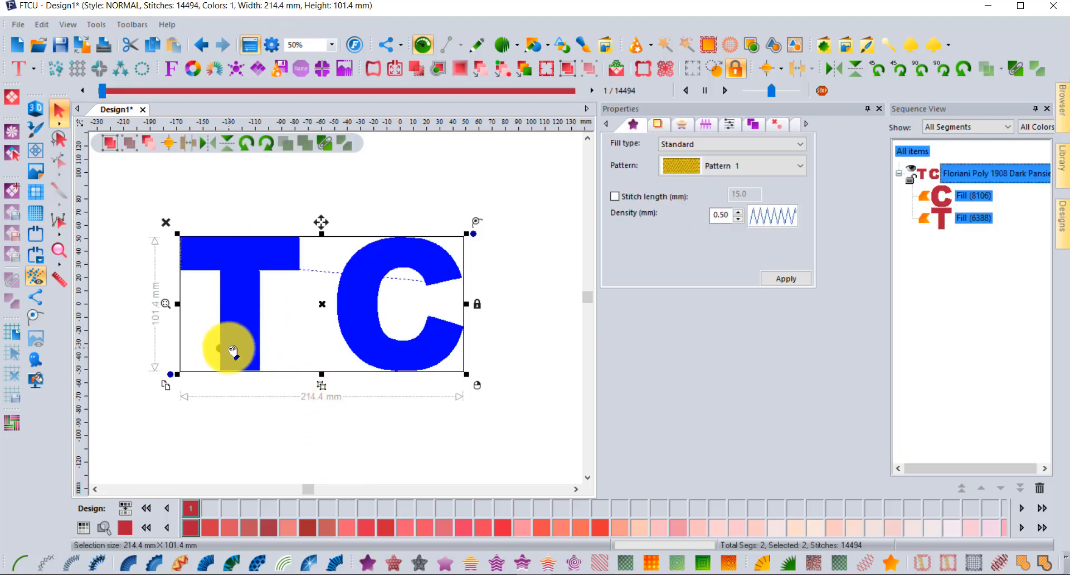
Duplicate the filled T and C, place the copy below the originals, and switch the ruler units to inches.
click(164, 385)
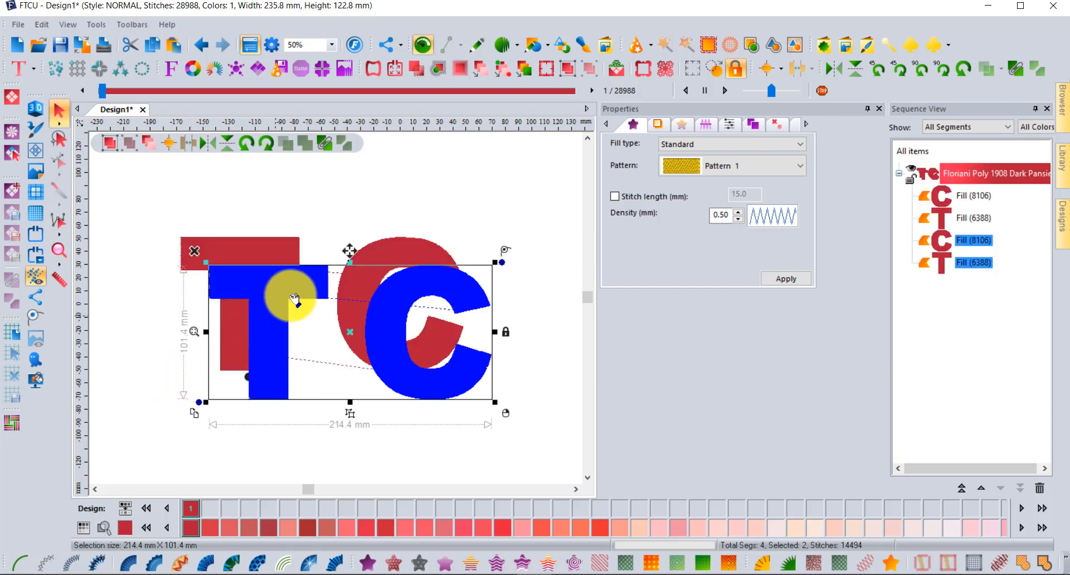
drag(290, 289, 245, 401)
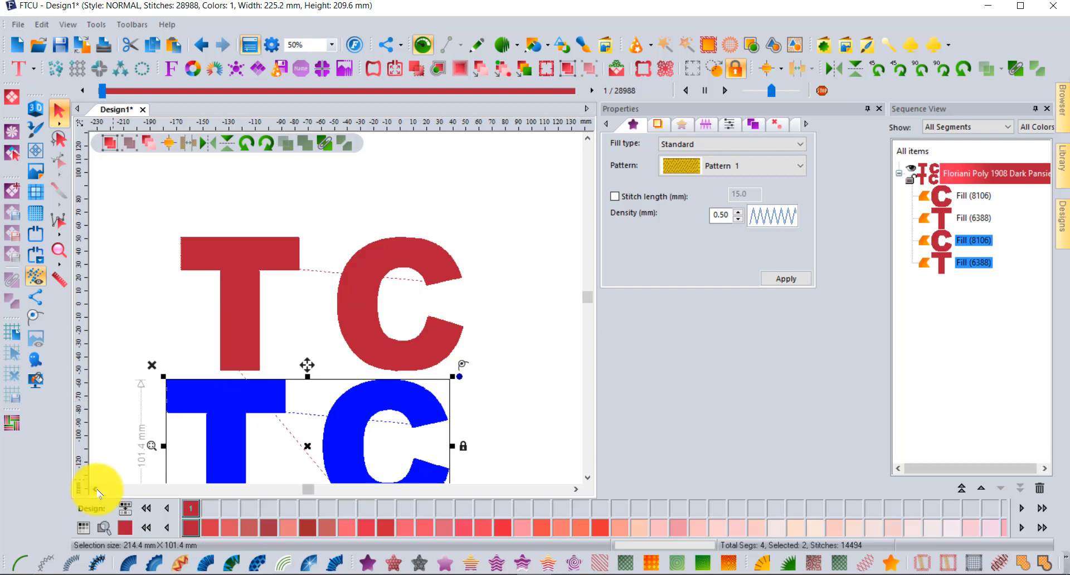
right_click(344, 127)
click(368, 145)
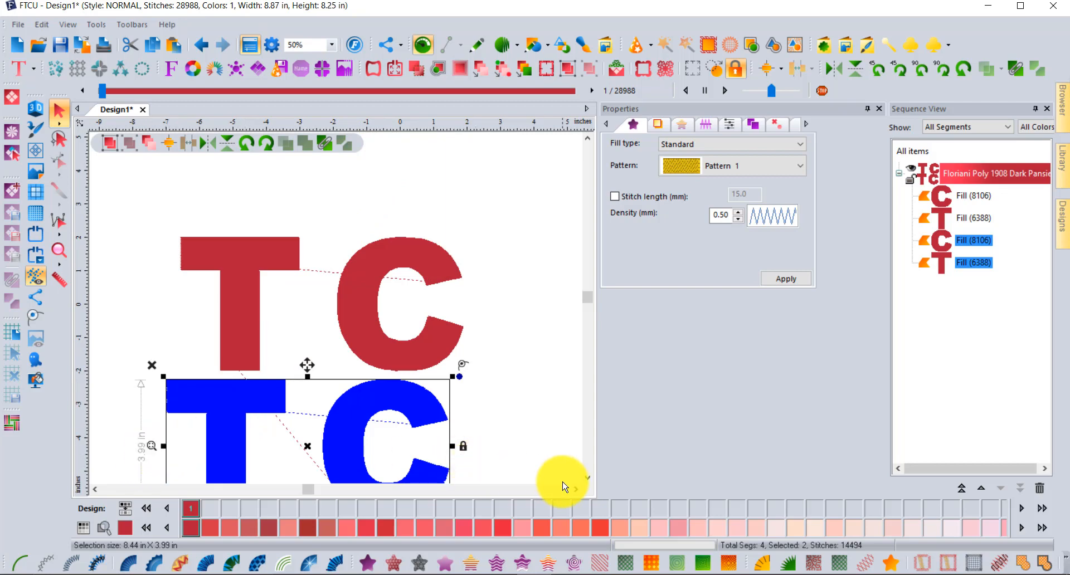
Shrink the duplicated letters to about 1.25 by 0.59 inches and move them clear below the large T.
click(587, 478)
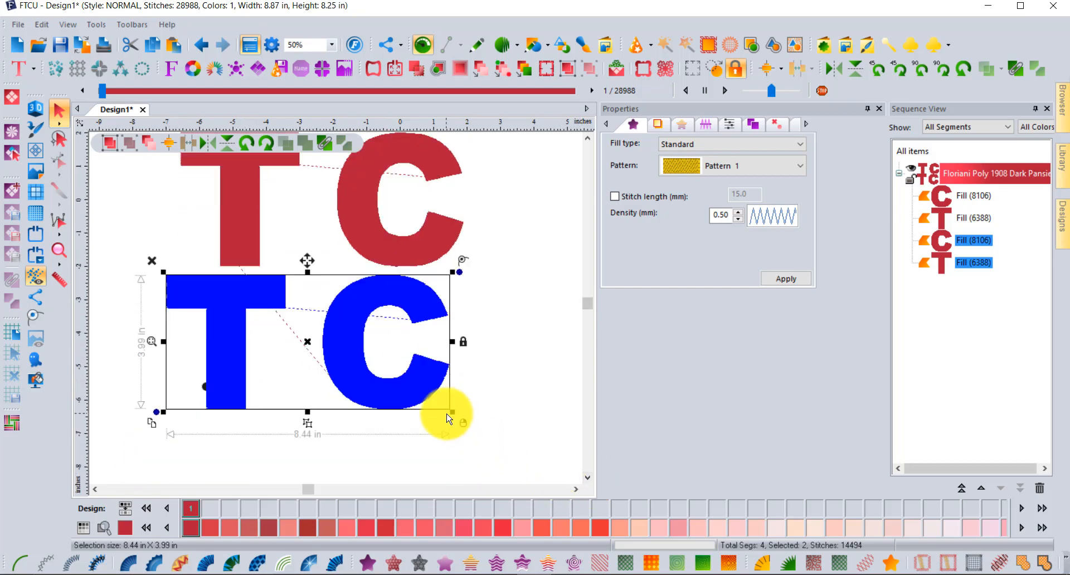
drag(451, 410, 208, 286)
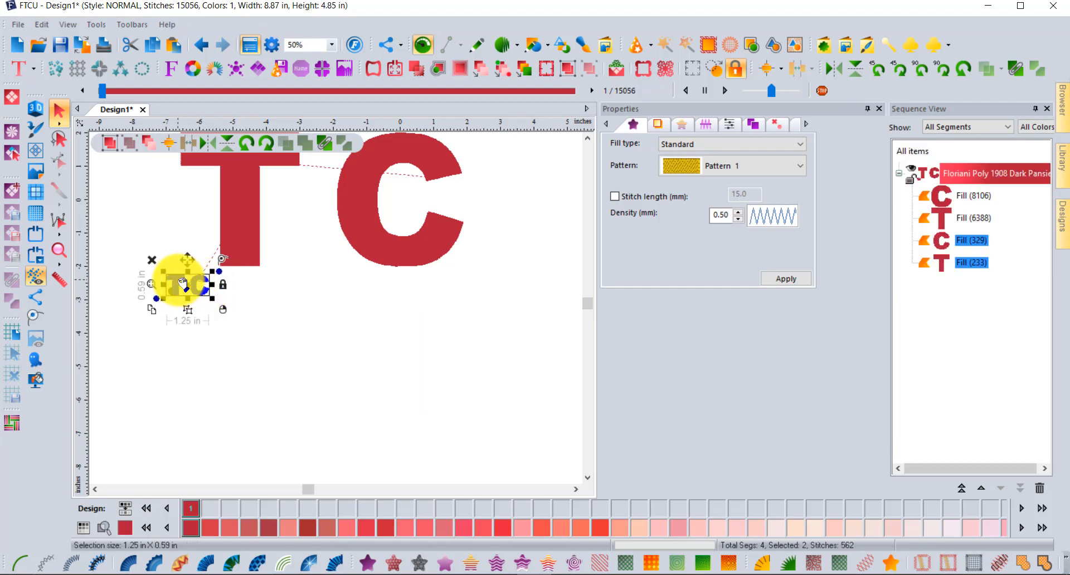
scroll(182, 285, up, 2)
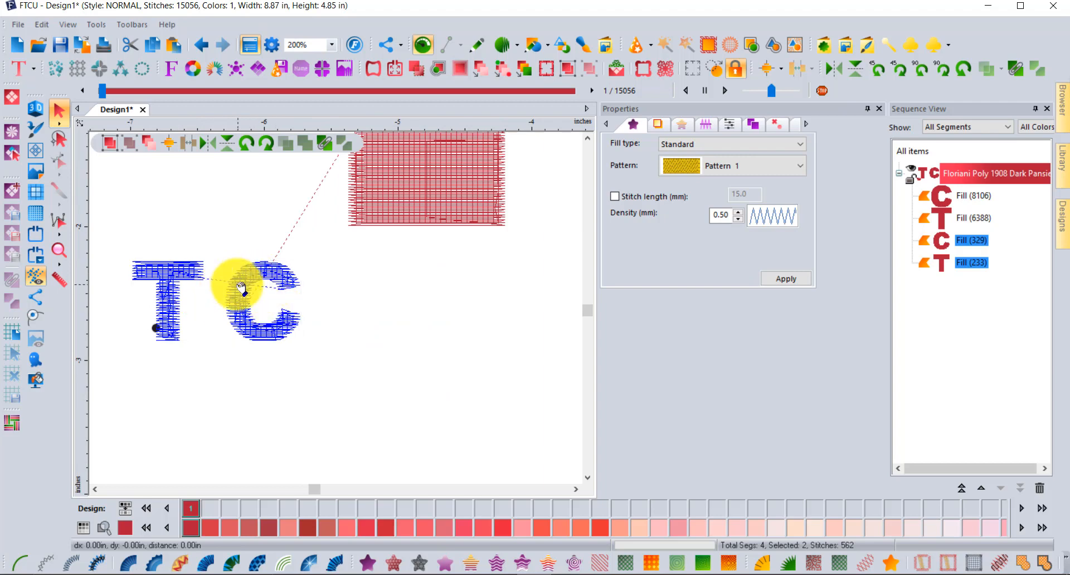
drag(241, 287, 371, 396)
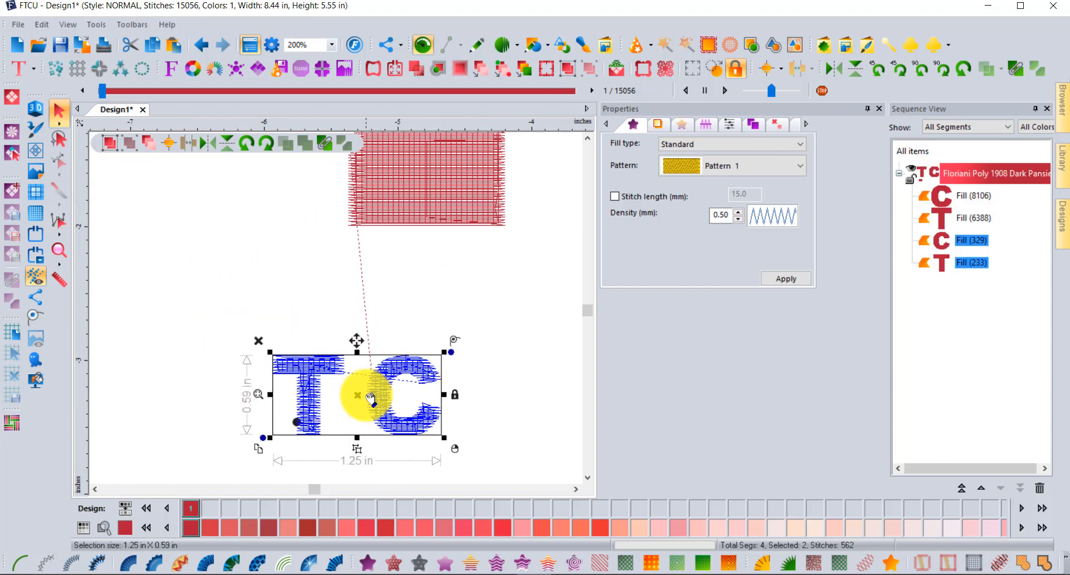
Deselect the small letters and turn on the 3D view to show their fill stitches.
scroll(371, 397, up, 1)
click(416, 258)
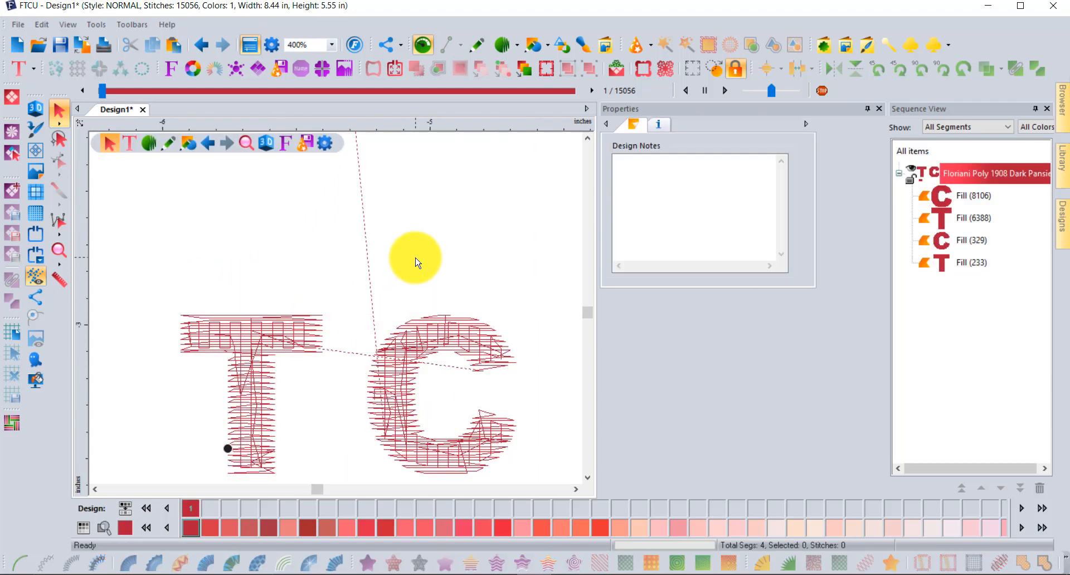
click(35, 107)
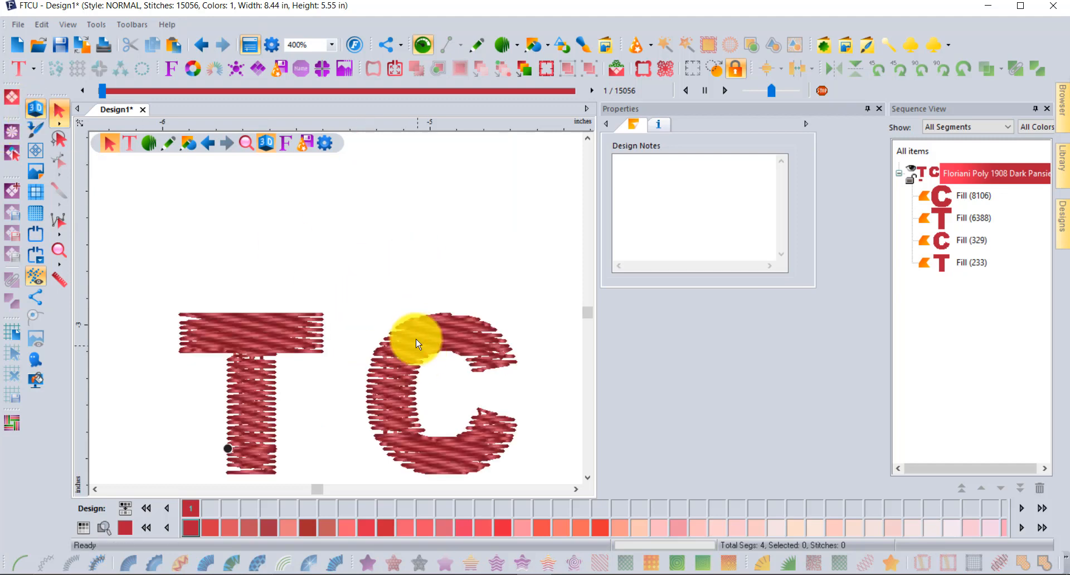
Convert the small T and C from fill stitches to Satin Path.
scroll(416, 339, down, 1)
drag(275, 303, 507, 441)
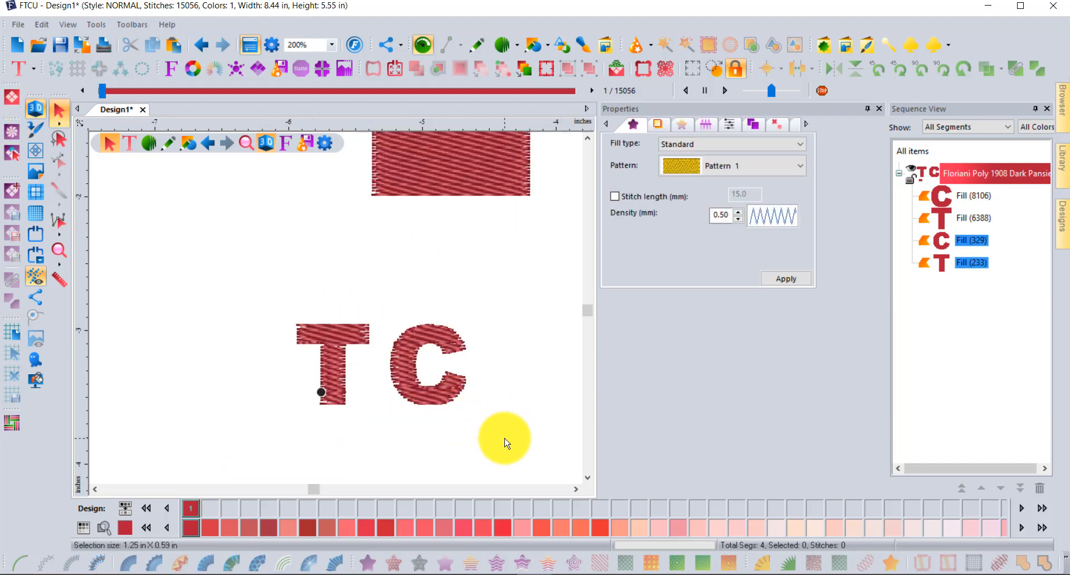
click(336, 561)
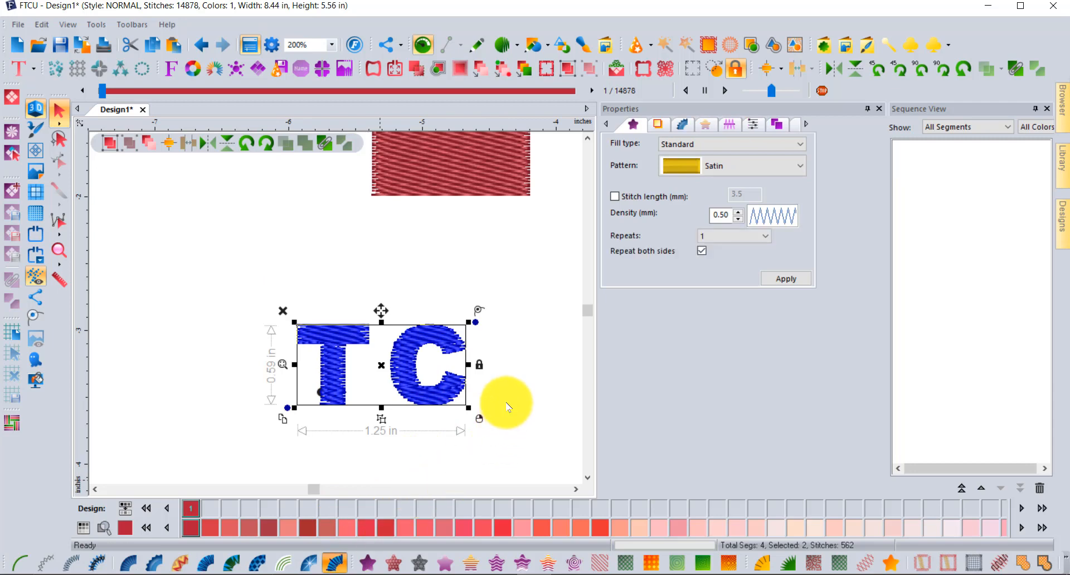
click(515, 384)
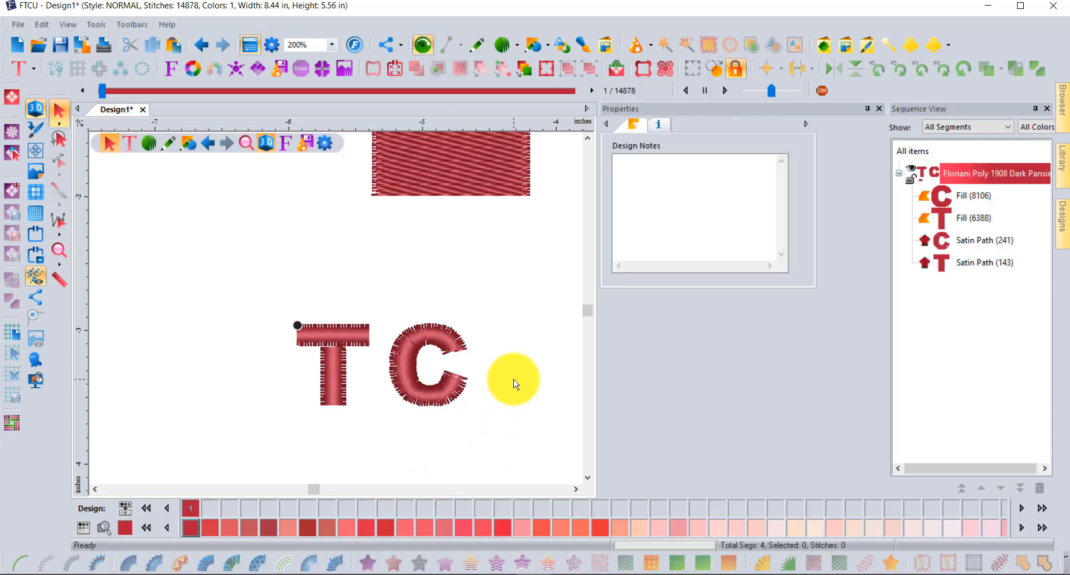
Save the lettering design to the Desktop as Design1.pes in the Baby Lock/Brother/Bemina (PES v11) format.
scroll(514, 383, down, 2)
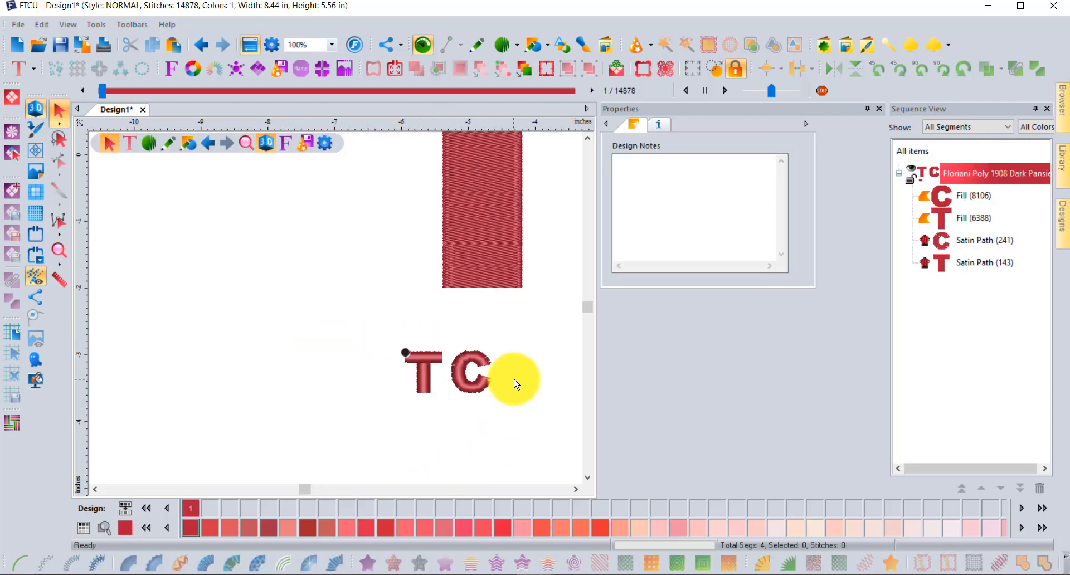
click(574, 489)
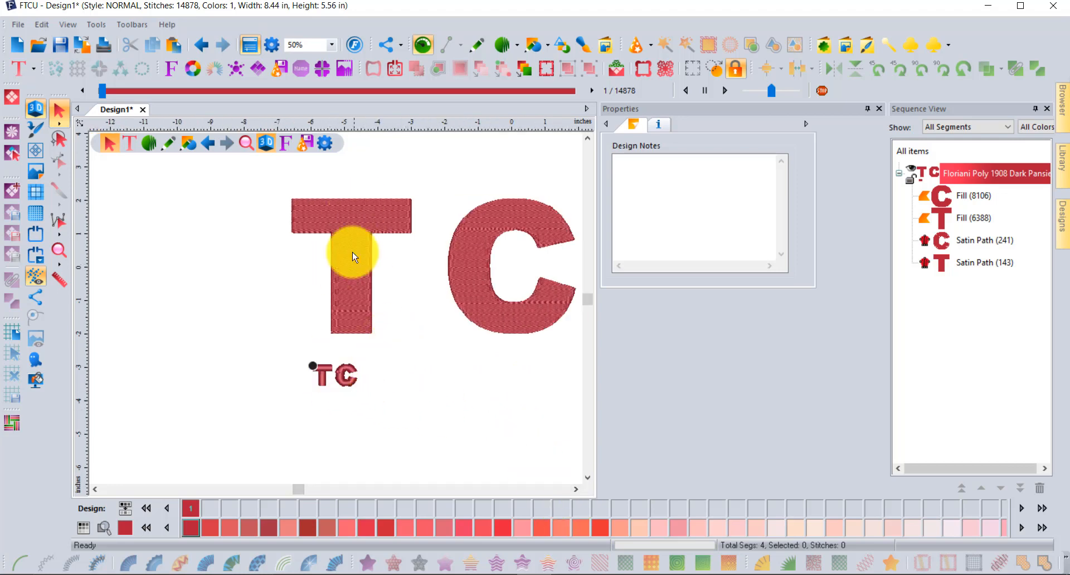
click(18, 25)
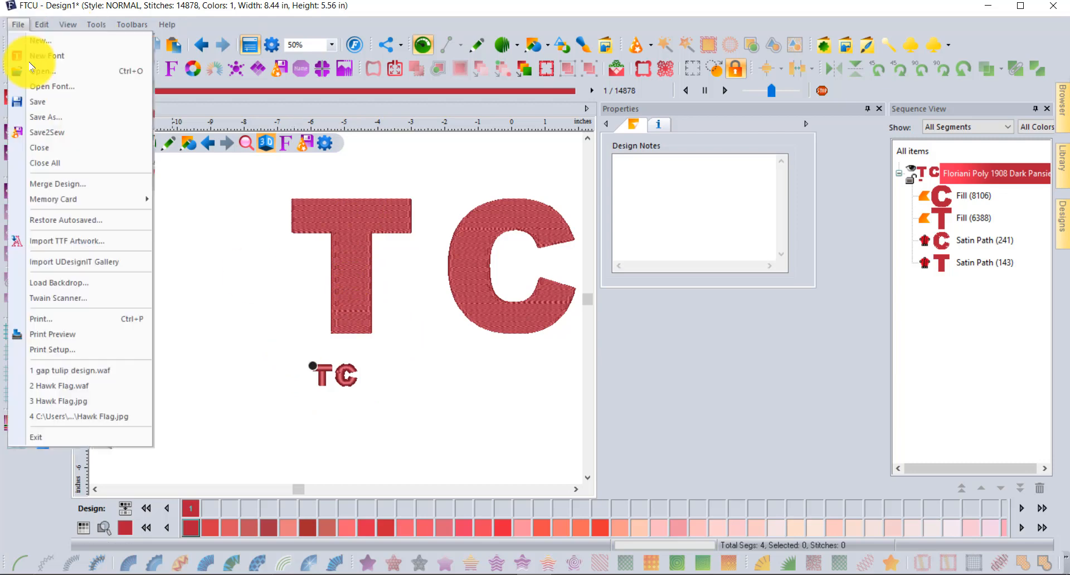
click(53, 118)
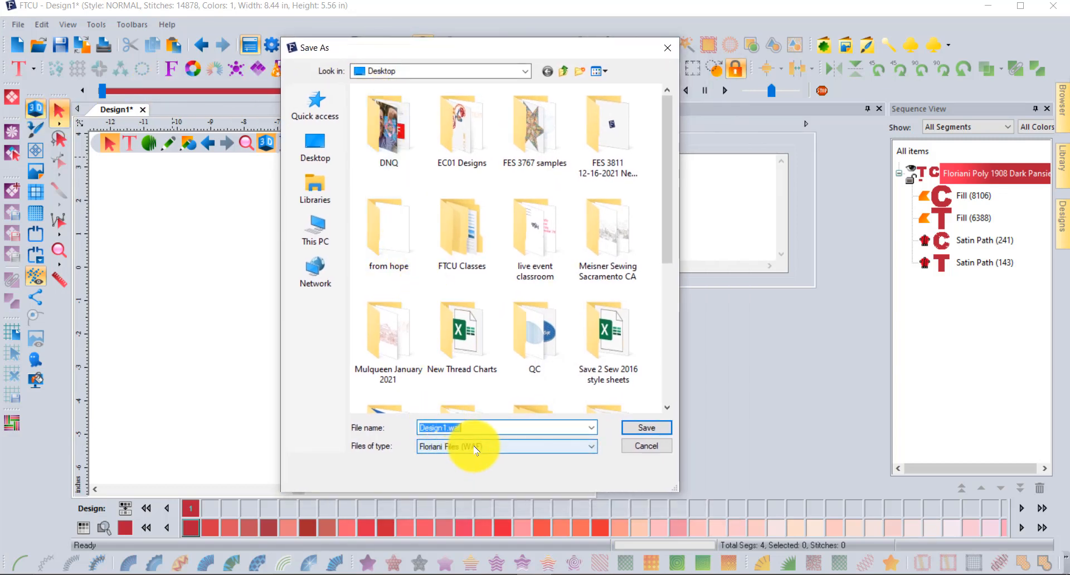
drag(490, 48, 597, 51)
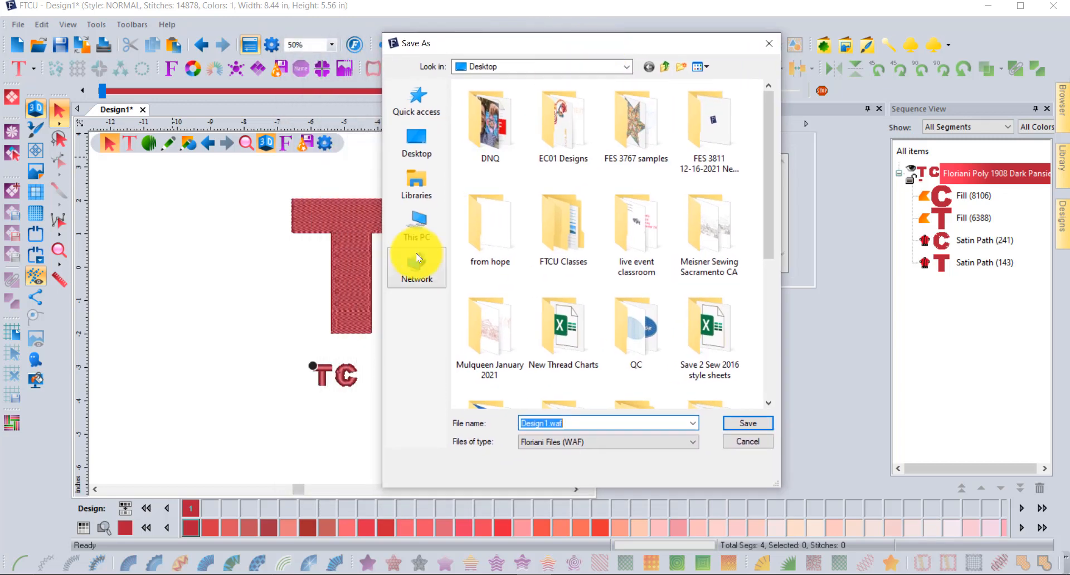
click(619, 442)
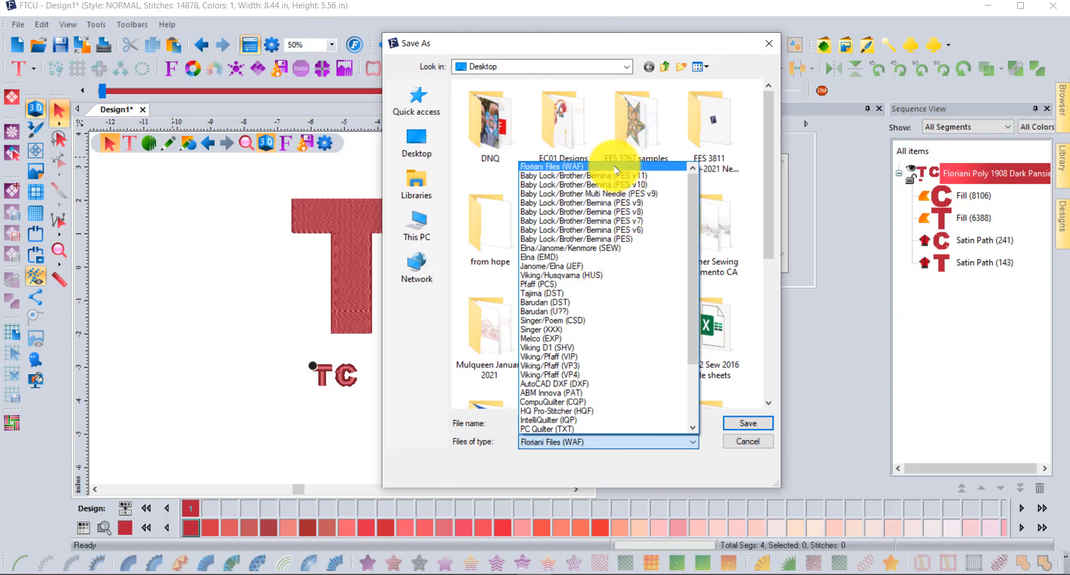
click(611, 176)
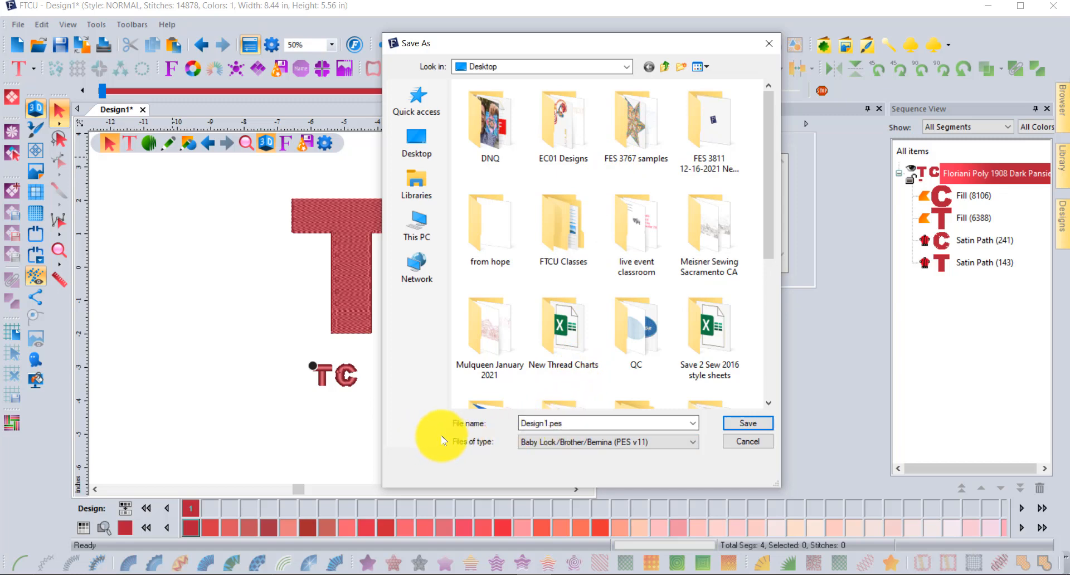
click(756, 424)
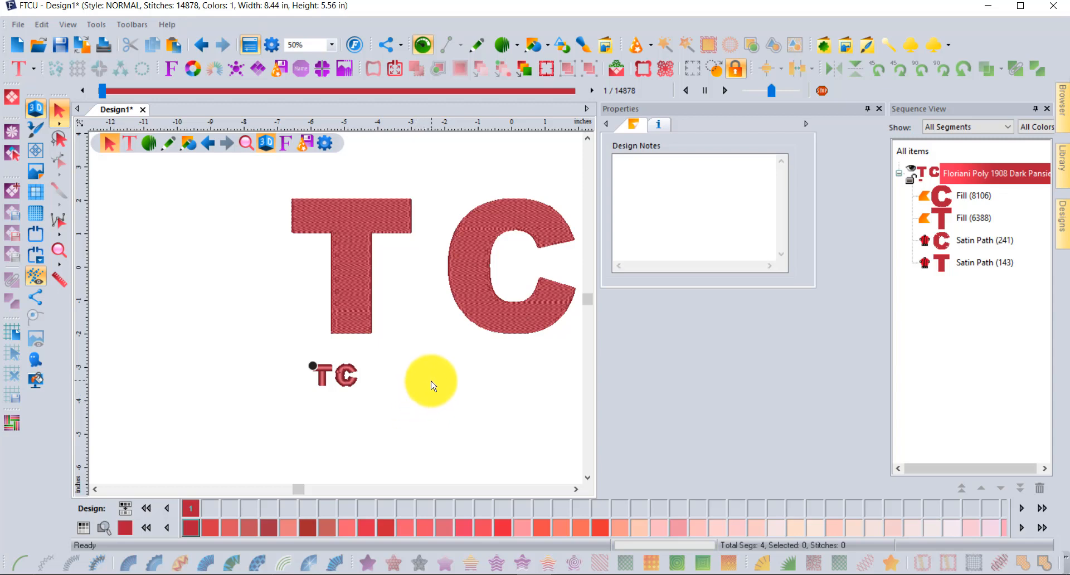
Inspect the large C, large T, small C and small T segments one by one to compare their stitch properties.
click(966, 196)
click(972, 217)
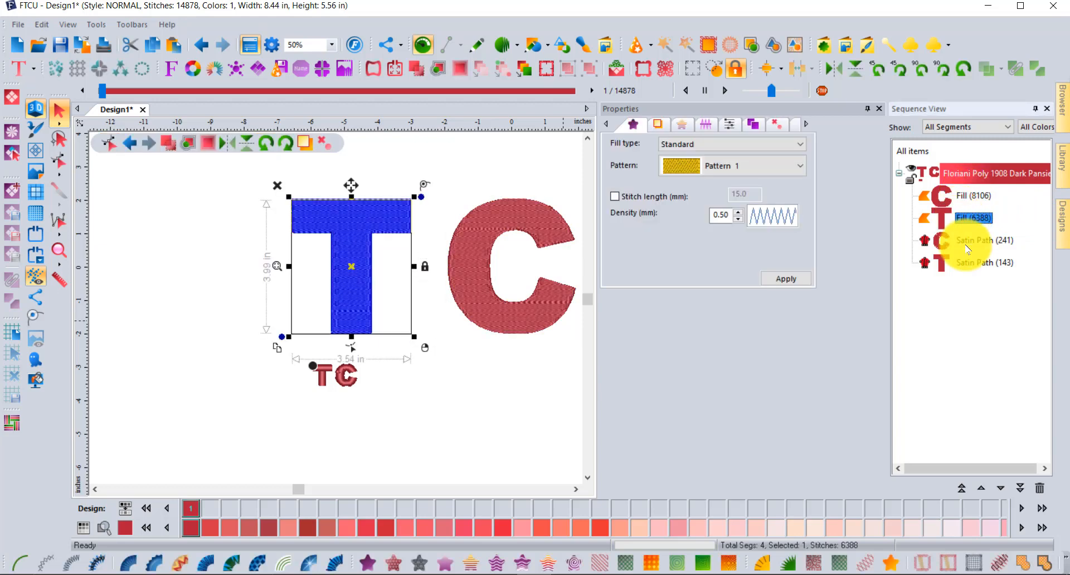
click(968, 241)
click(950, 262)
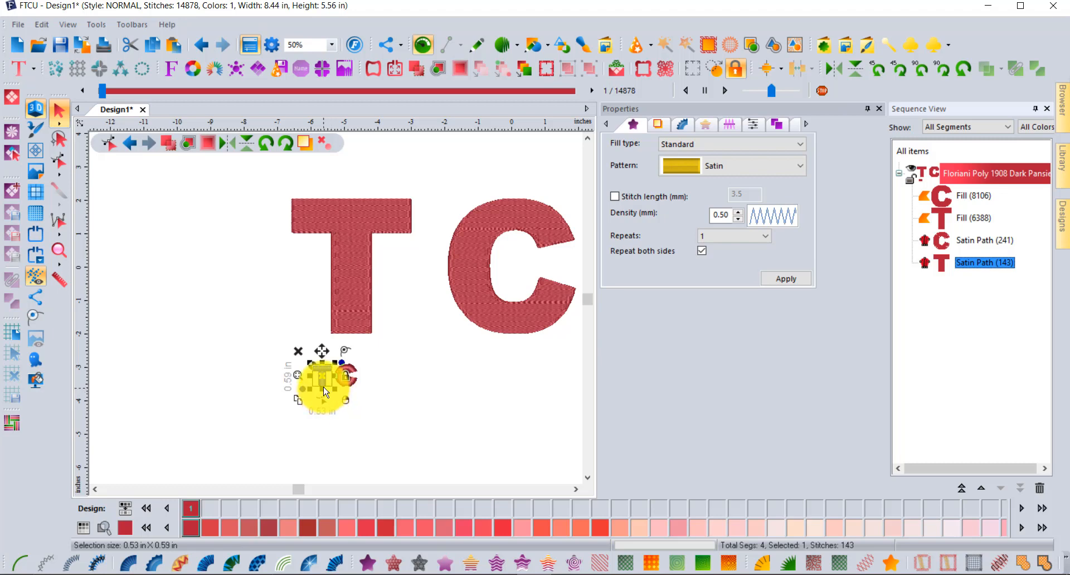
Convert the small satin T to a Run stitch and undo the conversion.
scroll(328, 381, up, 4)
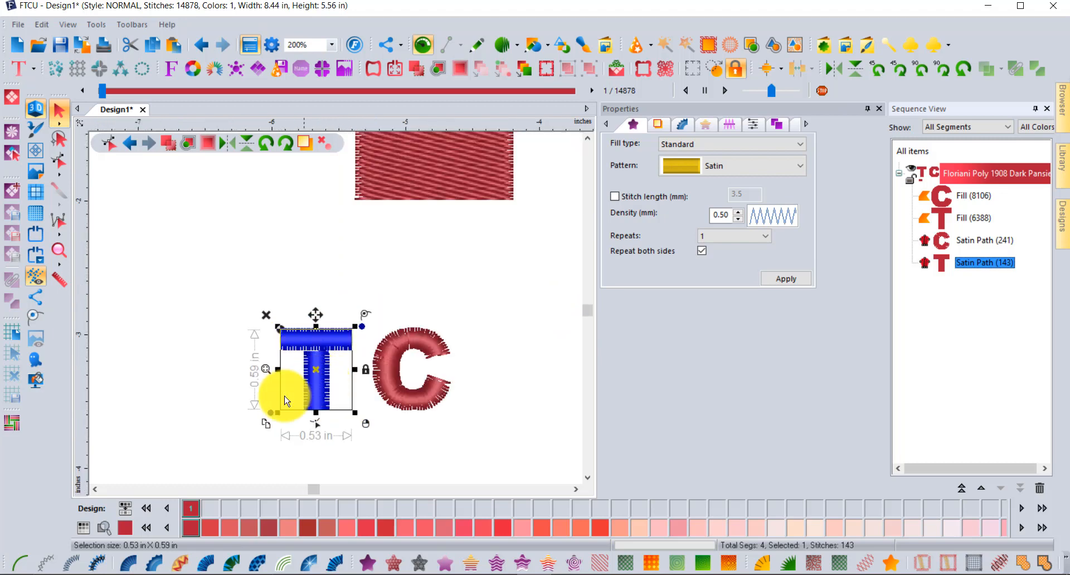
click(16, 565)
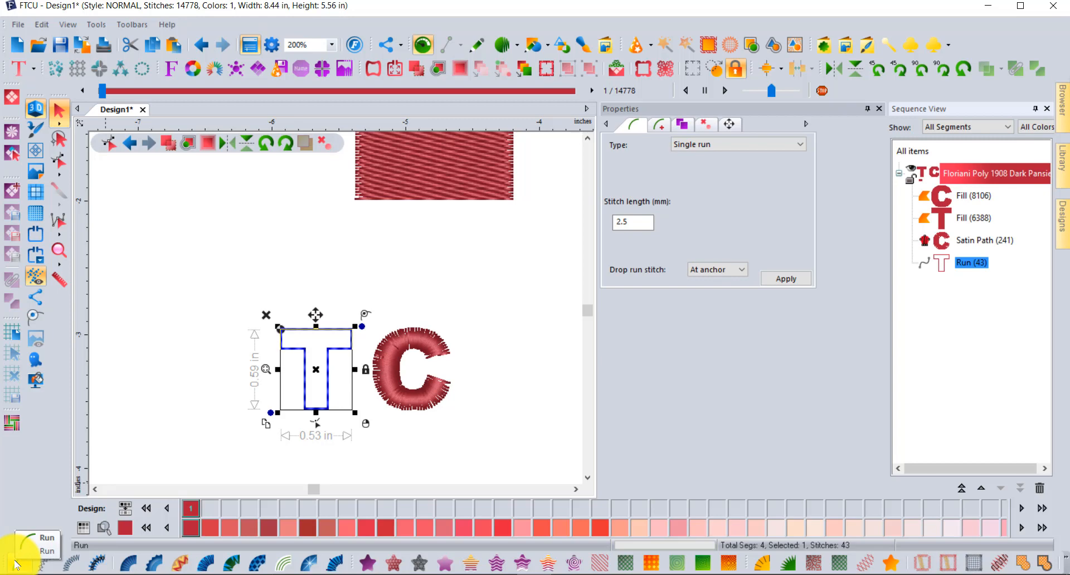
click(204, 44)
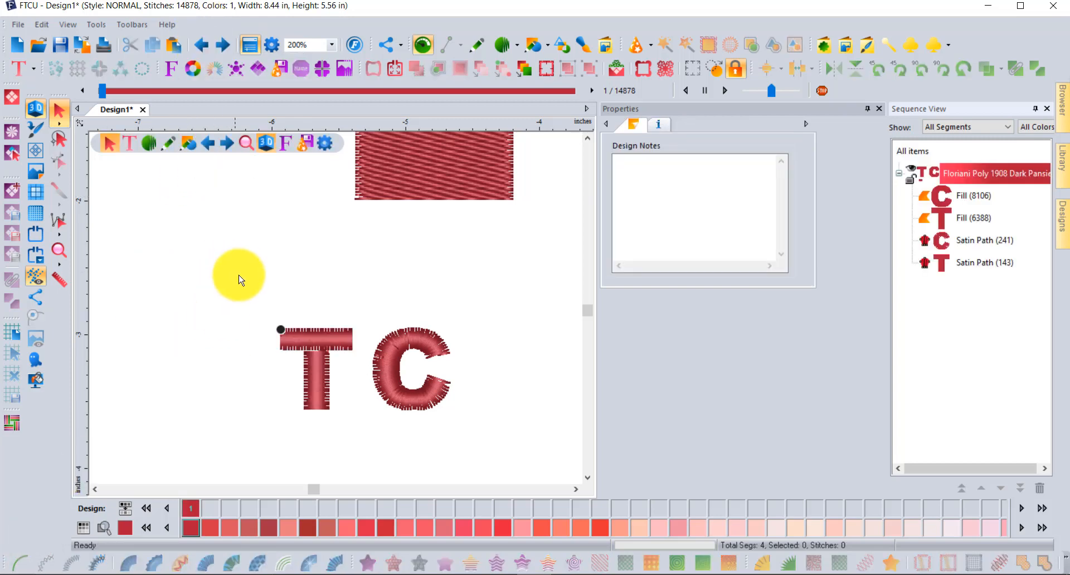
Merge Design1.pes from the Desktop into the current design without converting it to outlines.
scroll(243, 270, down, 3)
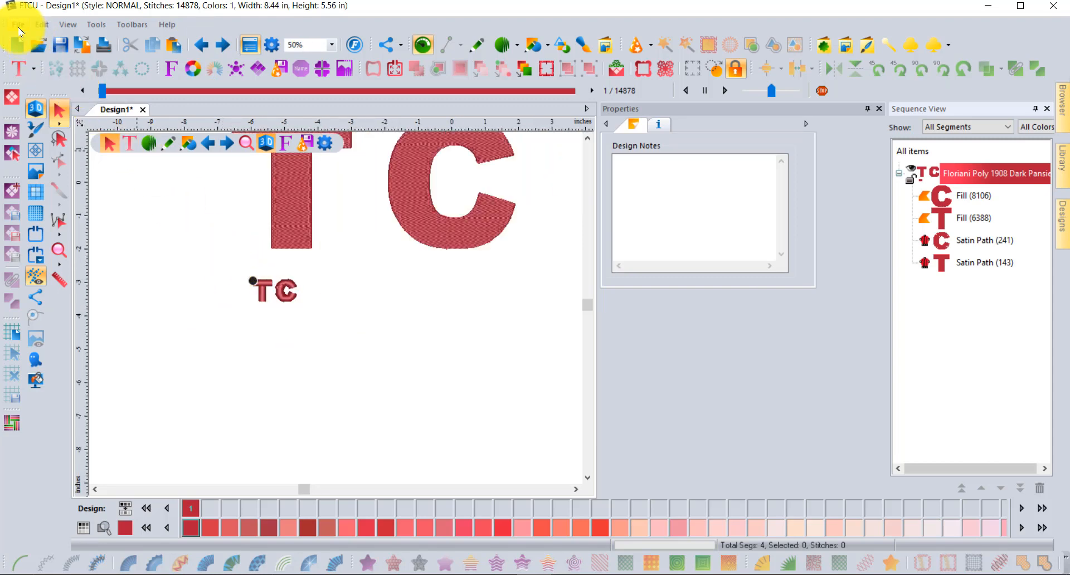
click(19, 24)
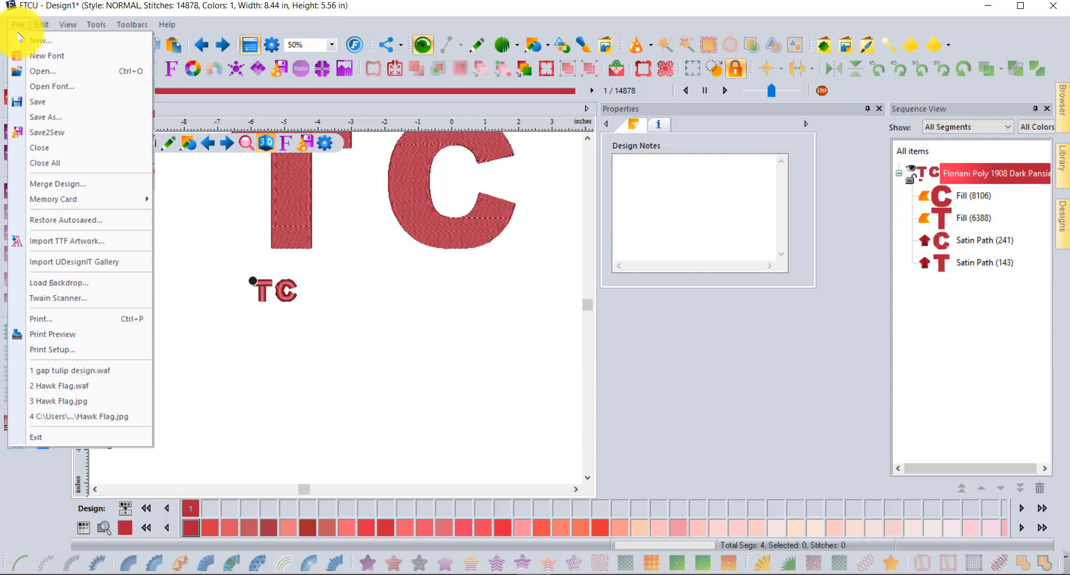
click(50, 185)
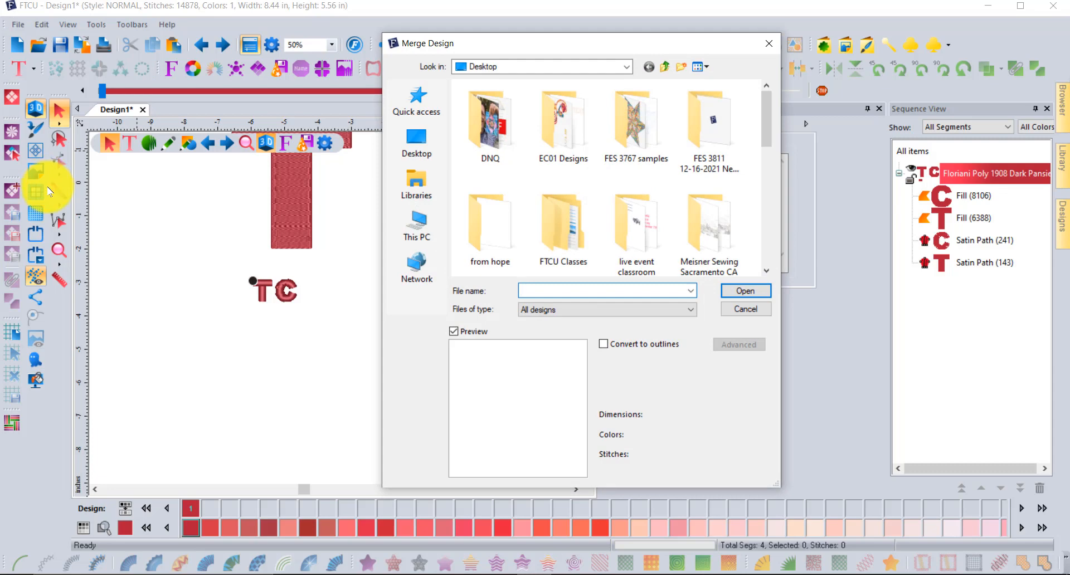
scroll(677, 195, down, 5)
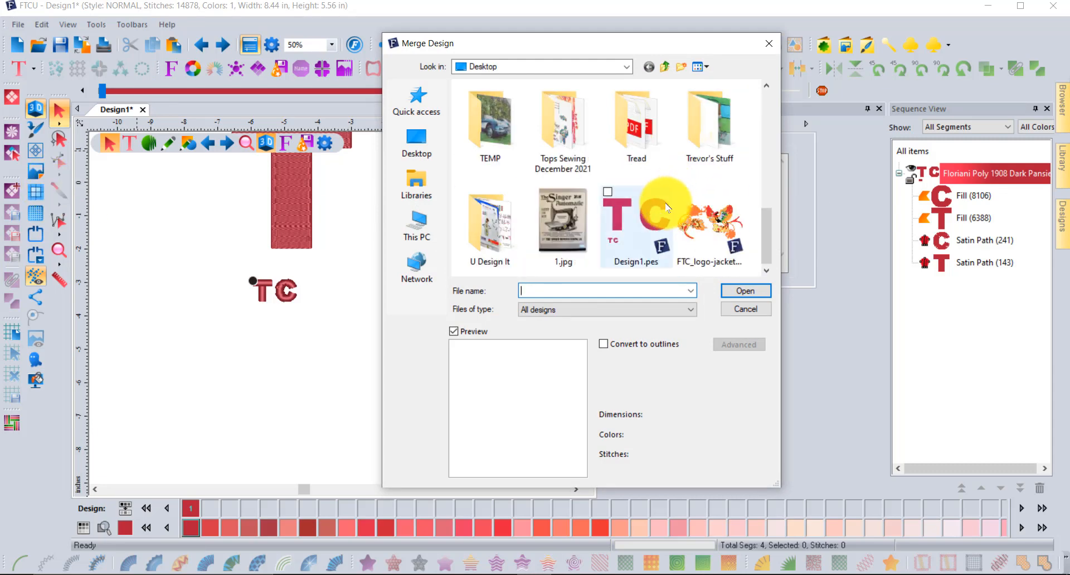
click(634, 210)
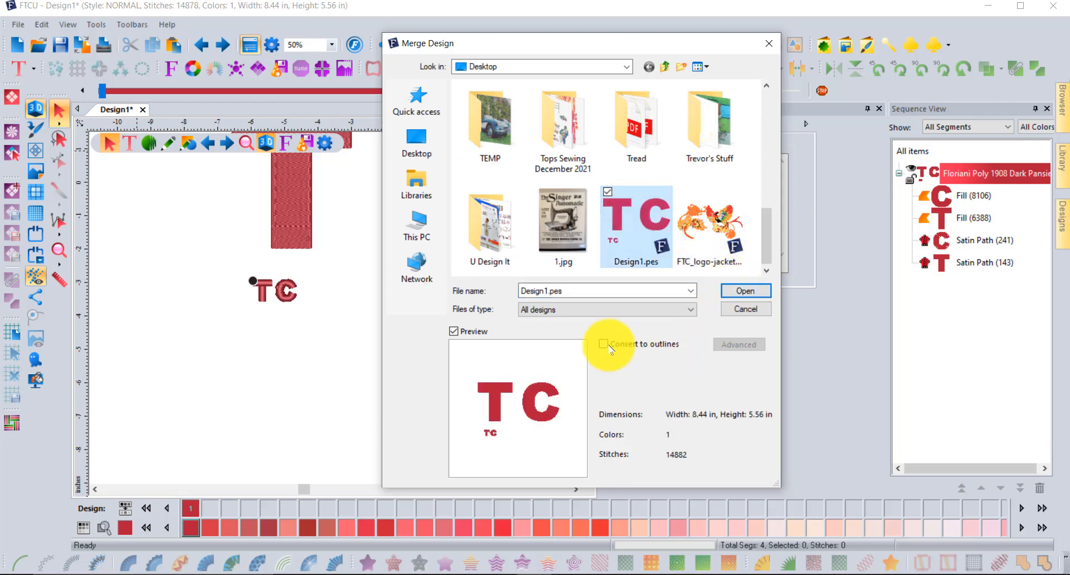
click(744, 291)
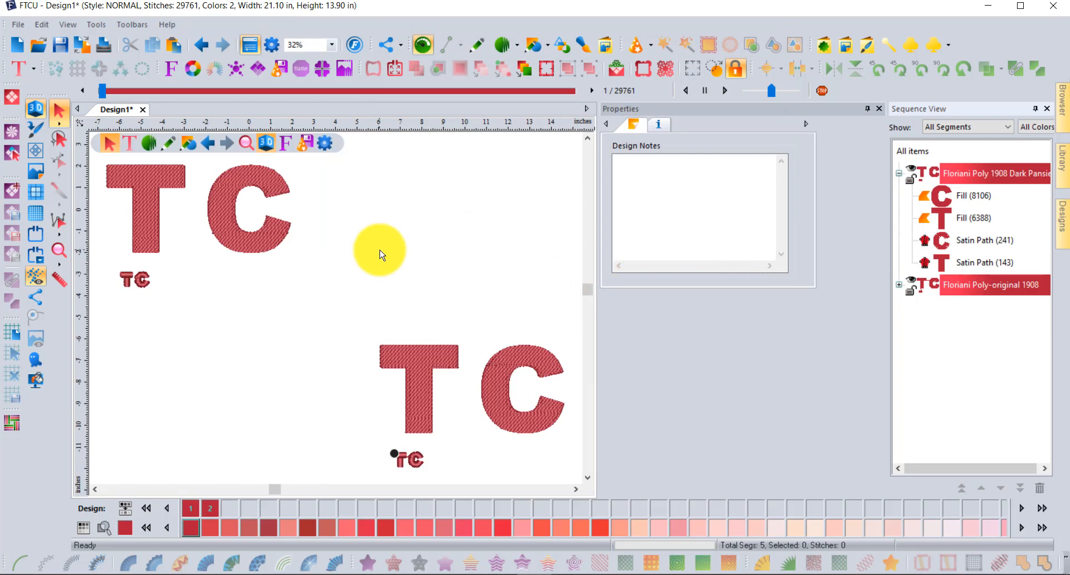
Shift the merged stitch design about 3 inches toward the original letters and recolor it to the light pink thread 1082.
scroll(379, 254, down, 2)
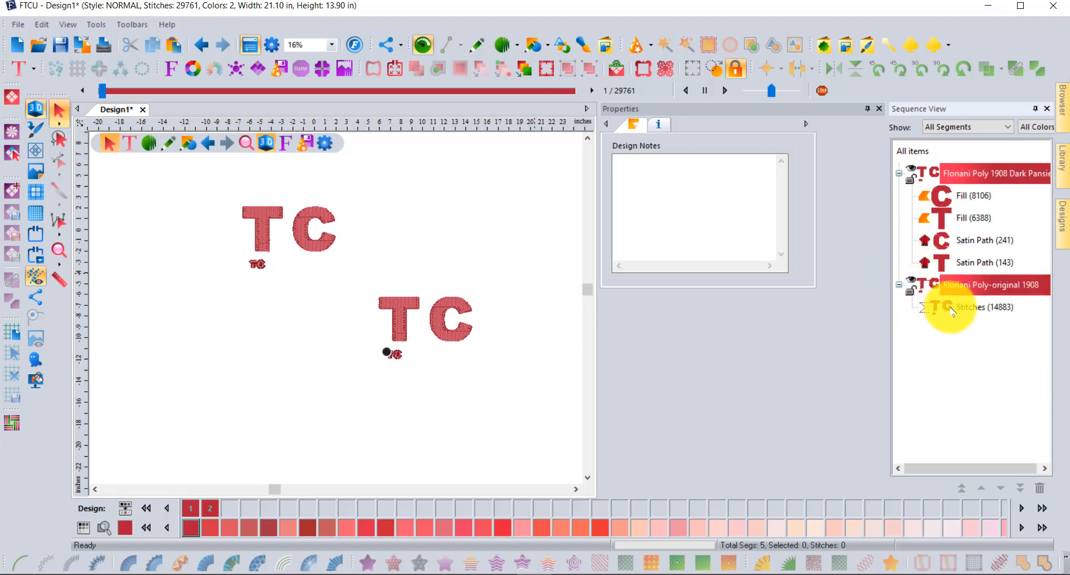
click(951, 311)
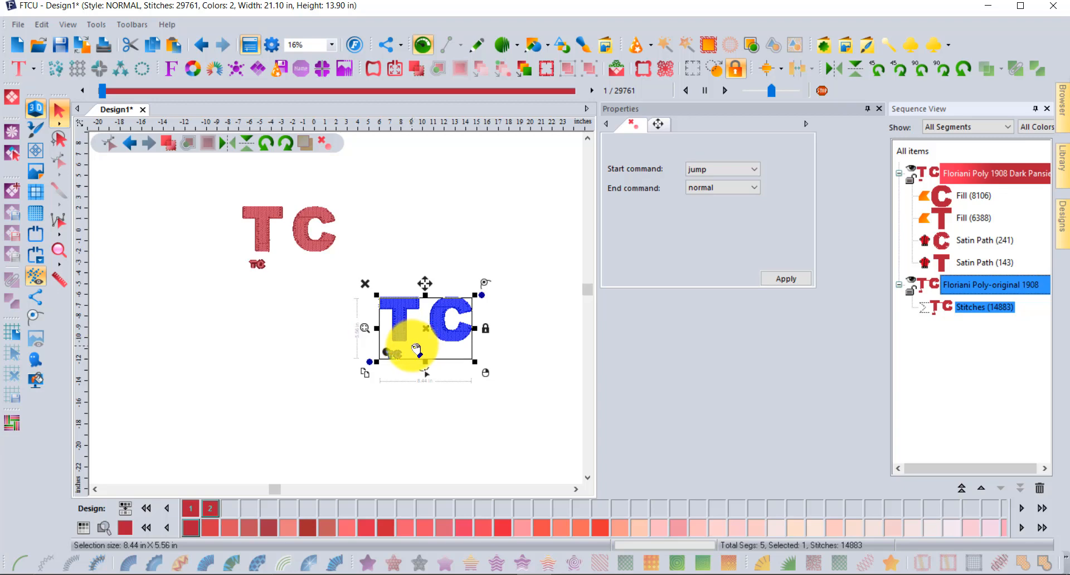
scroll(415, 349, up, 2)
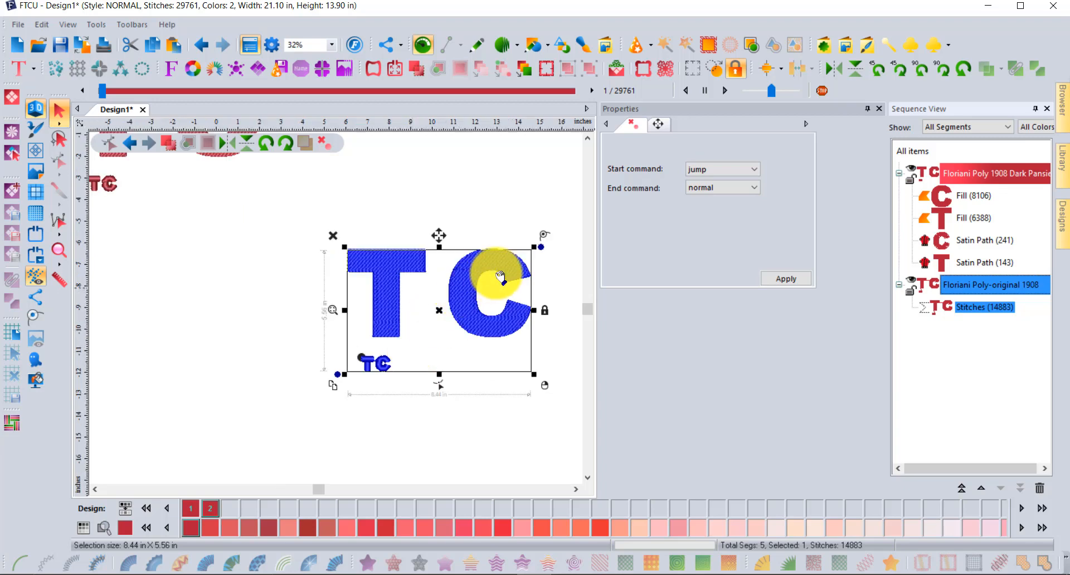
drag(392, 263, 318, 270)
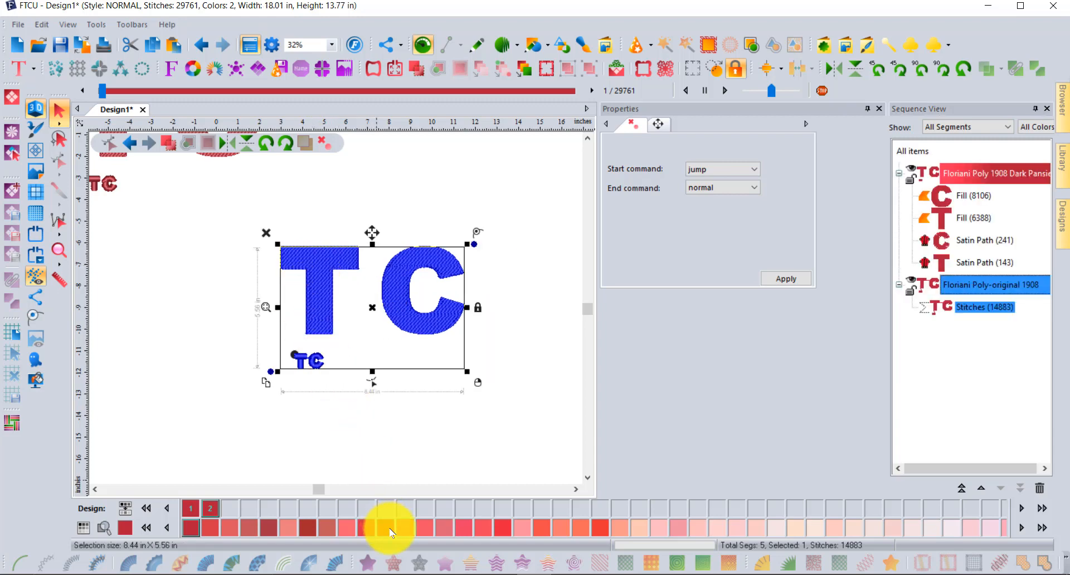
click(522, 525)
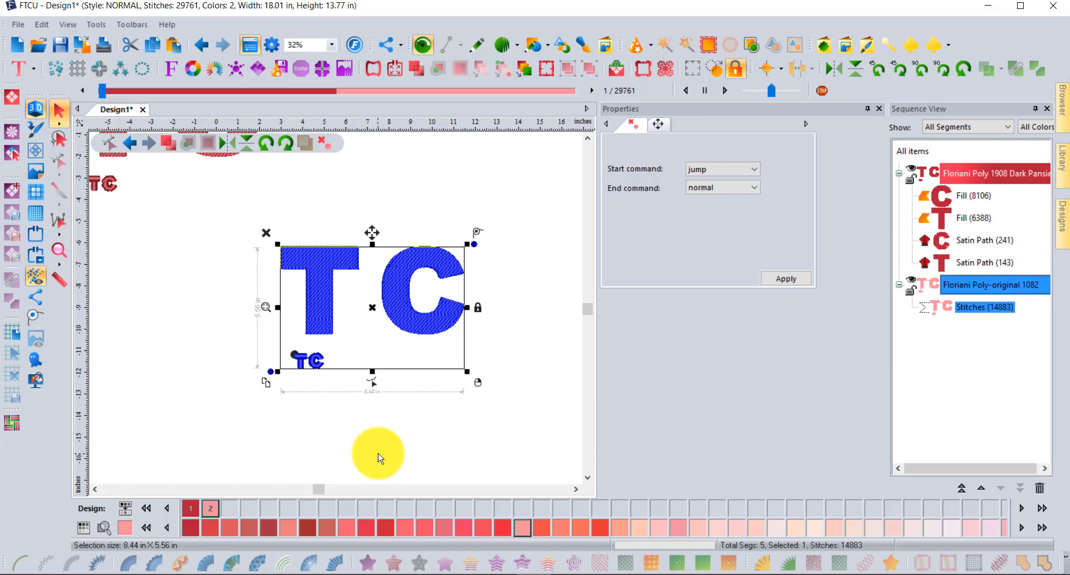
Scale the merged pink stitch design up, down, and finally to about 11.55 by 7.61 inches, and deselect it.
click(378, 458)
click(319, 307)
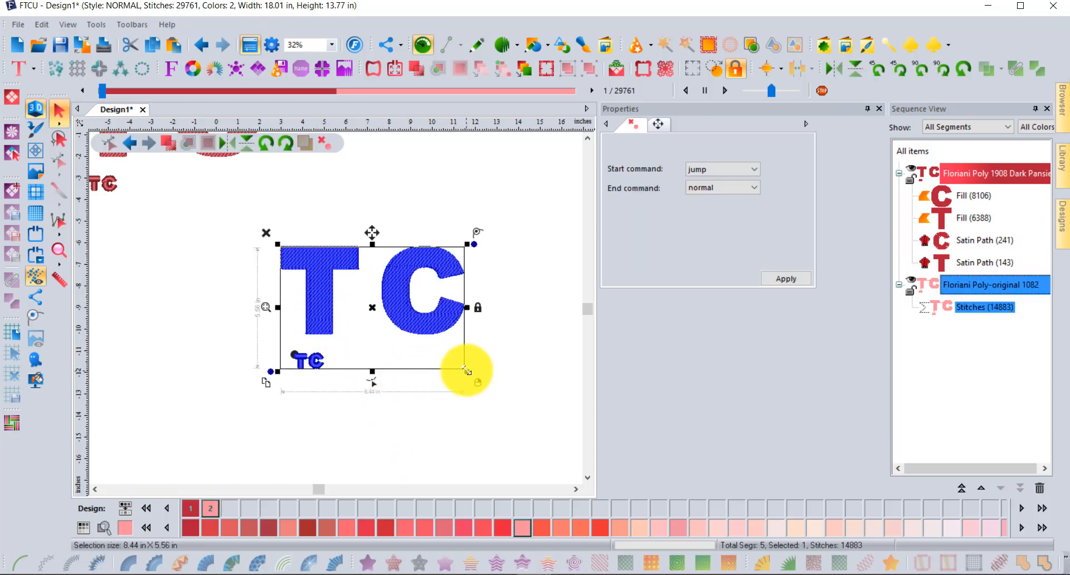
drag(467, 369, 493, 391)
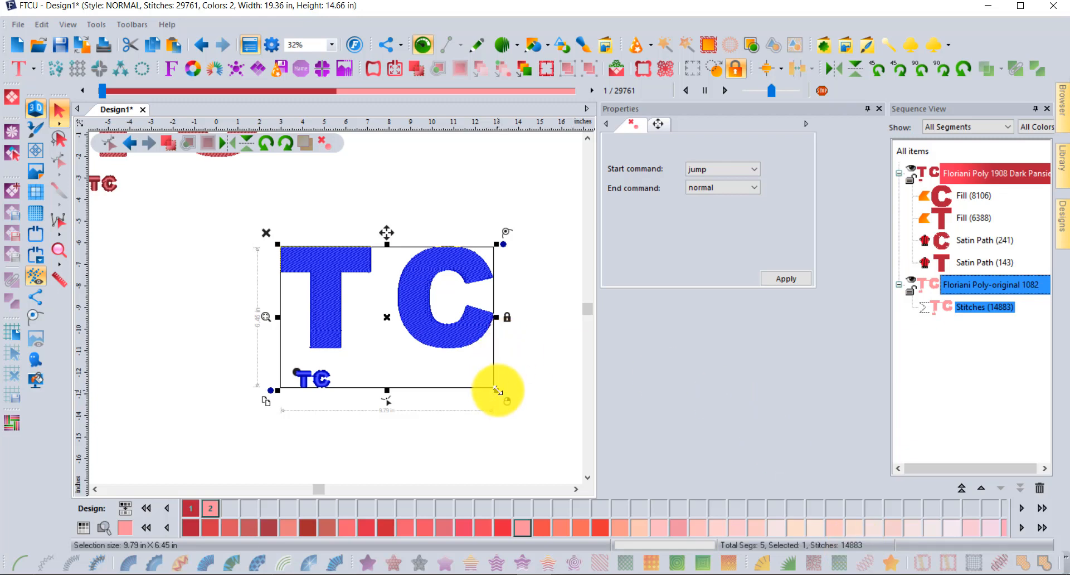
drag(496, 390, 384, 327)
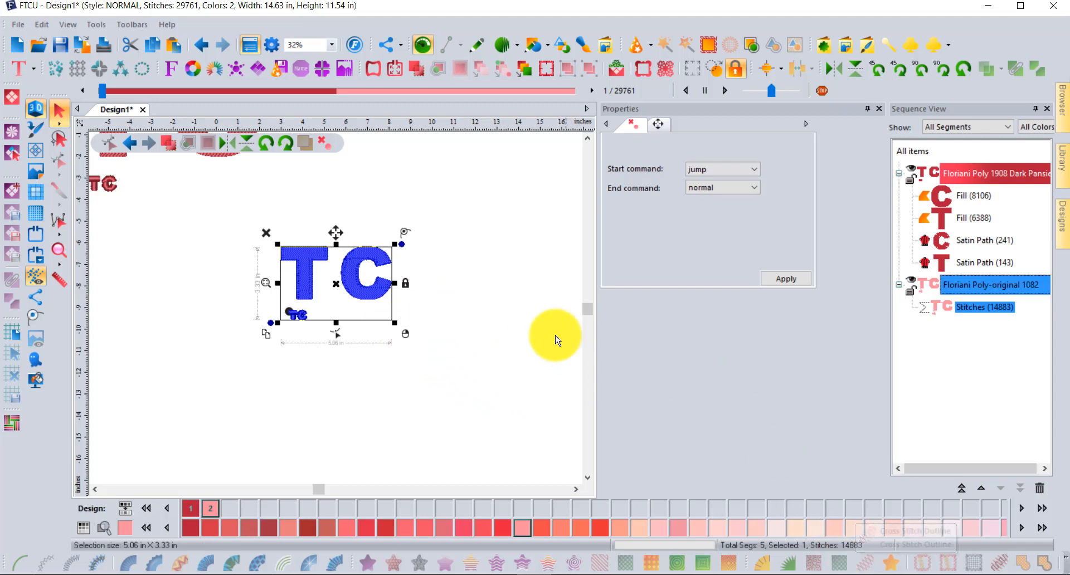
drag(395, 323, 543, 430)
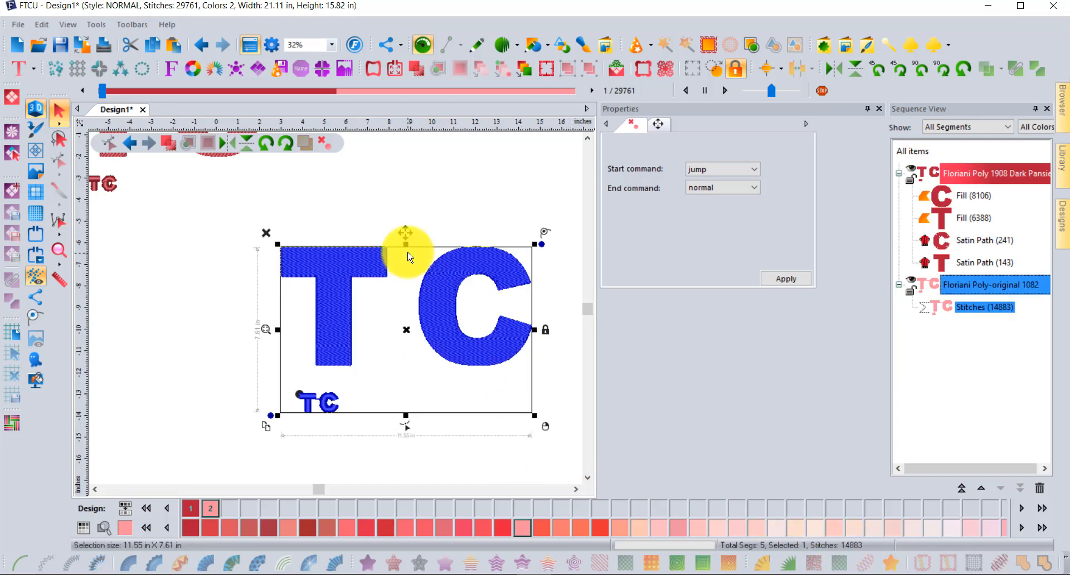
click(248, 328)
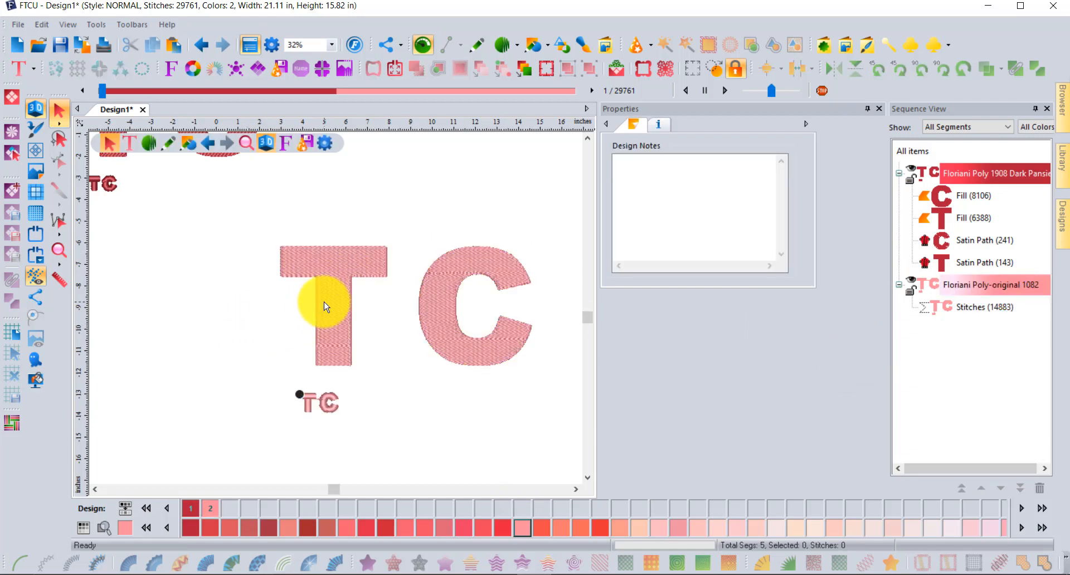
Examine the stitch spacing in the stem of the enlarged pink T up close.
scroll(316, 302, up, 4)
scroll(295, 240, up, 4)
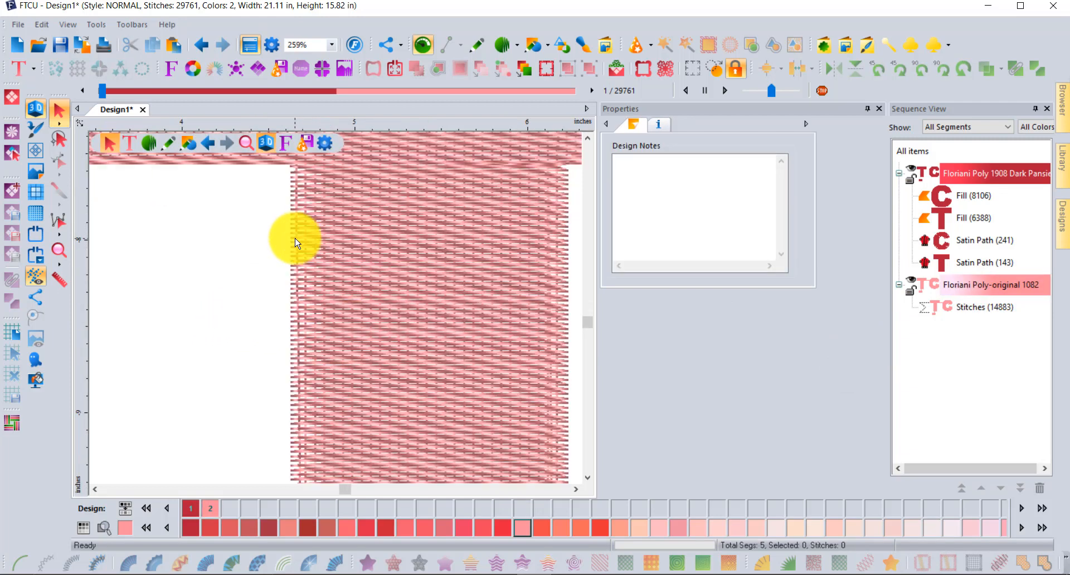
scroll(295, 243, down, 2)
scroll(295, 245, down, 2)
scroll(295, 245, down, 2)
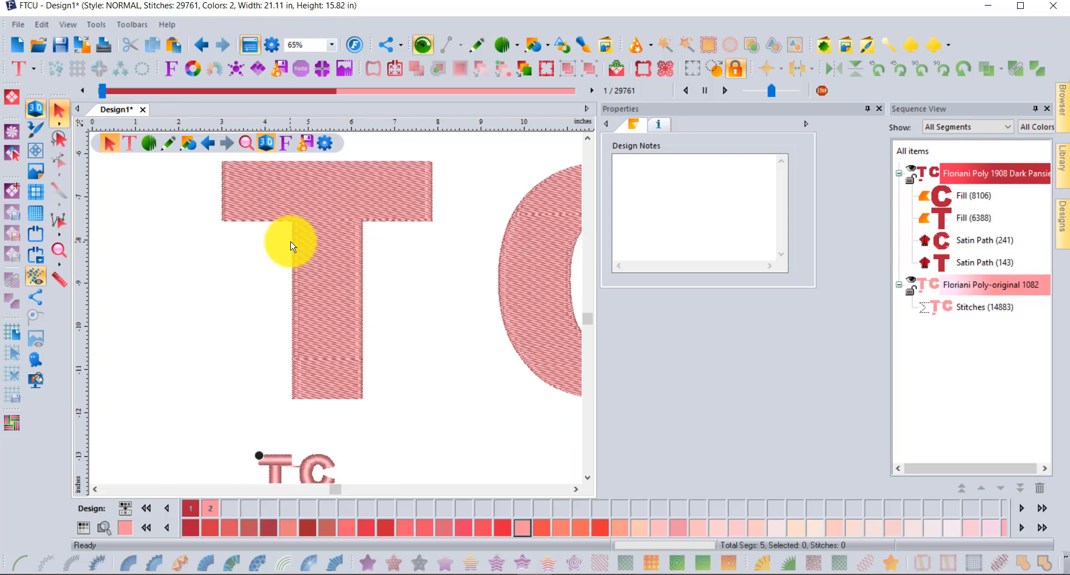
scroll(294, 247, down, 2)
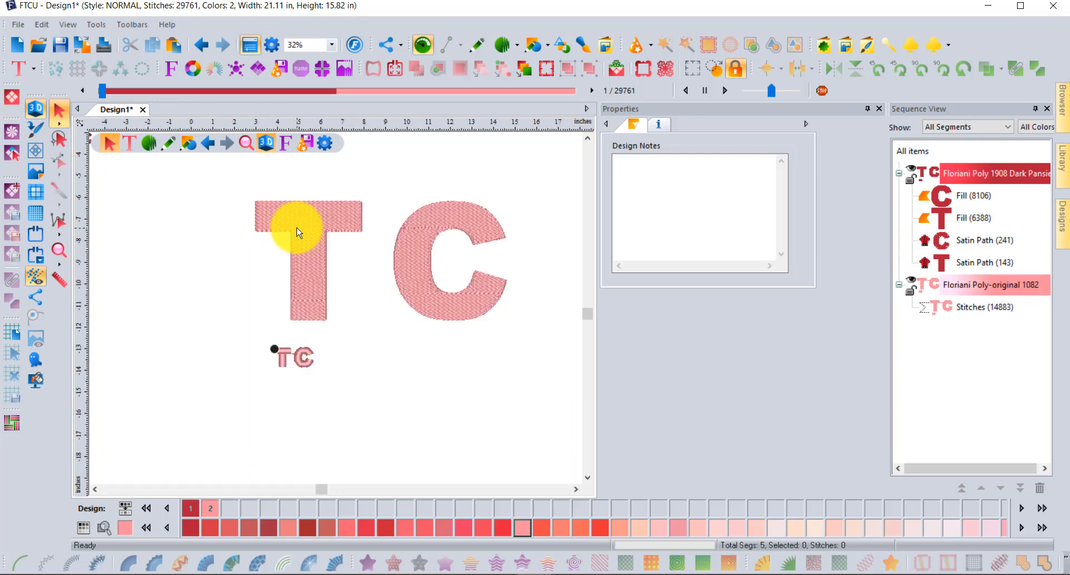
Merge Design1.pes from the Desktop into the current design with conversion to outlines enabled.
click(17, 25)
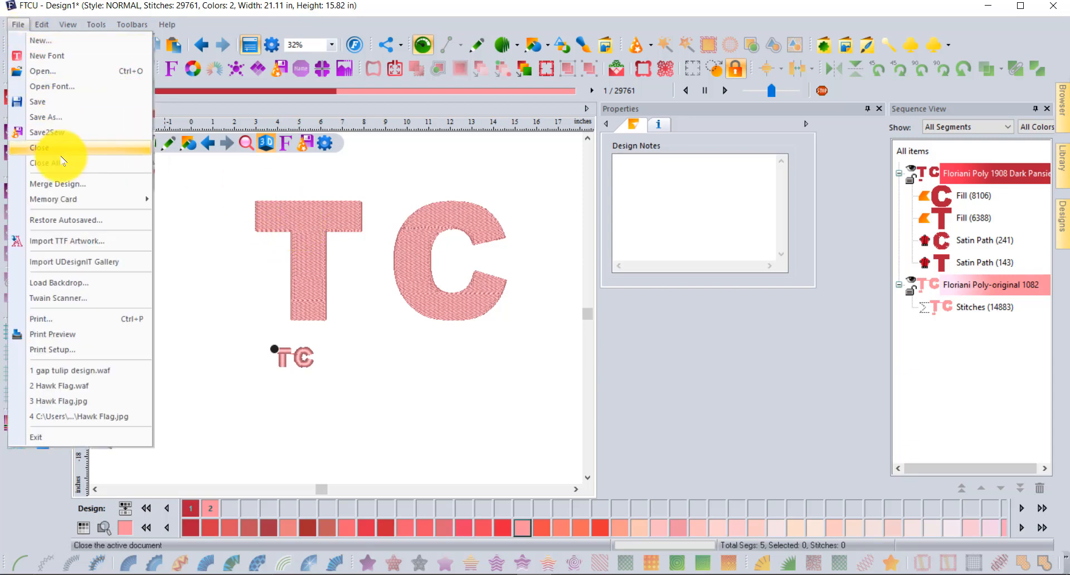
click(57, 184)
scroll(574, 222, down, 5)
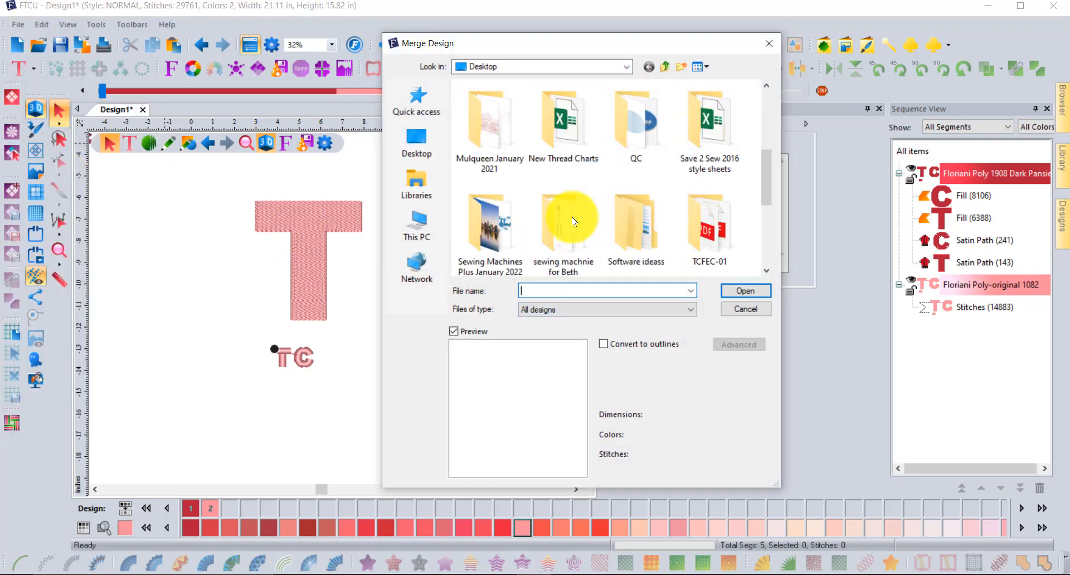
click(639, 231)
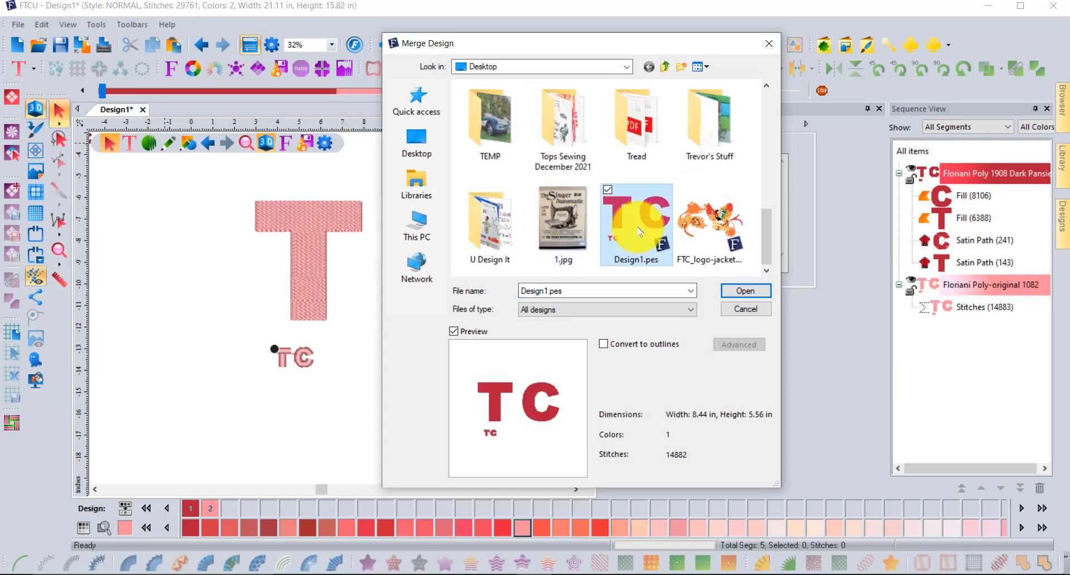
click(604, 344)
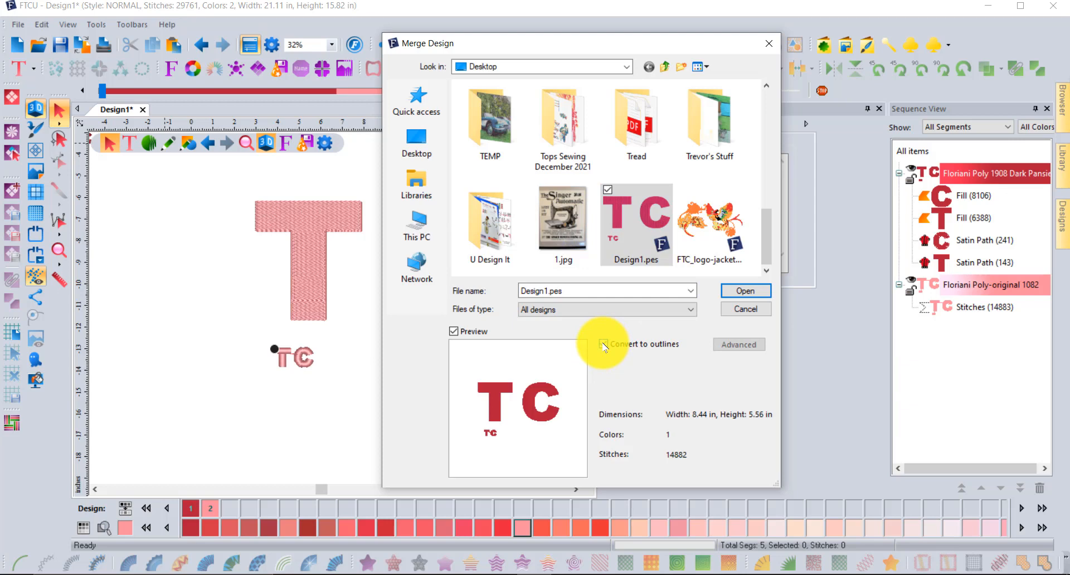
click(743, 291)
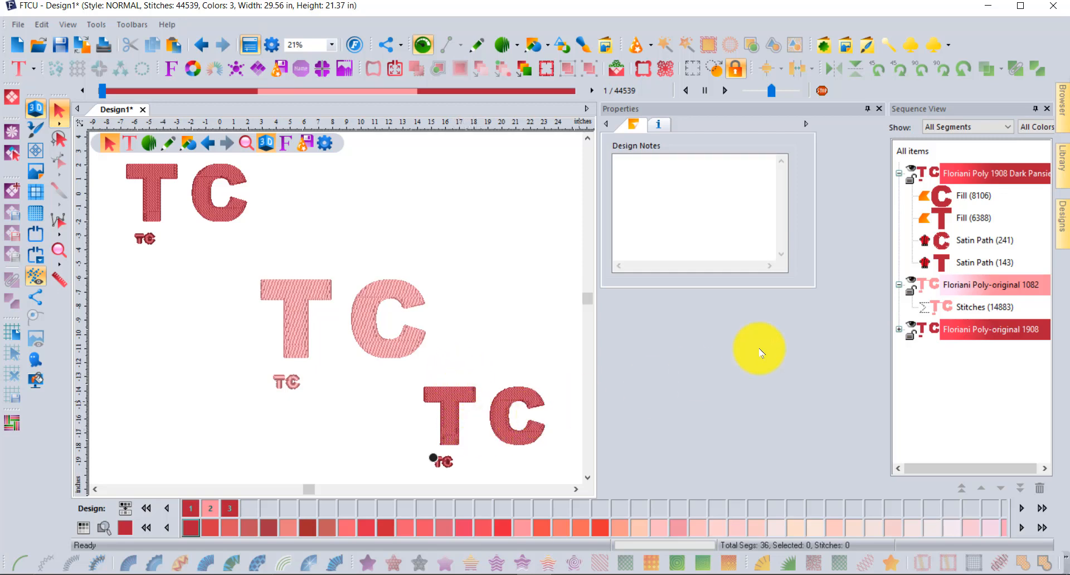
Expand the newly merged 1908 thread group and select its C-shaped run segment for a closer look.
click(899, 330)
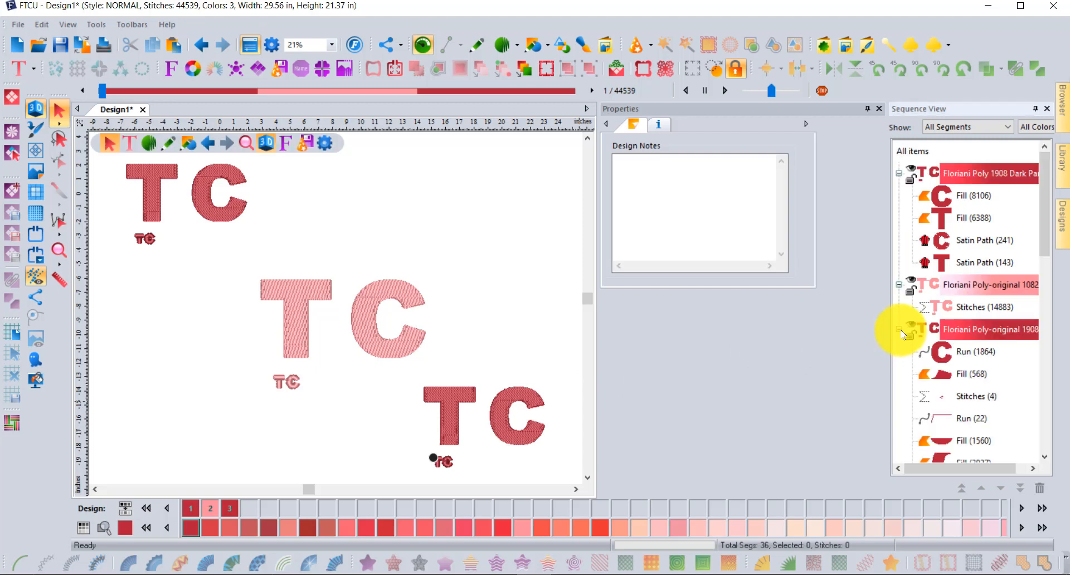
click(943, 353)
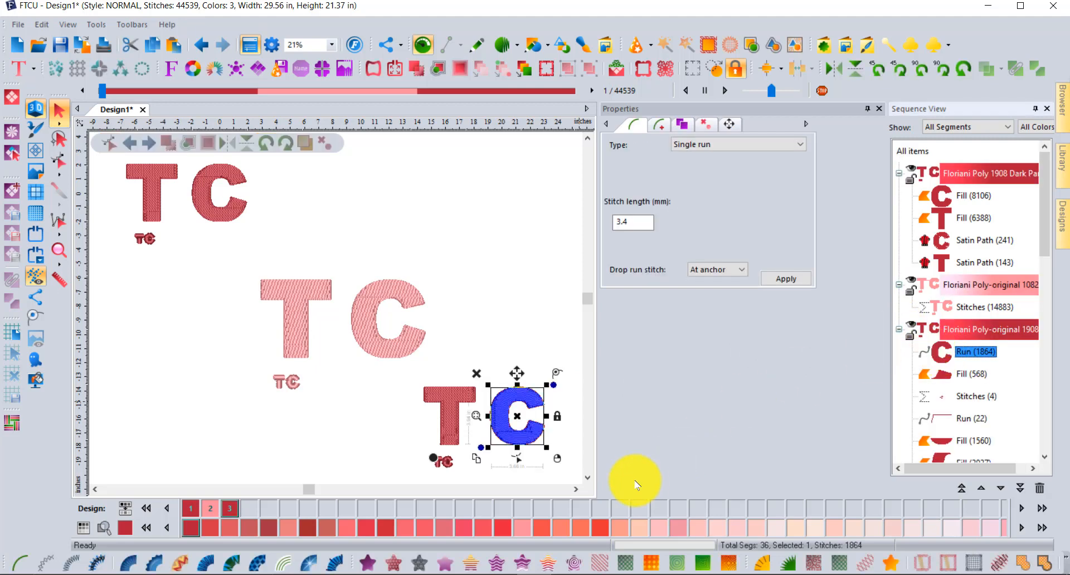
click(575, 488)
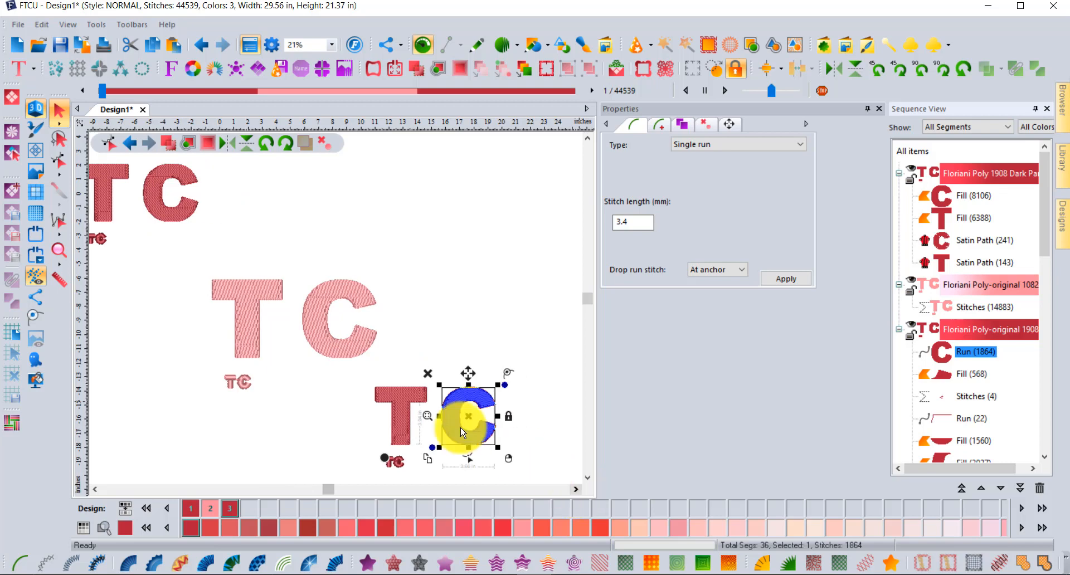
click(58, 251)
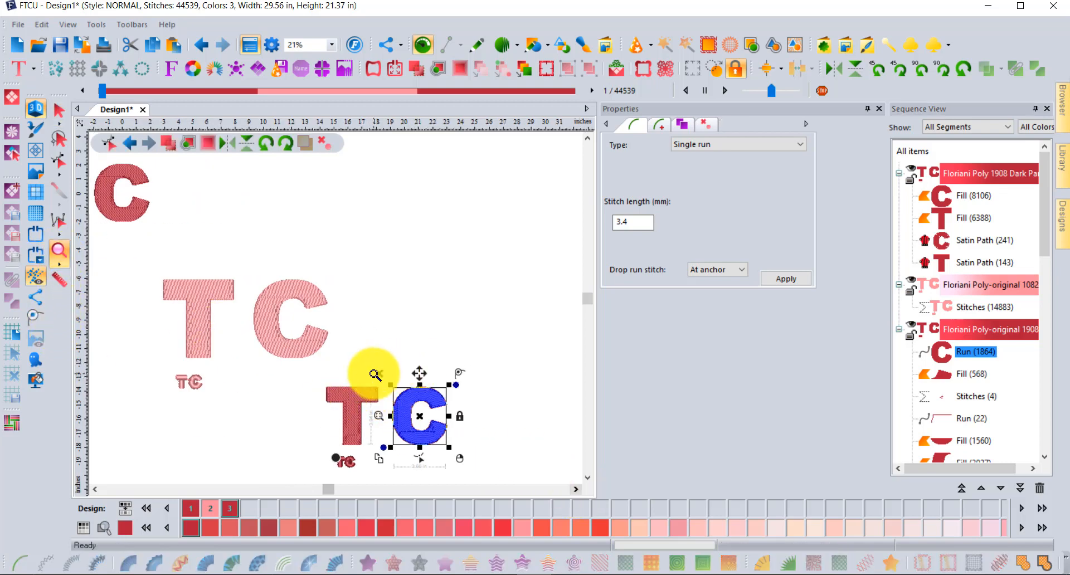
drag(375, 370, 461, 462)
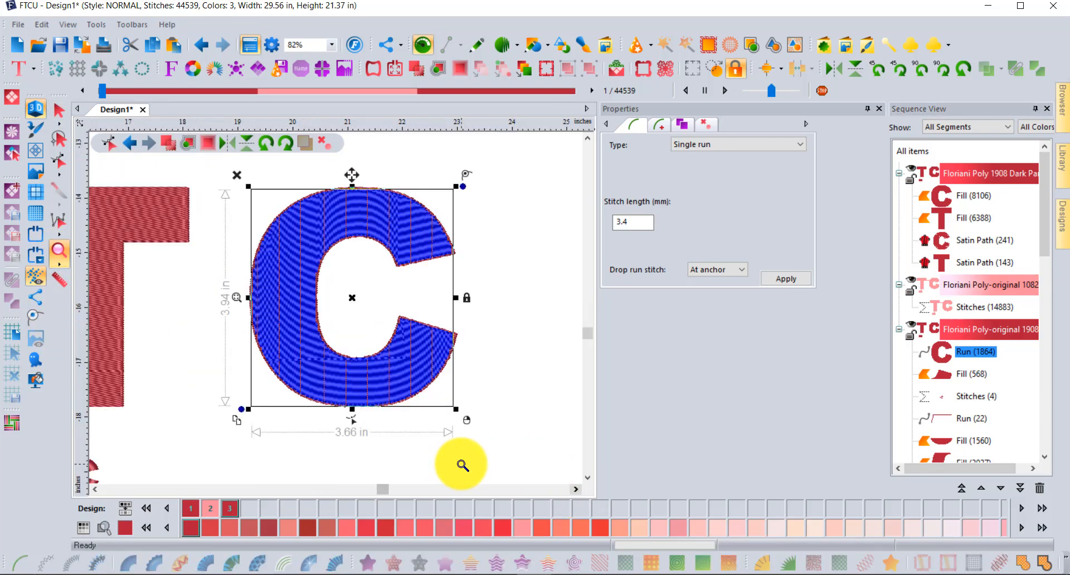
Turn off the 3D stitch display and examine the selected run stitches inside the C up close.
click(36, 108)
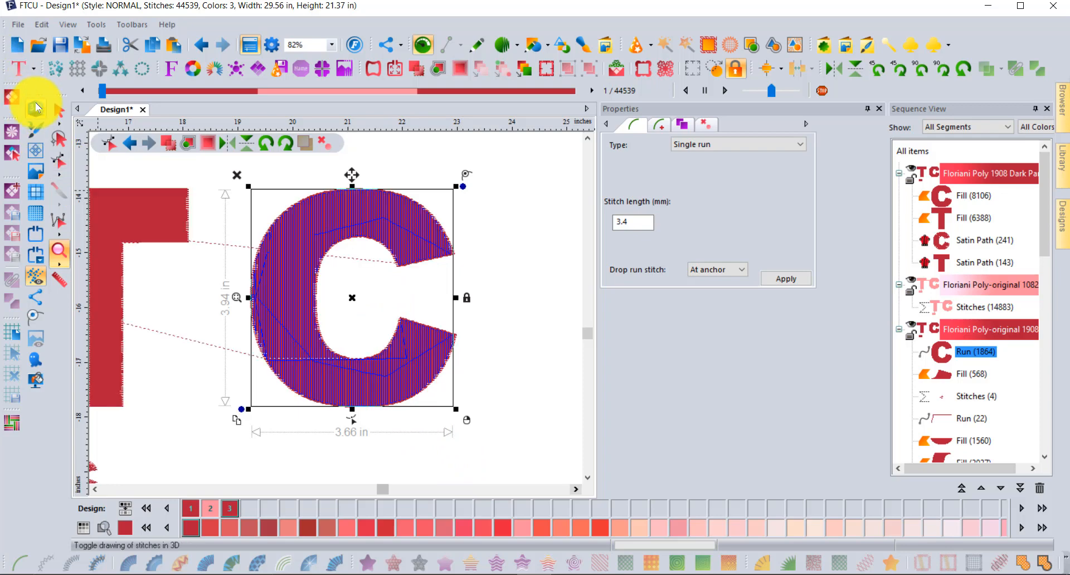
click(343, 234)
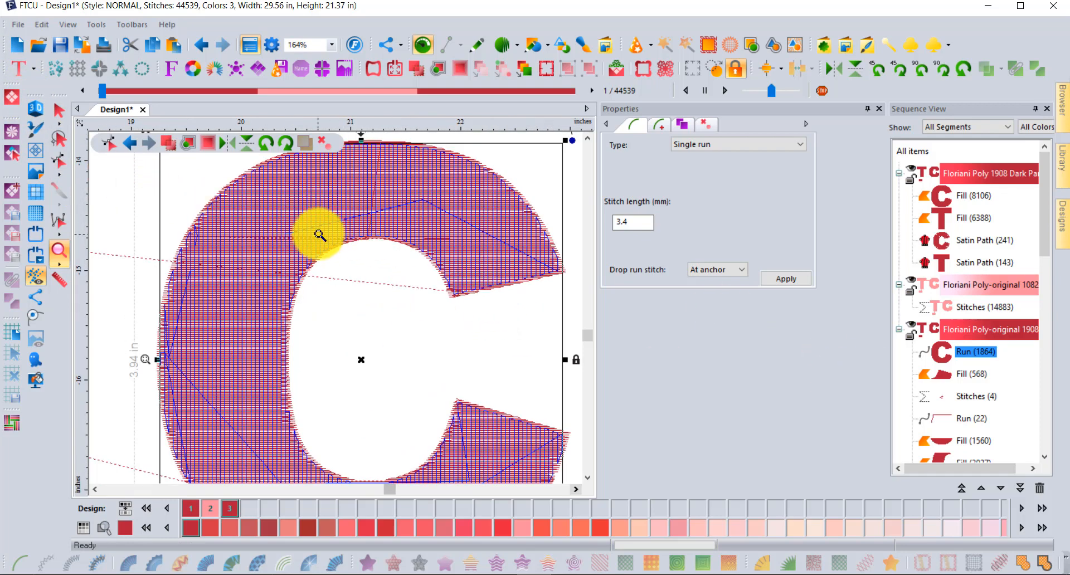
click(264, 220)
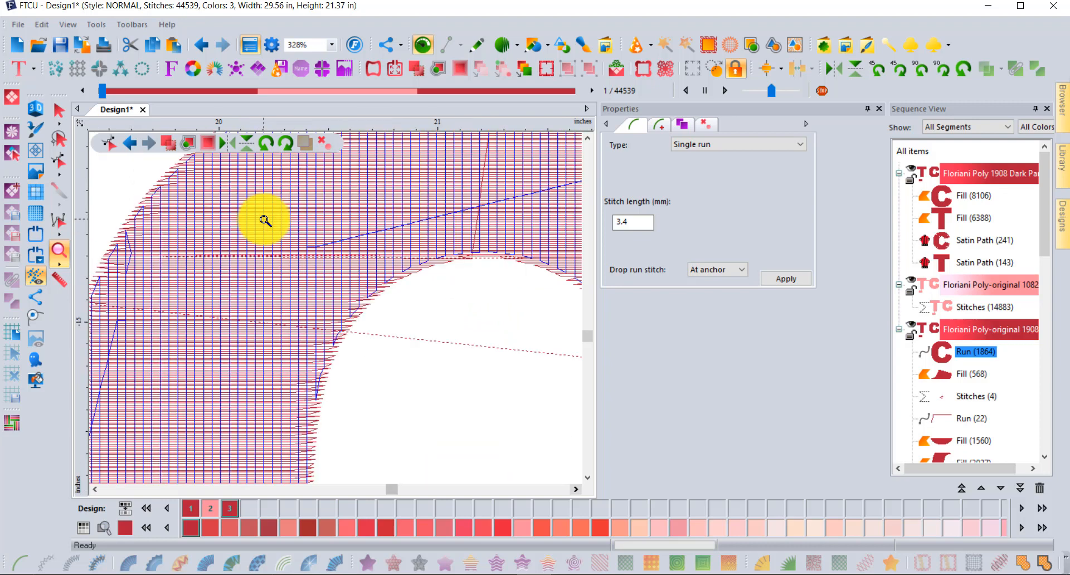
right_click(265, 220)
right_click(264, 220)
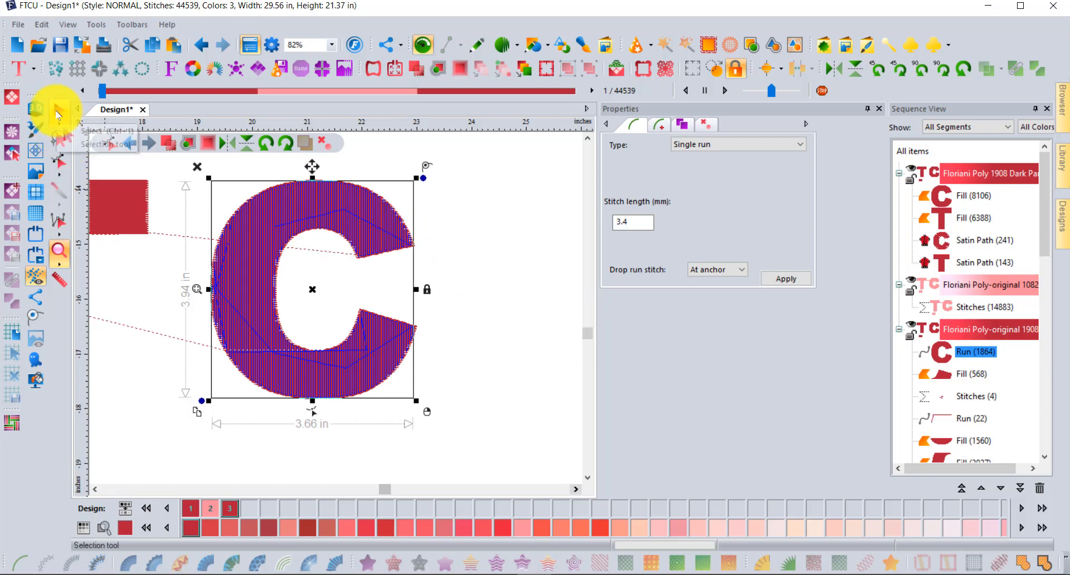
Try moving the C-shaped run segment about 3.9 inches away from the letter, and undo the move.
click(59, 111)
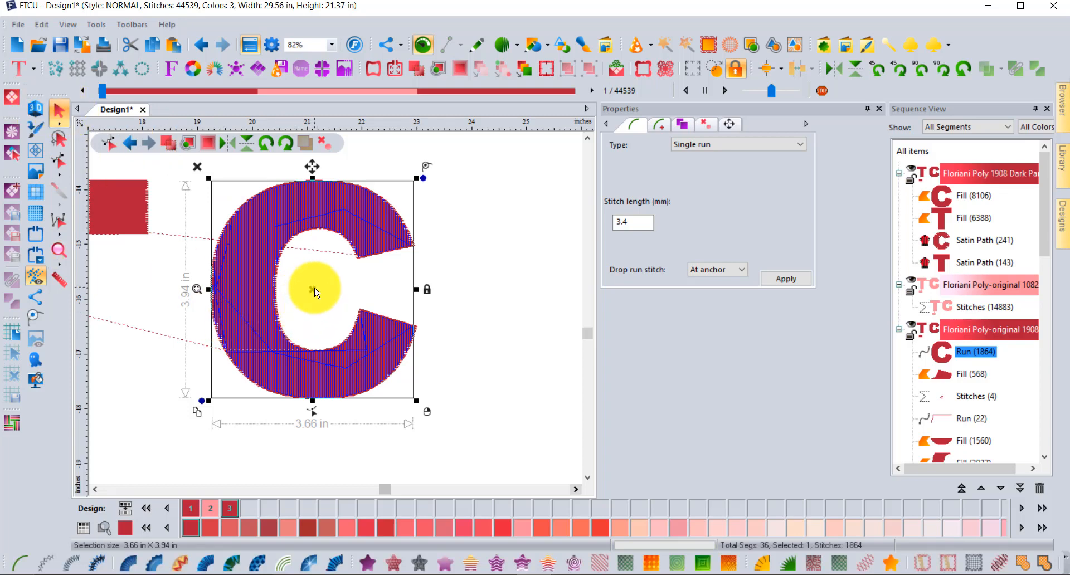
drag(316, 296, 528, 332)
click(575, 488)
click(576, 489)
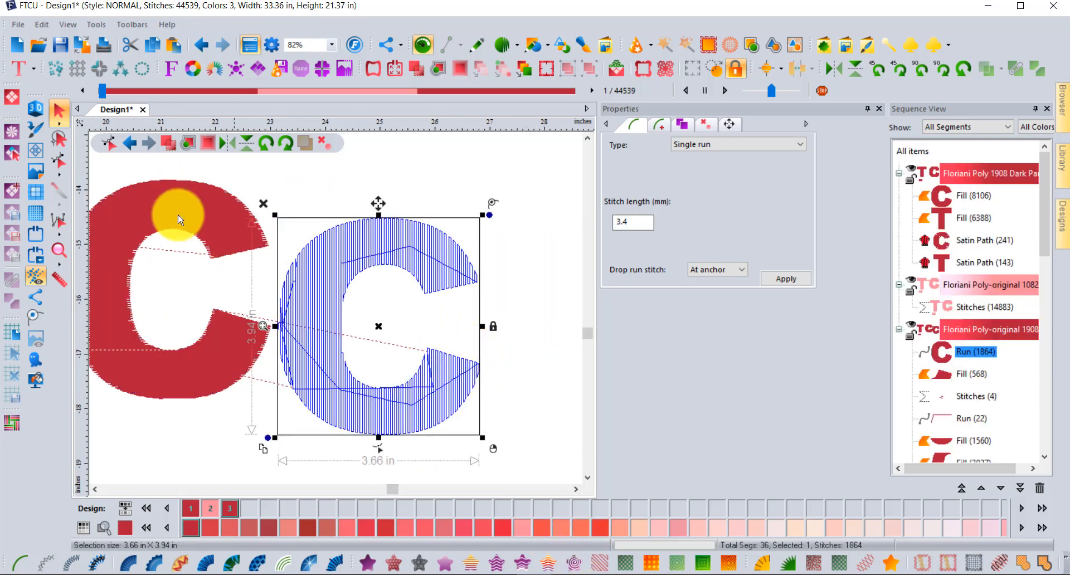
click(203, 44)
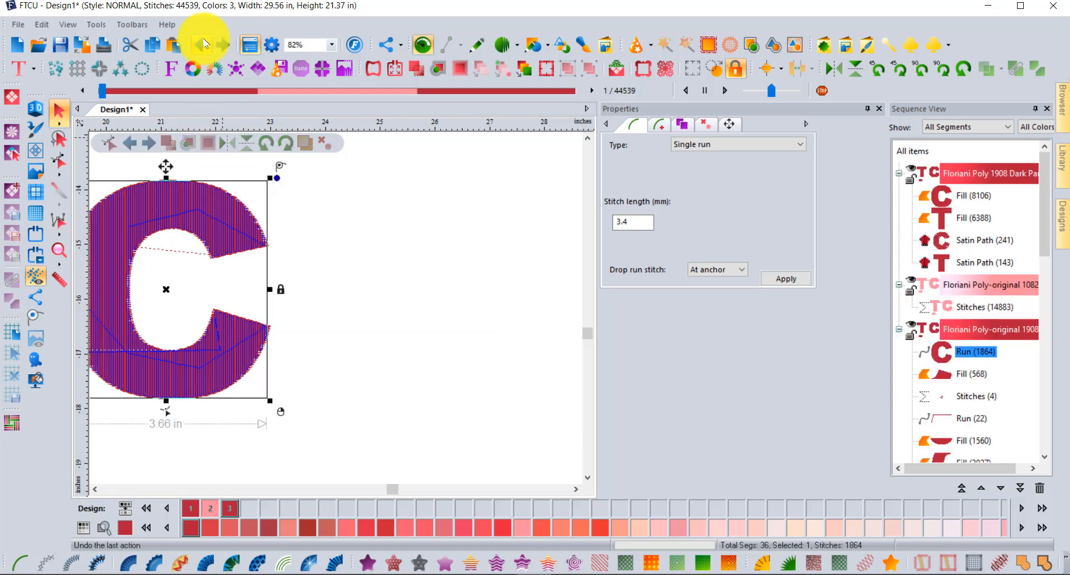
click(93, 489)
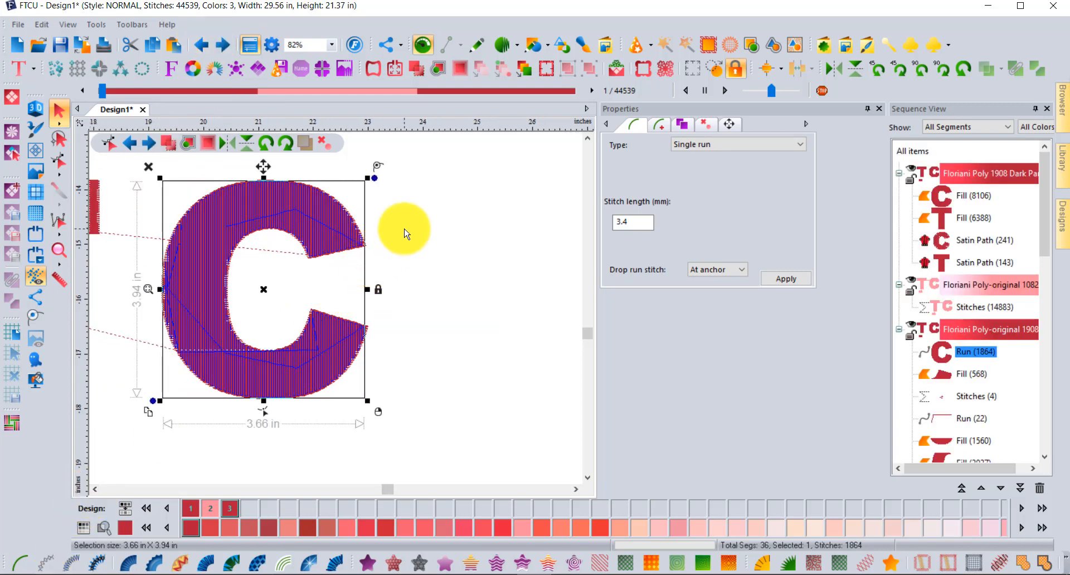
Examine the fill, run and stitch segments that make up the converted C one by one, and clear the selection.
click(940, 378)
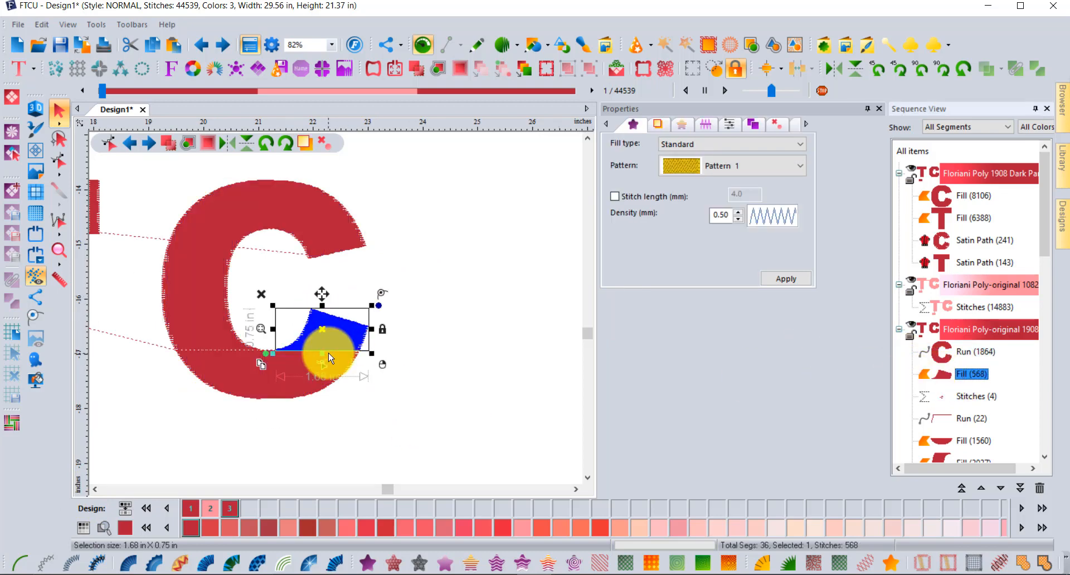
click(961, 419)
click(957, 441)
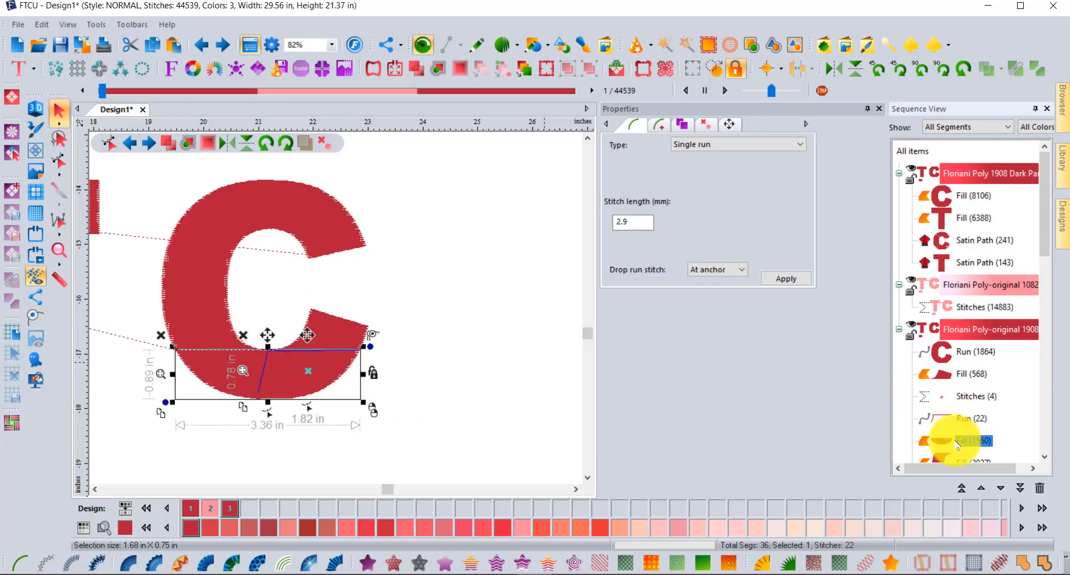
scroll(959, 426, down, 2)
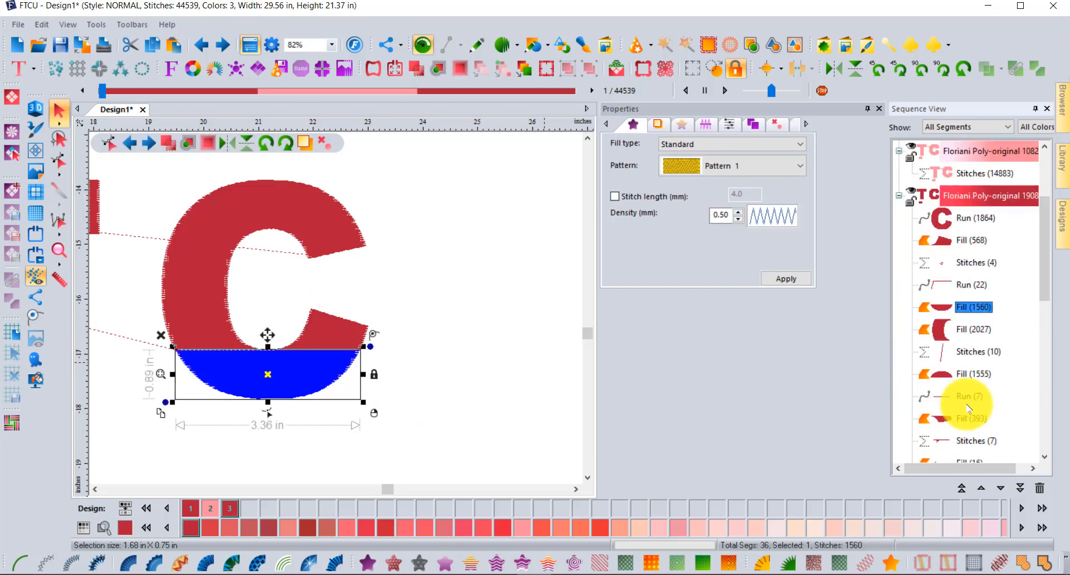
click(950, 372)
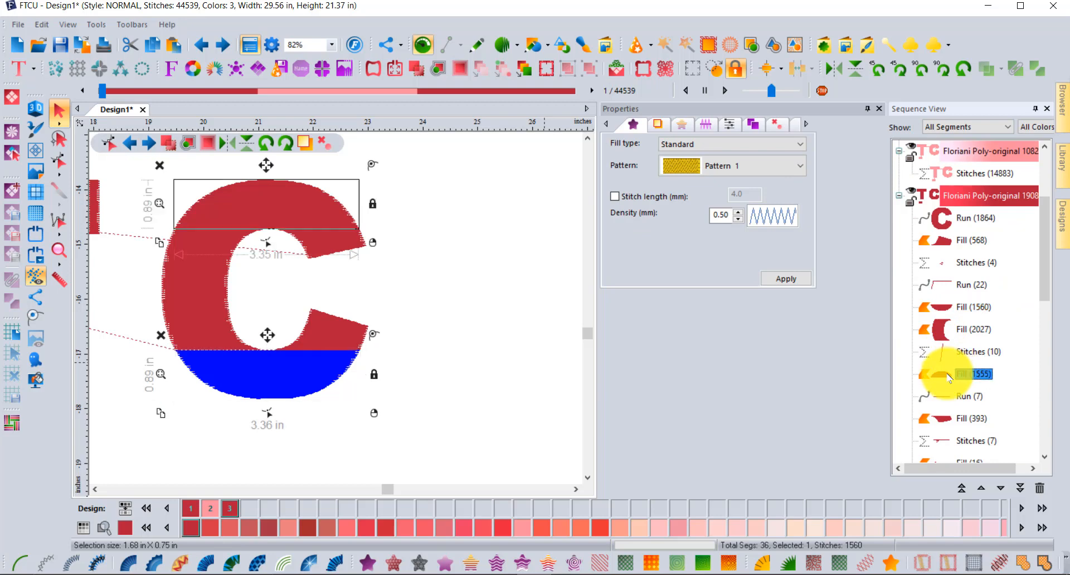
click(942, 328)
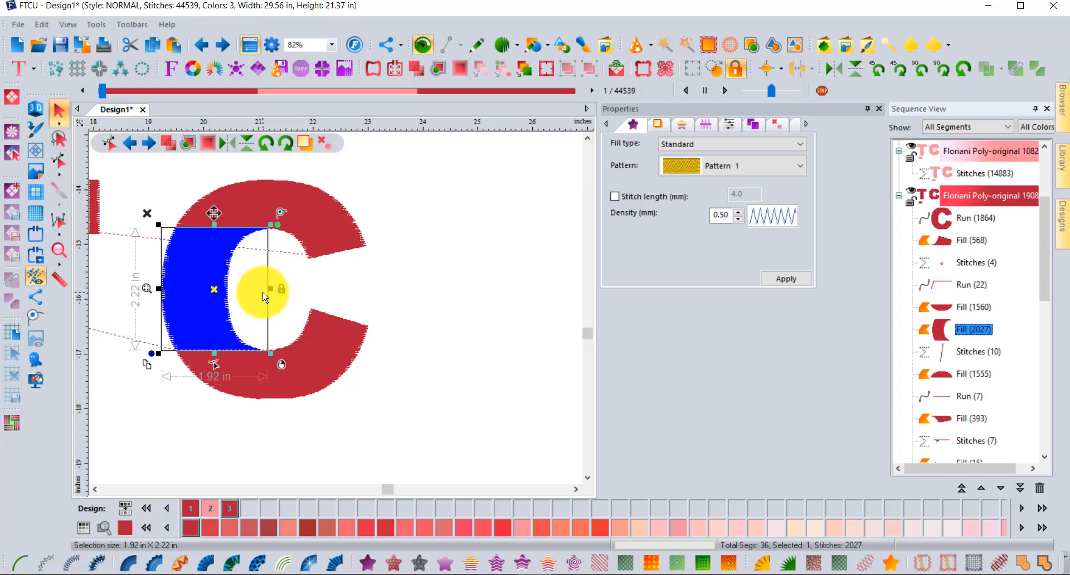
click(964, 352)
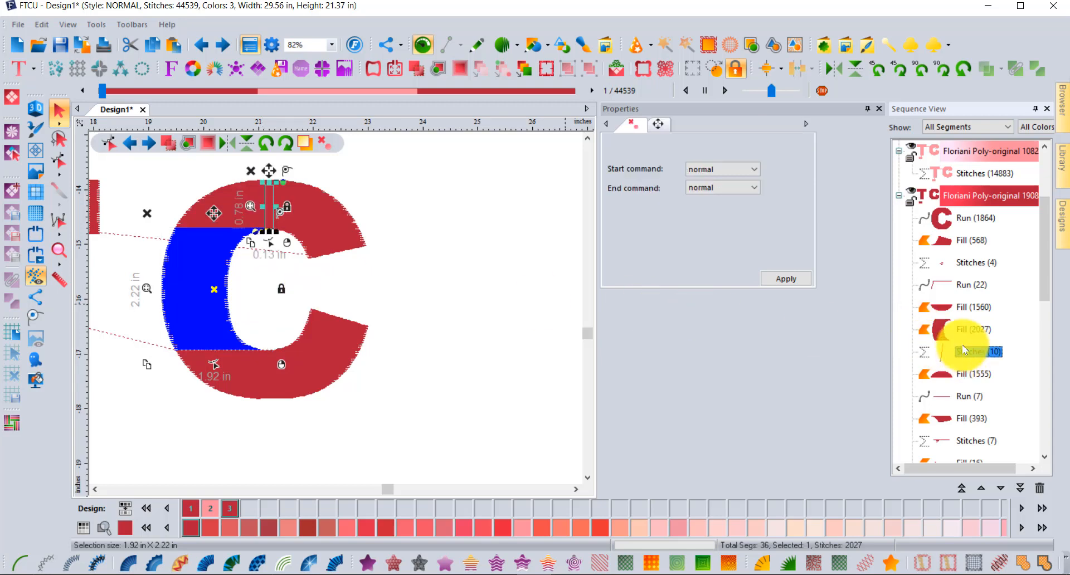
click(162, 183)
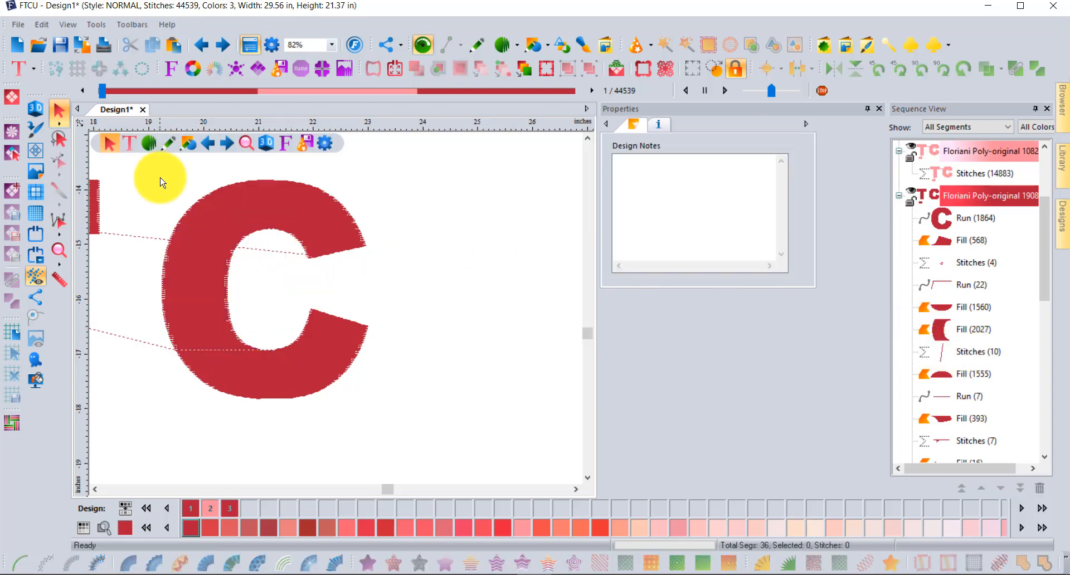
Simulate the stitch-out of the original C between about stitches 2251 and 2516 to check the underlay and fill order.
click(58, 248)
right_click(82, 242)
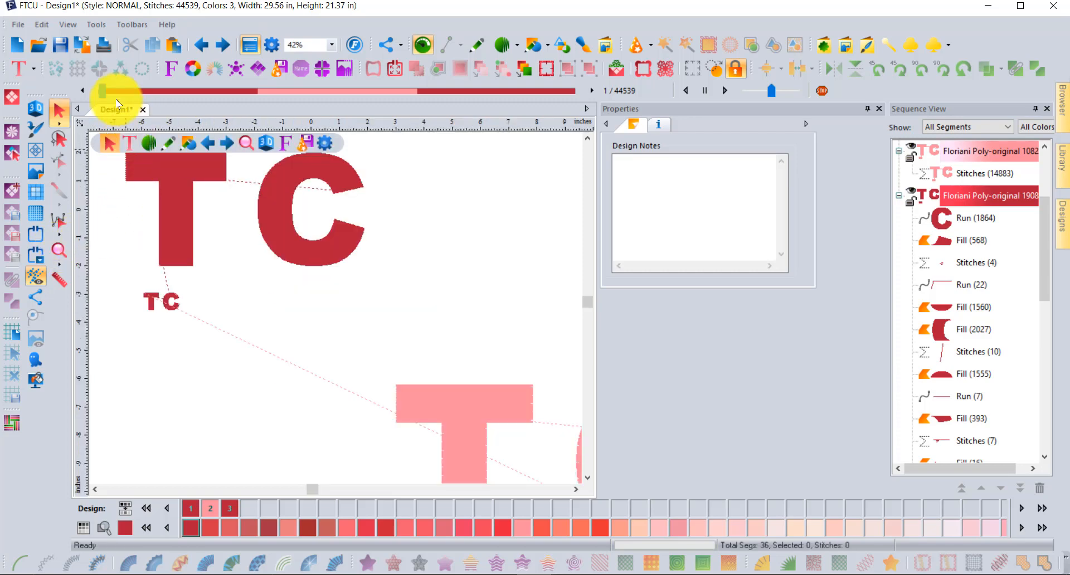
drag(103, 92, 121, 103)
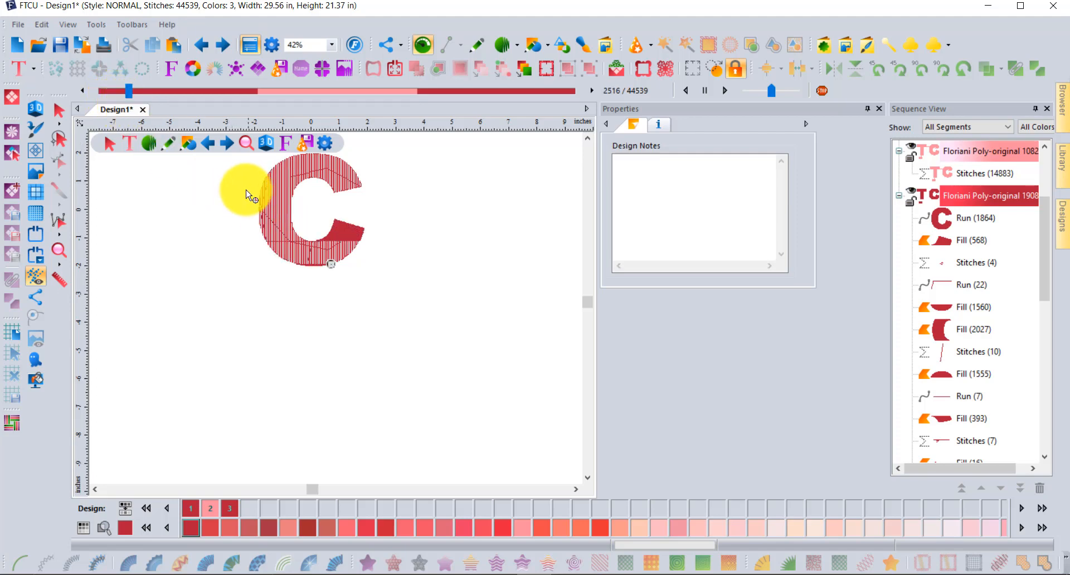
scroll(304, 228, up, 3)
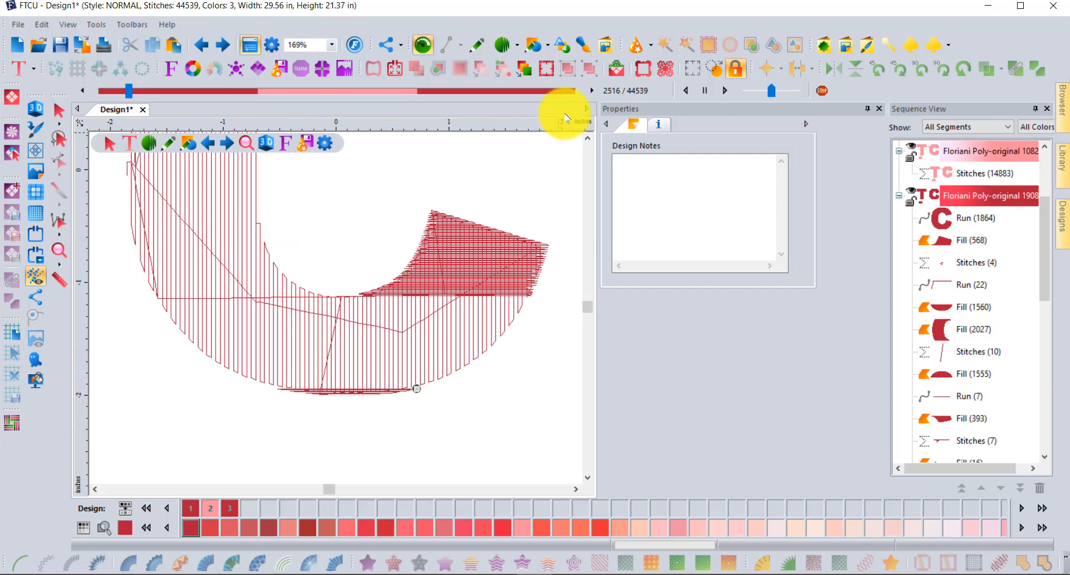
drag(129, 96, 125, 92)
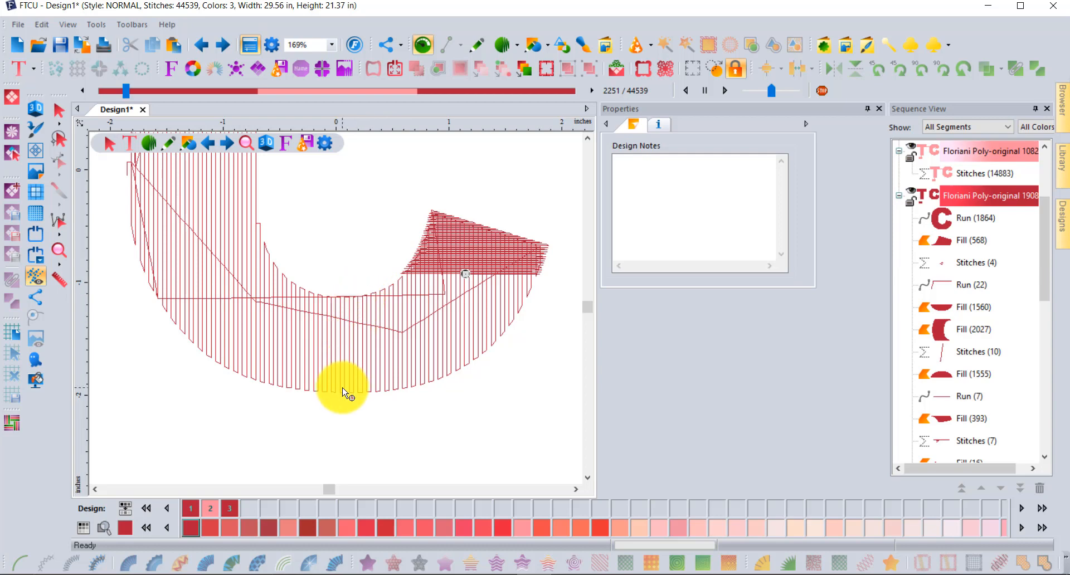
drag(127, 95, 128, 96)
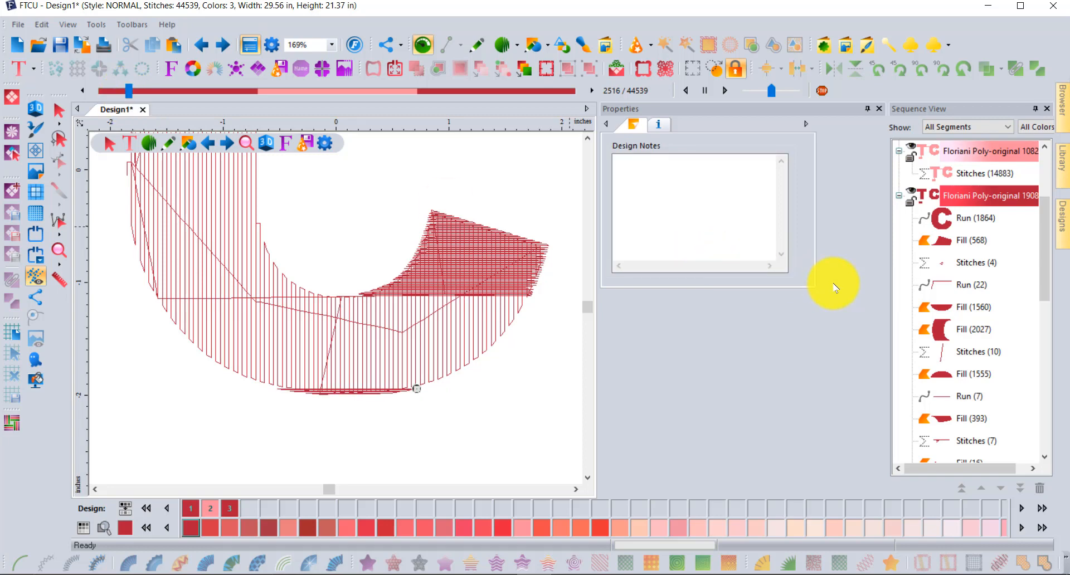
Compare the small fill segment at the converted C's lower tip with the letter's full-shape run segment up close.
click(950, 246)
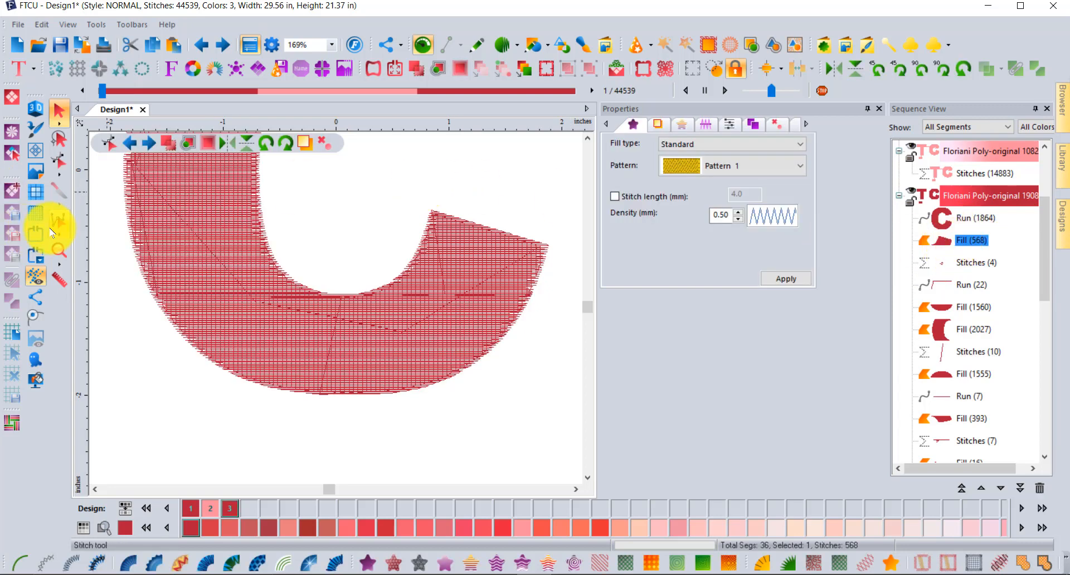
double_click(60, 254)
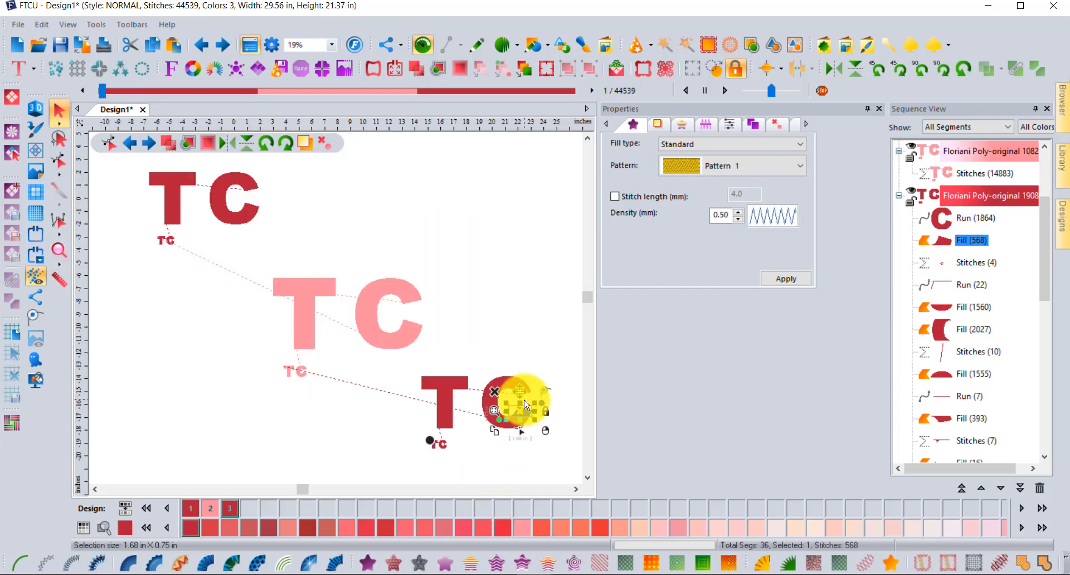
scroll(531, 420, up, 3)
scroll(532, 424, up, 4)
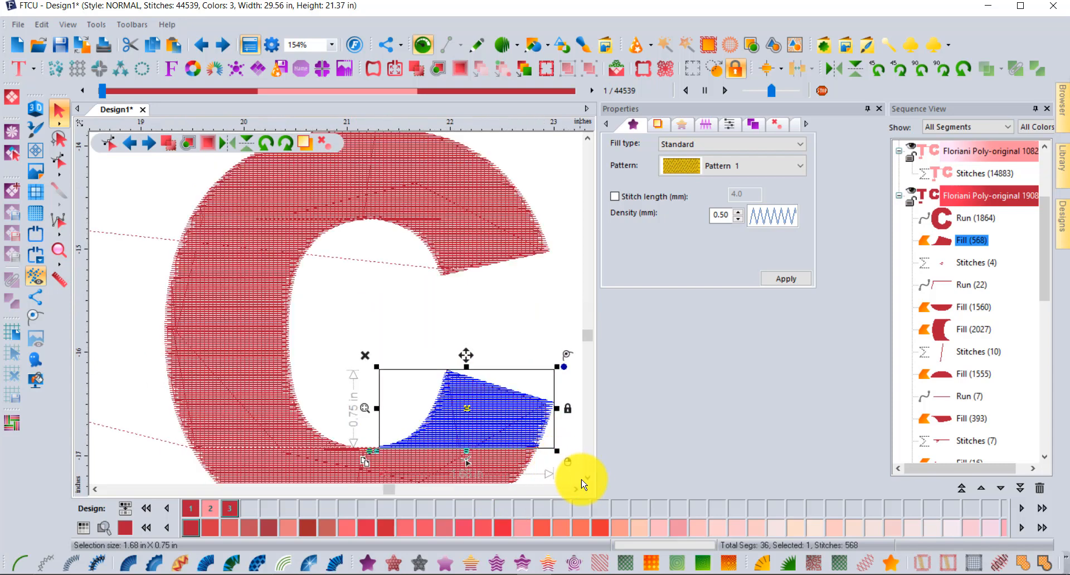
click(587, 479)
click(587, 478)
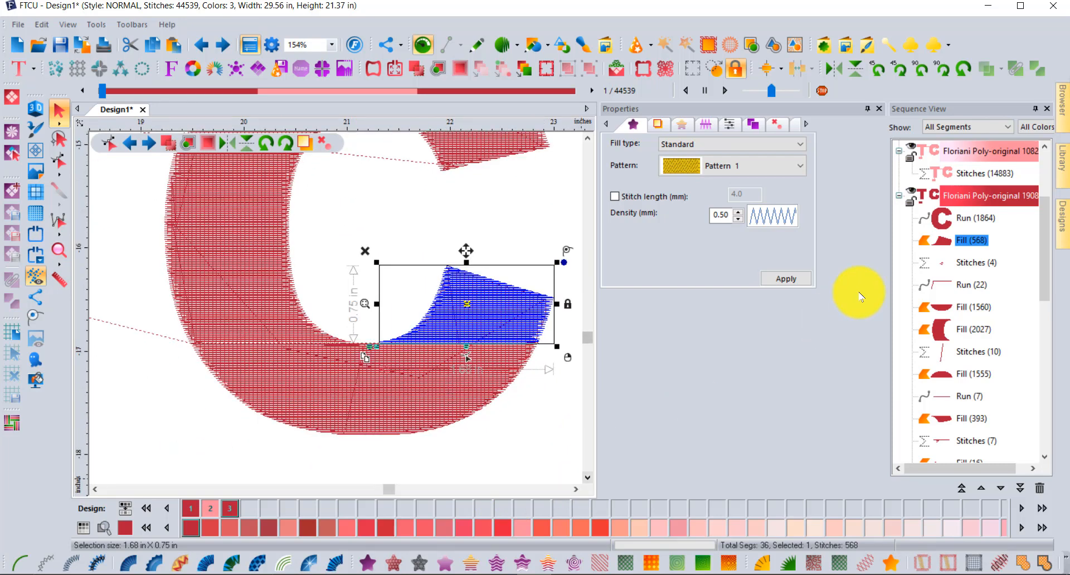
click(958, 217)
click(961, 238)
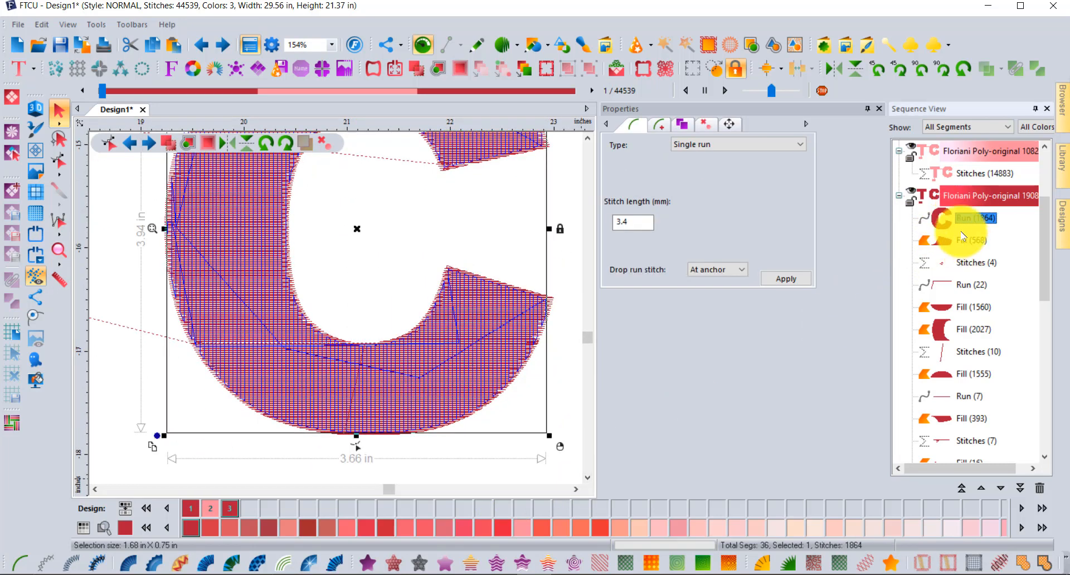
Examine the converted C's small stitch and run segments, its bottom and side fills, and the connecting stitches at its top.
click(964, 262)
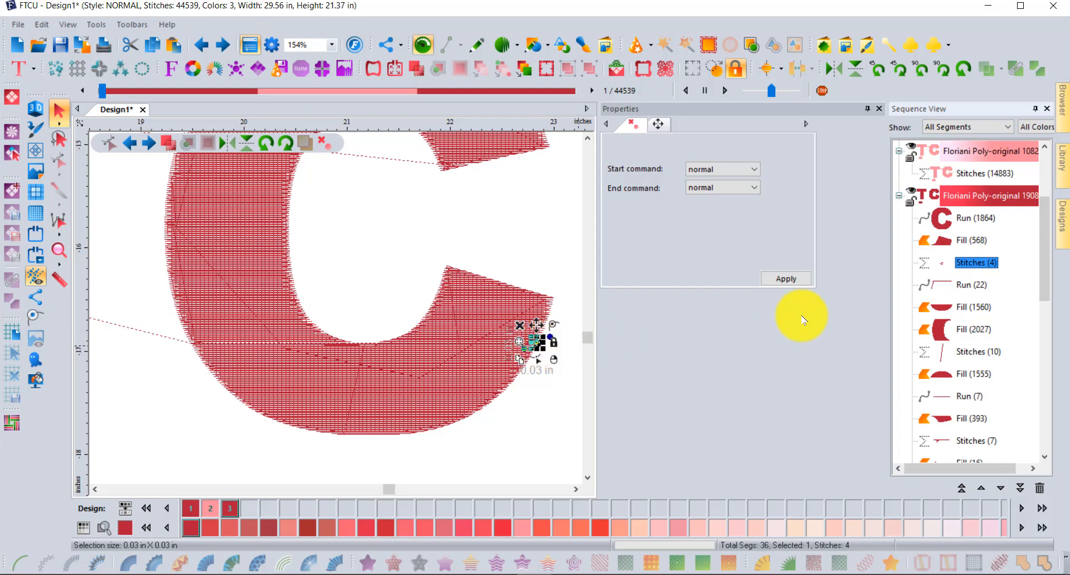
click(946, 287)
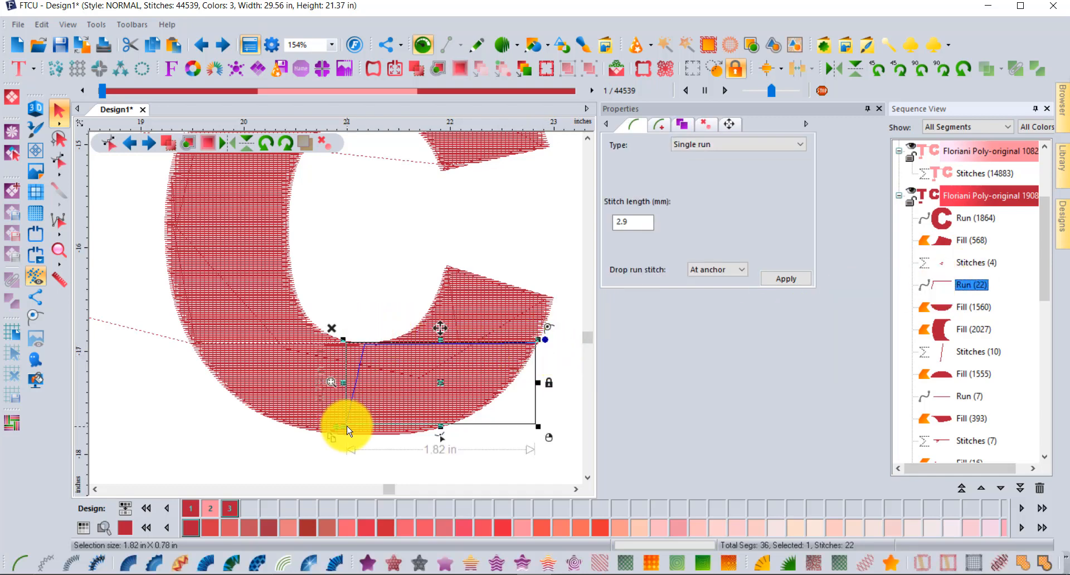
click(954, 308)
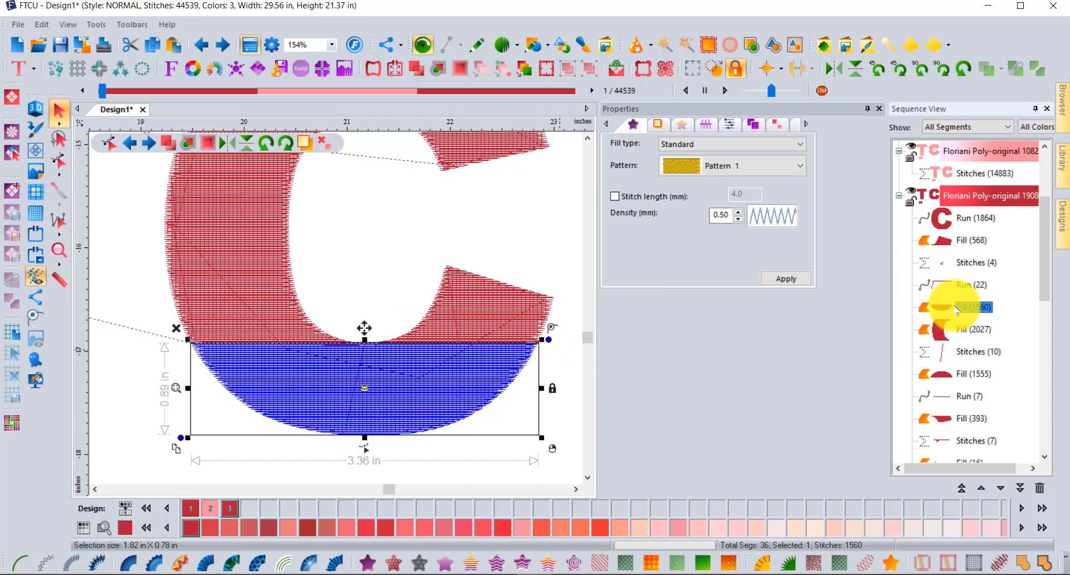
click(949, 331)
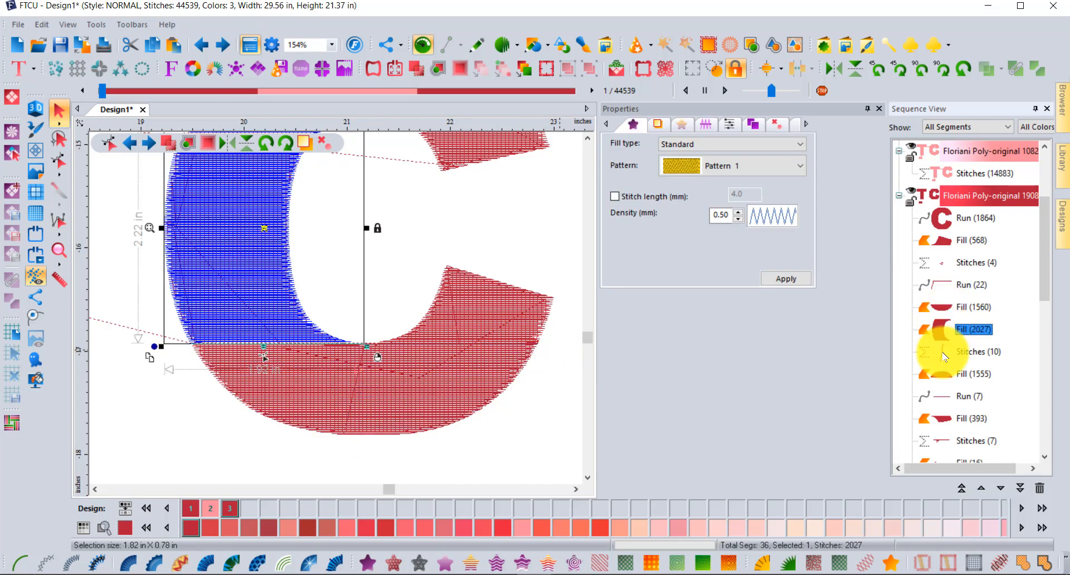
click(941, 352)
click(588, 139)
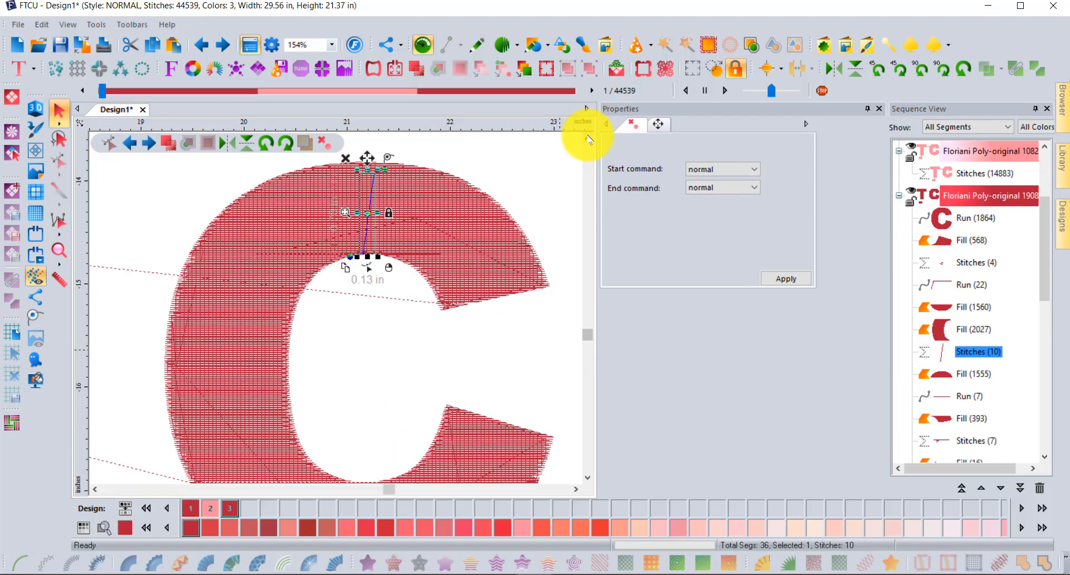
Examine the converted C's top fill, short run, upper-tip fill and 7-stitch segment up close, and clear the selection.
click(952, 375)
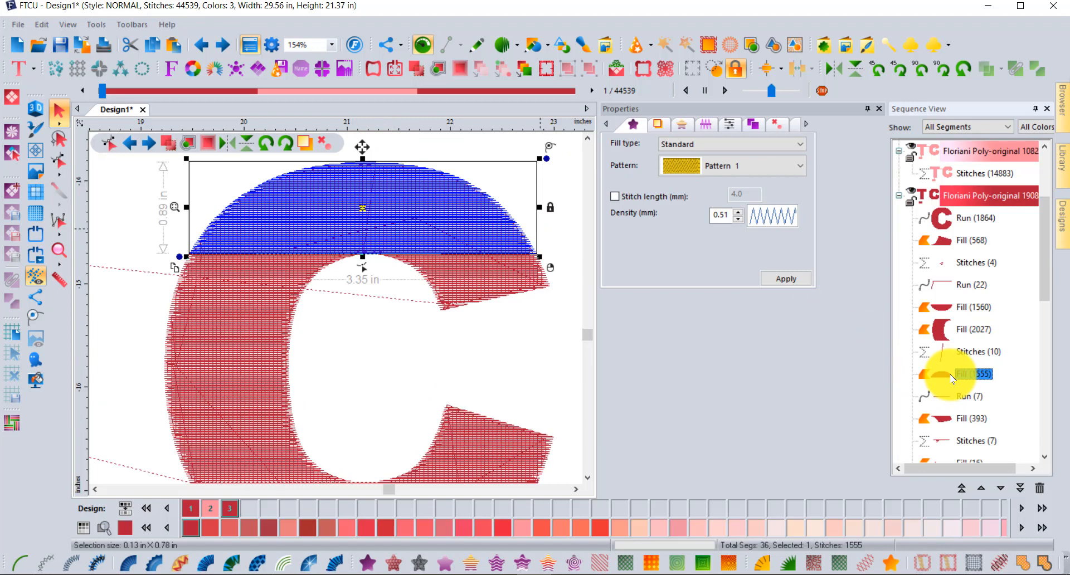
click(945, 401)
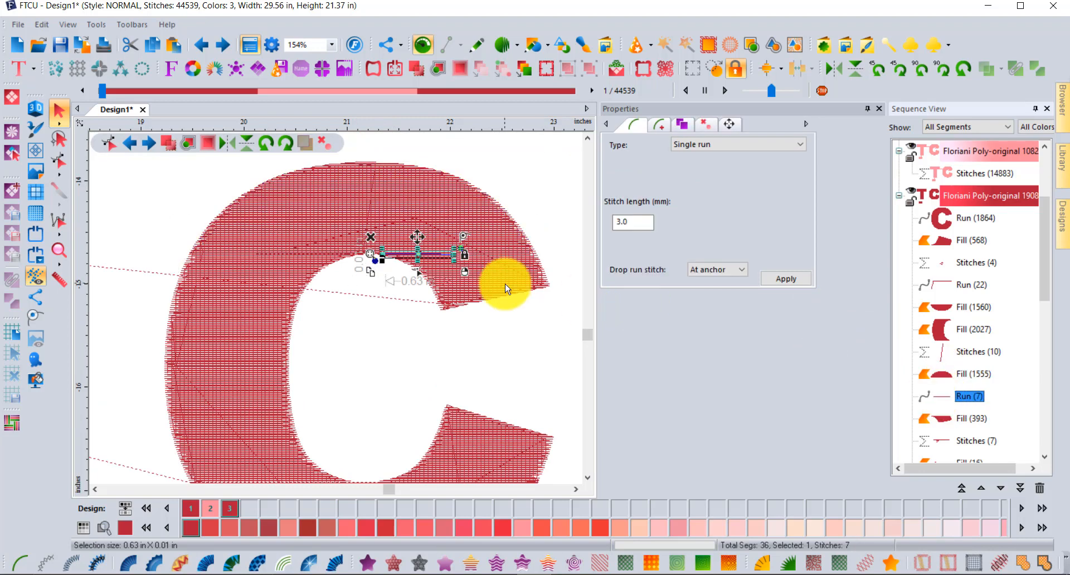
click(944, 419)
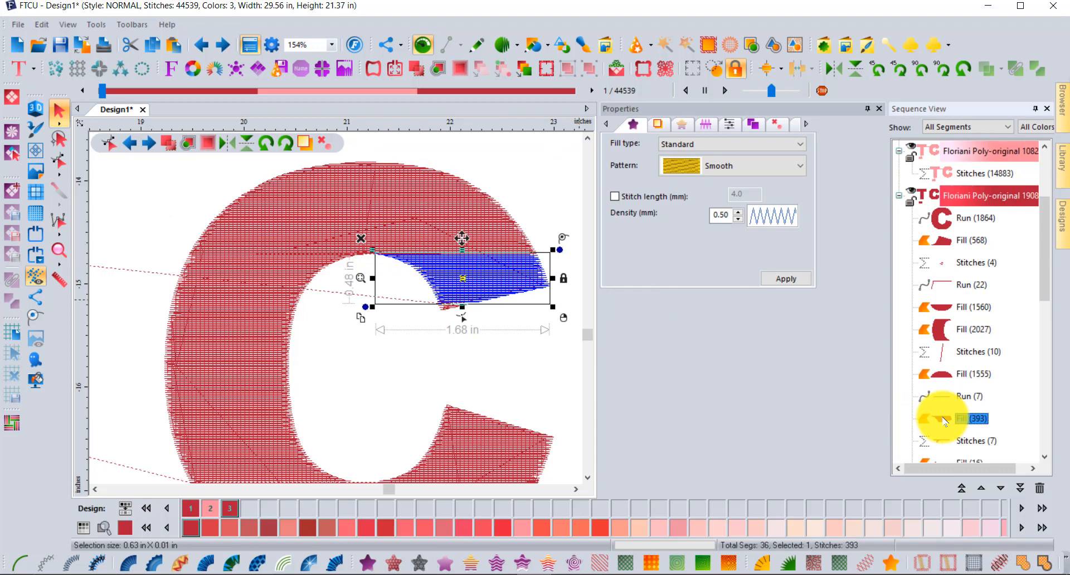
scroll(451, 310, up, 2)
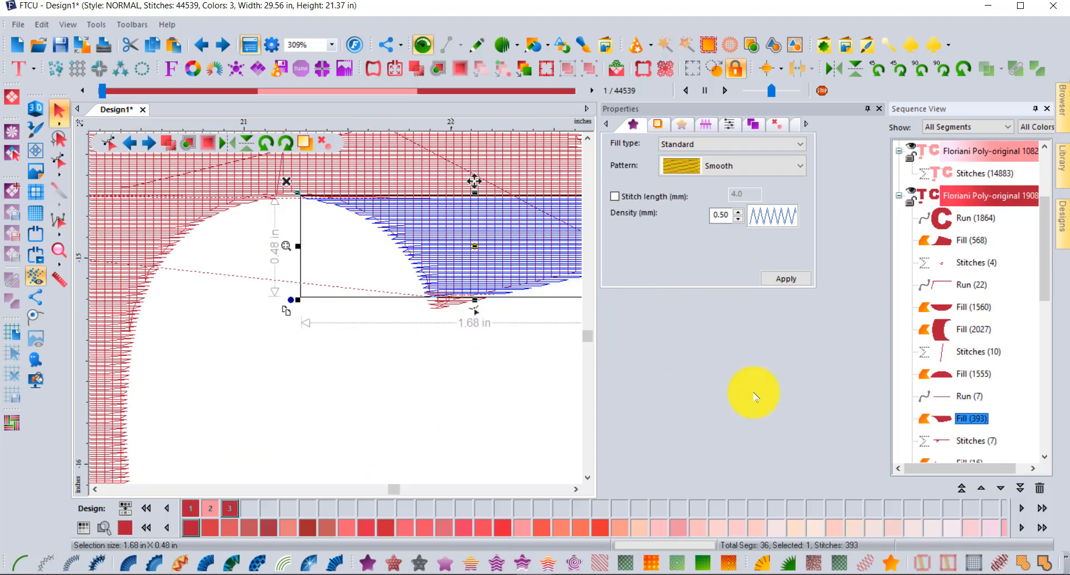
scroll(925, 421, down, 1)
click(955, 375)
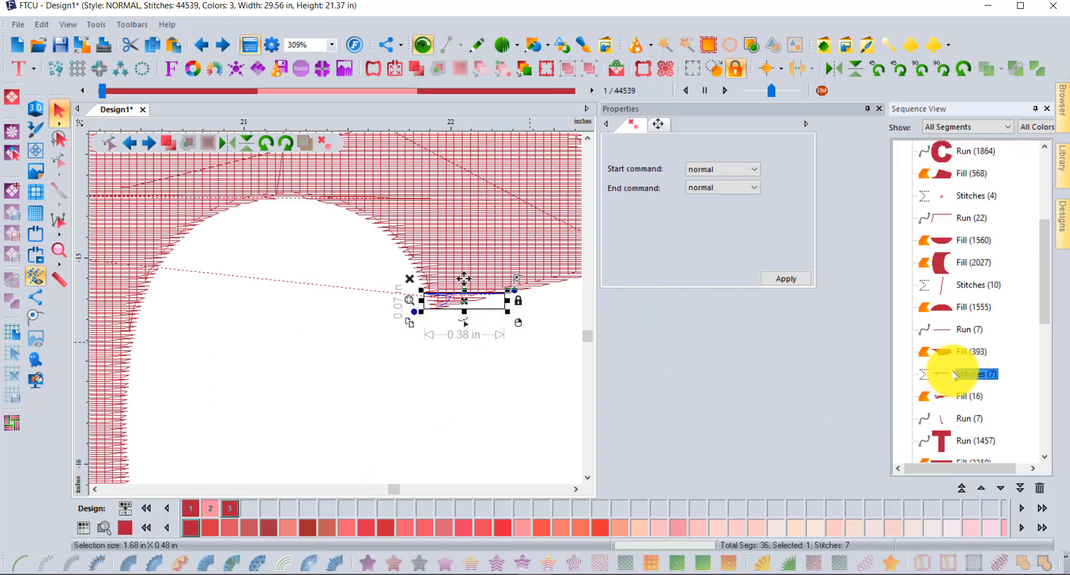
click(957, 397)
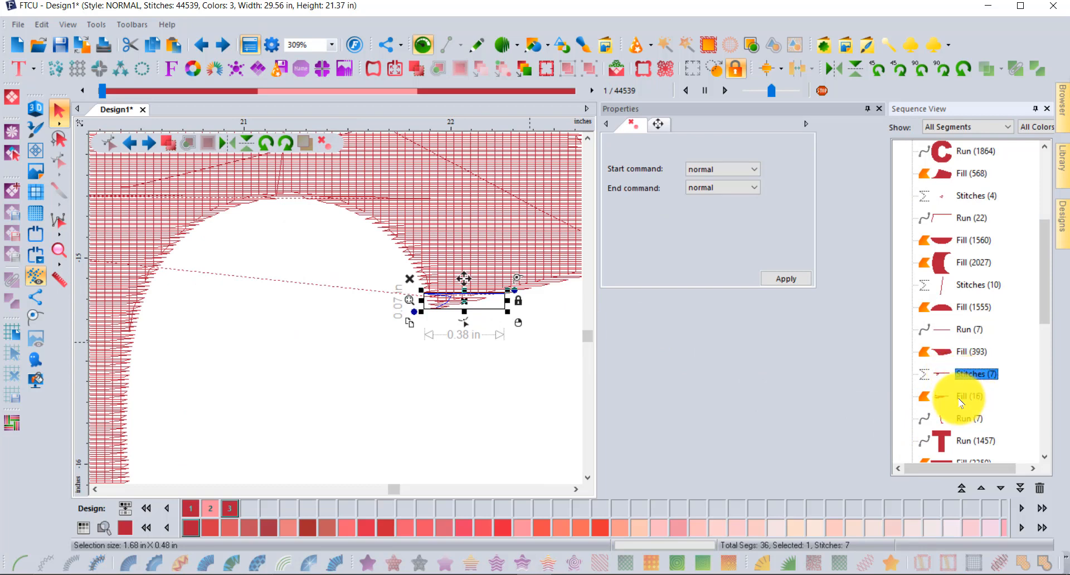
click(454, 387)
Select all the fill, run and stitch segments of the large converted C together, leaving out the T and the small letters.
scroll(485, 342, down, 4)
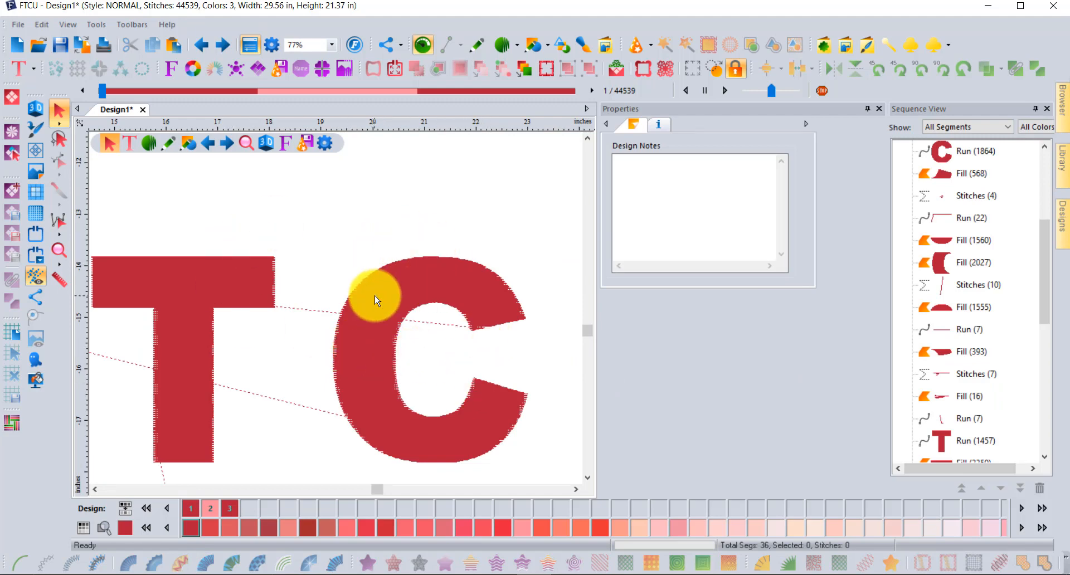
scroll(414, 304, down, 2)
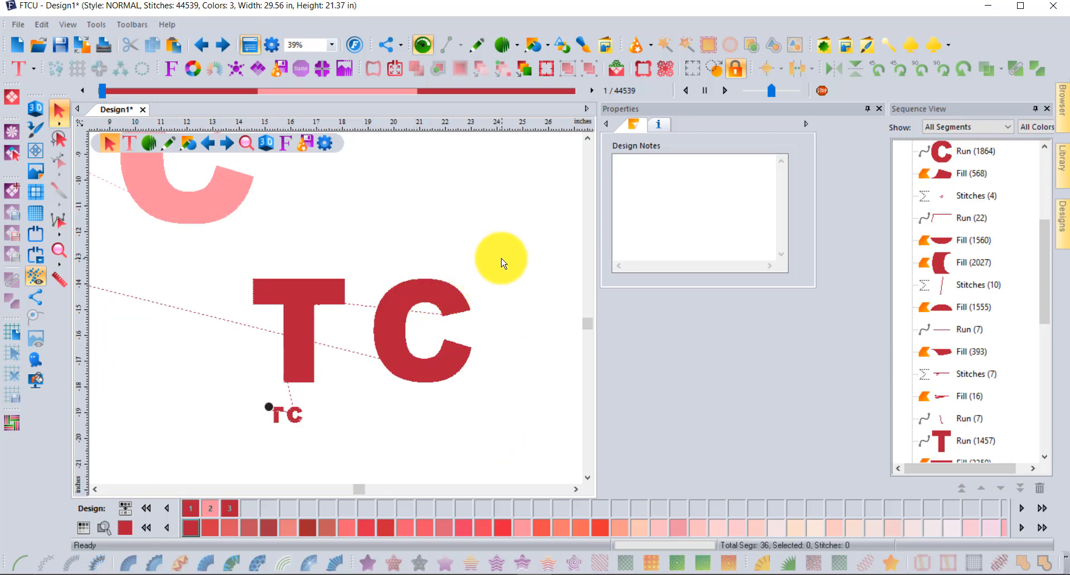
drag(500, 259, 359, 432)
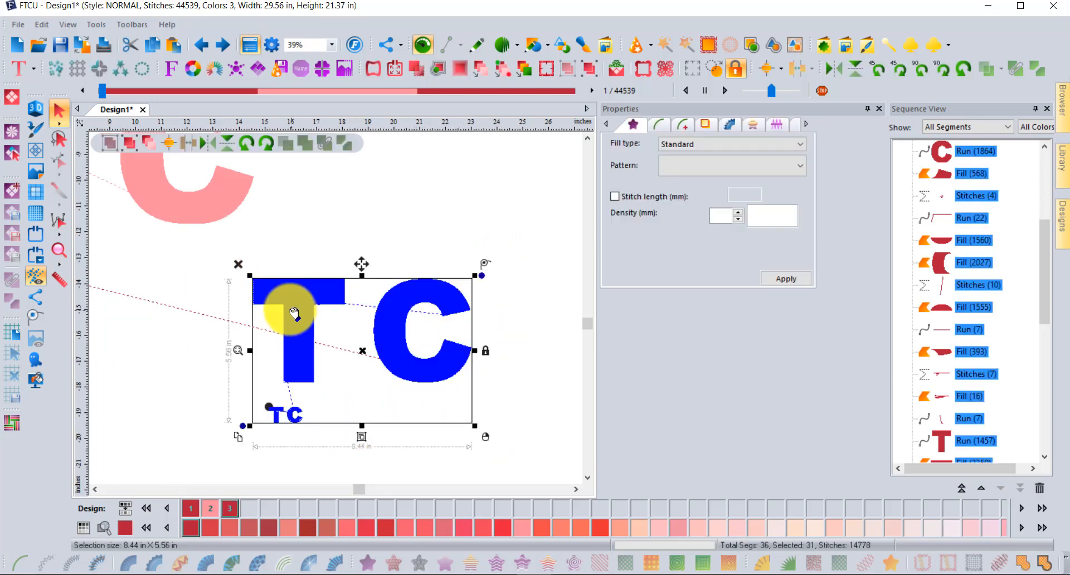
click(517, 252)
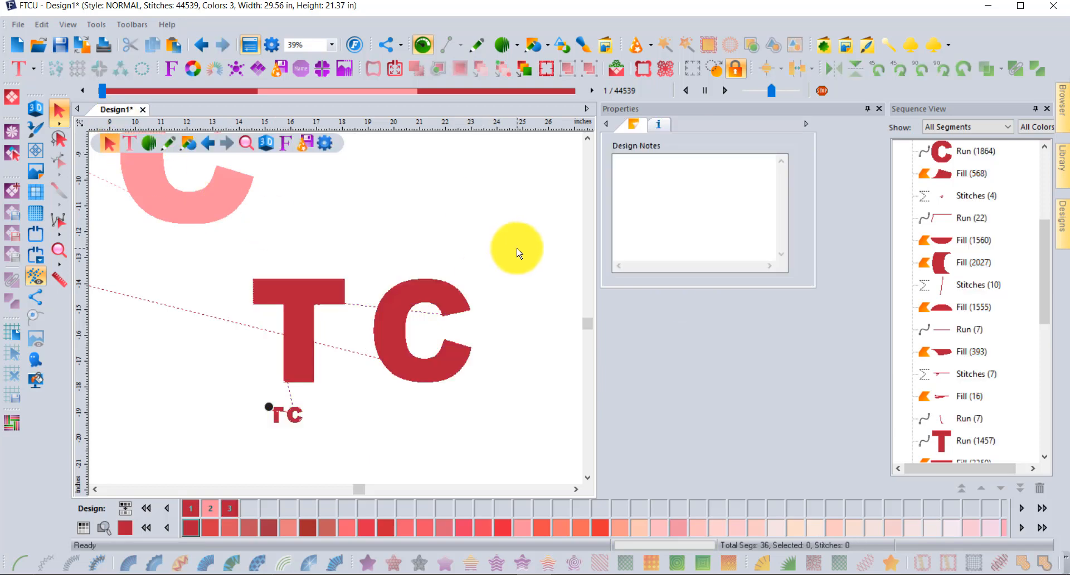
drag(517, 252, 368, 410)
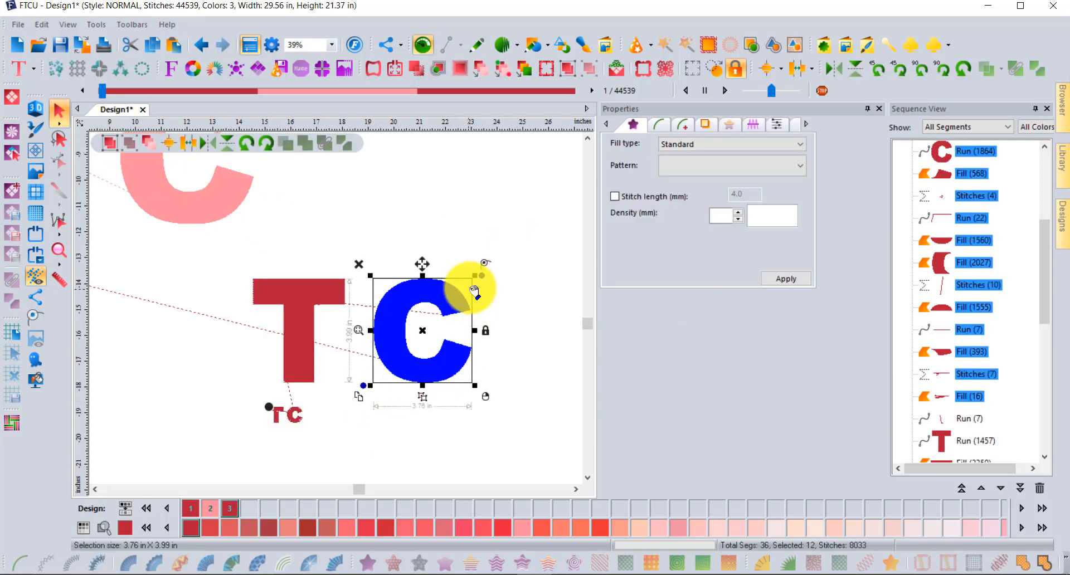
Try enlarging the converted C proportionally to about 5.55 × 5.89 inches, and undo the resize.
drag(474, 275, 538, 235)
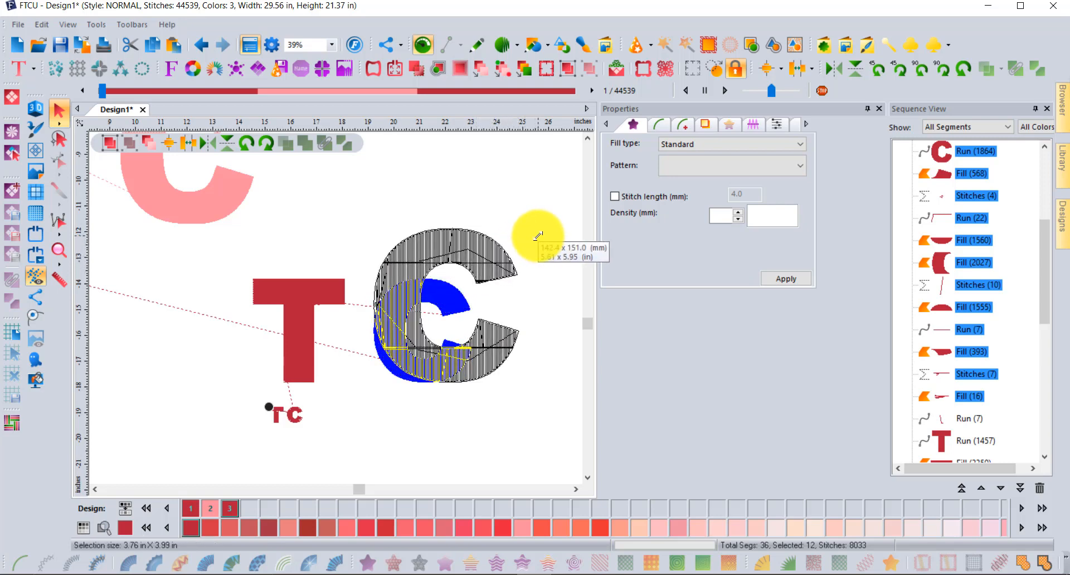
drag(538, 235, 535, 235)
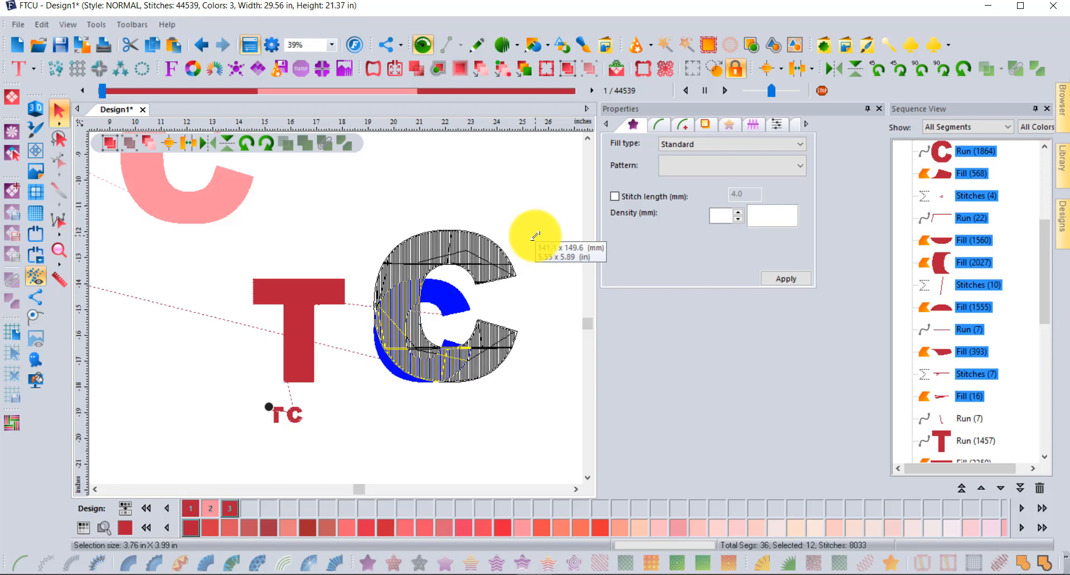
drag(535, 235, 535, 233)
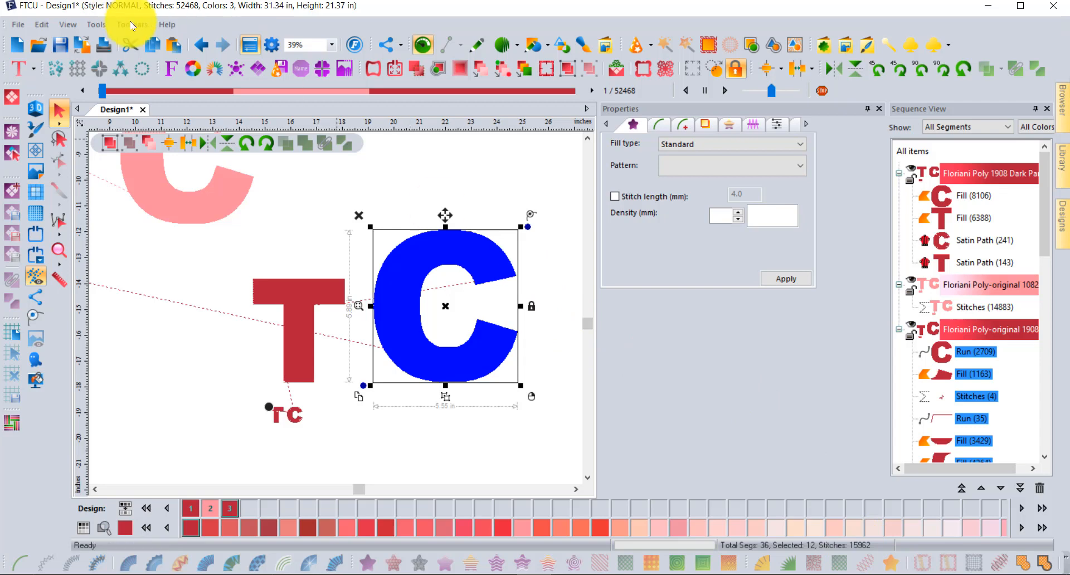
click(203, 45)
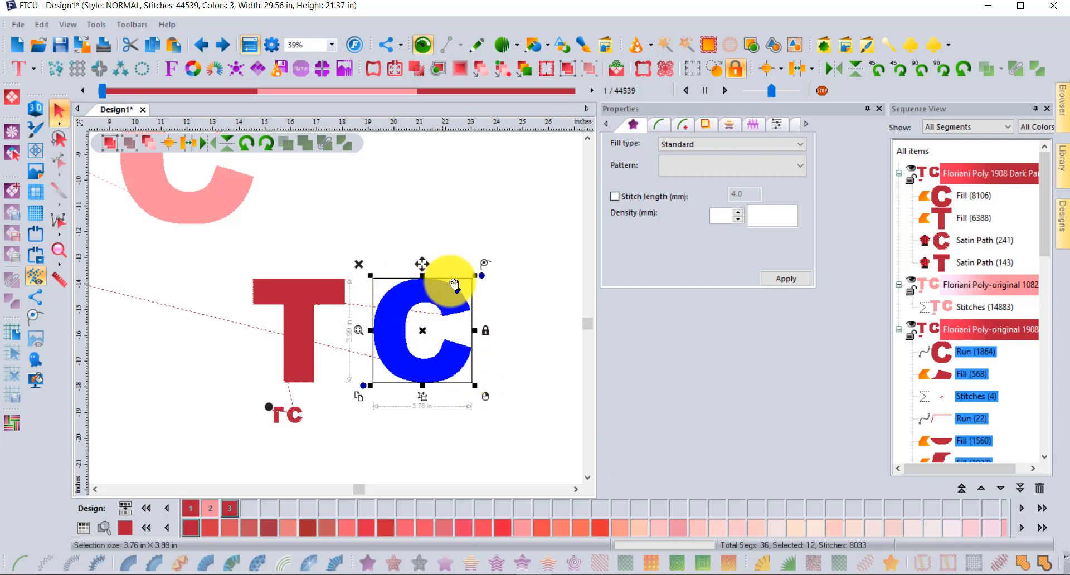
Enlarge the converted C proportionally to about 4.89 × 5.19 inches, clear the selection and dismiss the system update notification.
drag(474, 275, 504, 245)
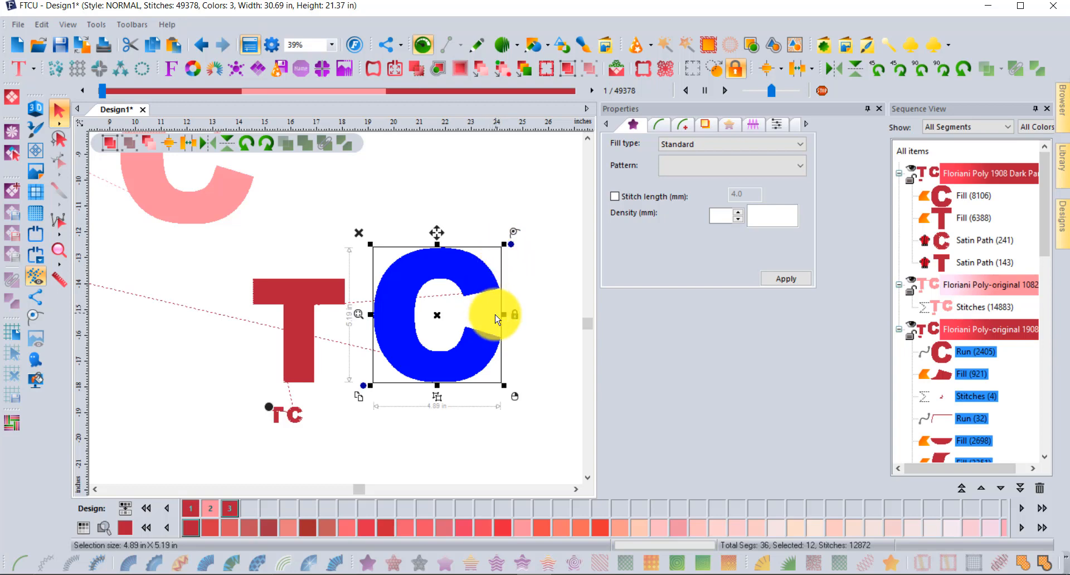
click(534, 339)
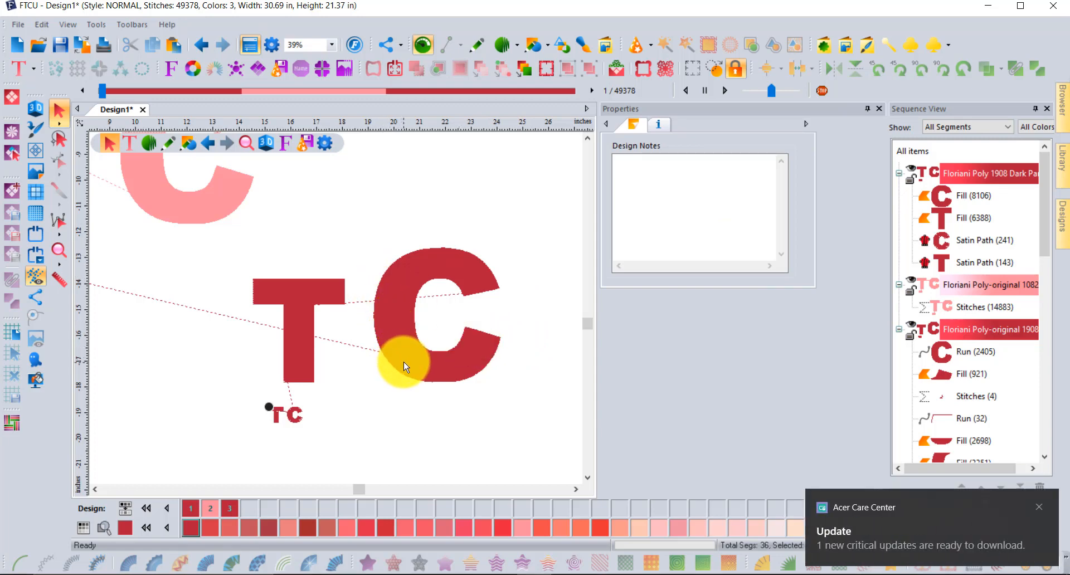
click(1039, 506)
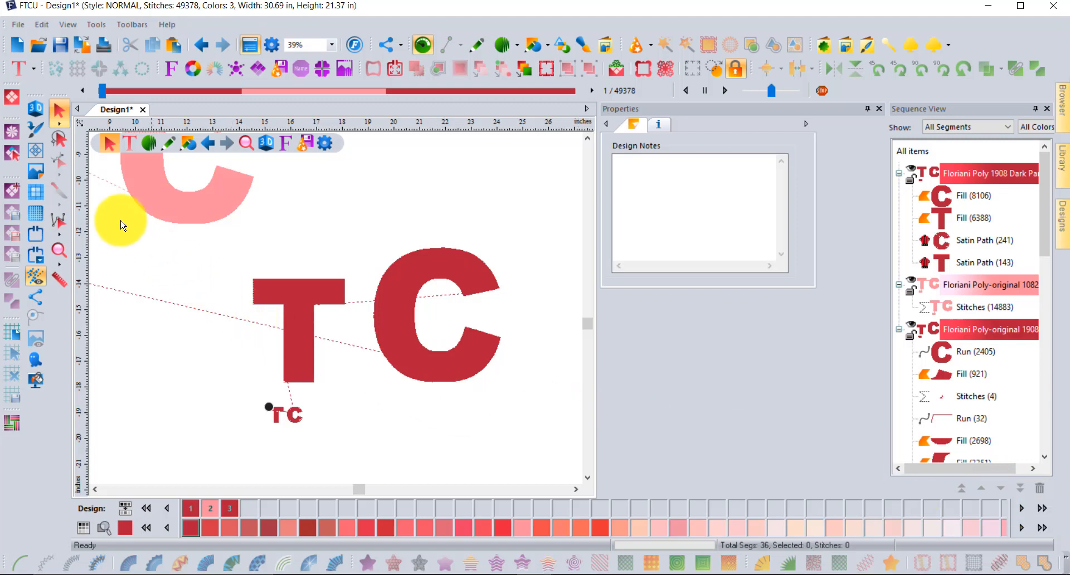
Inspect the seams between the enlarged C's fill segments up close along the lower curve and at the upper tip.
scroll(429, 356, up, 4)
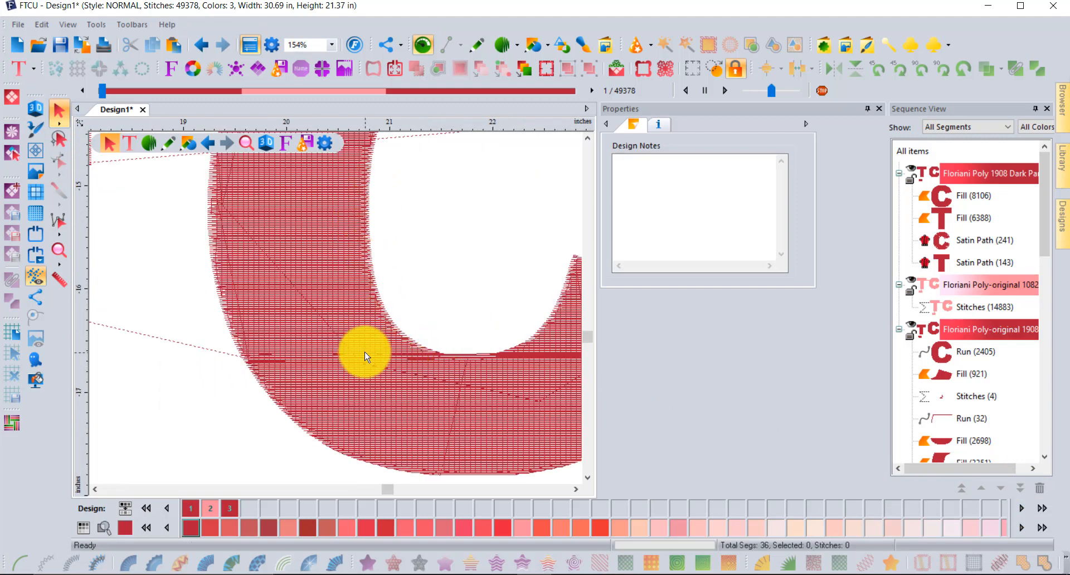
click(575, 489)
scroll(419, 377, up, 2)
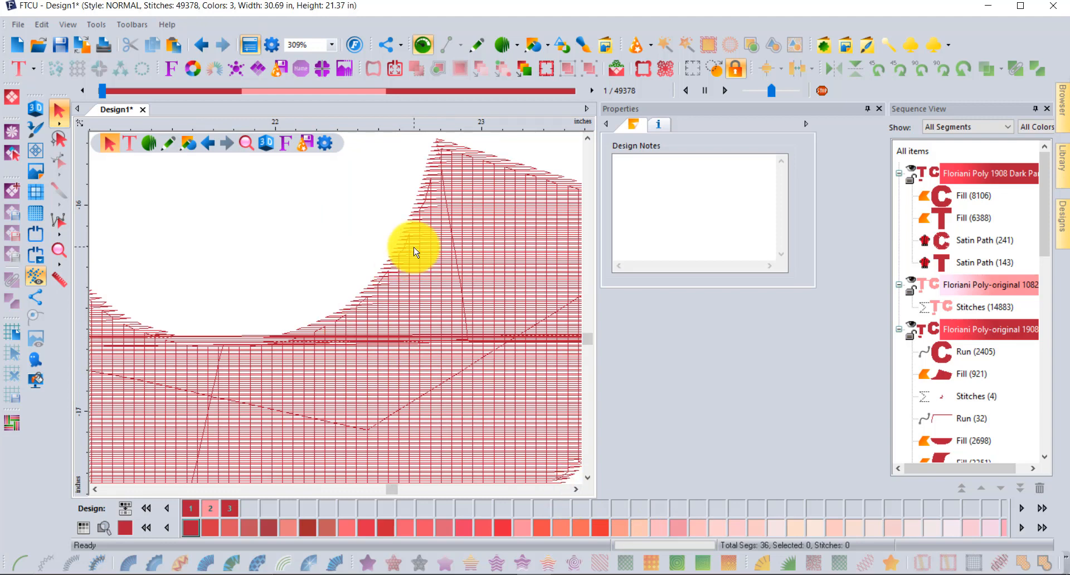
scroll(415, 248, down, 2)
click(587, 139)
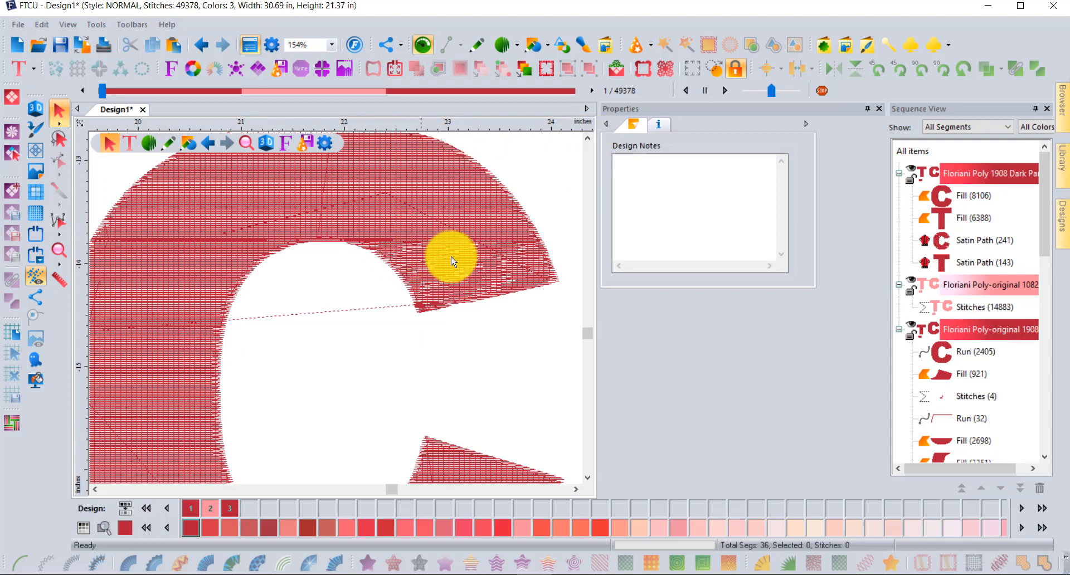
Inspect the upper-tip fill's outline nodes, and move the adjoining top-arc fill's lower right corner node slightly down to overlap the seam.
click(509, 287)
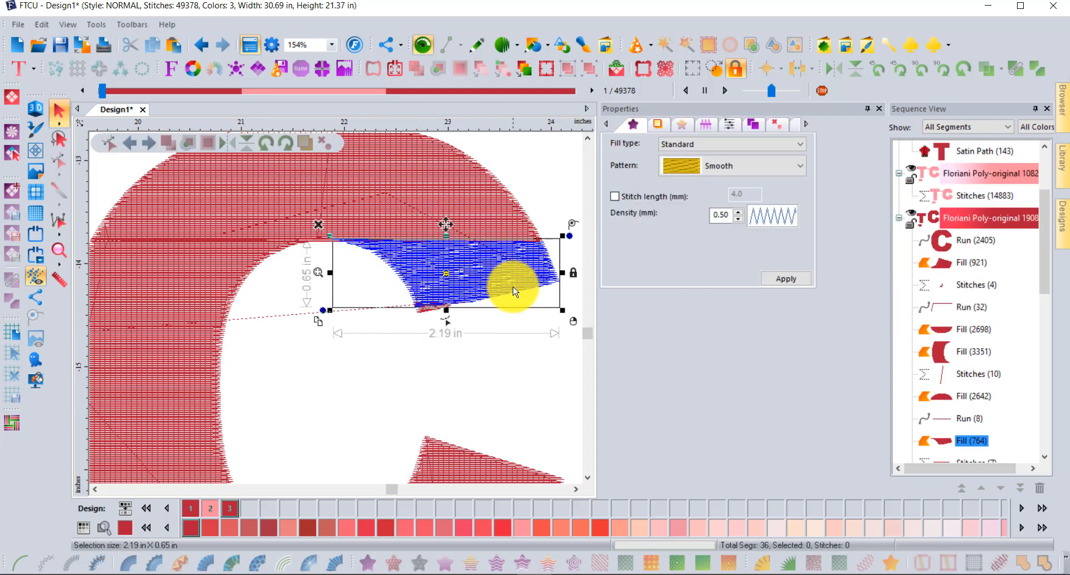
click(60, 162)
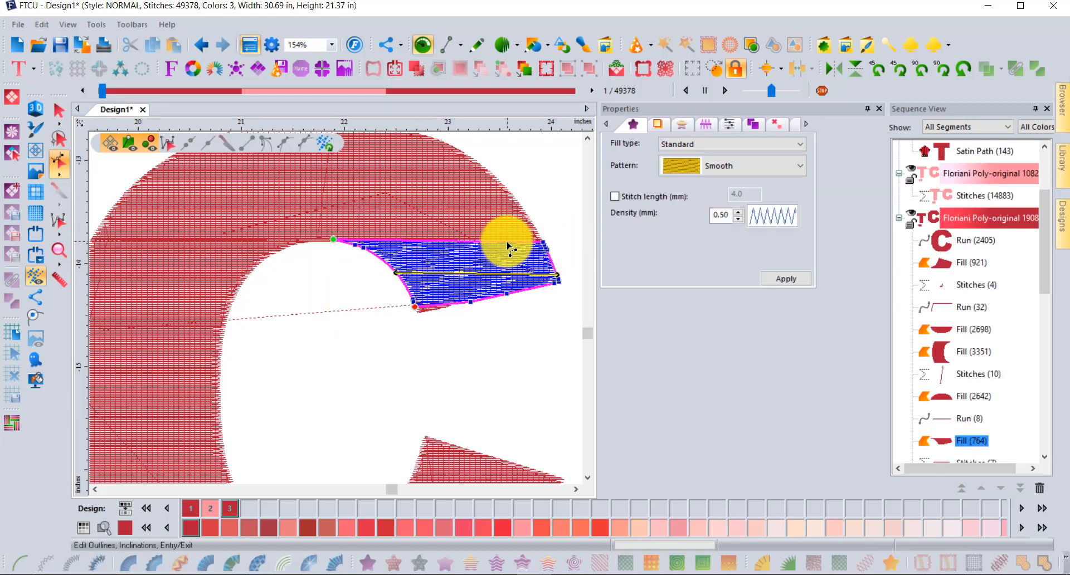
scroll(509, 247, up, 3)
scroll(509, 247, up, 3)
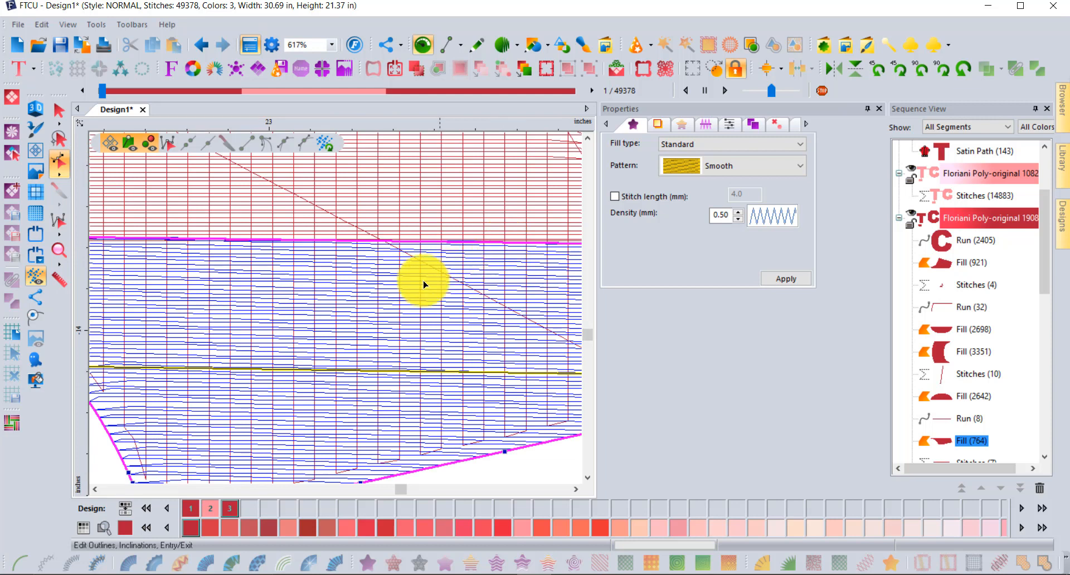
scroll(400, 258, down, 2)
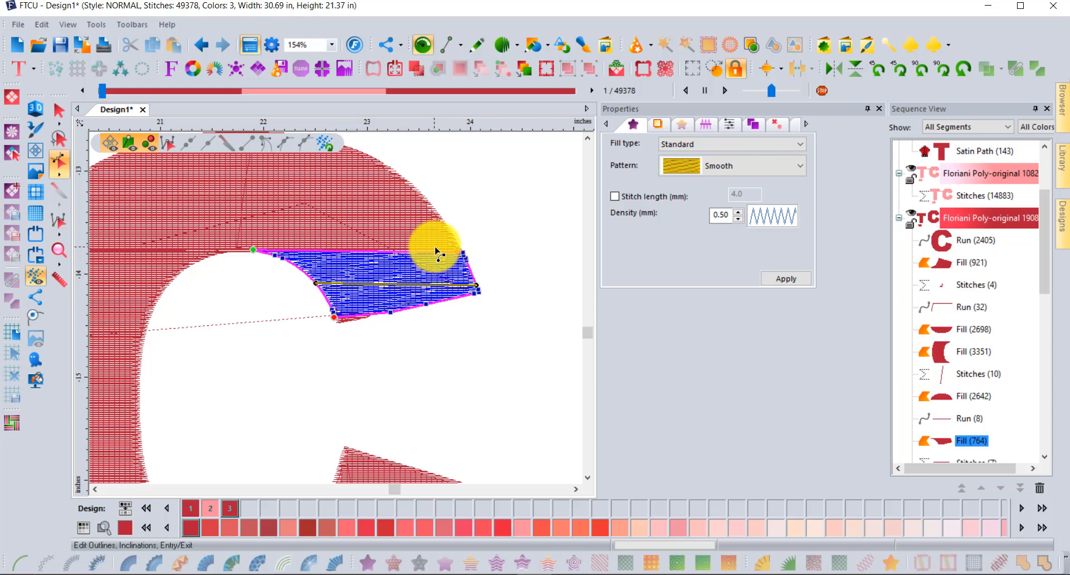
scroll(444, 255, up, 4)
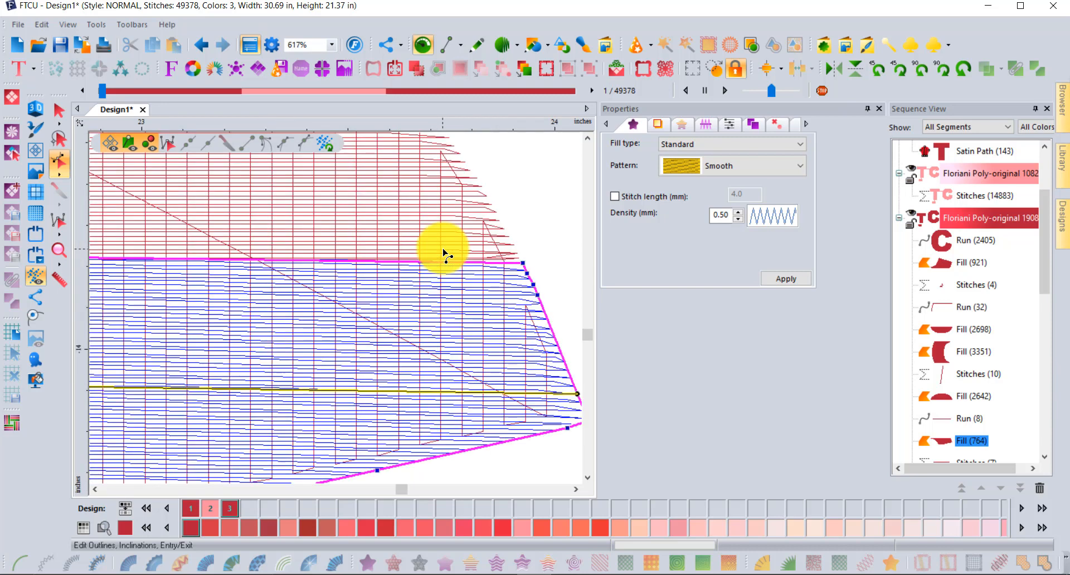
click(516, 255)
scroll(518, 269, up, 2)
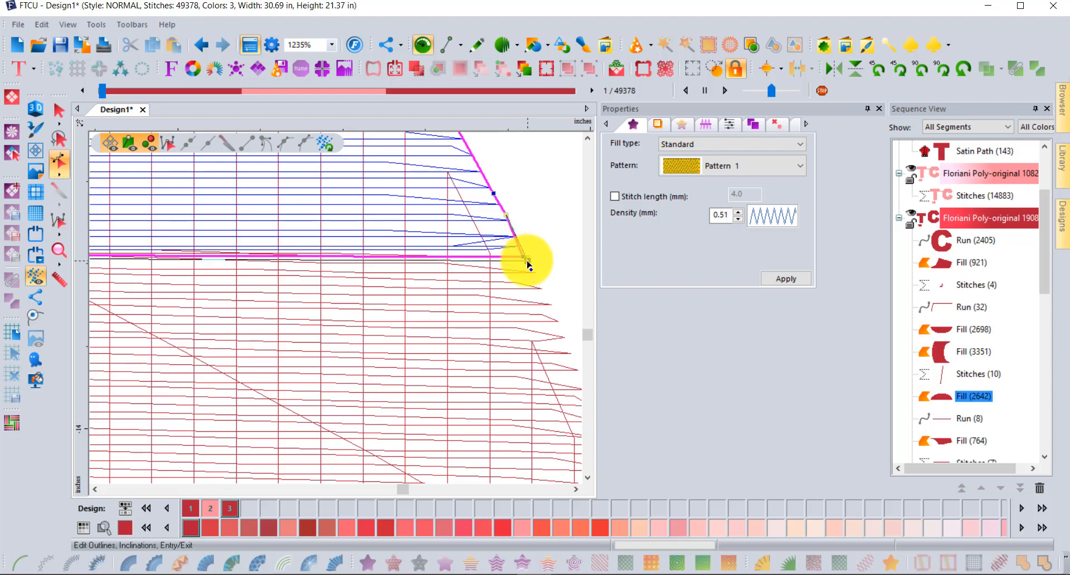
drag(529, 266, 531, 268)
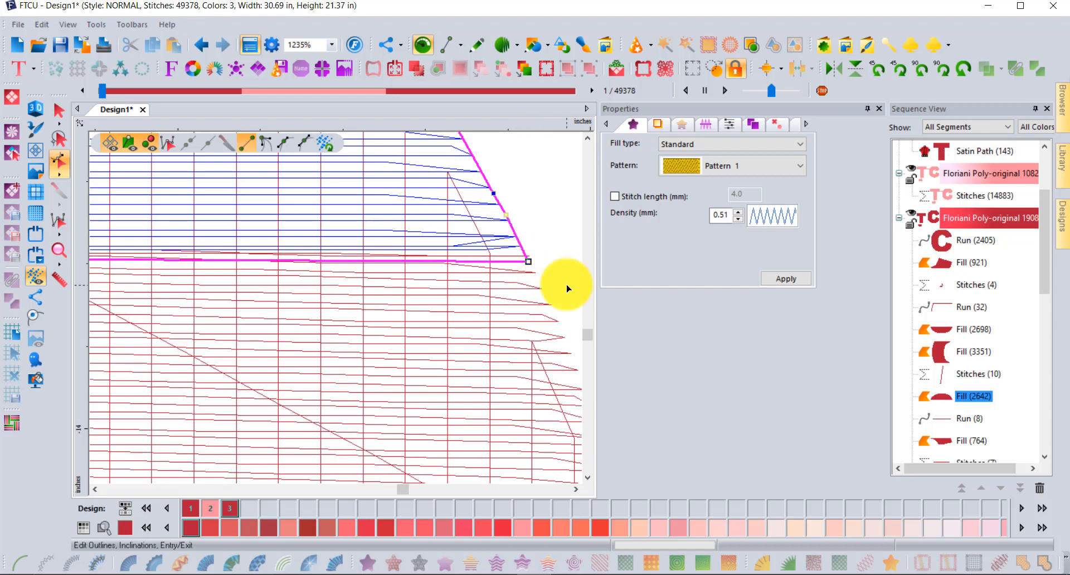
Move the upper-tip fill's upper right corner node slightly up into the top-arc fill, and regenerate its stitches.
click(536, 289)
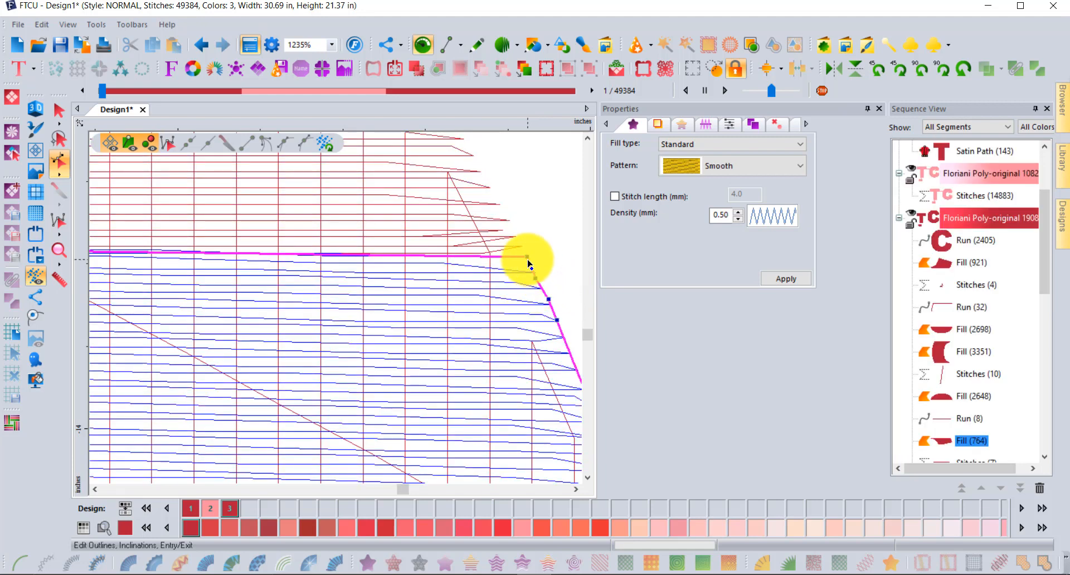
drag(524, 251, 525, 252)
right_click(584, 231)
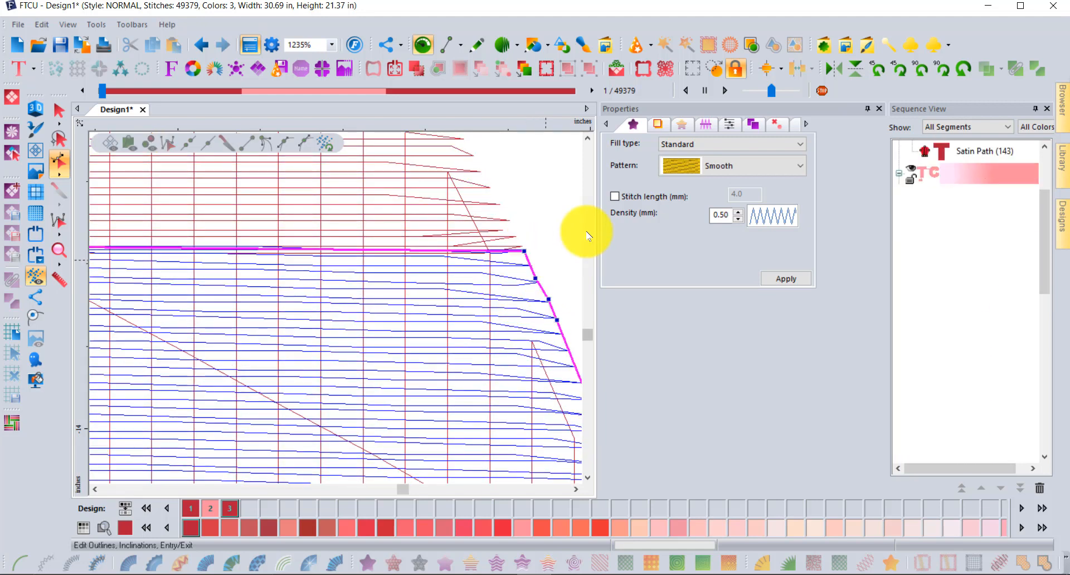
View the whole design to compare the three lettering versions, and select the original large T's fill.
scroll(263, 201, down, 1)
scroll(263, 206, down, 2)
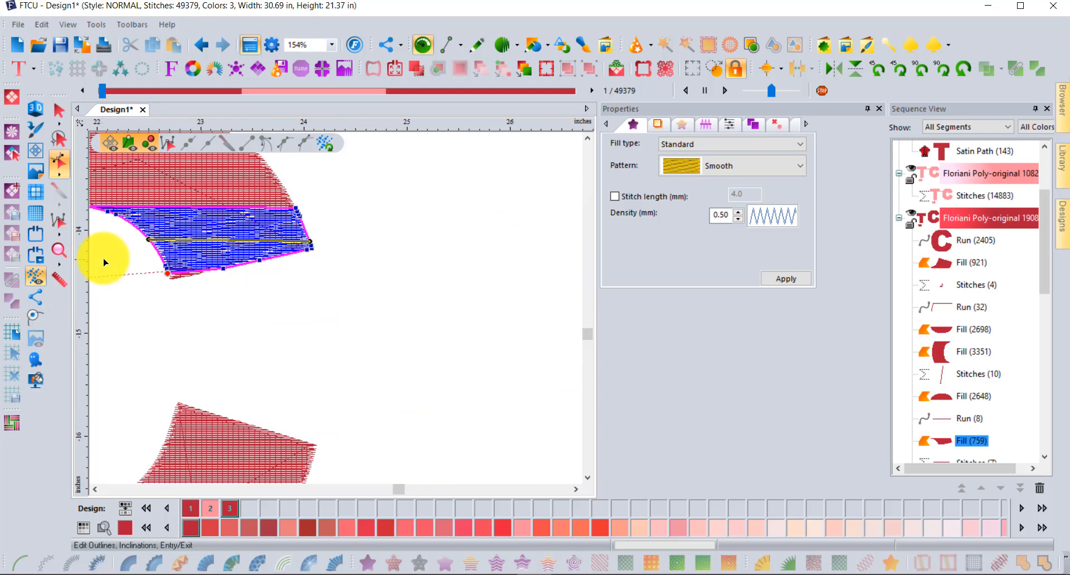
click(59, 255)
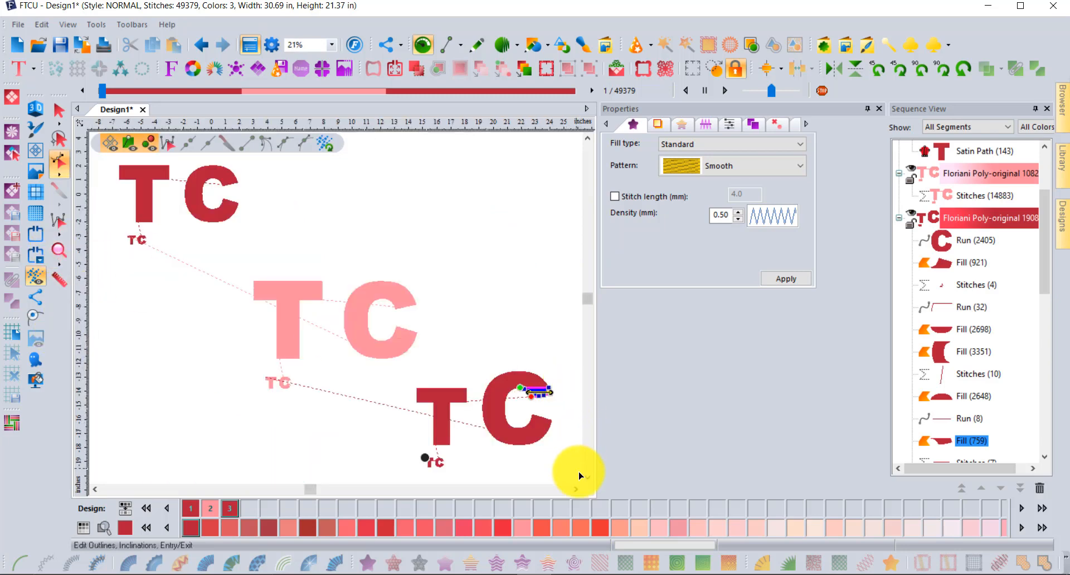
scroll(588, 481, down, 3)
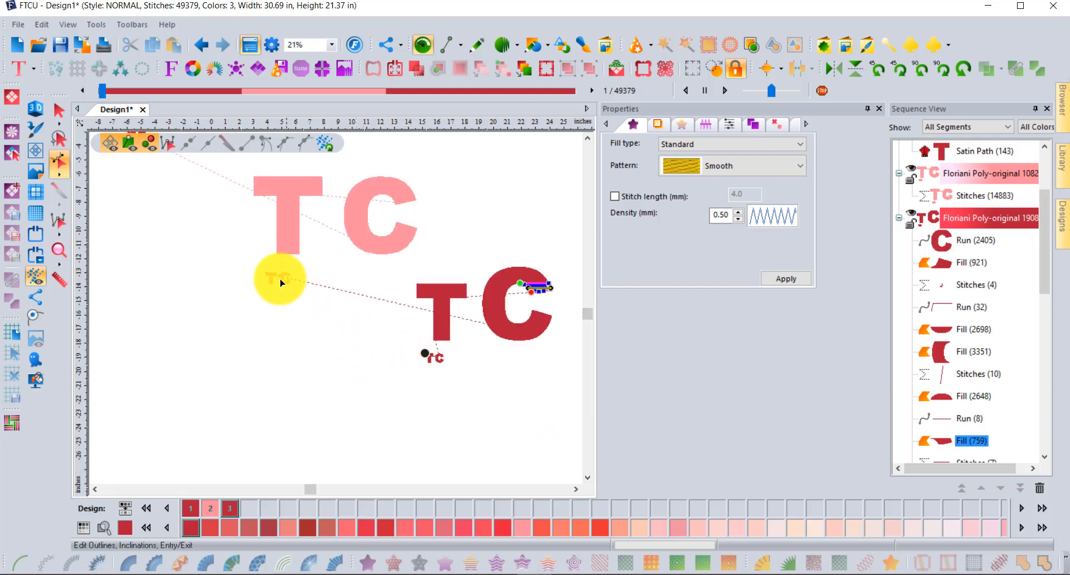
scroll(107, 246, up, 3)
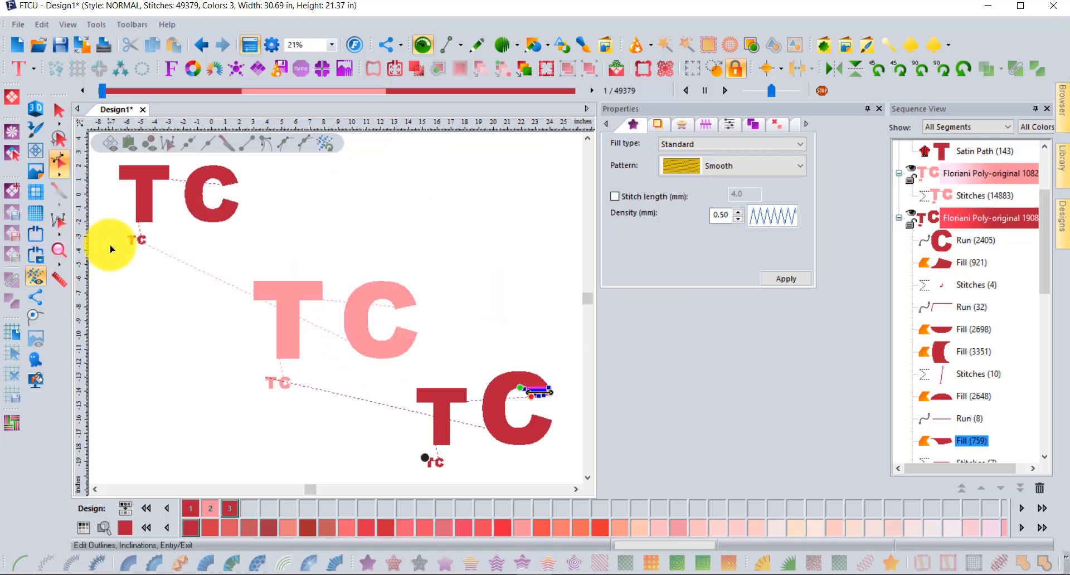
click(144, 197)
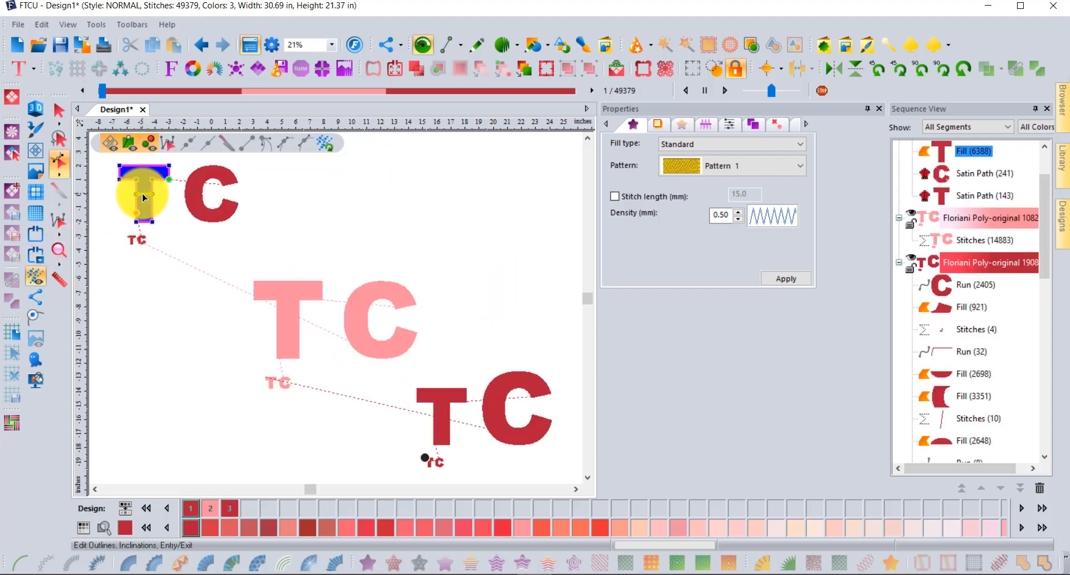
click(58, 110)
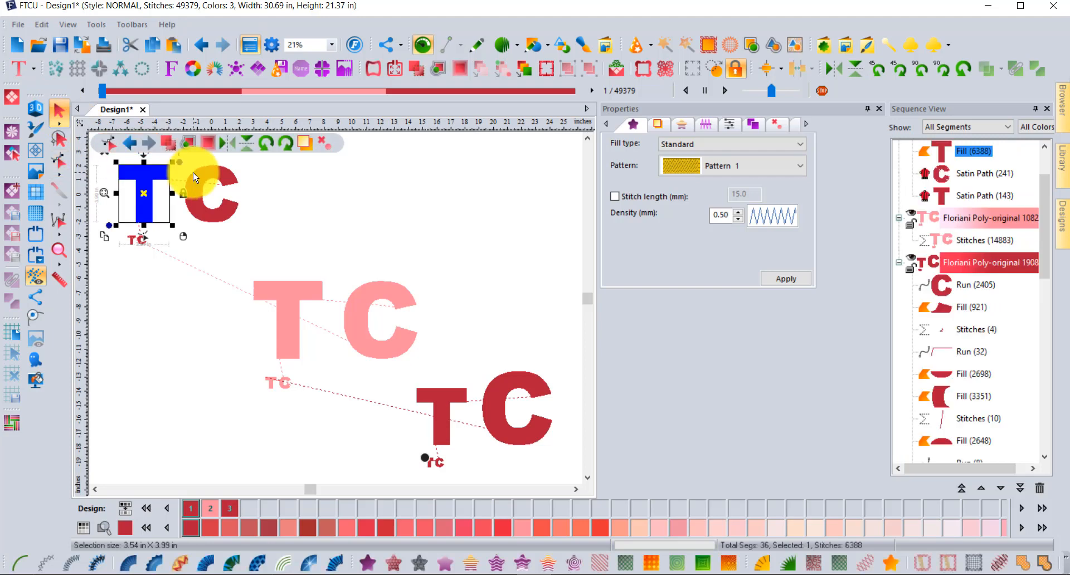
Turn on the 3D stitch view and inspect the small original satin T and C up close.
scroll(133, 246, up, 1)
scroll(134, 245, up, 2)
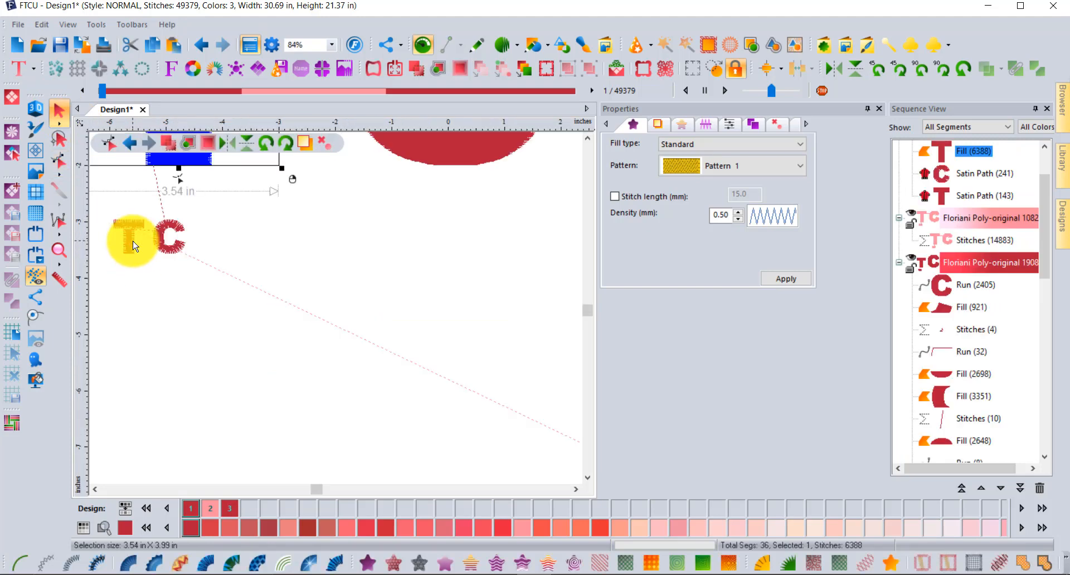
click(95, 489)
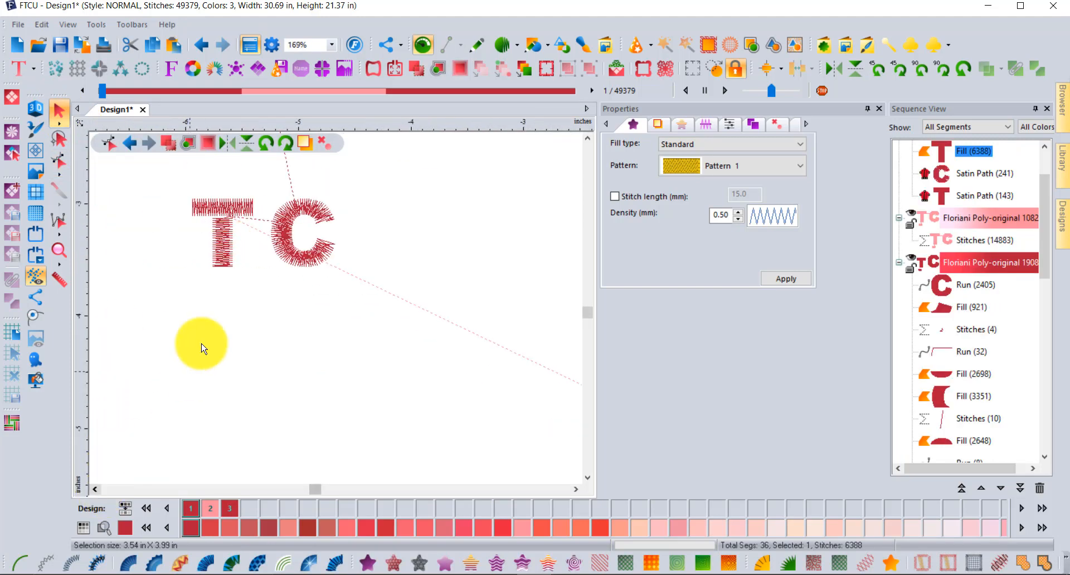
scroll(217, 205, up, 1)
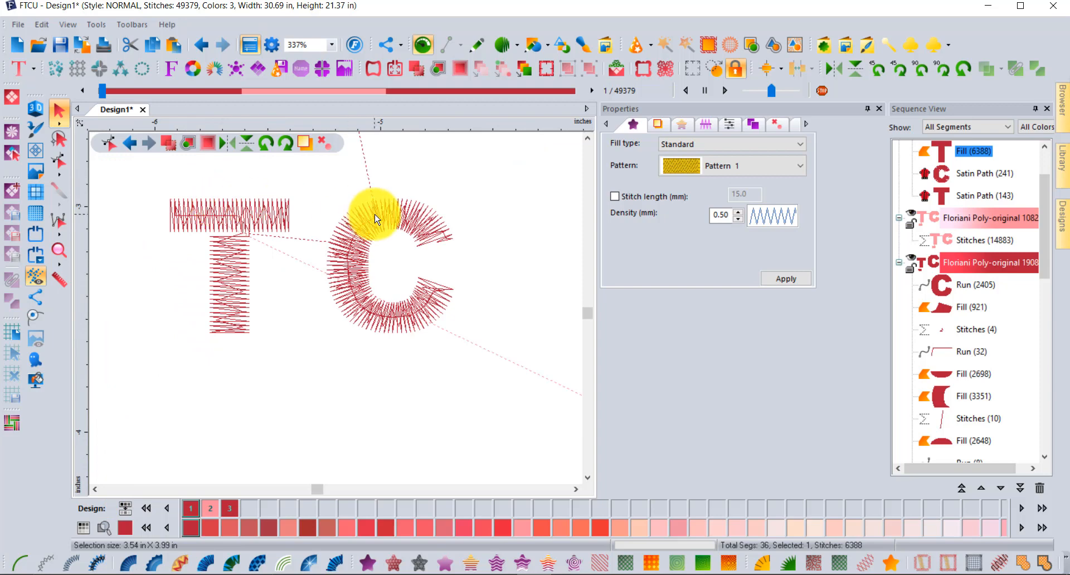
click(35, 109)
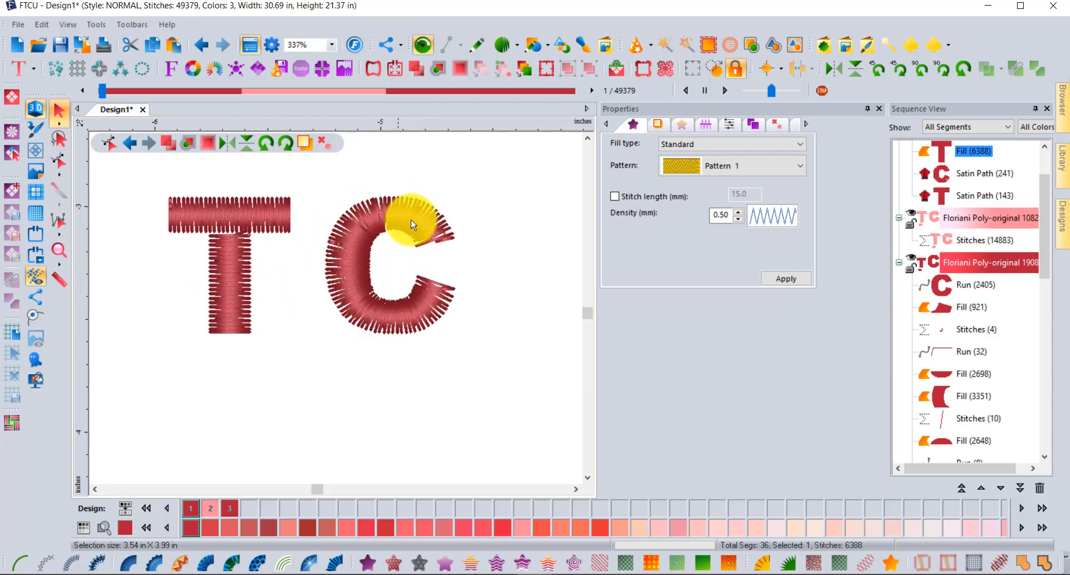
scroll(421, 298, up, 2)
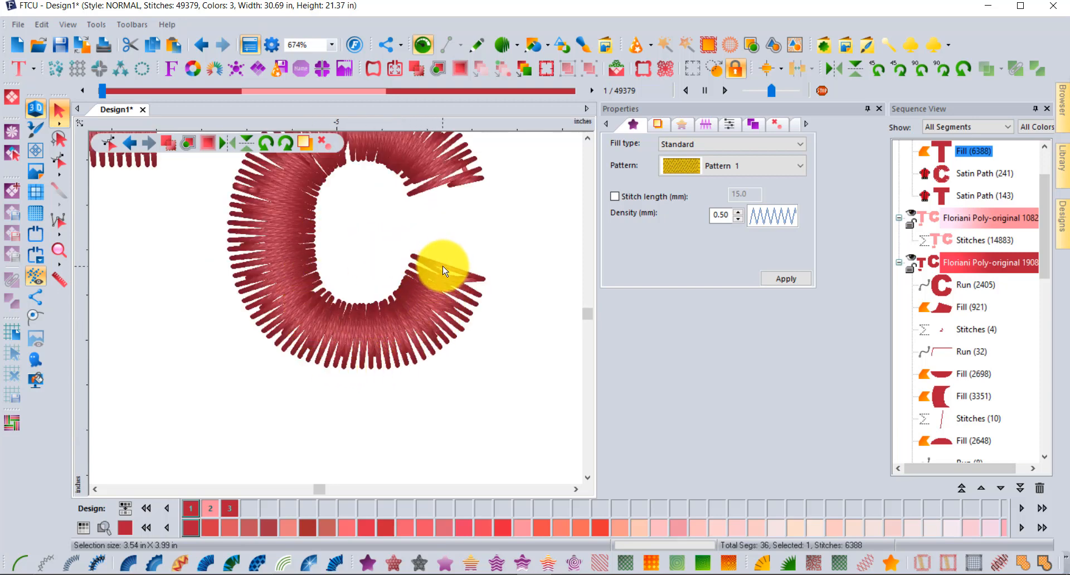
scroll(443, 272, down, 10)
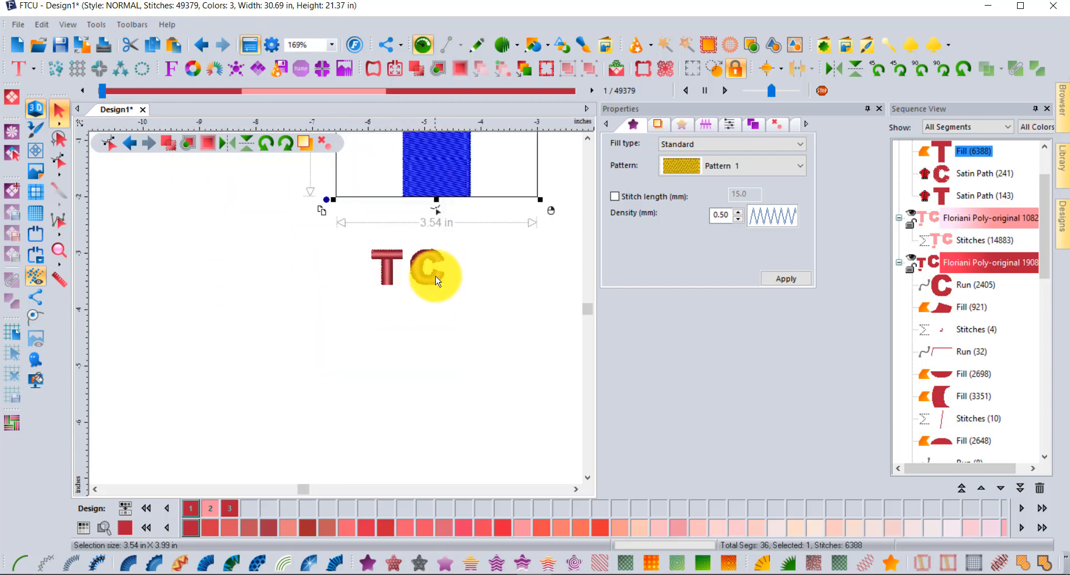
Inspect the small converted TC up close, selecting the C's lower and upper satin segments one after the other.
click(556, 491)
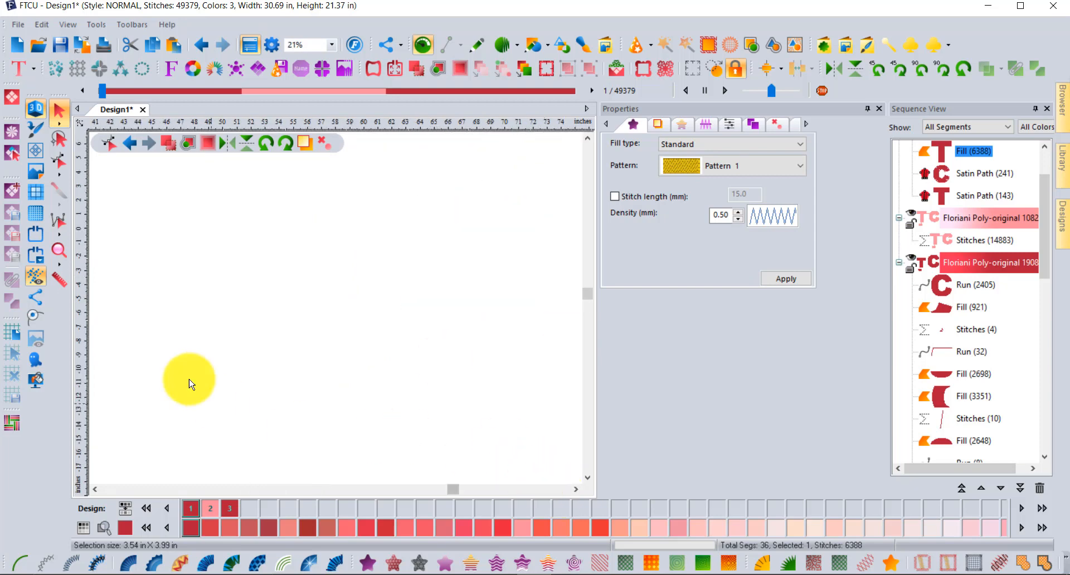
click(58, 247)
double_click(59, 251)
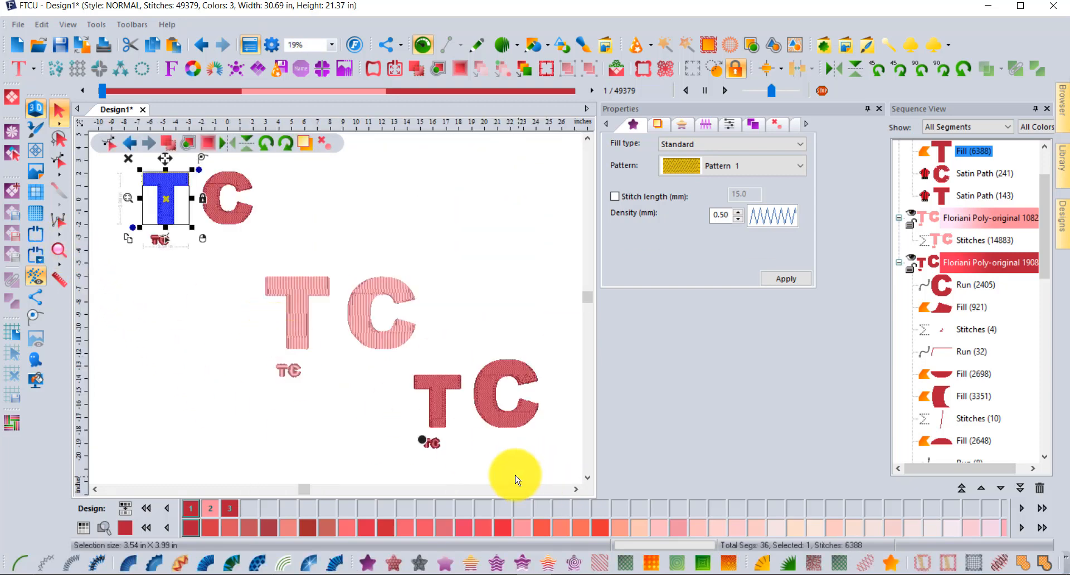
scroll(442, 452, up, 8)
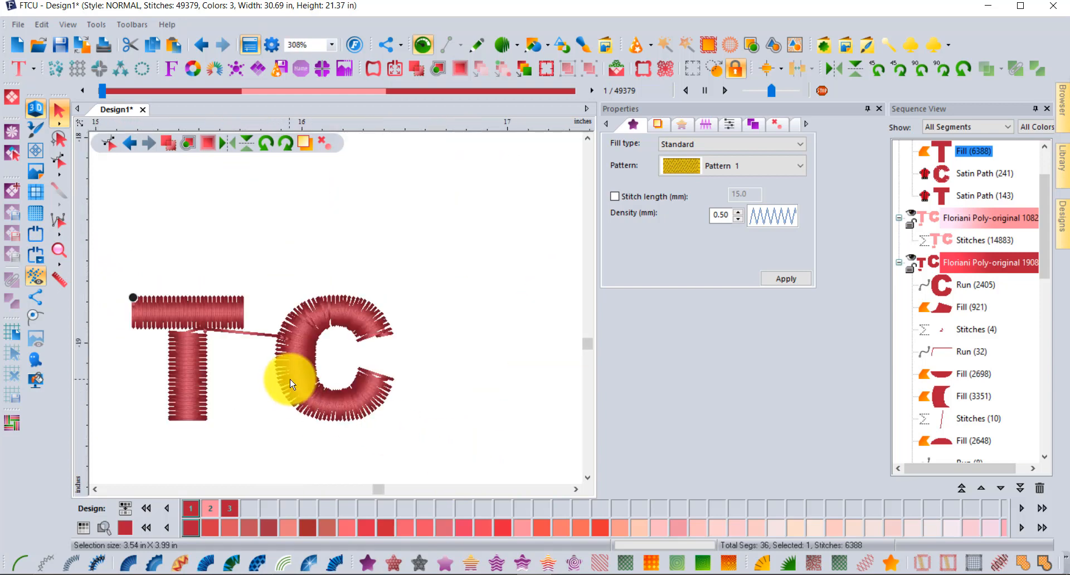
scroll(287, 373, up, 2)
click(268, 332)
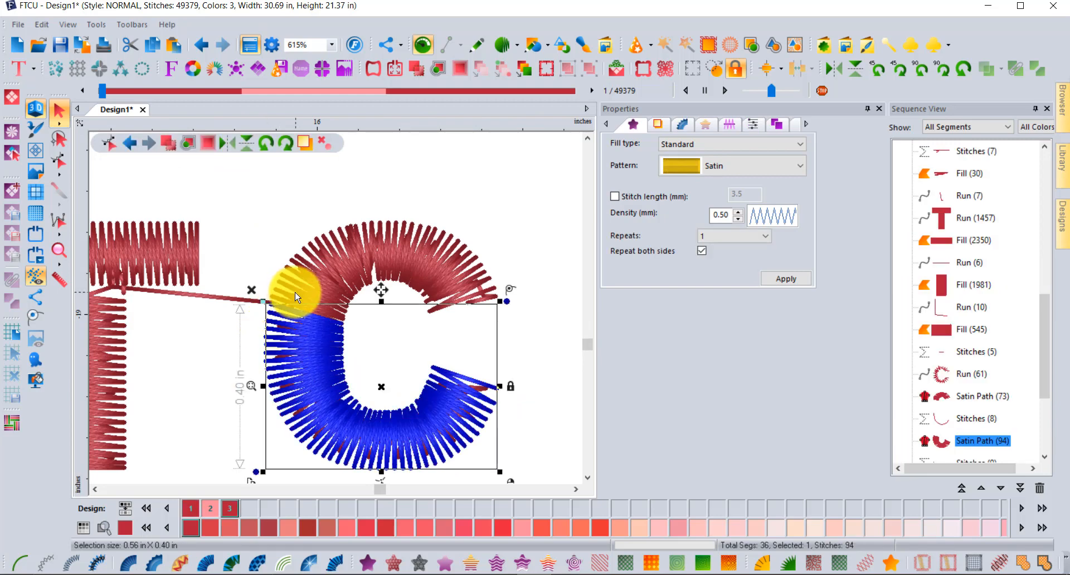
click(313, 249)
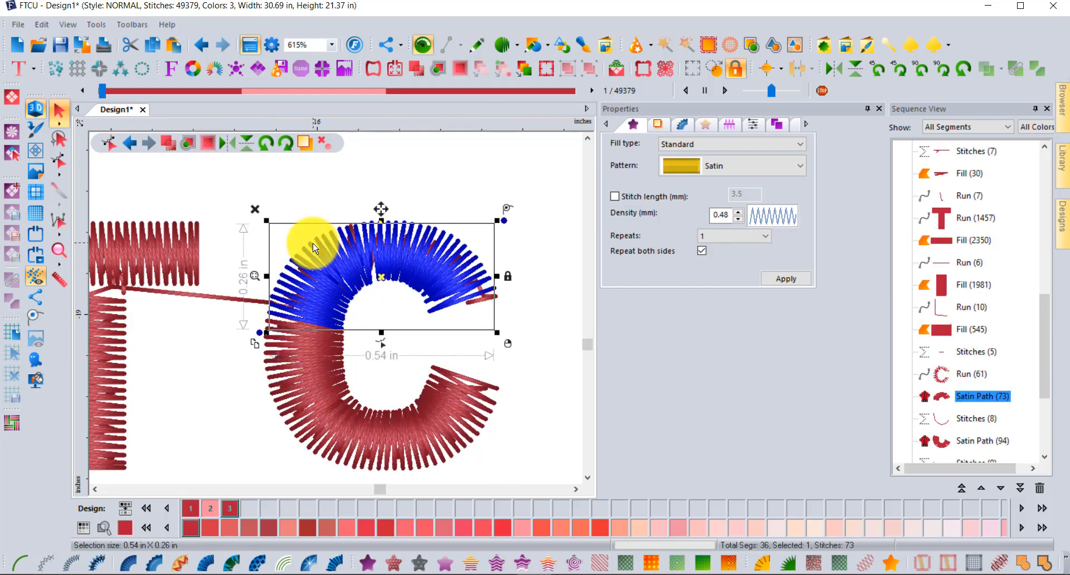
Examine the small converted C's segments in sequence, from its underlay run through the satin paths to the connecting stitches toward the T.
click(951, 381)
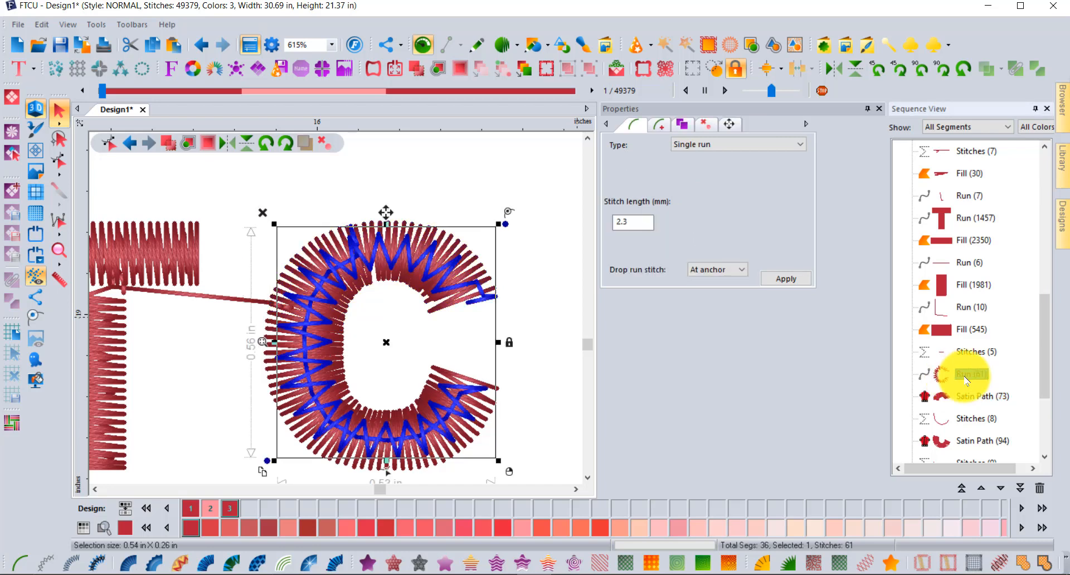
click(959, 380)
click(964, 398)
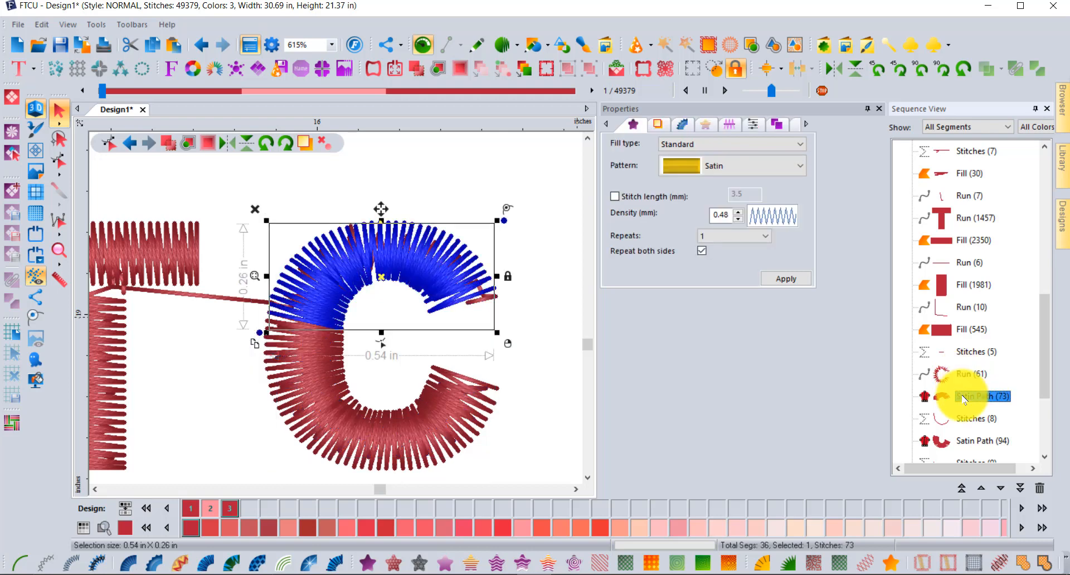
click(964, 419)
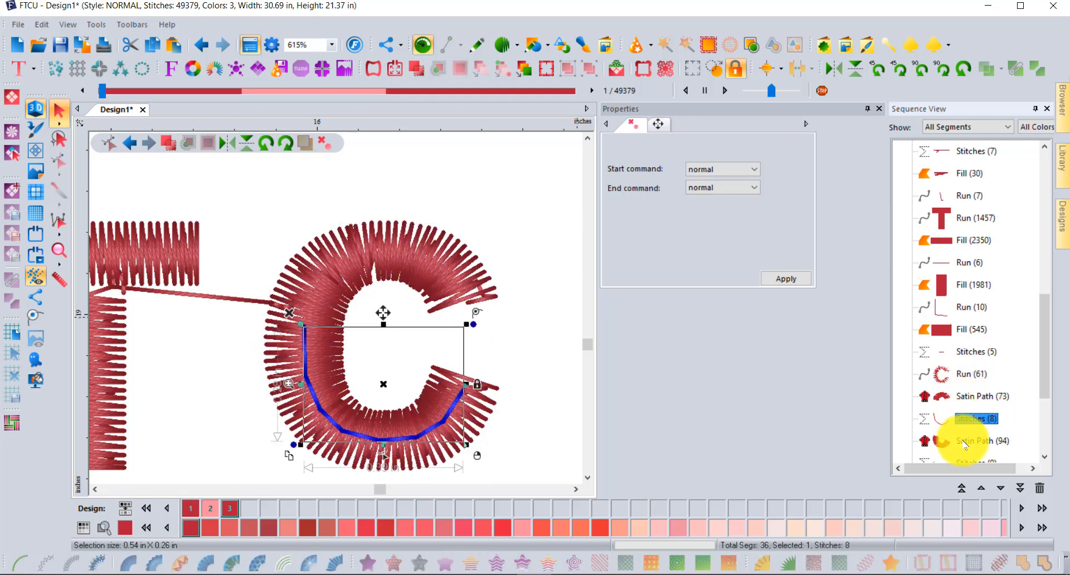
click(965, 441)
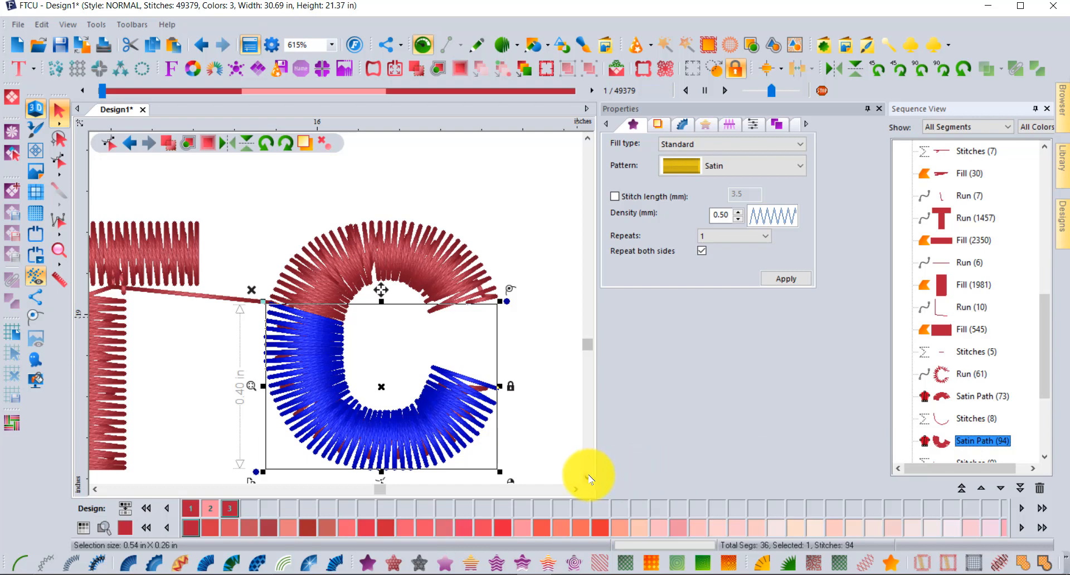
scroll(586, 478, down, 2)
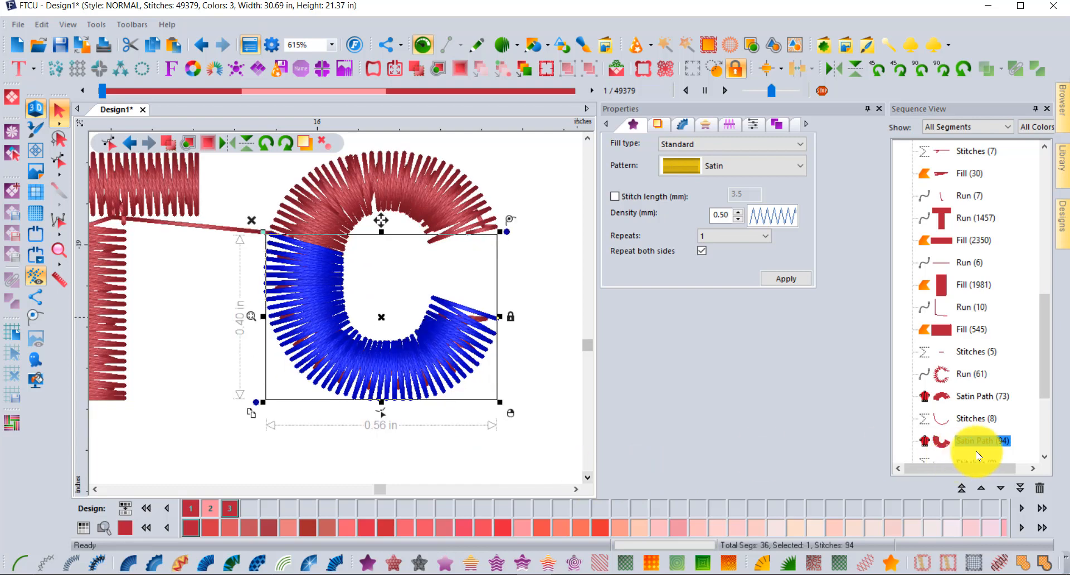
drag(1044, 364, 1048, 388)
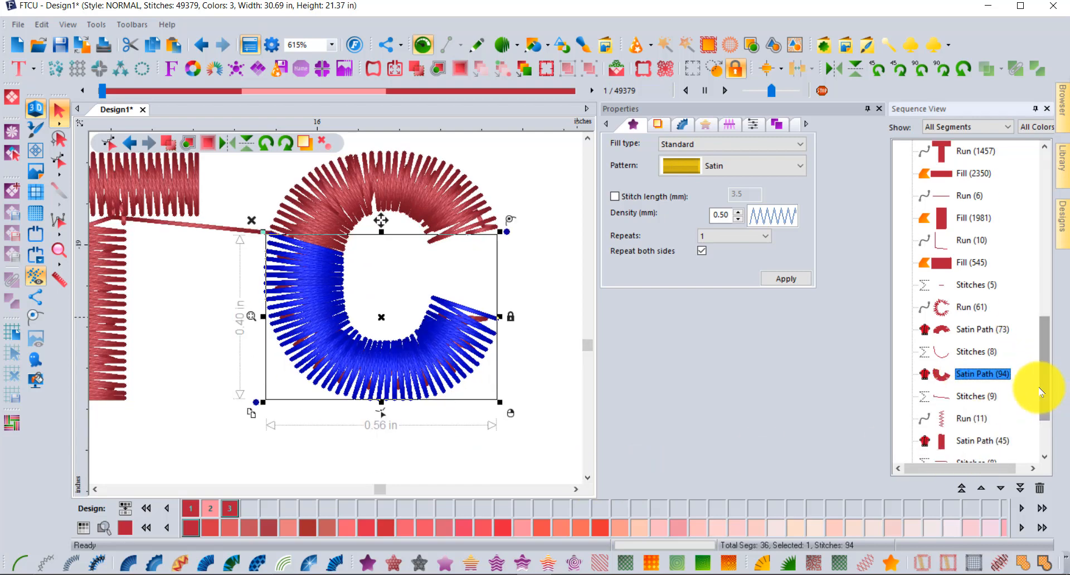
click(997, 396)
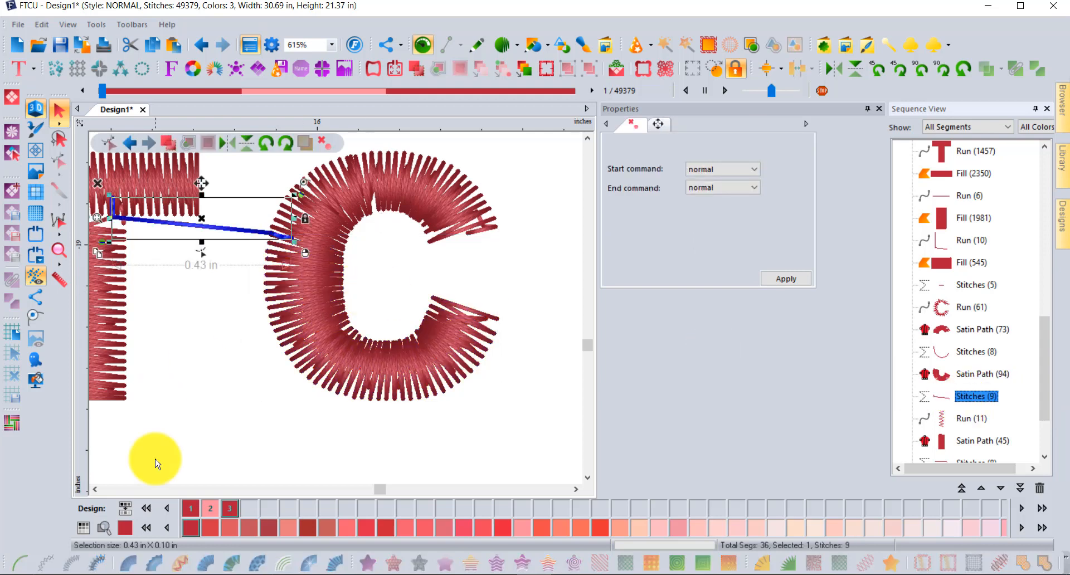
click(209, 412)
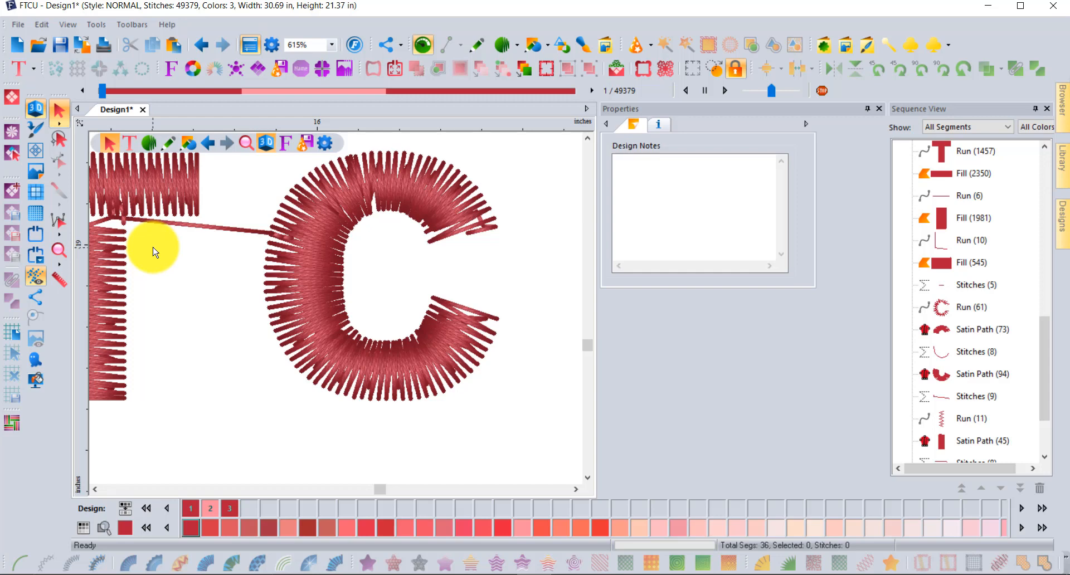
Re-examine the small C's lower and upper satin paths, its connecting stitches to the T, and the loose stitches between both paths.
click(268, 261)
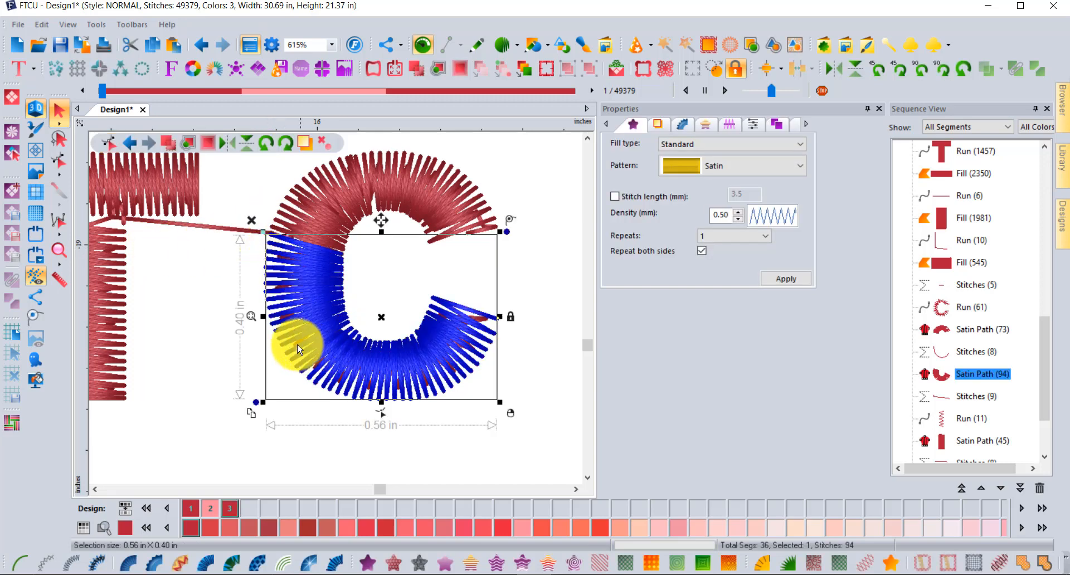
click(920, 396)
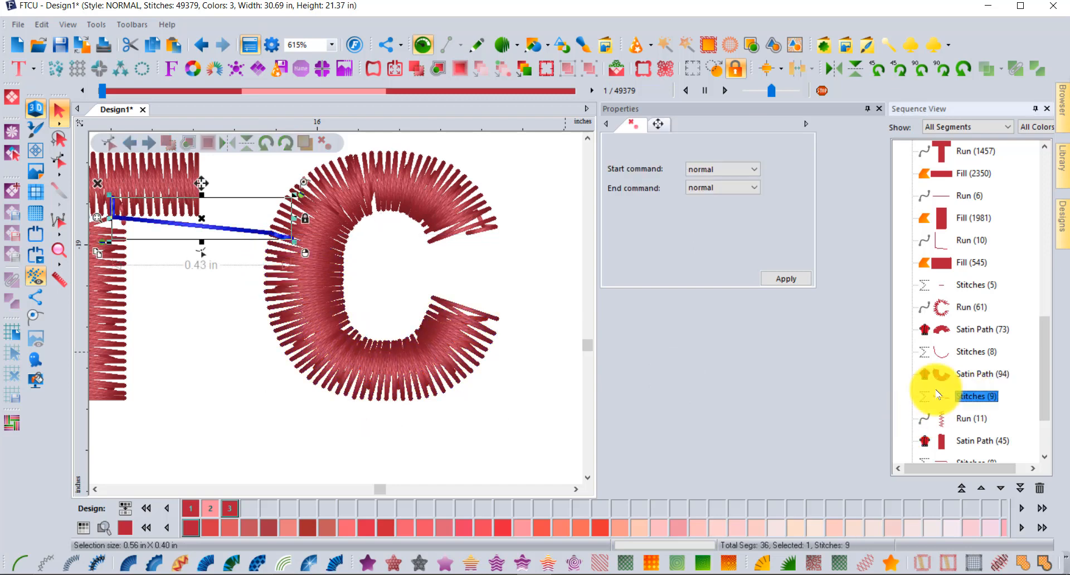
click(967, 330)
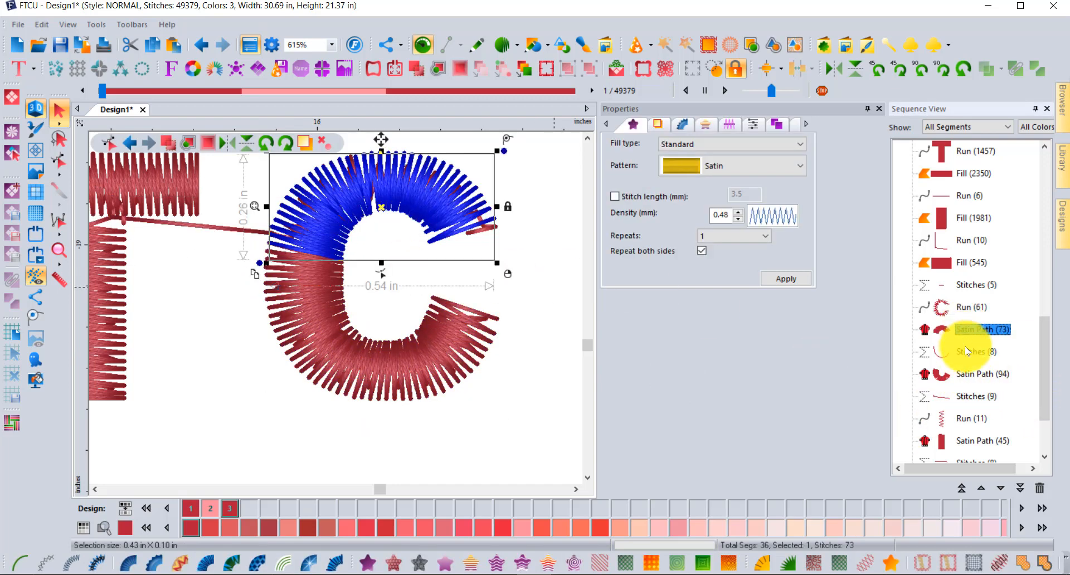
click(966, 352)
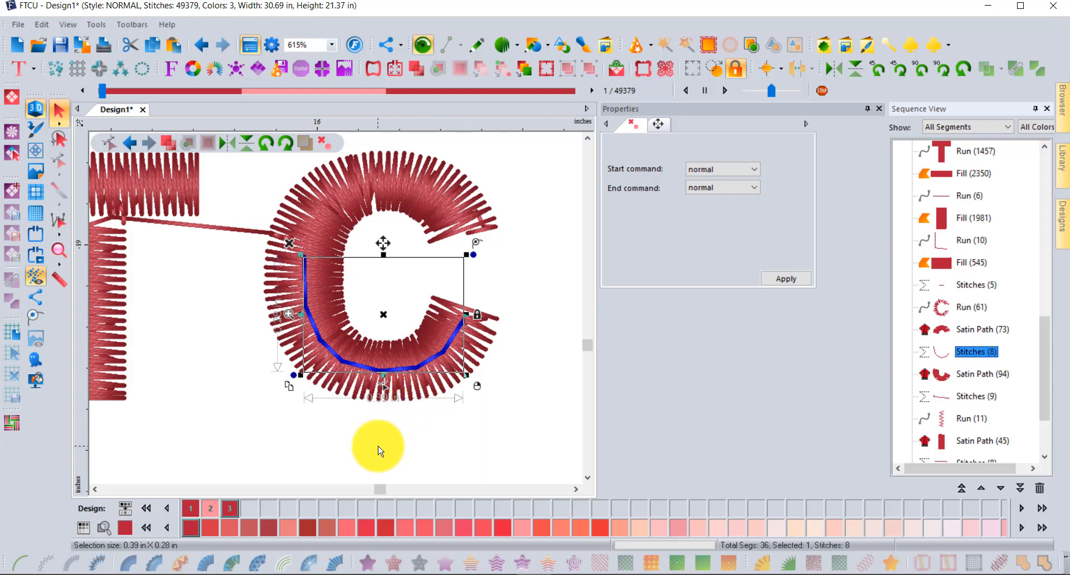
click(378, 450)
Enlarge all segments of the small converted TC proportionally to about 1.46 × 0.70 inches, and select only the C's lower satin path.
scroll(198, 390, down, 1)
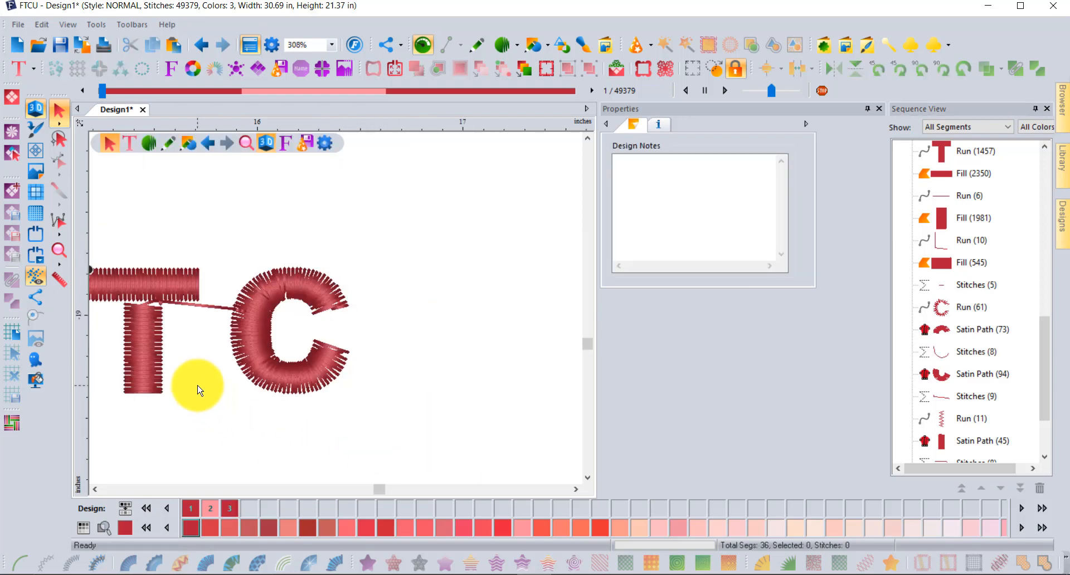
scroll(197, 390, down, 1)
drag(123, 310, 294, 402)
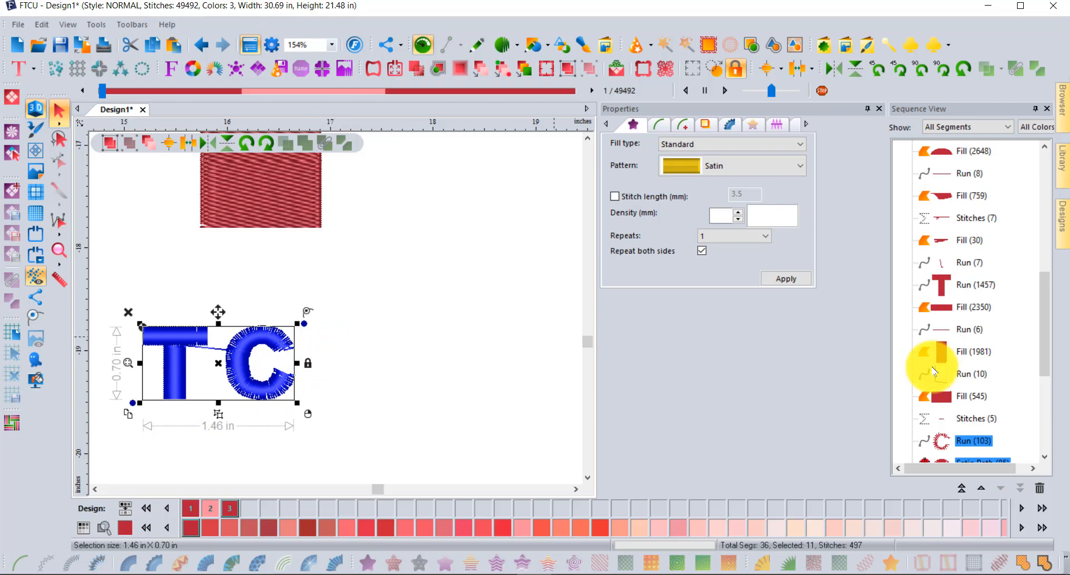
scroll(970, 365, down, 2)
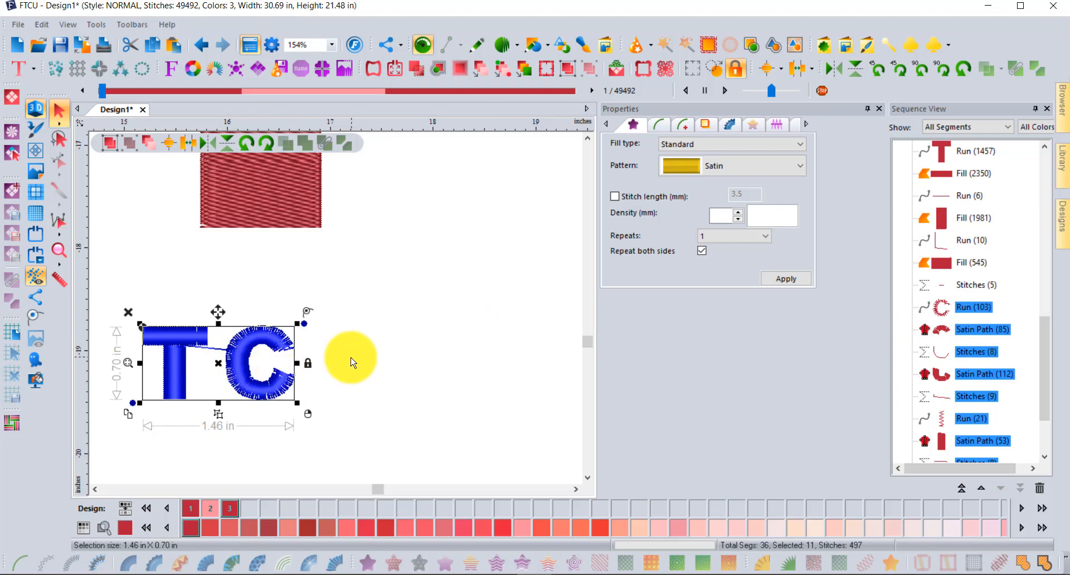
click(352, 361)
click(964, 377)
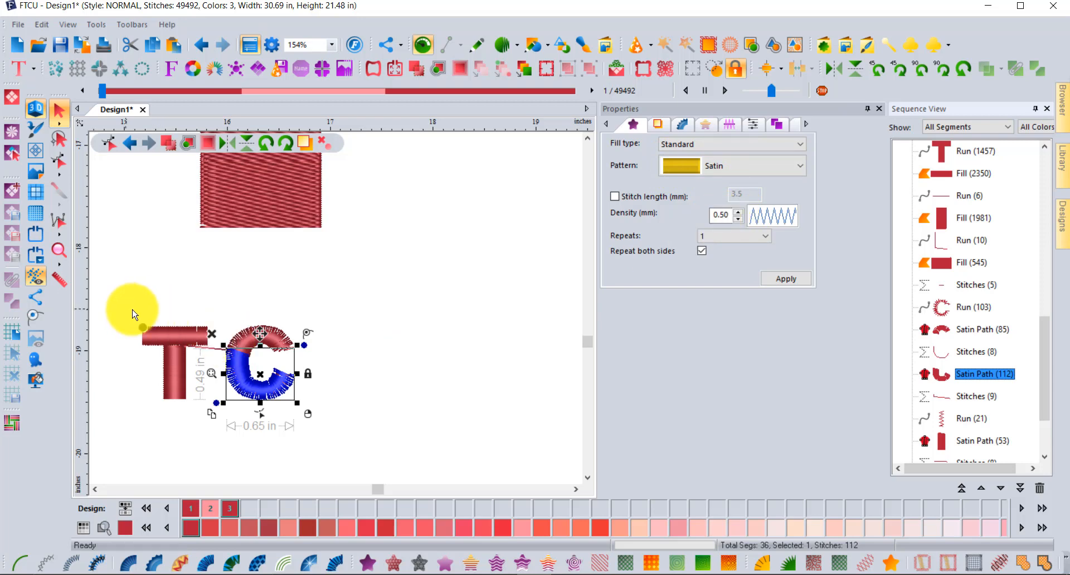
Reselect all segments of the small converted TC, enlarge them proportionally to about 1.64 × 0.79 inches, and clear the selection.
click(136, 310)
mouse_move(321, 420)
mouse_down()
mouse_move(300, 405)
mouse_move(315, 414)
mouse_up()
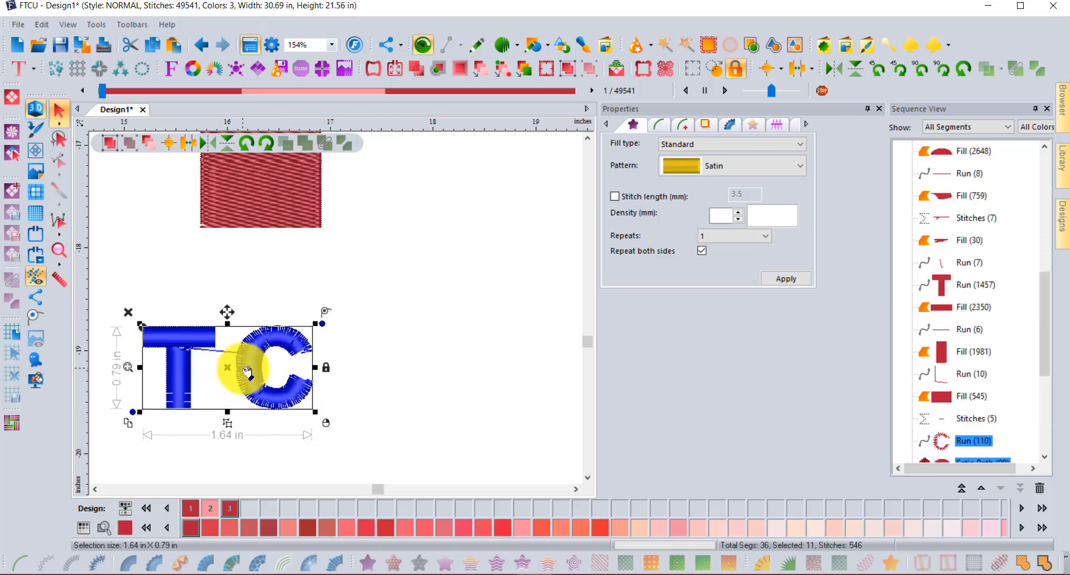
click(394, 382)
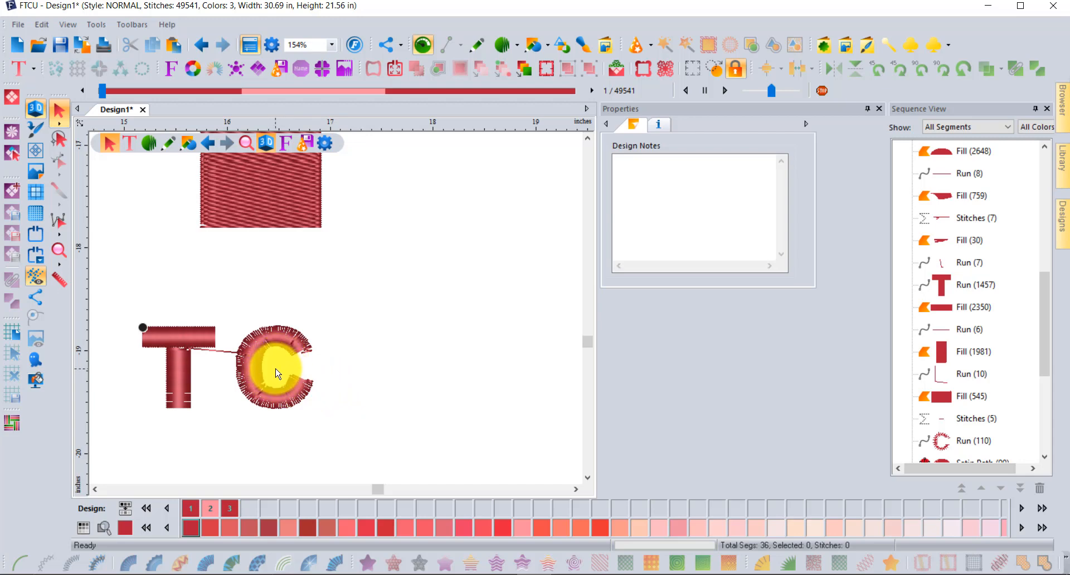
Examine the small C's underlay run and its upper satin path at the letter's upper open end.
scroll(276, 373, up, 4)
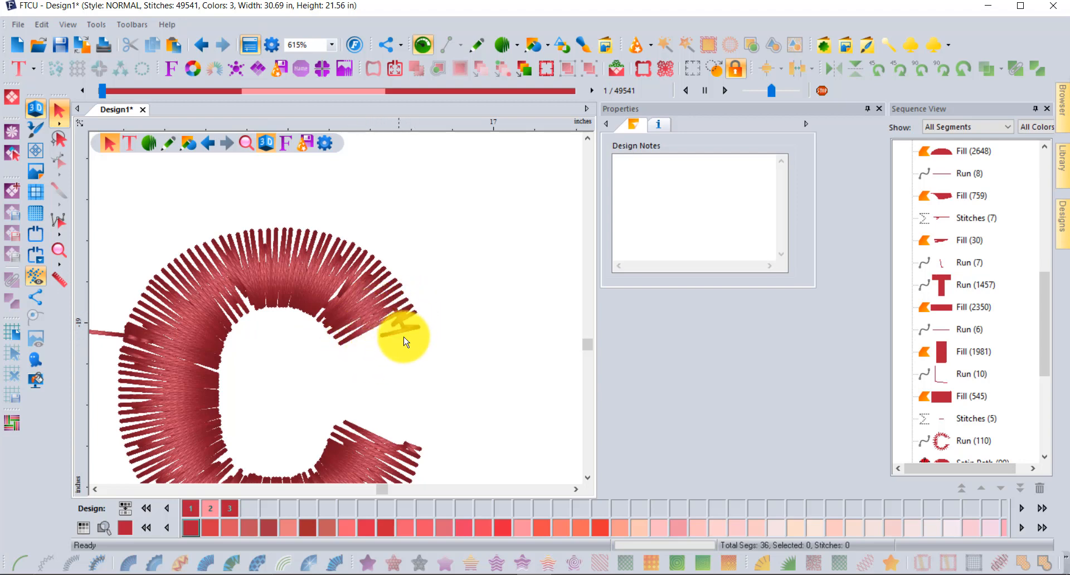
scroll(941, 356, down, 1)
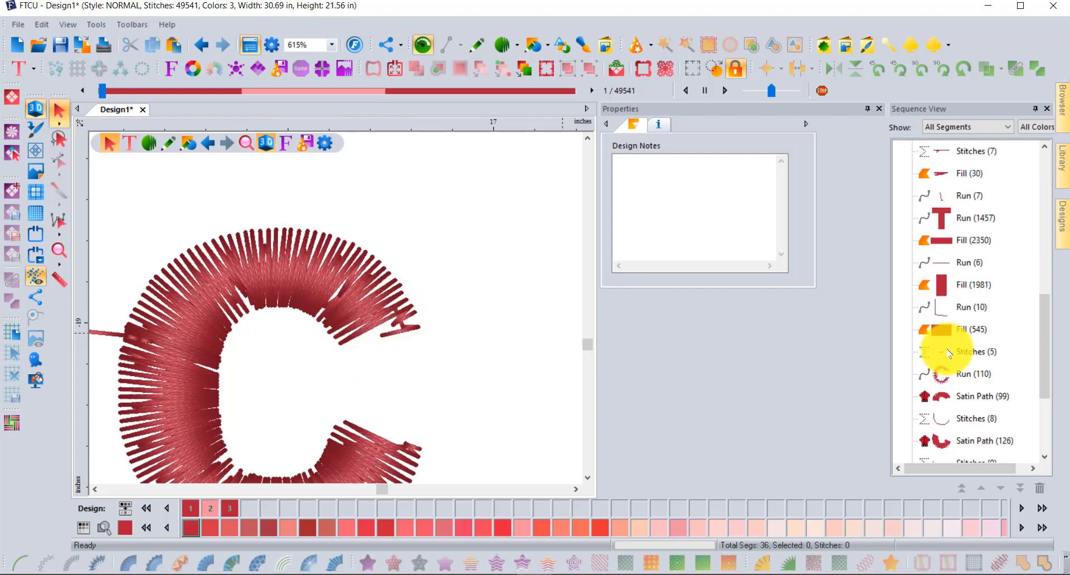
click(959, 374)
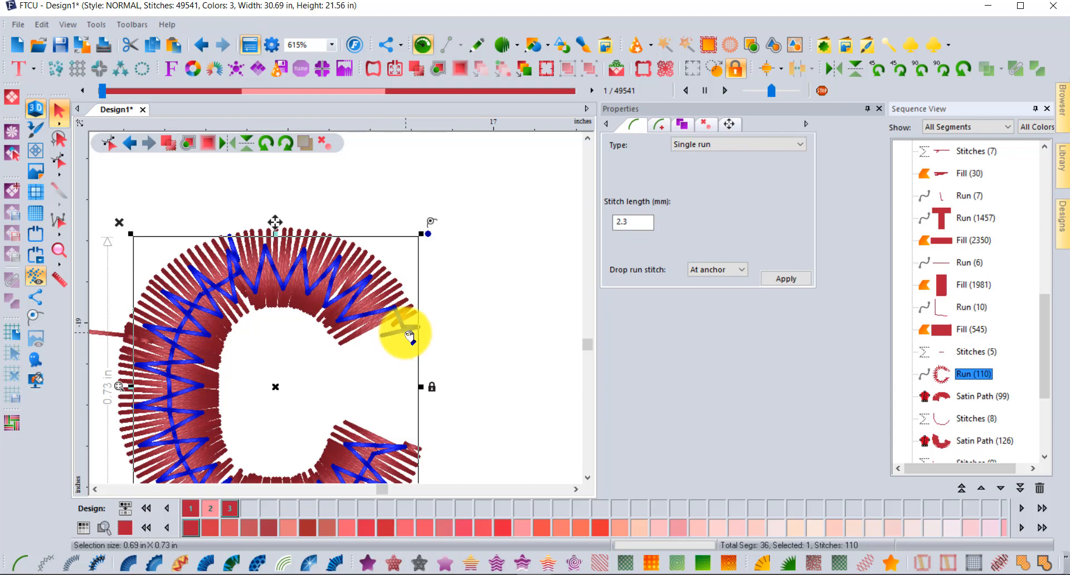
click(968, 397)
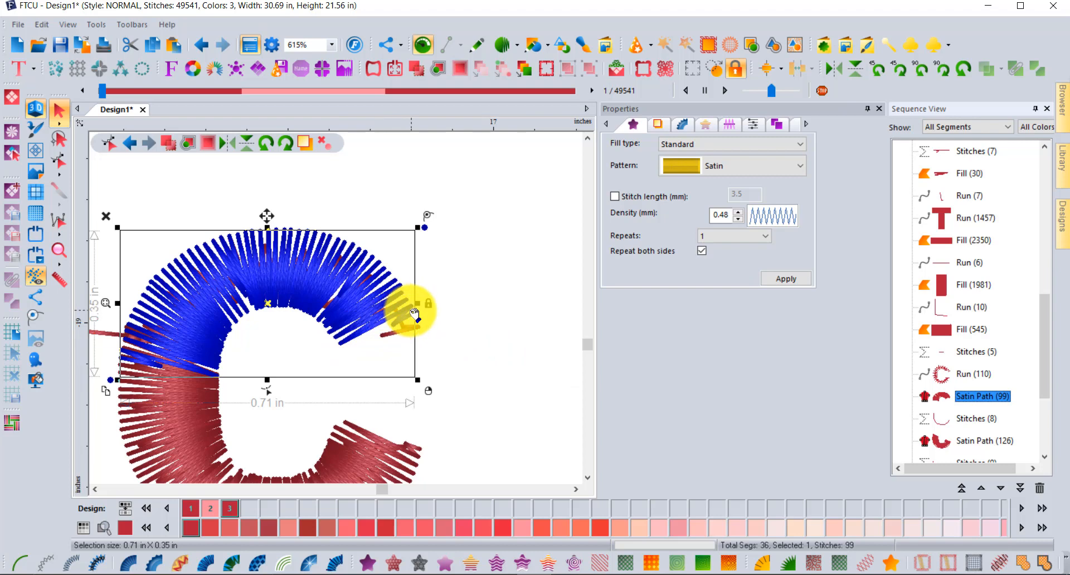
Edit the C's upper satin outline: slide its entry point up the edge and pull the outer end corner outward past the exposed underlay.
click(60, 159)
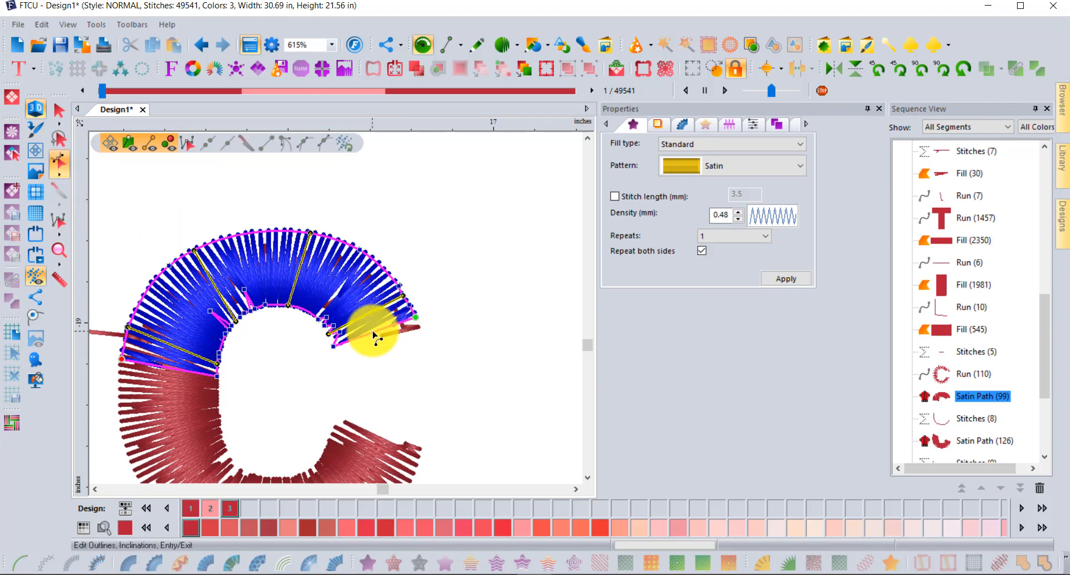
scroll(374, 335, up, 1)
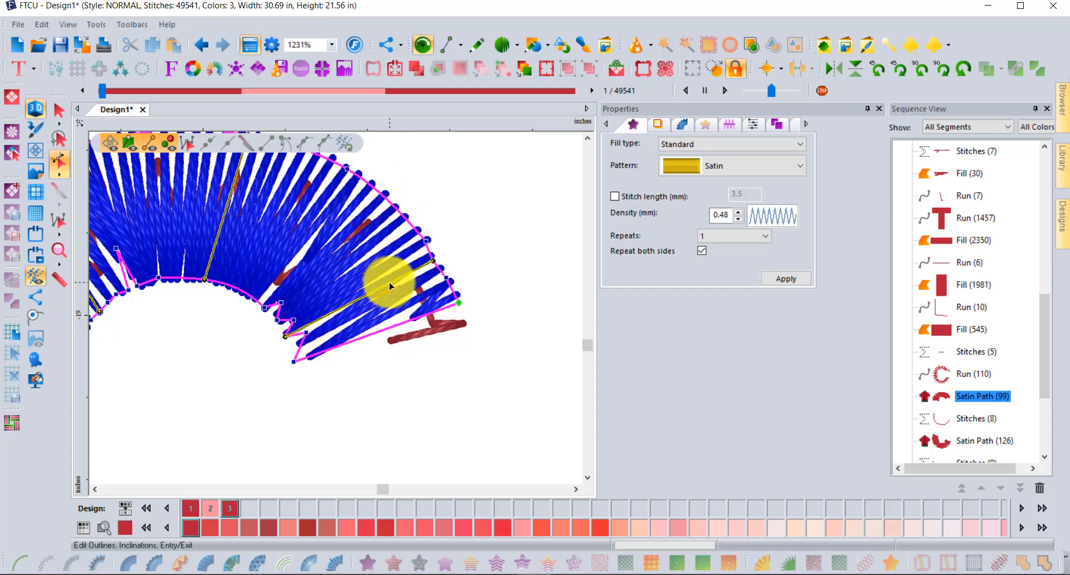
scroll(412, 305, down, 2)
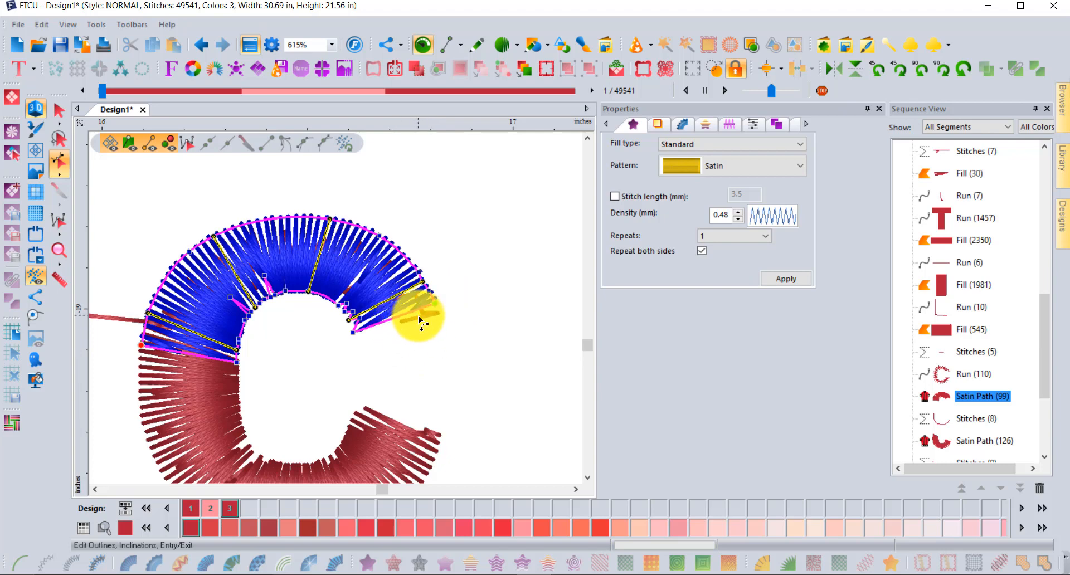
scroll(416, 328, up, 2)
scroll(416, 322, up, 2)
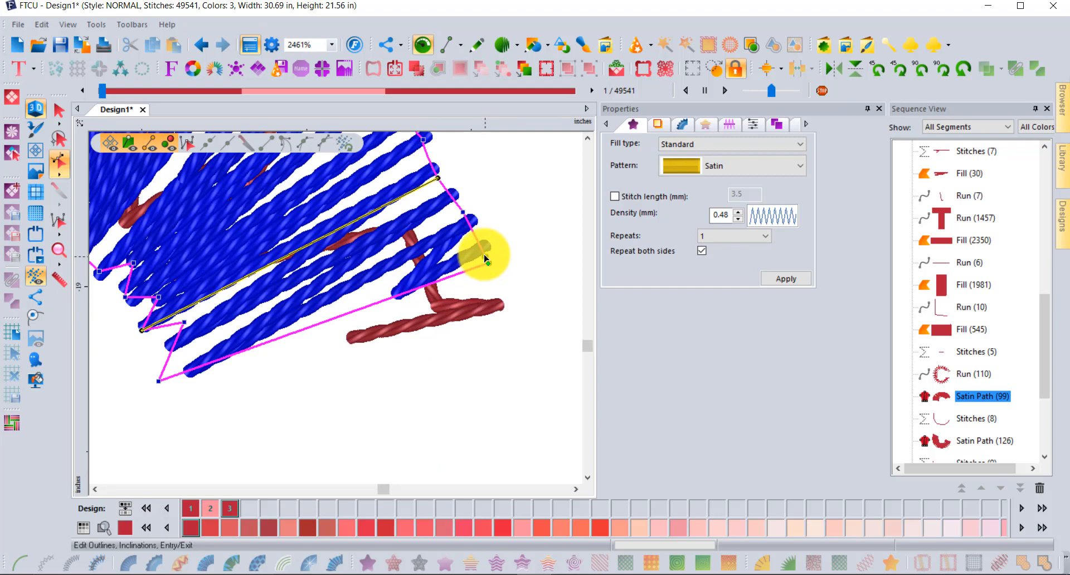
drag(486, 261, 472, 229)
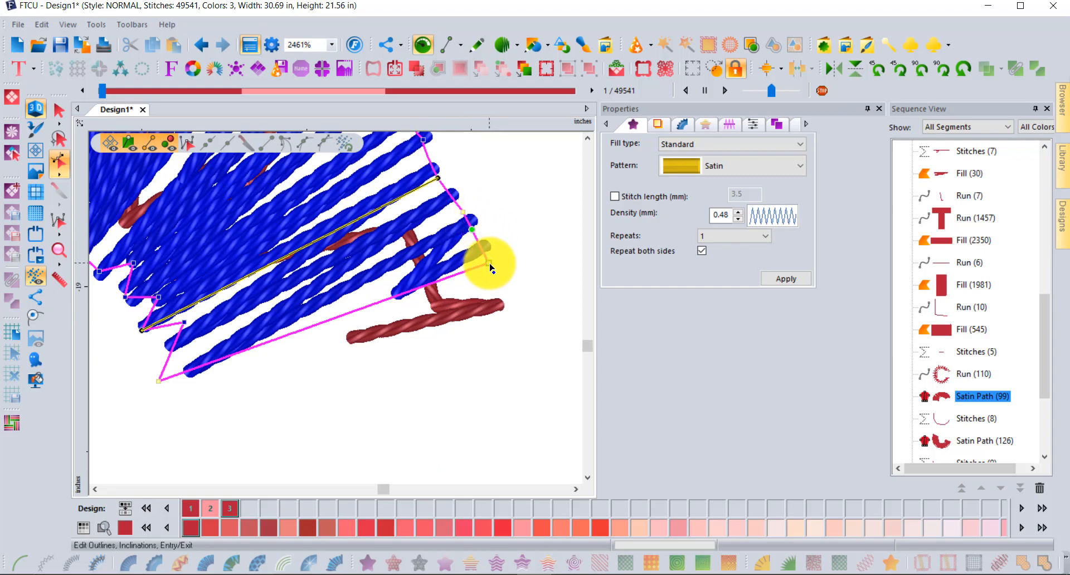
drag(489, 262, 517, 333)
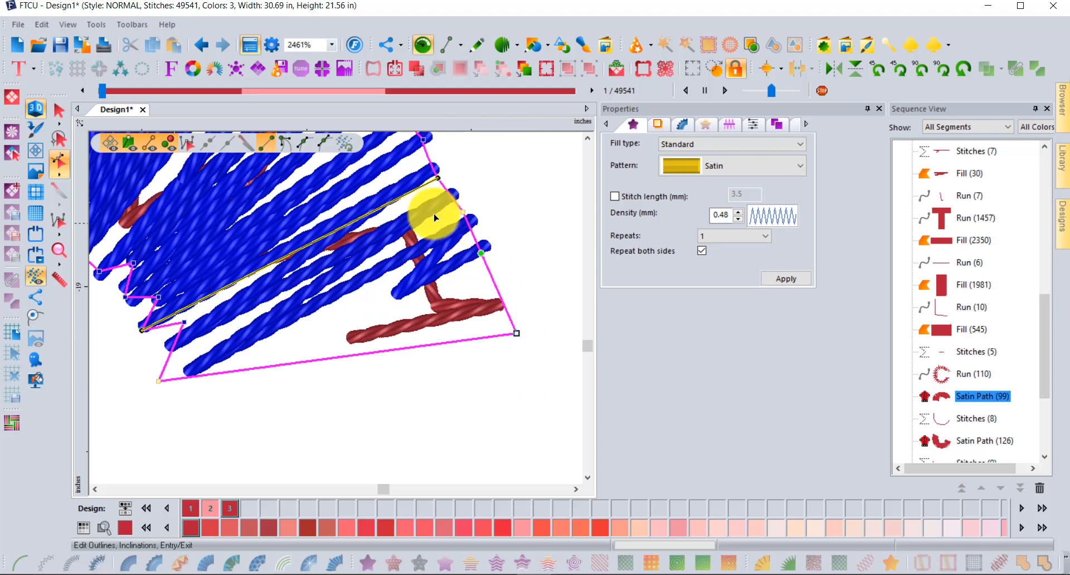
Move the upper satin path's entry point onto the extended outer corner and regenerate the stitches.
click(480, 254)
click(514, 332)
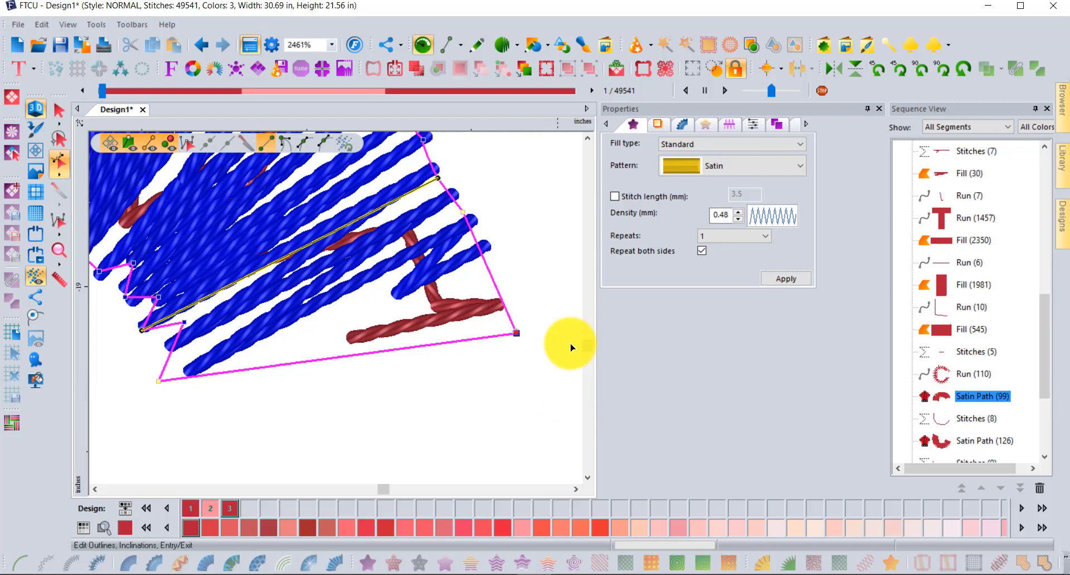
click(787, 278)
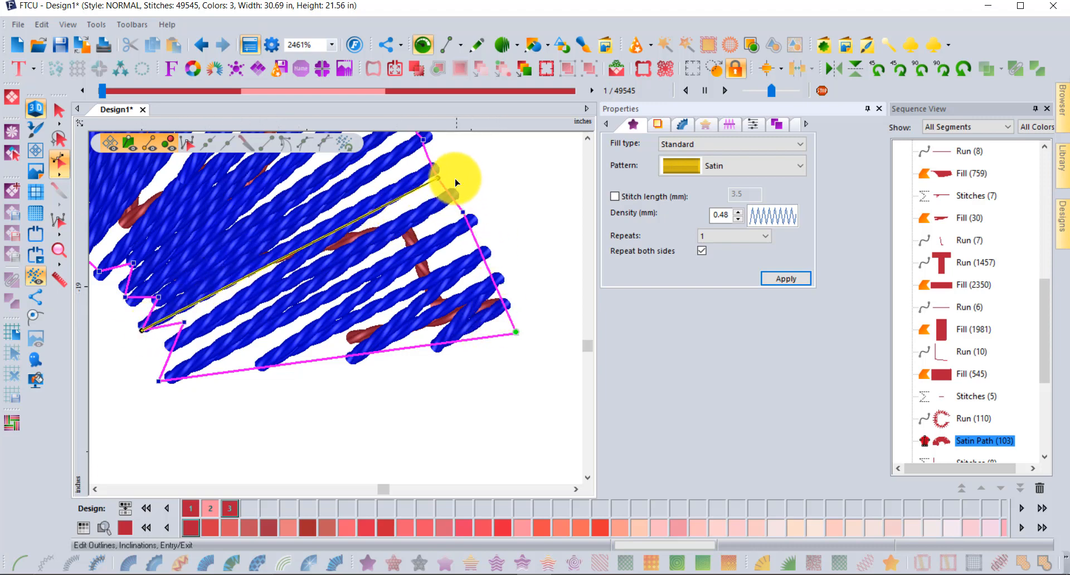
Reposition both ends of the upper satin path's last inclination line close alongside the extended end edge, and finish the outline editing.
drag(437, 177, 505, 305)
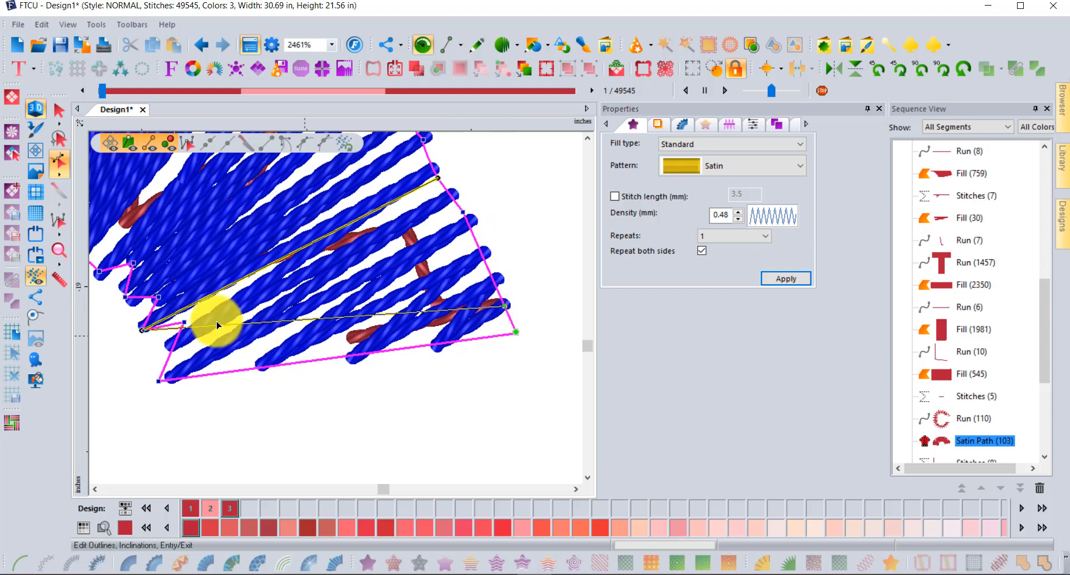
drag(140, 332, 264, 388)
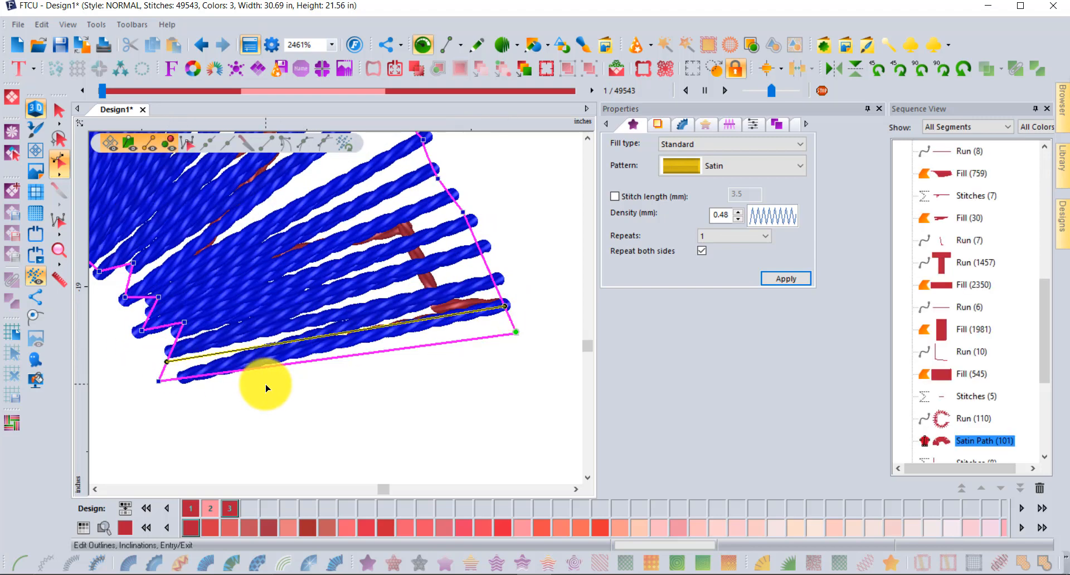
scroll(311, 309, down, 1)
scroll(311, 310, down, 1)
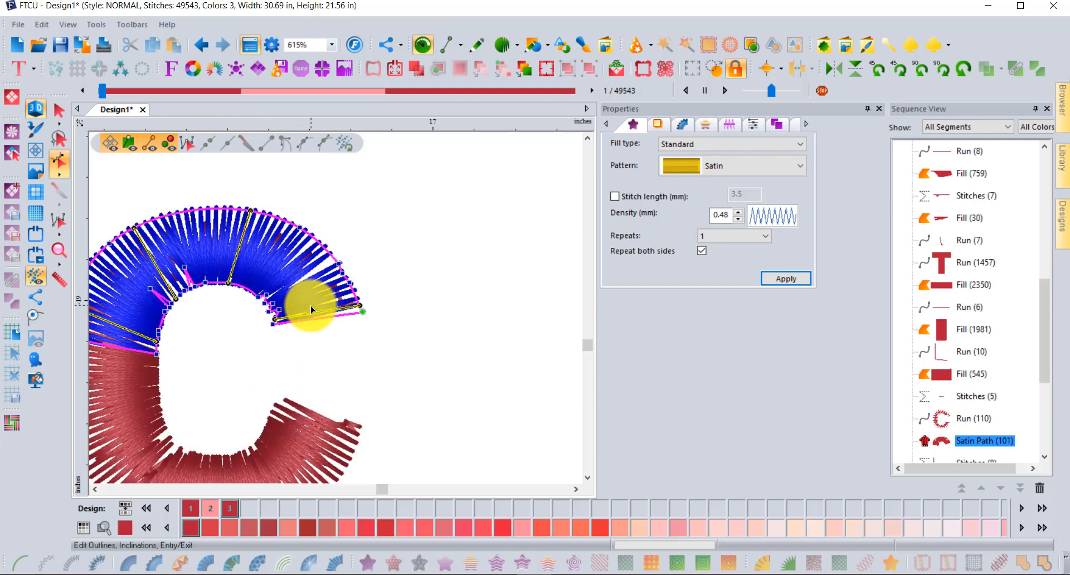
scroll(277, 327, down, 1)
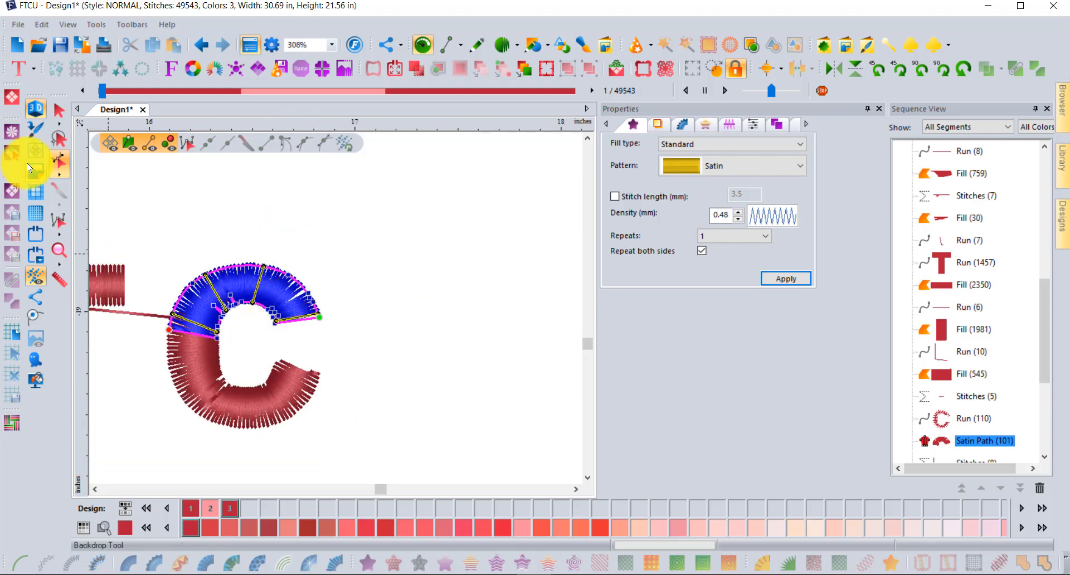
click(59, 110)
click(460, 239)
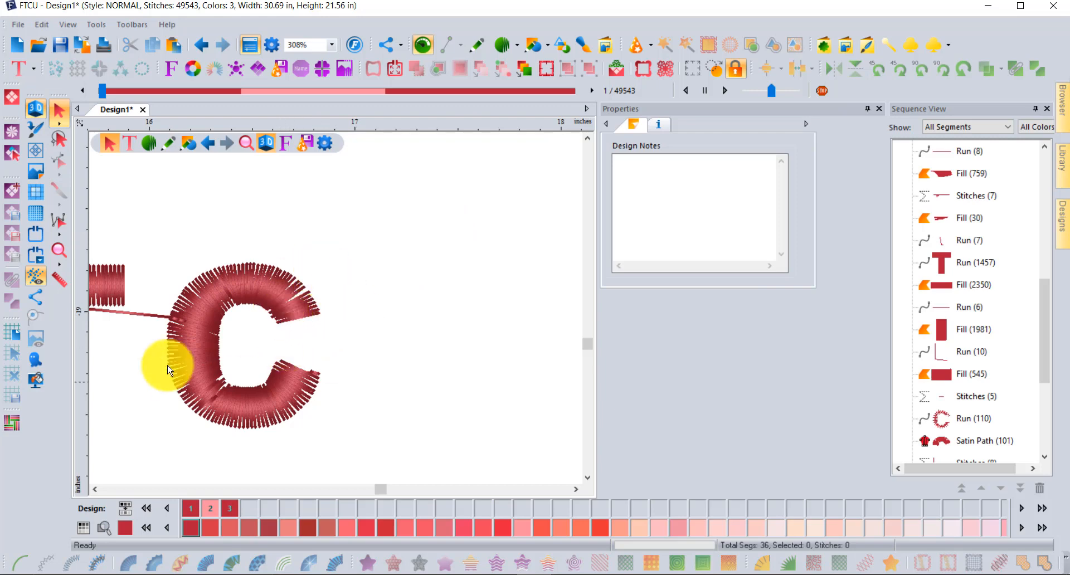
Reopen the C's upper satin path for outline editing and delete the extra outer-edge point near its open end.
drag(148, 252, 370, 447)
scroll(294, 303, up, 1)
scroll(307, 308, up, 1)
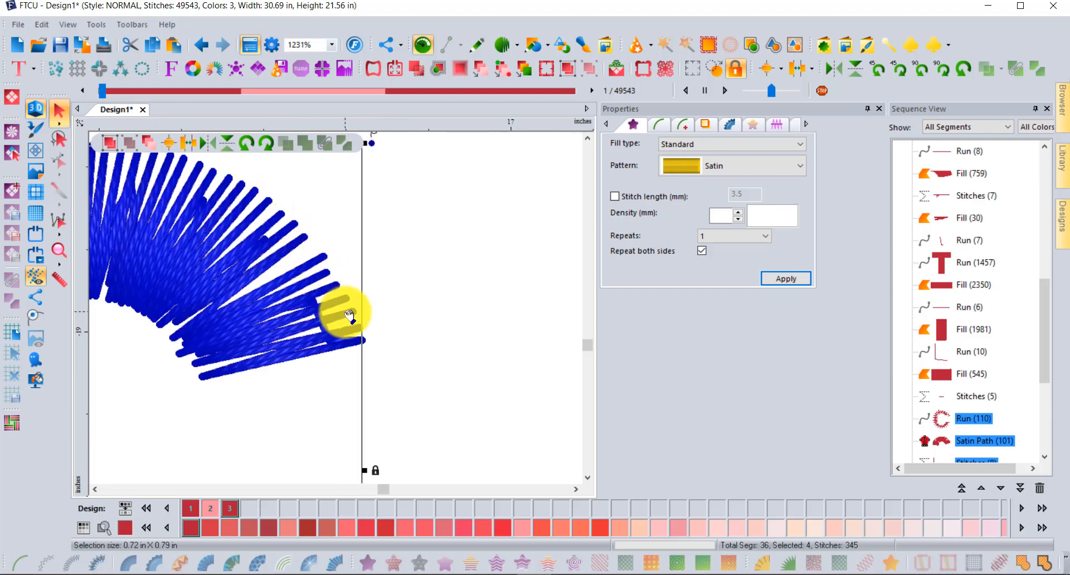
click(429, 210)
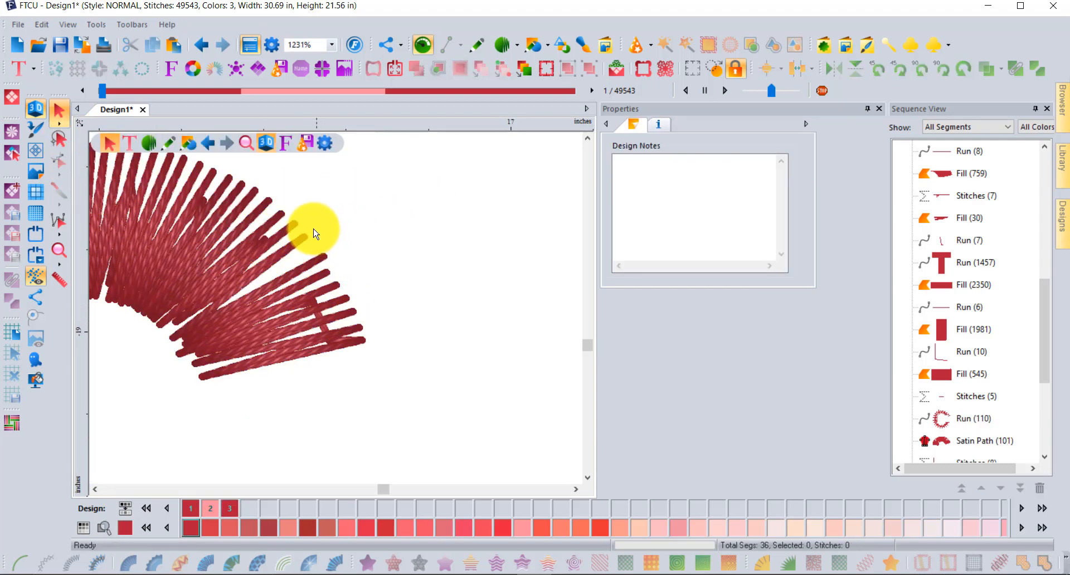
click(300, 230)
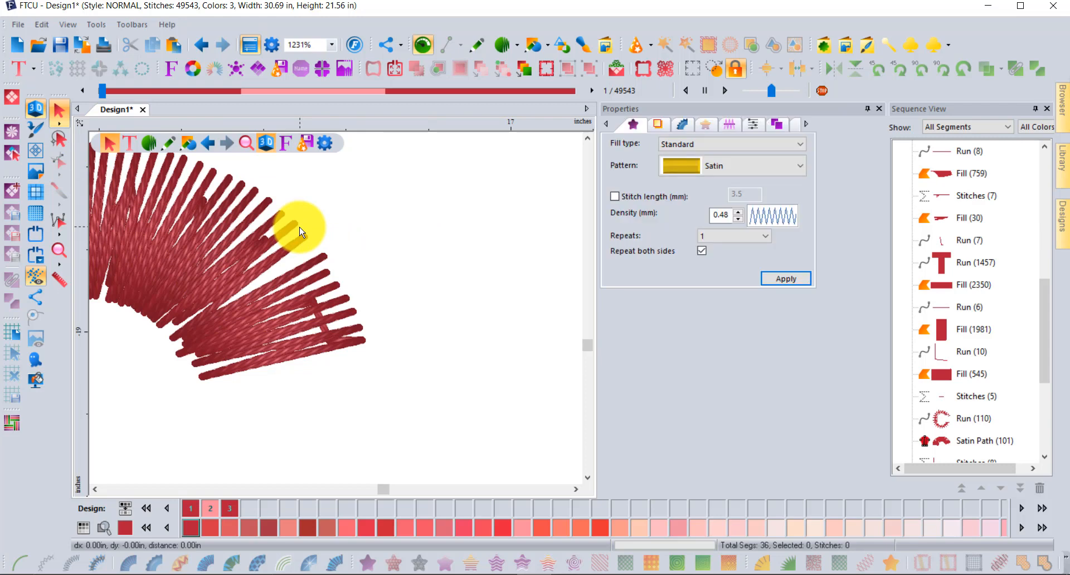
click(57, 161)
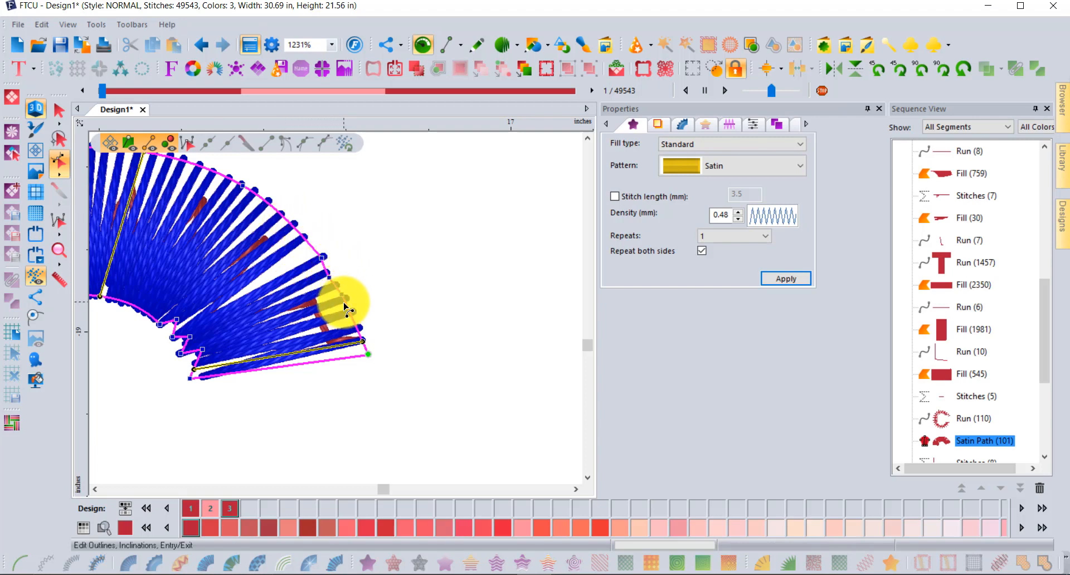
scroll(342, 298, up, 1)
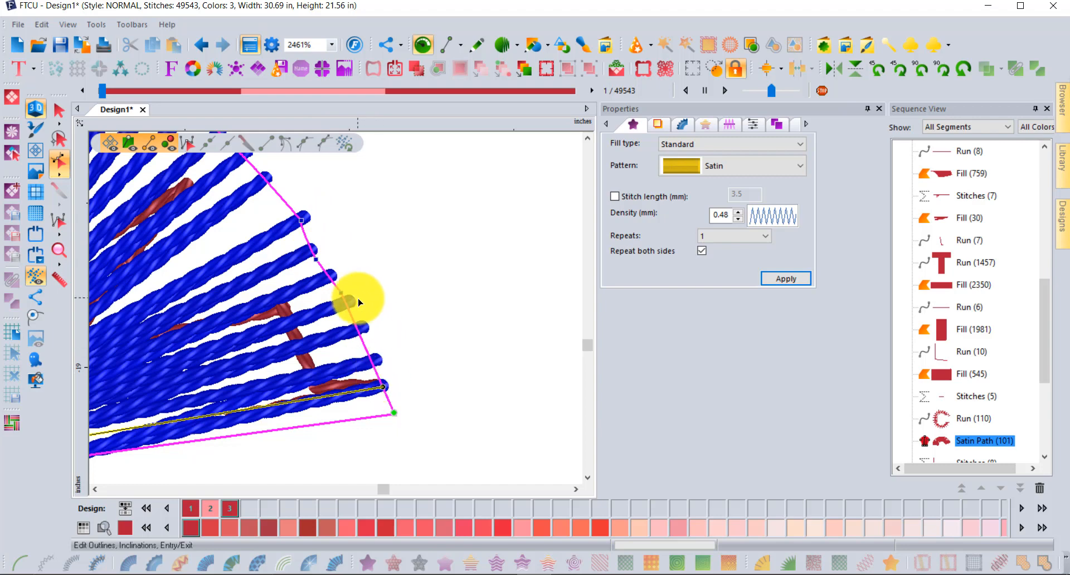
click(315, 260)
key(Delete)
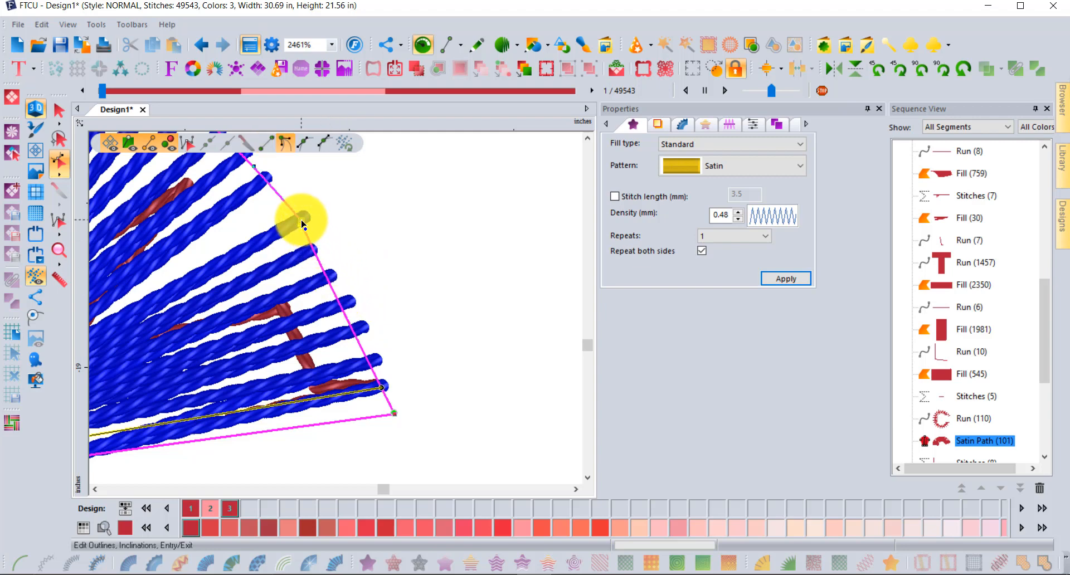
Move the next outer-edge point of the upper satin path slightly outward and change it from Cusp to Smooth.
drag(302, 222, 316, 214)
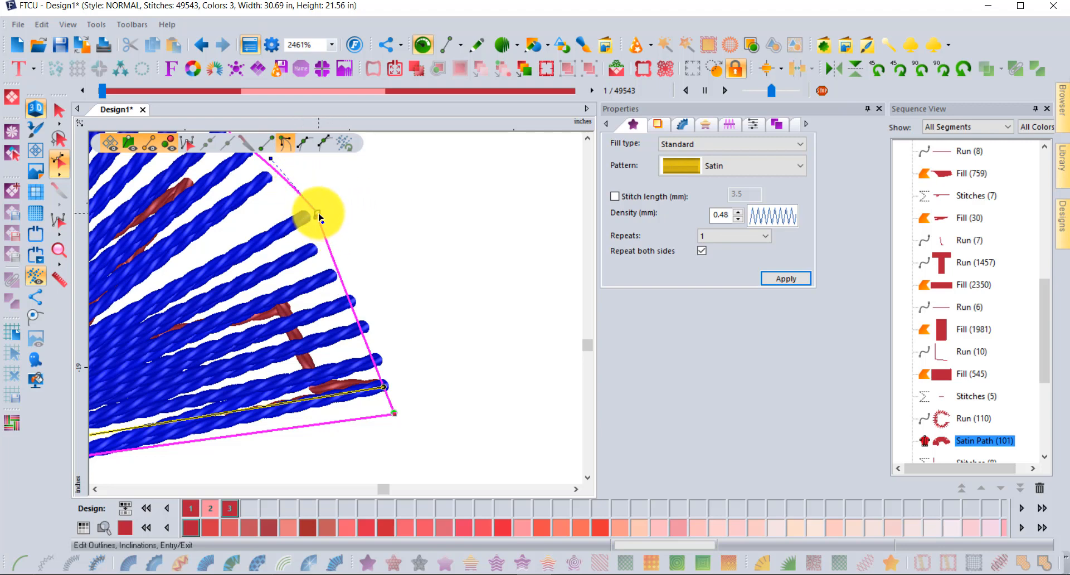
right_click(318, 216)
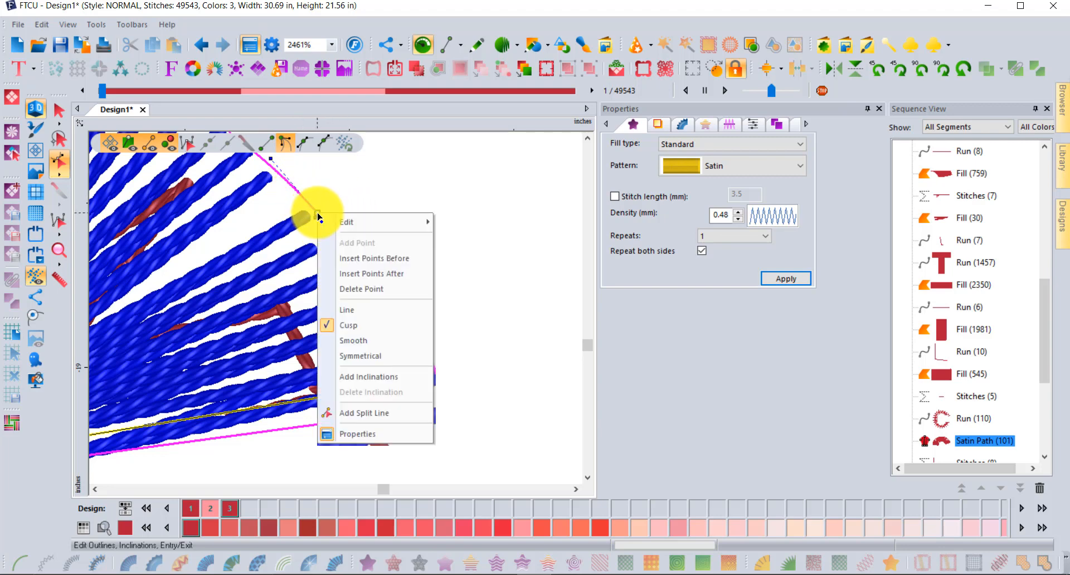
click(357, 341)
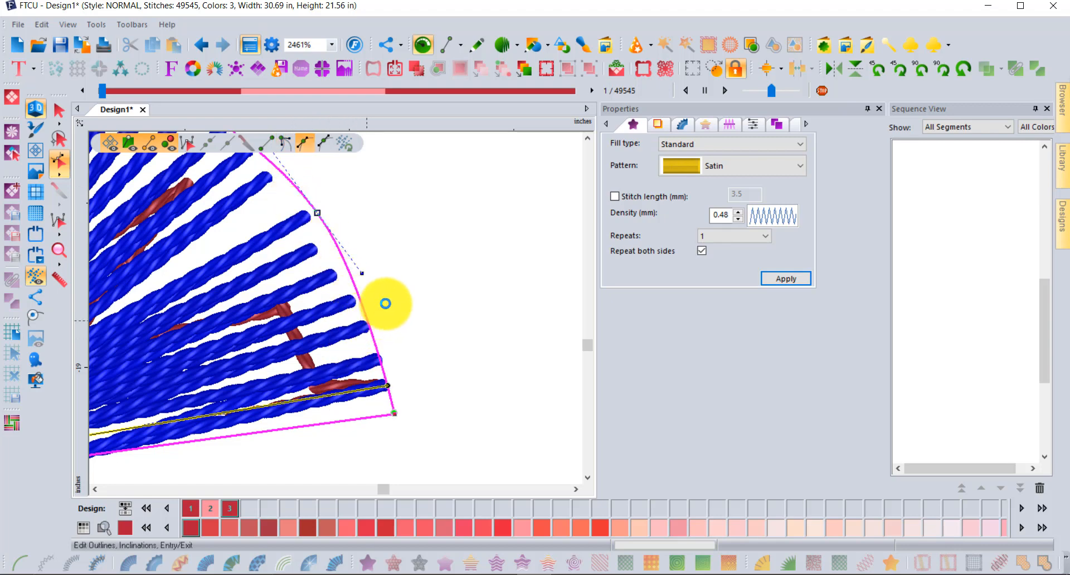
scroll(386, 297, down, 1)
scroll(385, 298, down, 1)
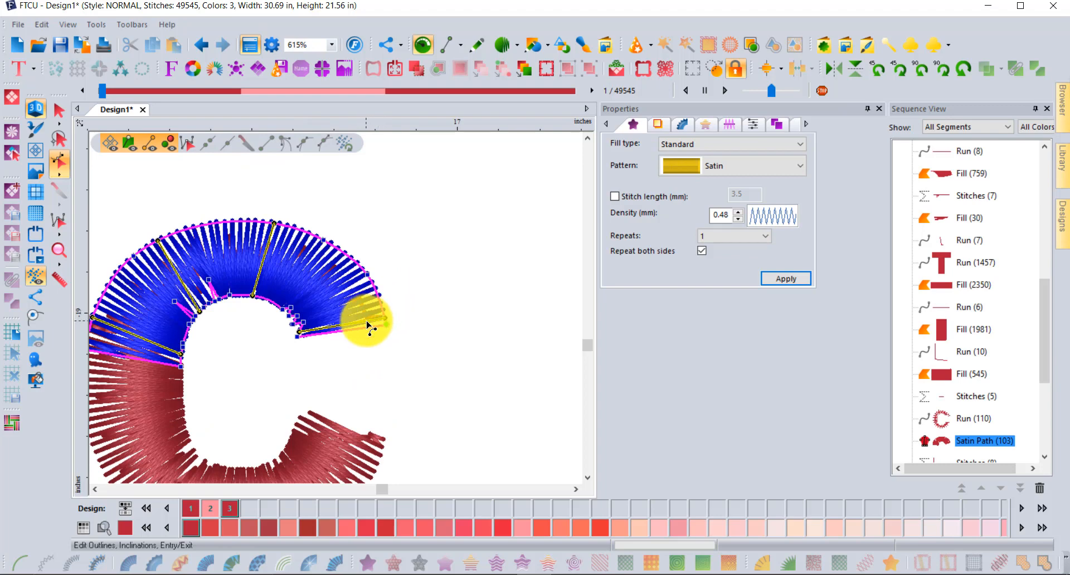
scroll(368, 324, down, 1)
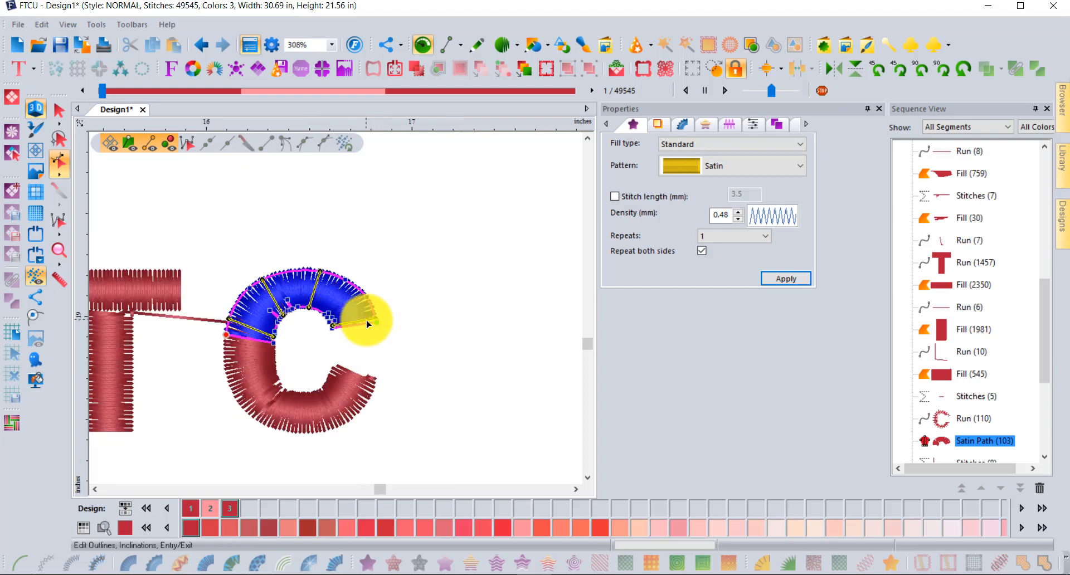
Select all segments of the small converted TC, enlarge them proportionally to about 2.06 × 0.98 inches, and clear the selection.
click(55, 112)
scroll(279, 293, down, 1)
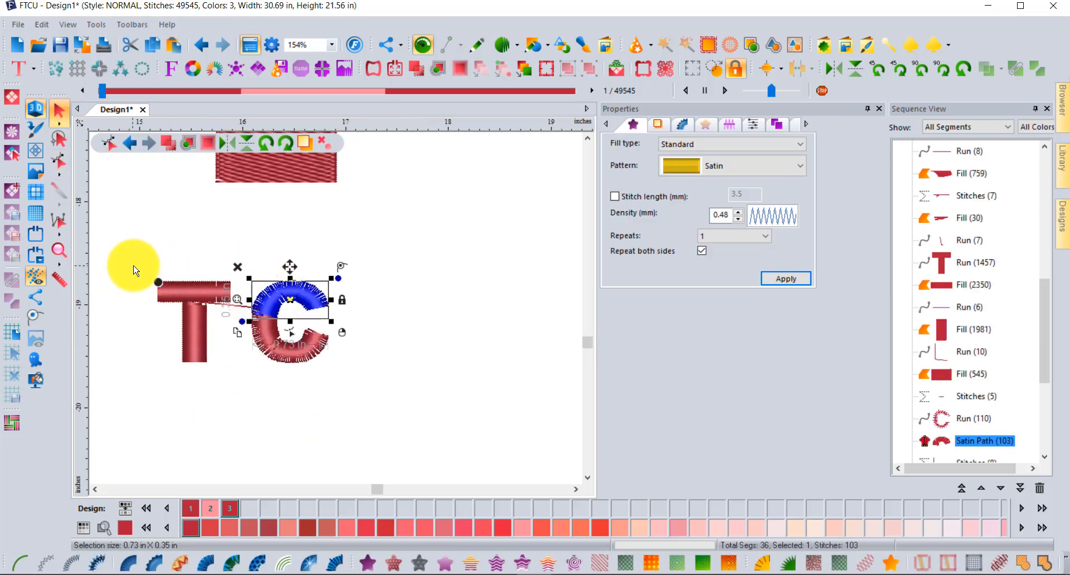
drag(133, 270, 362, 399)
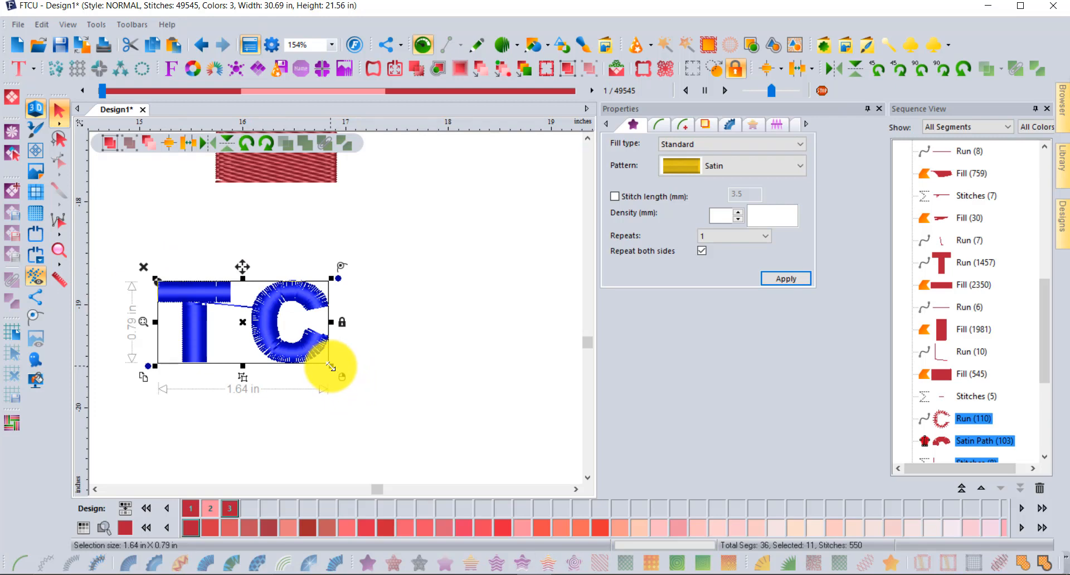
drag(330, 367, 371, 388)
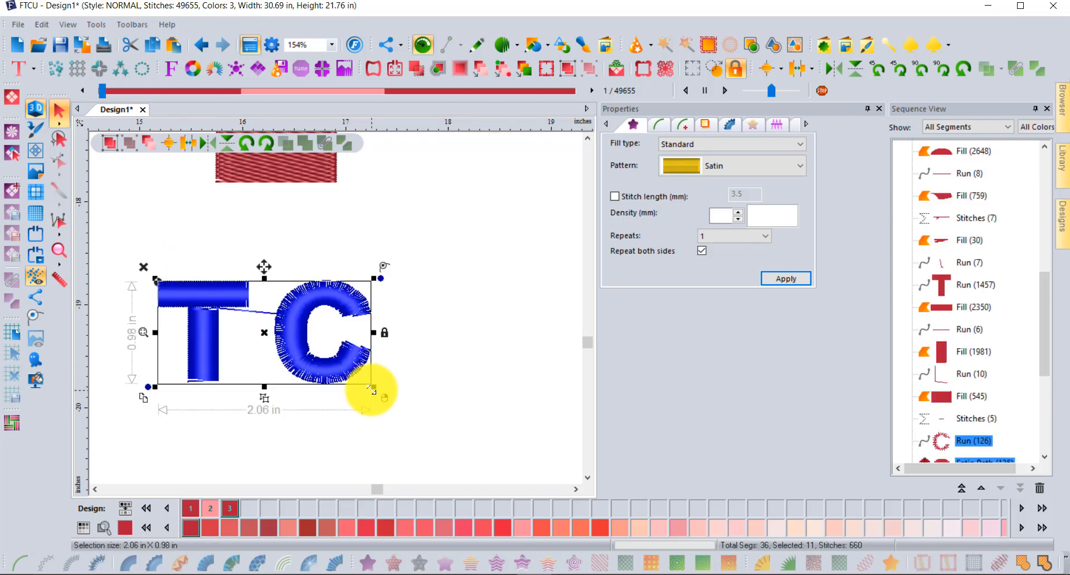
click(419, 302)
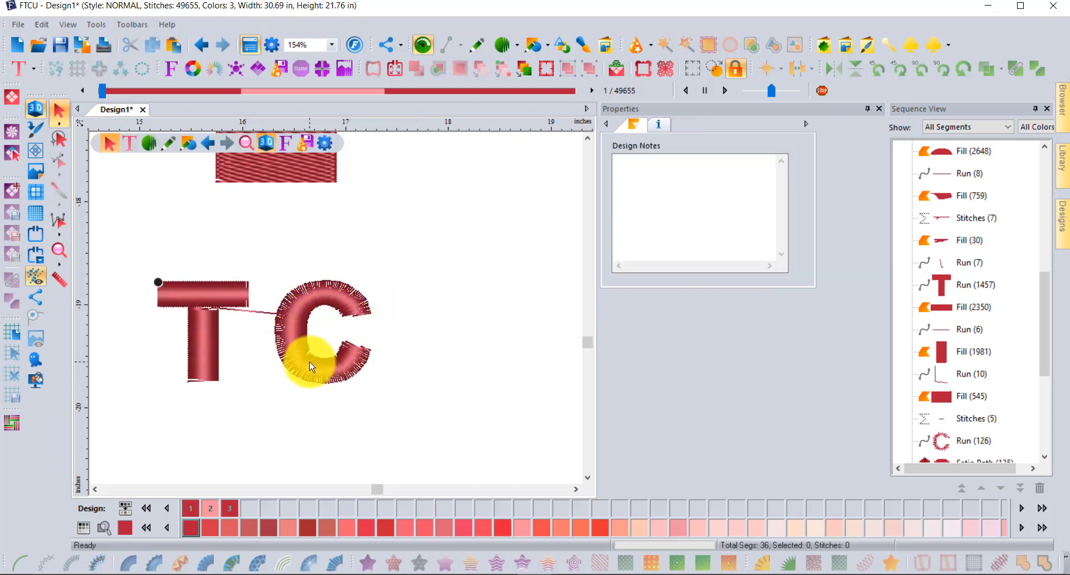
Open the upper satin path of the small converted C for outline editing and delete the jagged inner-edge points near its open end.
scroll(310, 367, up, 8)
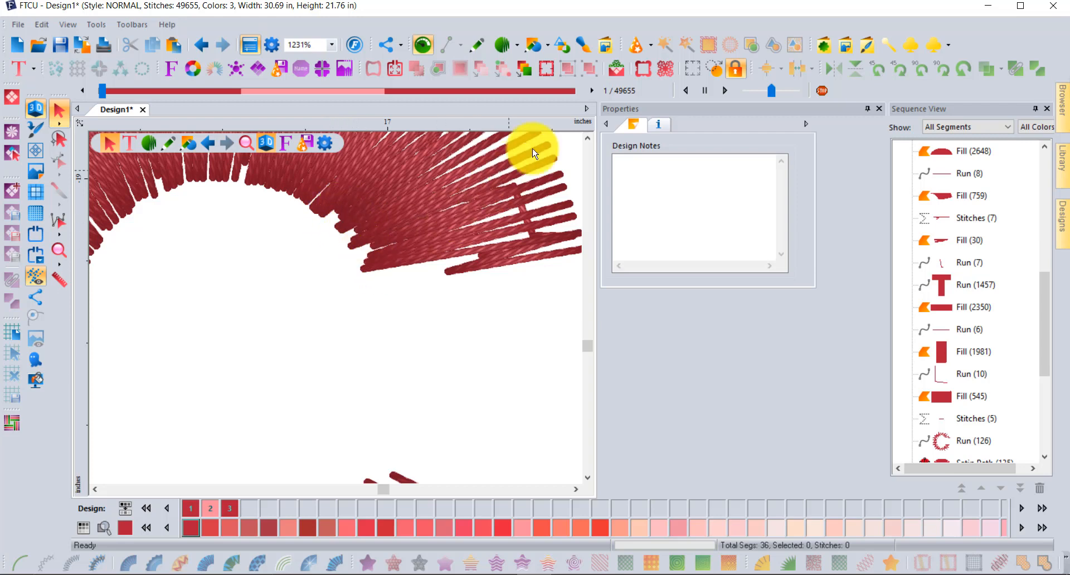
click(587, 137)
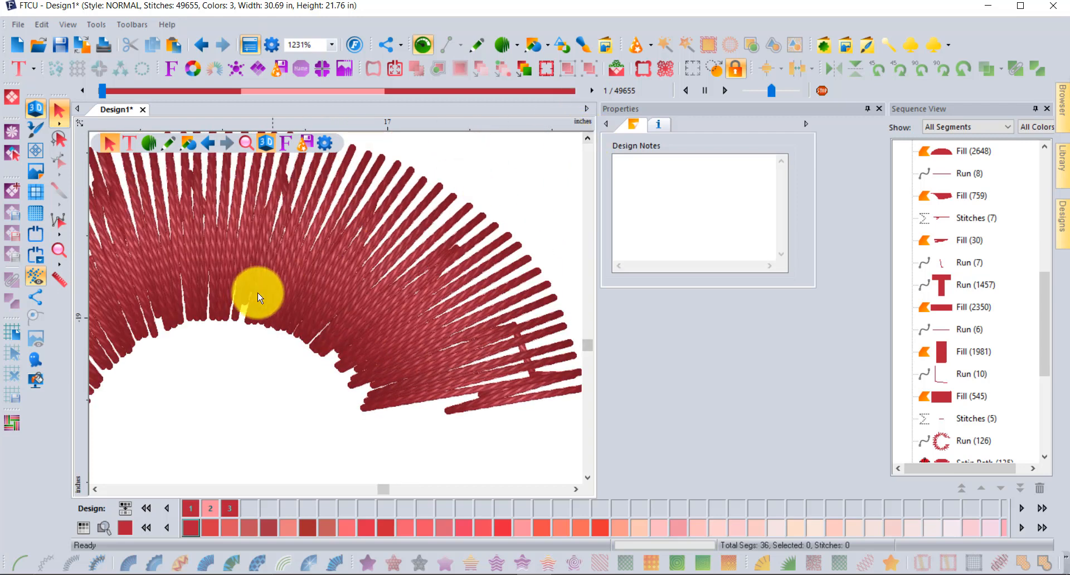
click(261, 333)
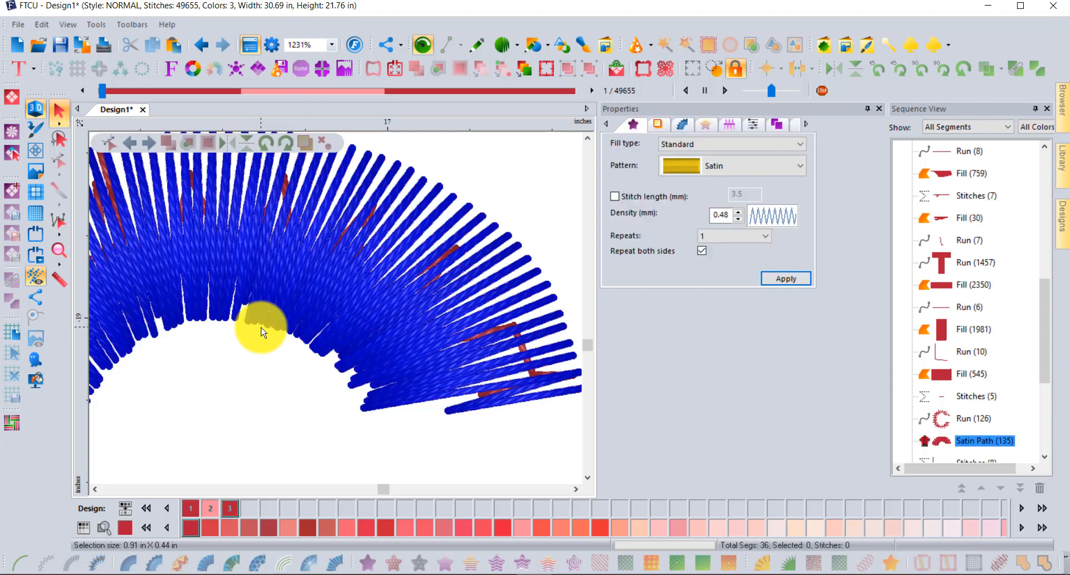
click(59, 159)
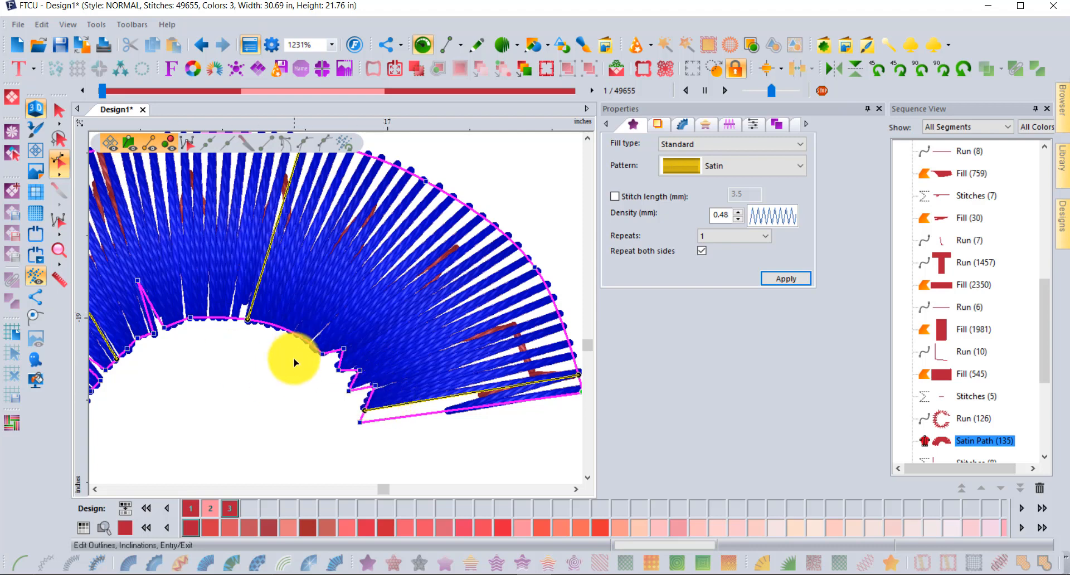
scroll(317, 361, up, 1)
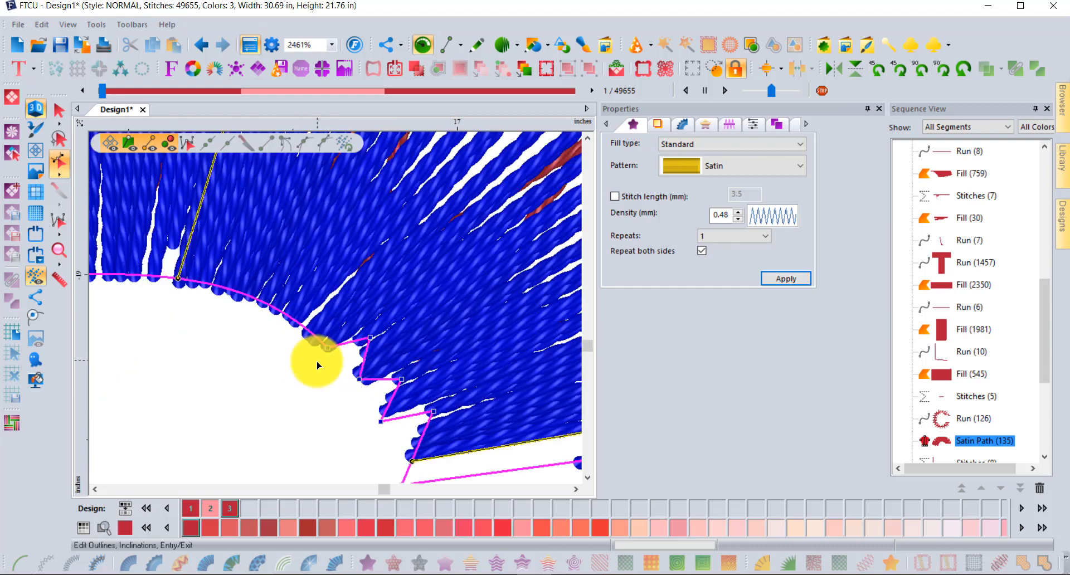
scroll(357, 400, down, 1)
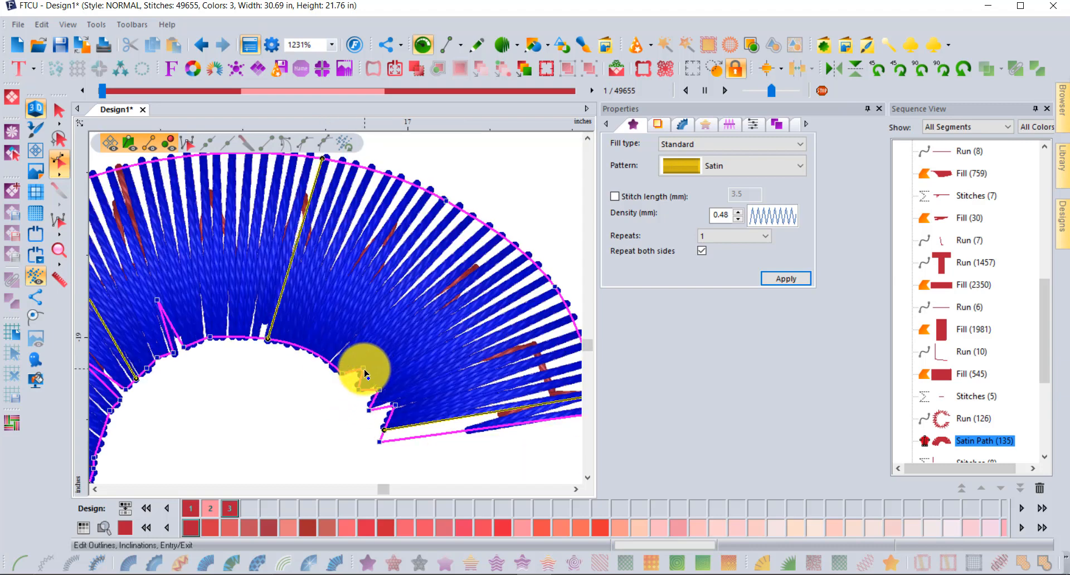
drag(363, 374, 394, 410)
key(Delete)
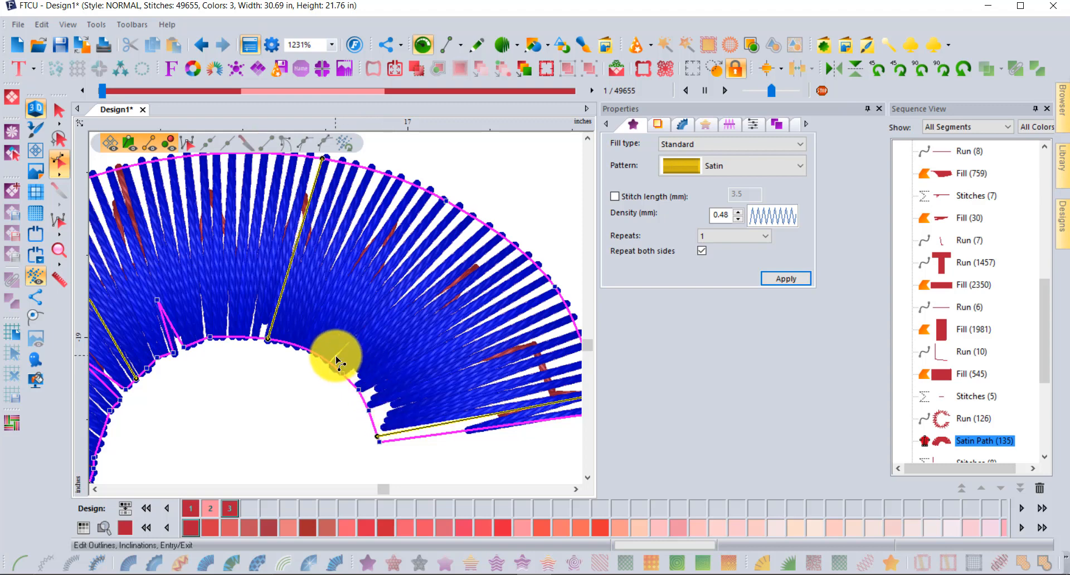
right_click(375, 438)
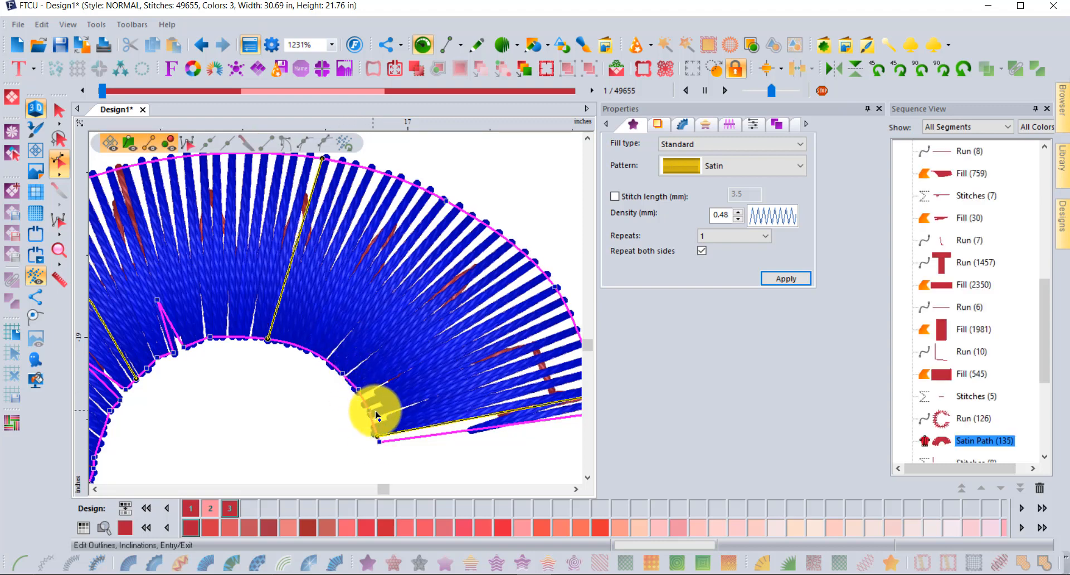
Open the first small C's satin path for outline editing and reposition both ends of its upper inclination line close alongside the open end edge.
scroll(334, 341, down, 3)
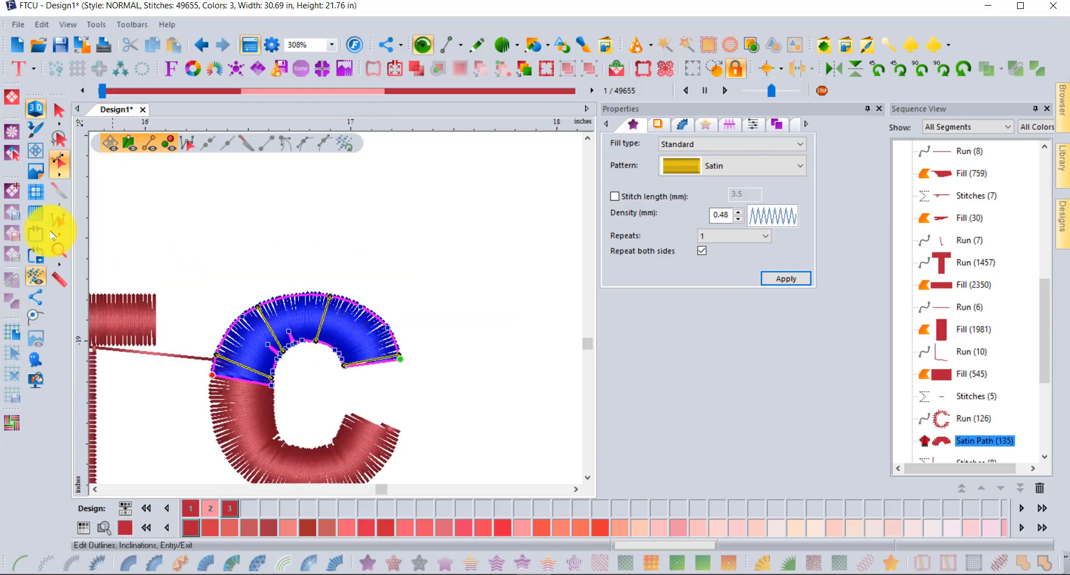
click(61, 245)
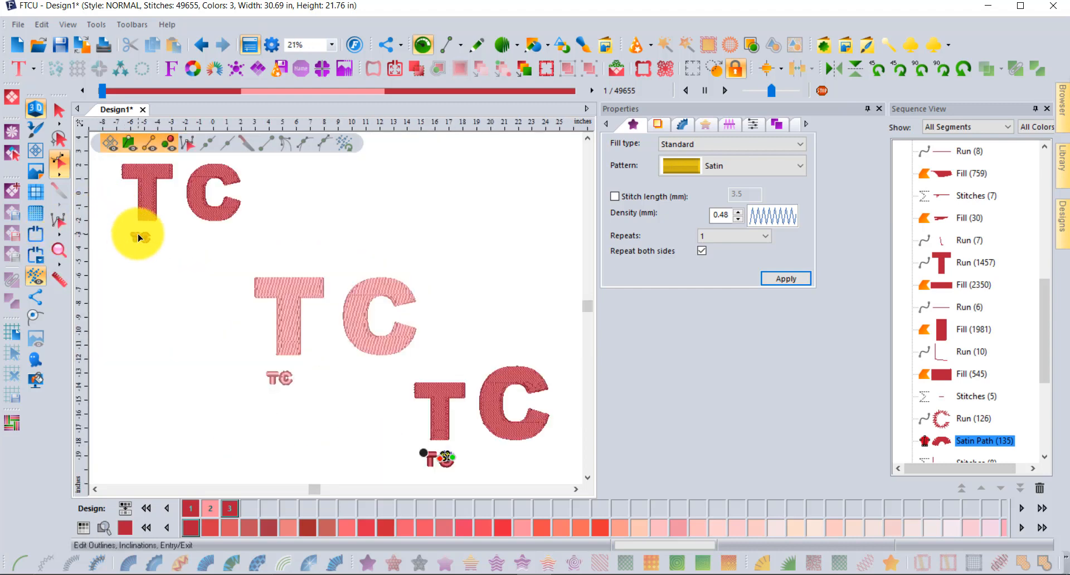
scroll(138, 238, up, 8)
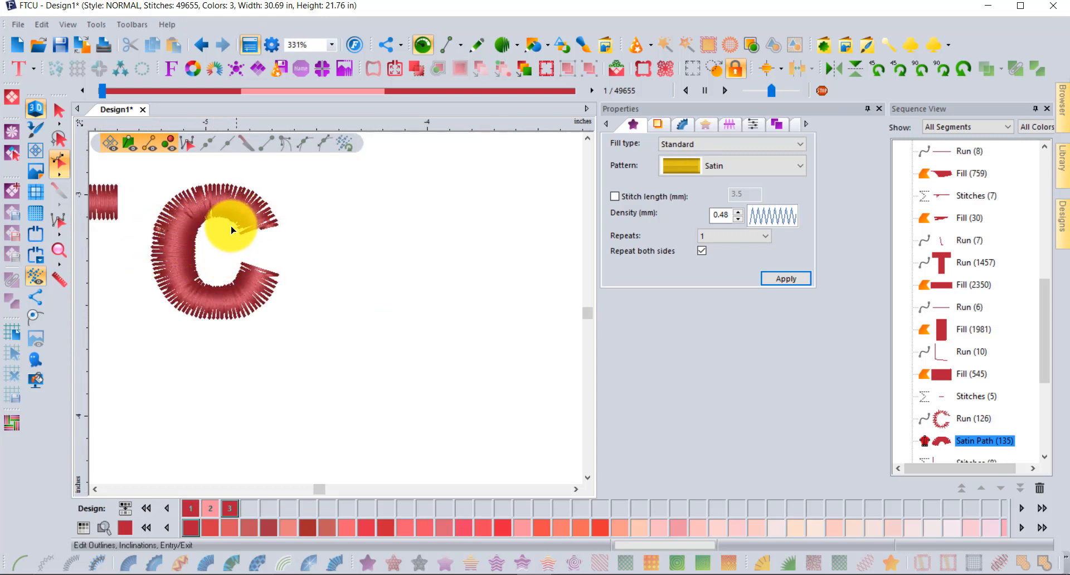
scroll(245, 234, up, 2)
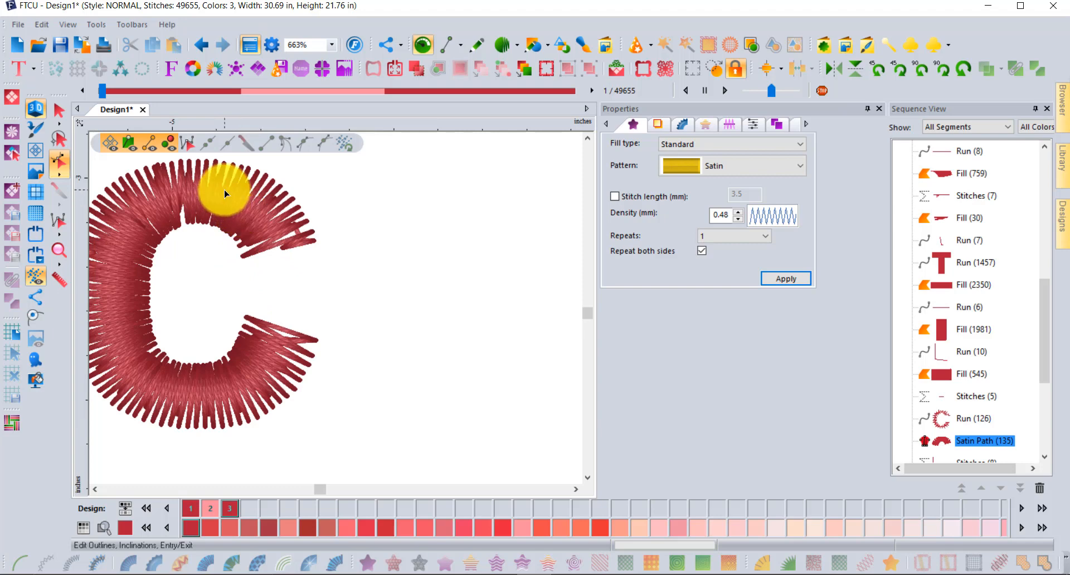
click(209, 162)
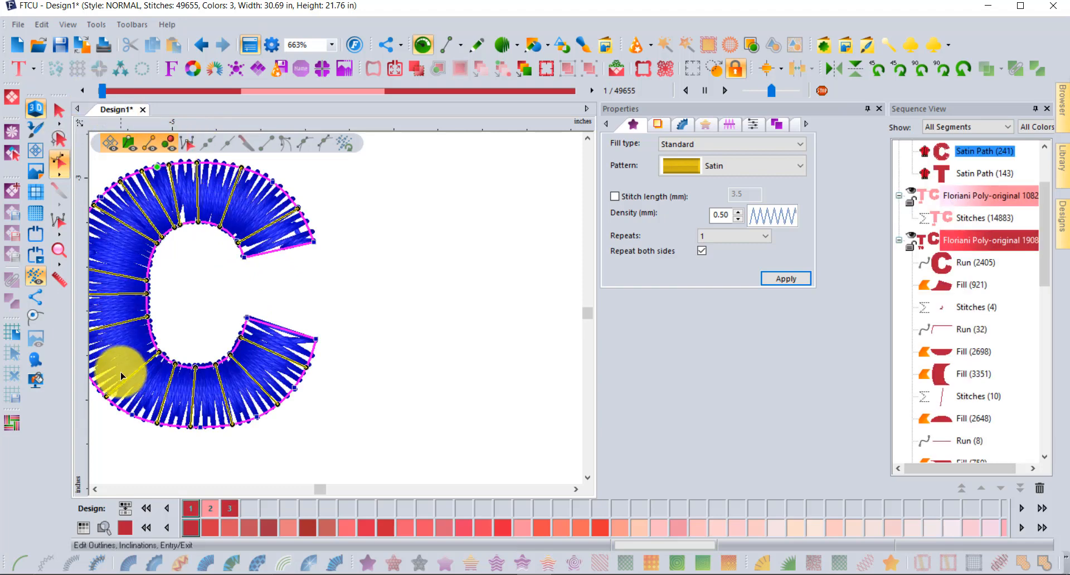
click(95, 492)
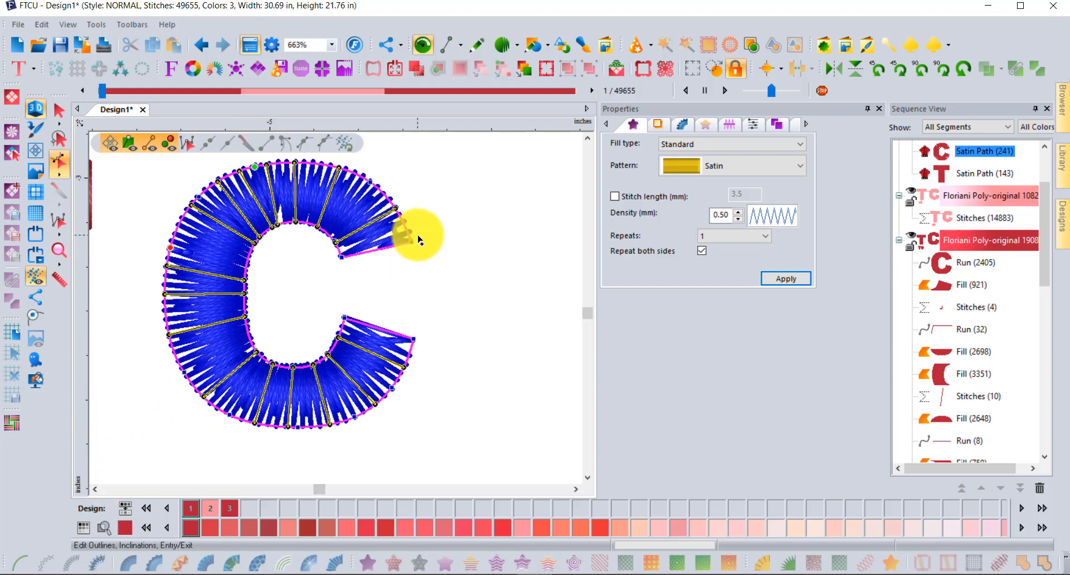
scroll(418, 228, up, 2)
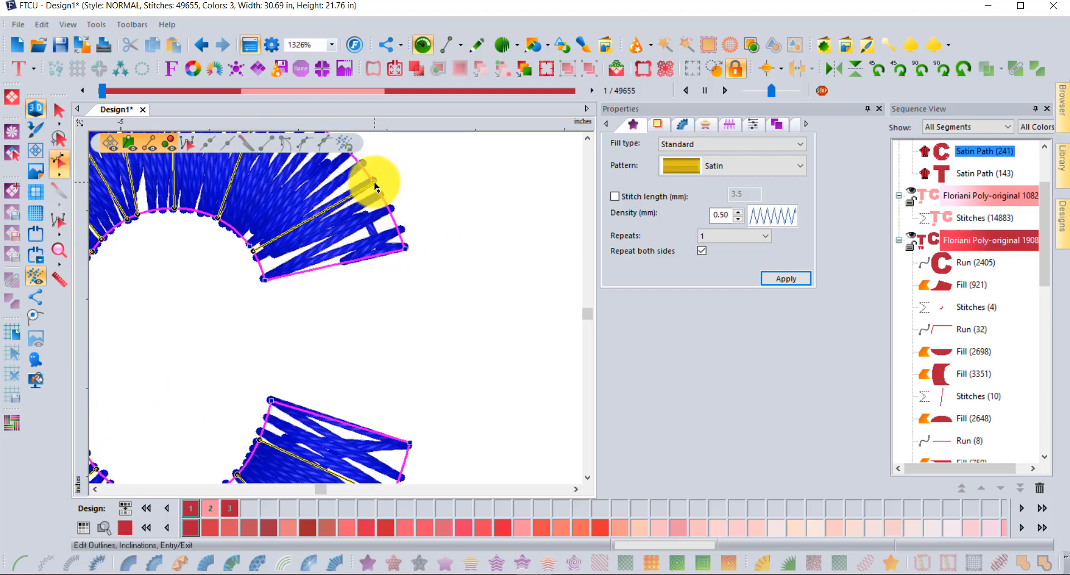
drag(371, 183, 406, 232)
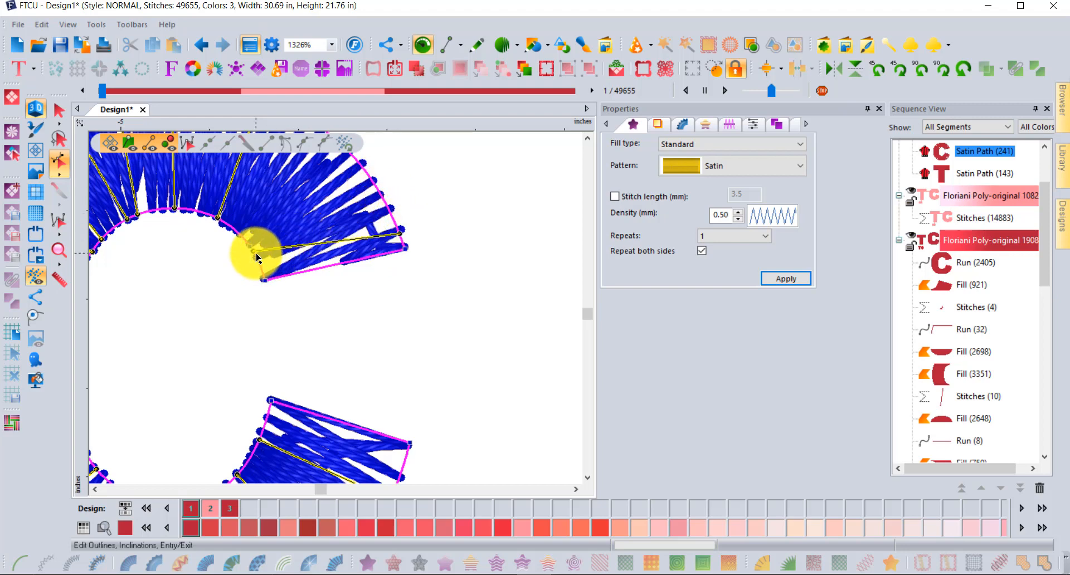
drag(255, 251, 266, 270)
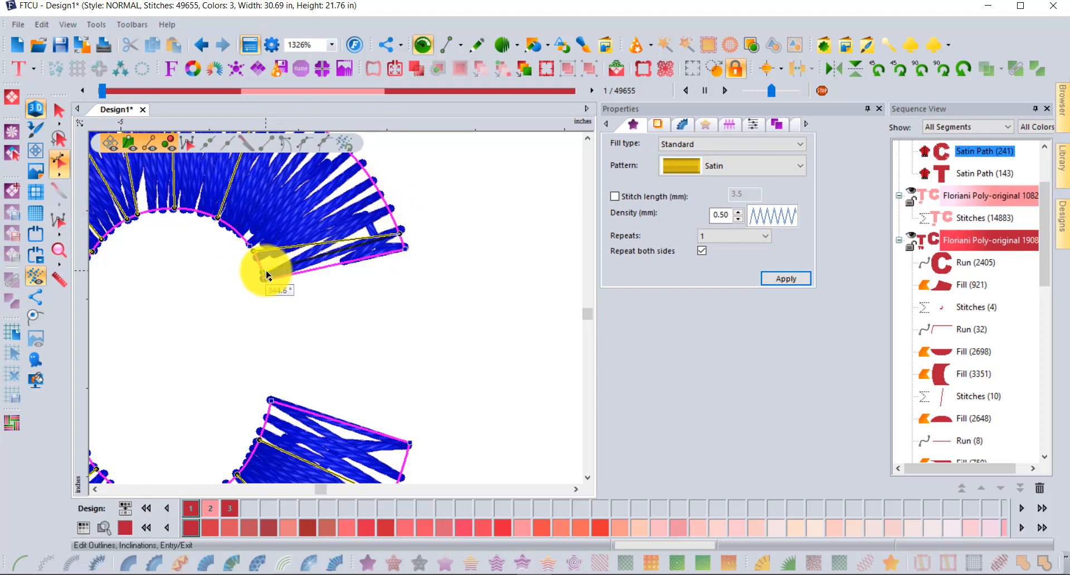
drag(267, 273, 265, 273)
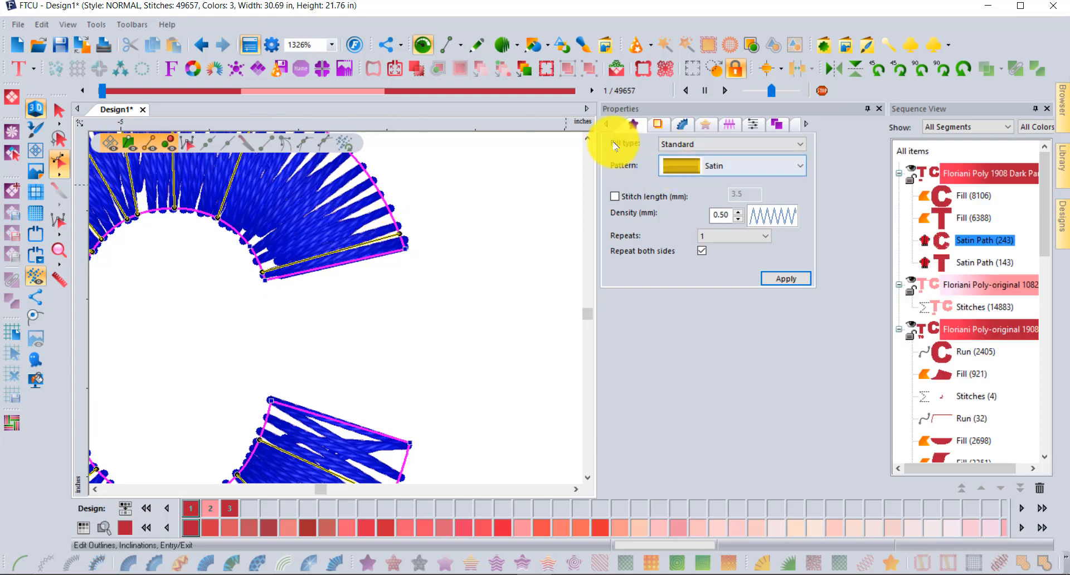
Turn off the 3D stitch display and inspect the stitch lines and outline points around the first small C's upper open end.
scroll(559, 155, up, 1)
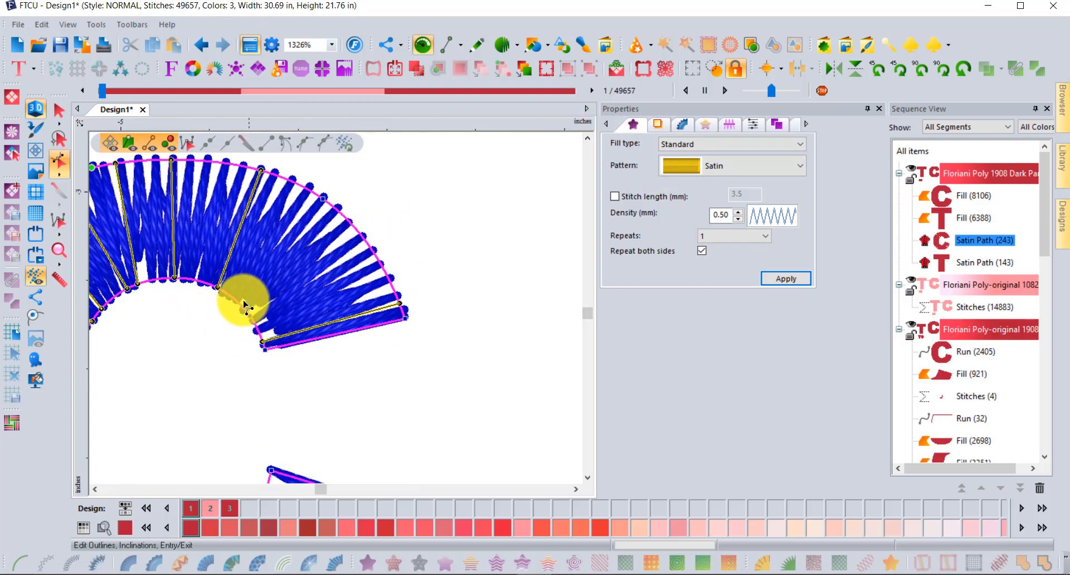
scroll(248, 318, up, 4)
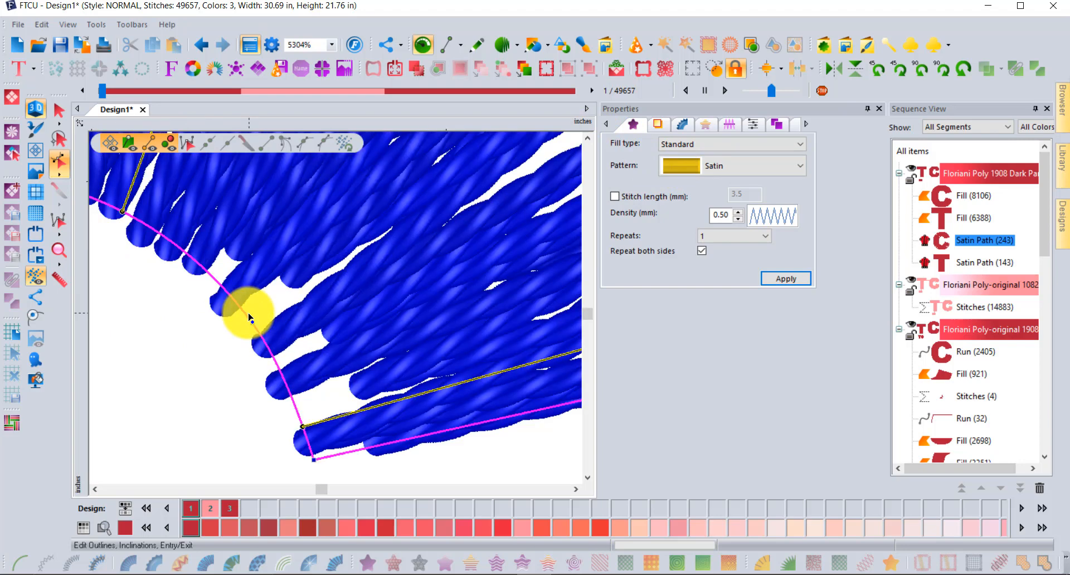
click(39, 112)
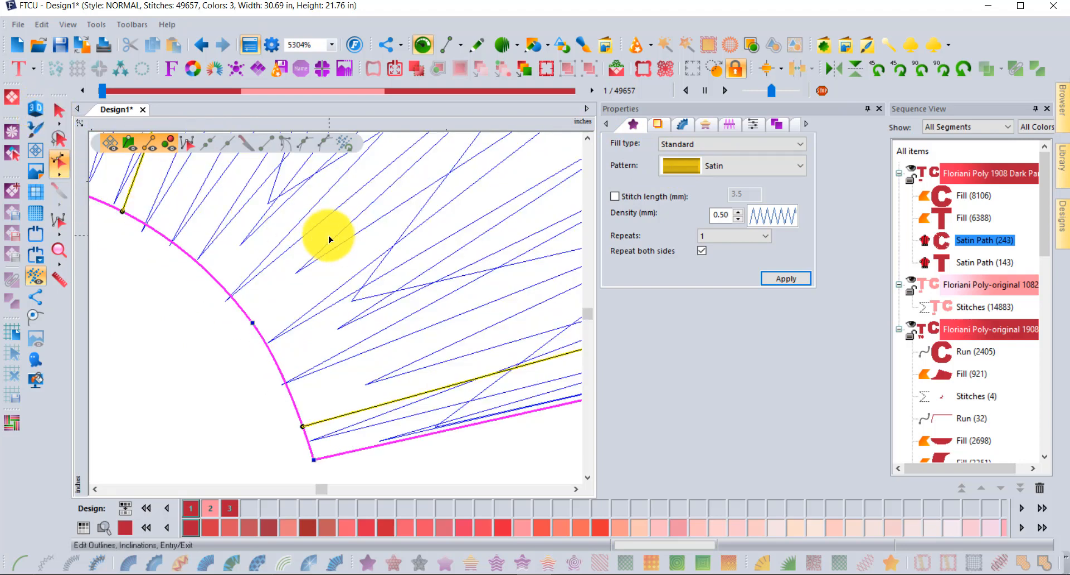
scroll(330, 242, down, 1)
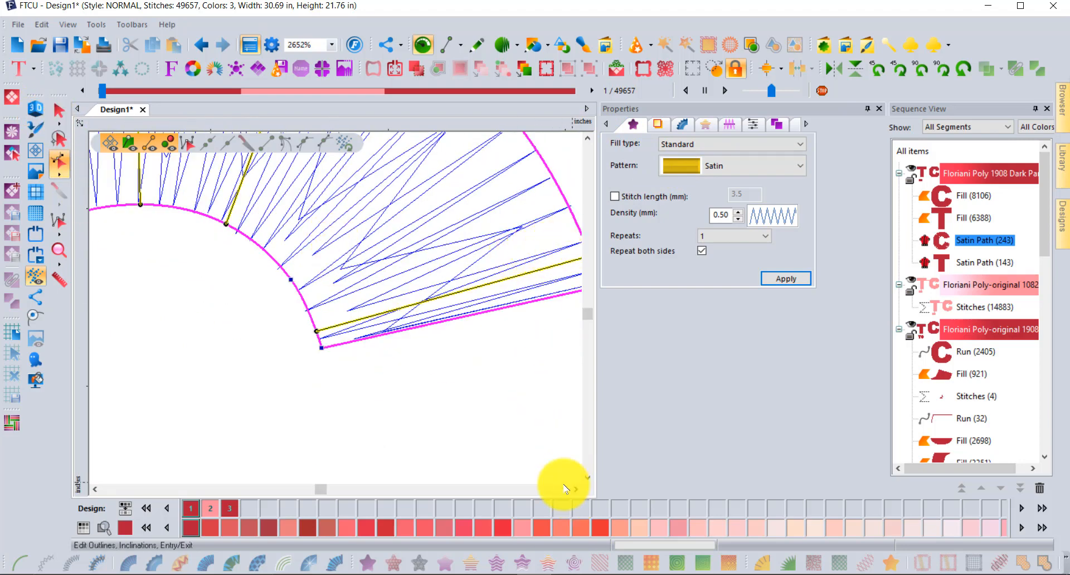
scroll(356, 377, down, 1)
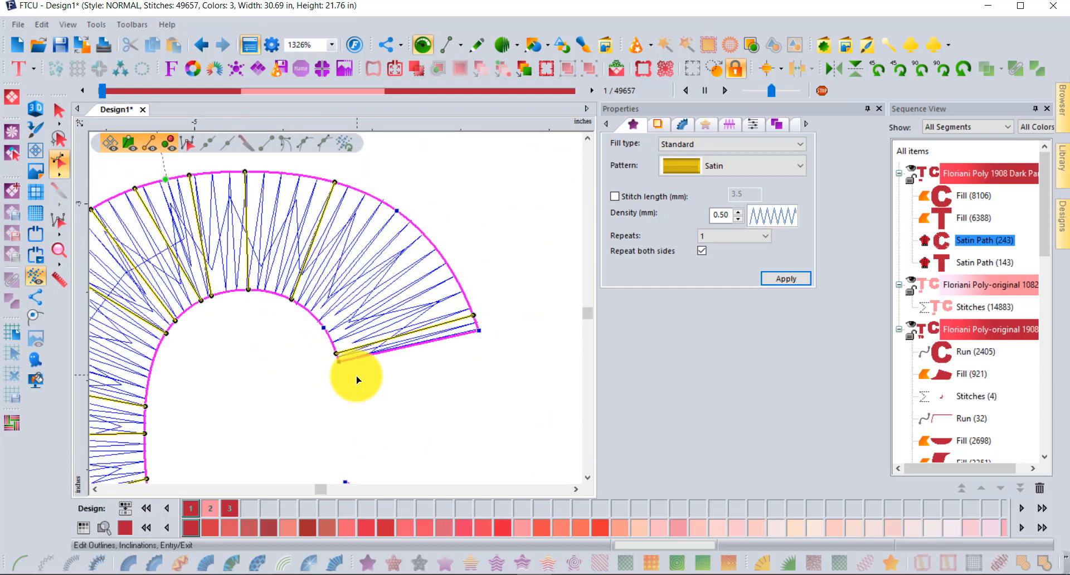
Examine the first small C's outline points, inclination lines and stitch angles around the whole letter, especially at its two open ends.
click(58, 249)
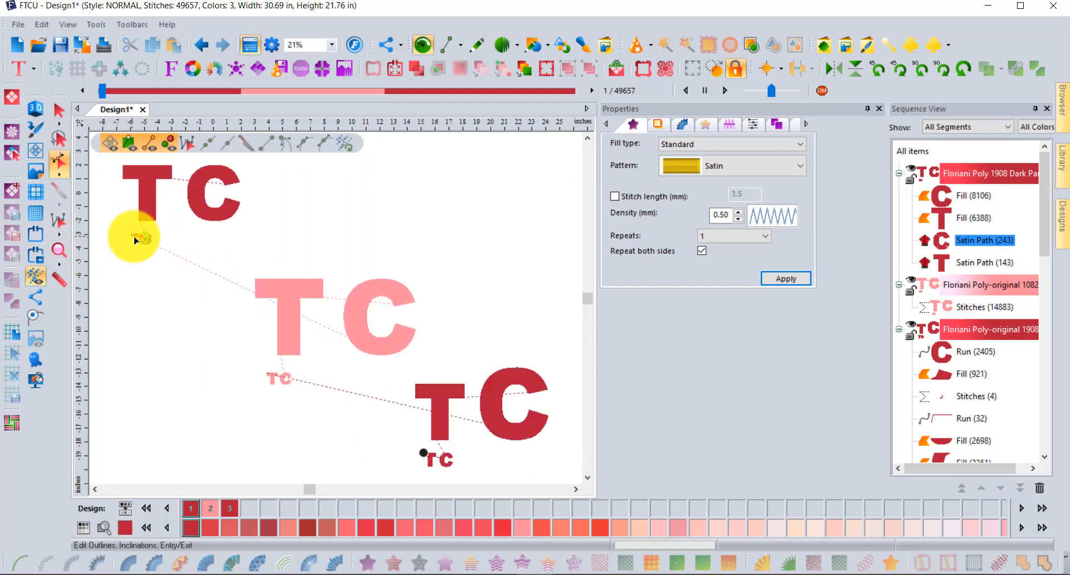
scroll(140, 240, up, 3)
scroll(140, 238, up, 1)
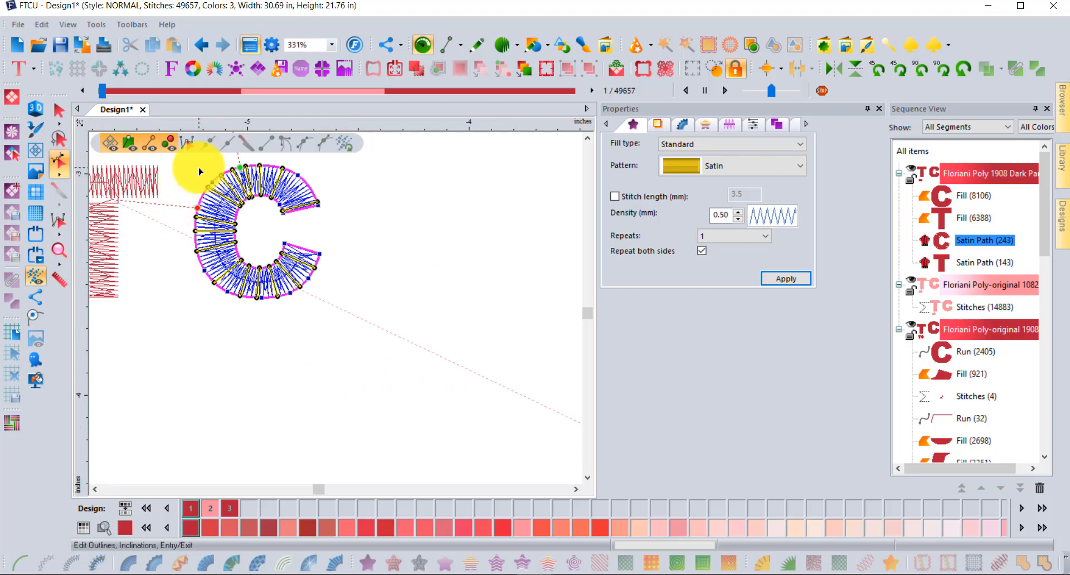
scroll(198, 168, up, 1)
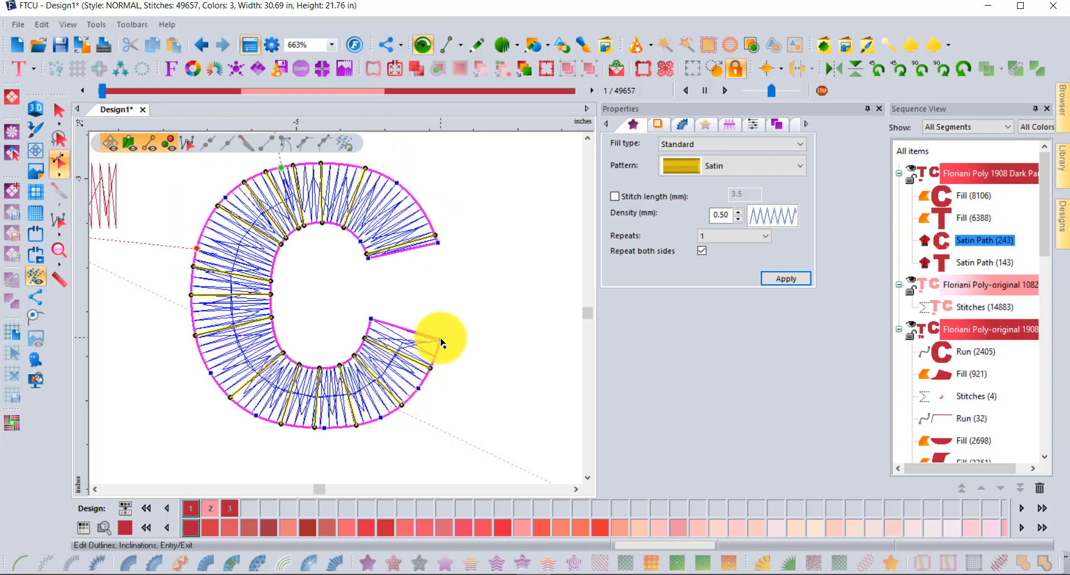
drag(442, 342, 383, 324)
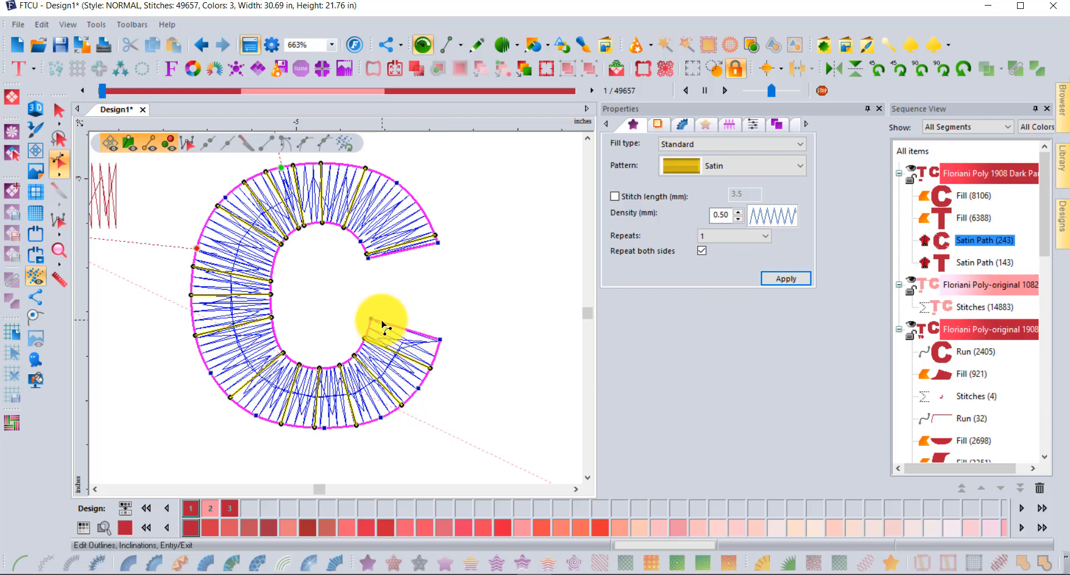
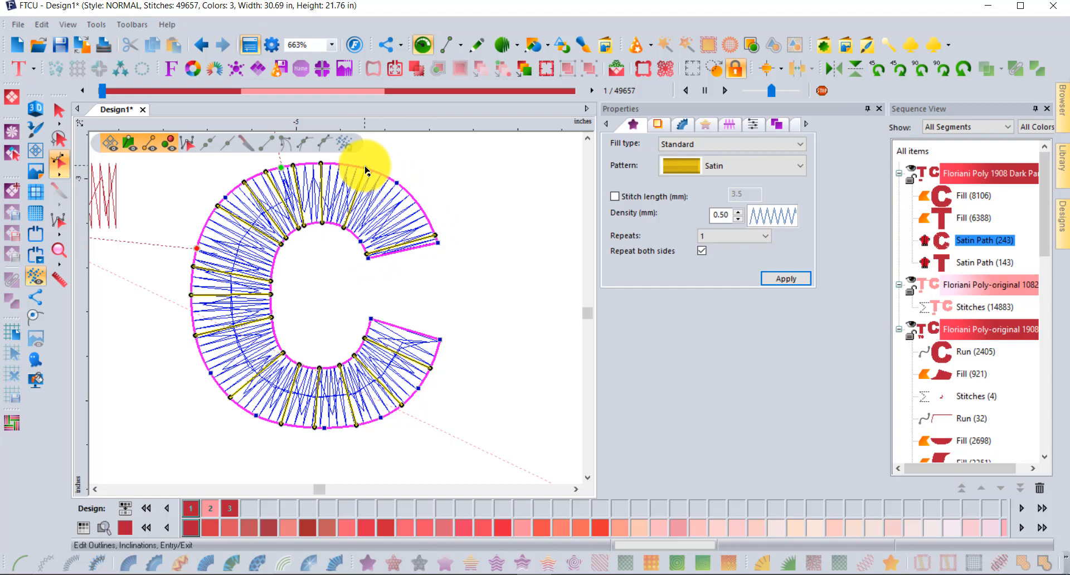
scroll(364, 240, up, 1)
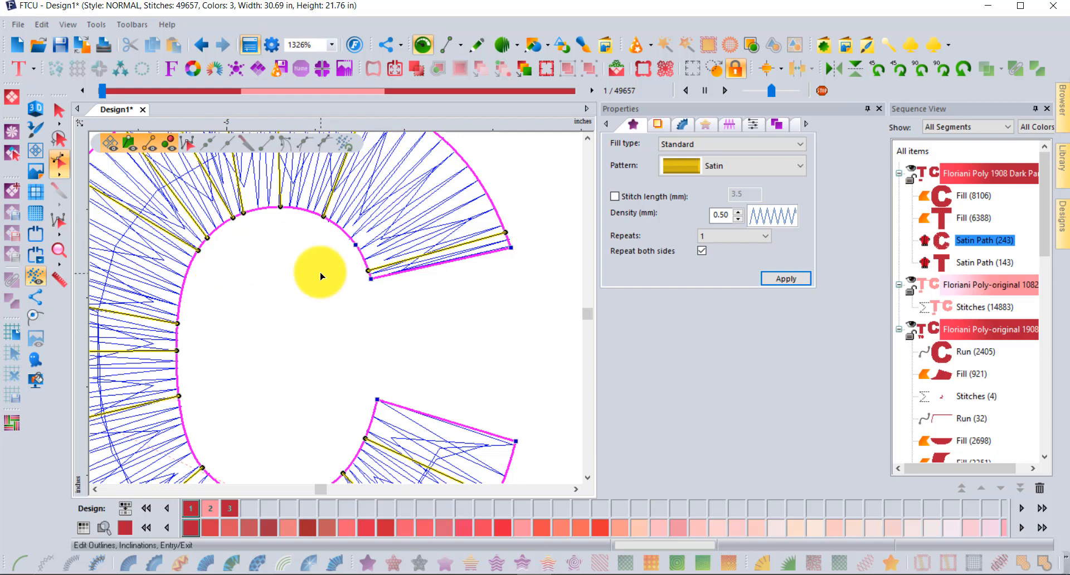
click(587, 137)
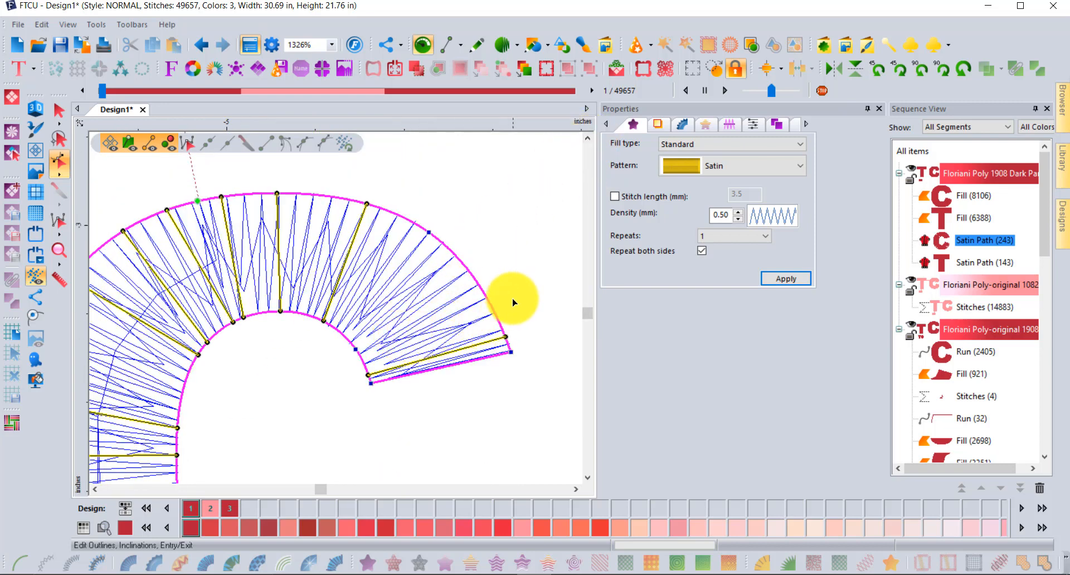
scroll(513, 302, up, 1)
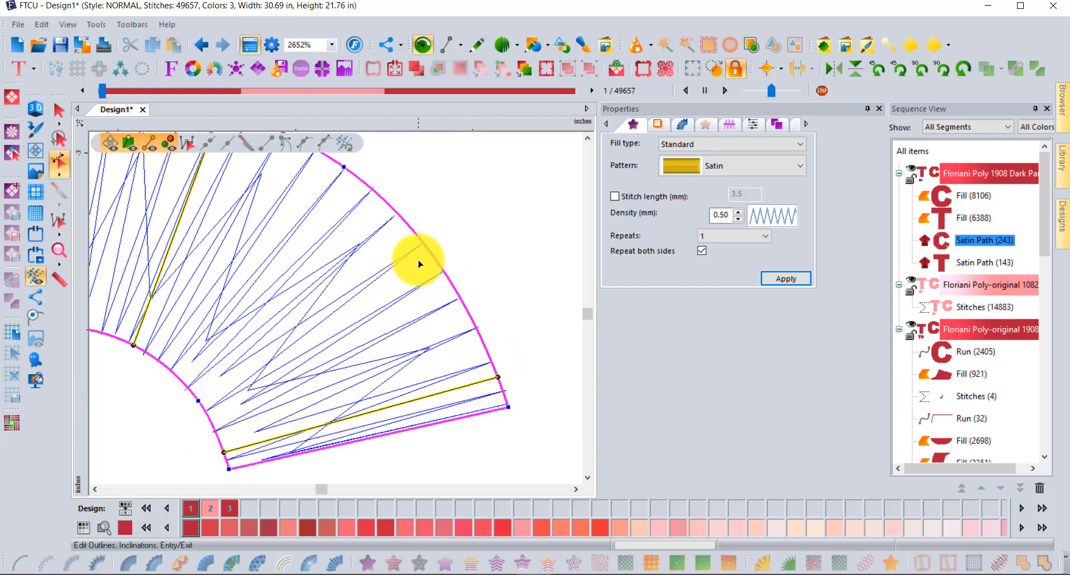
click(187, 388)
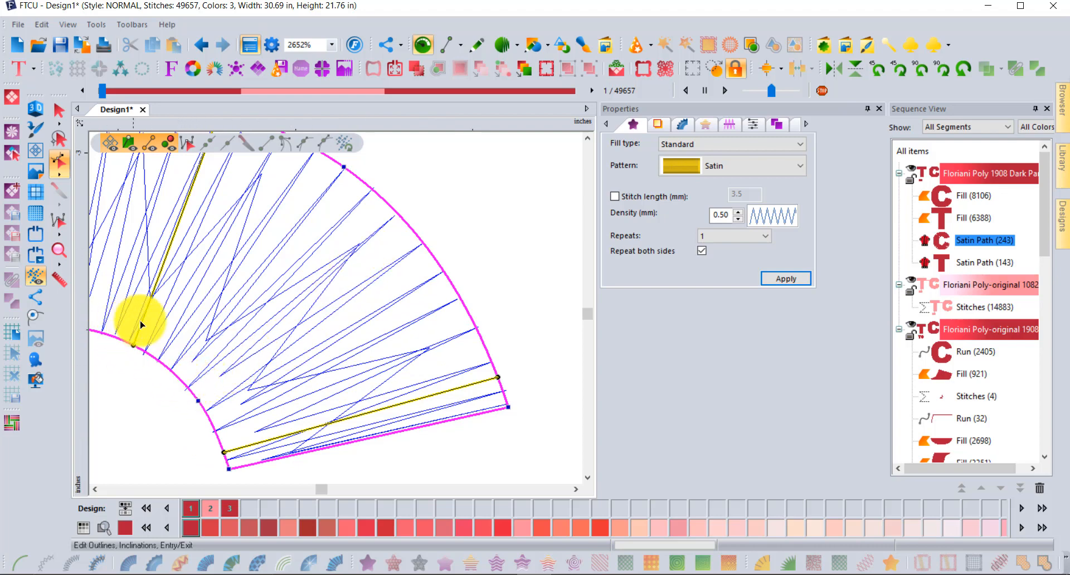
scroll(178, 347, down, 1)
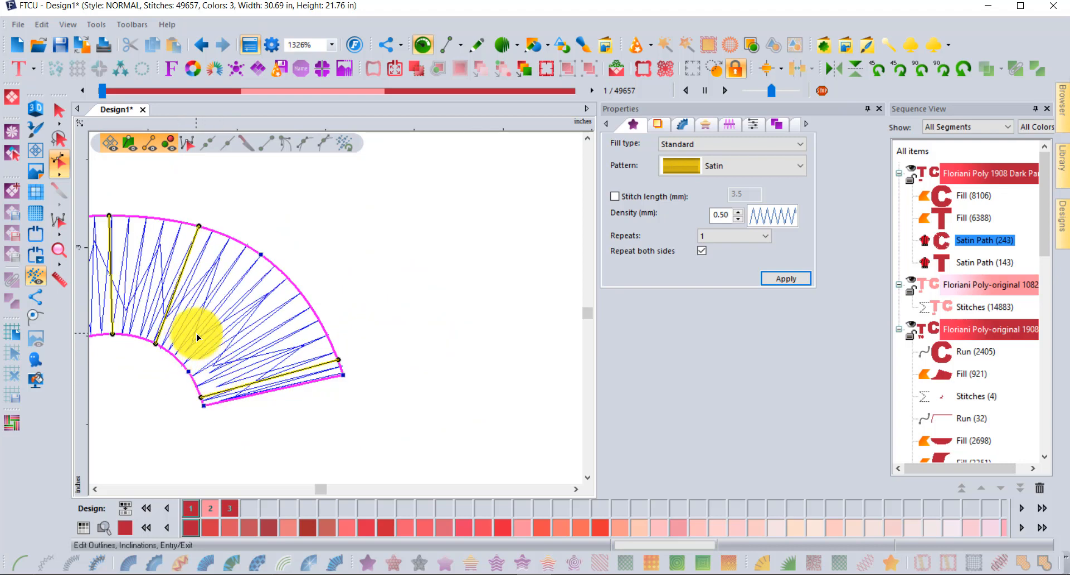
scroll(196, 337, down, 1)
click(95, 489)
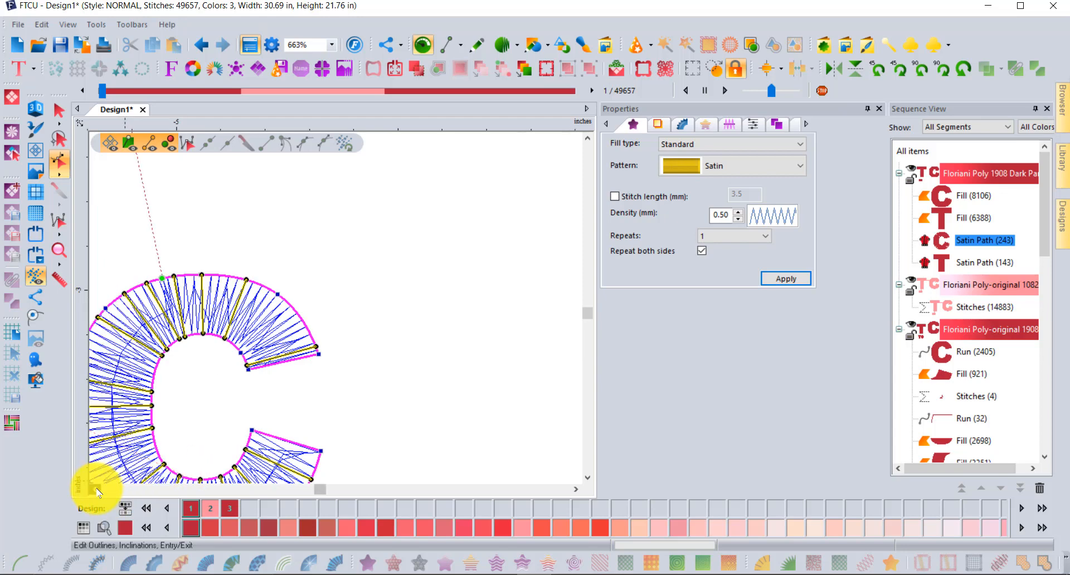
scroll(420, 389, down, 4)
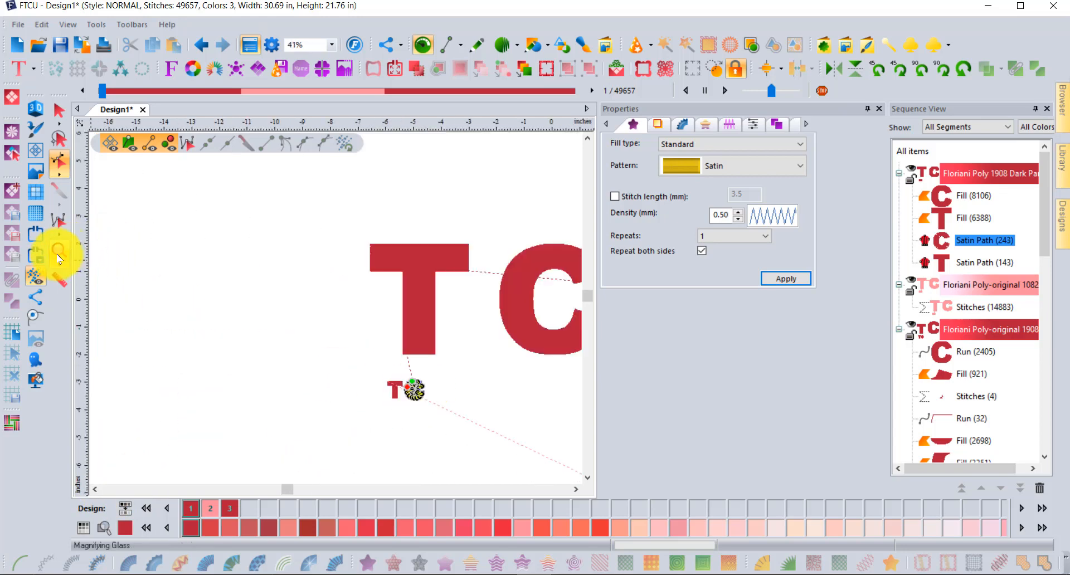
Open the lower satin path of the last small C for outline editing and examine the jagged points along its inner edge.
scroll(203, 354, down, 1)
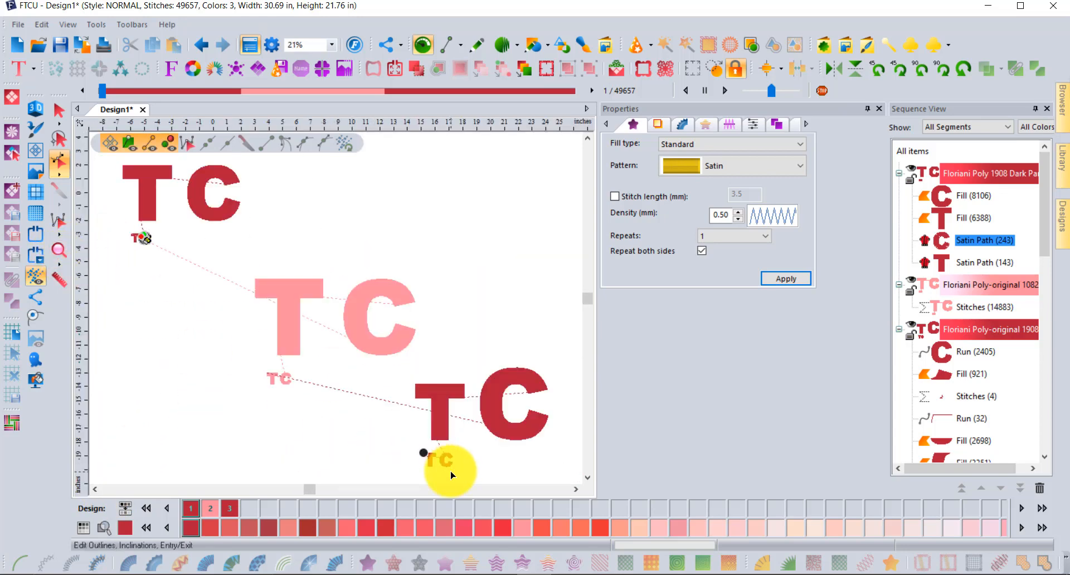
scroll(450, 467, up, 4)
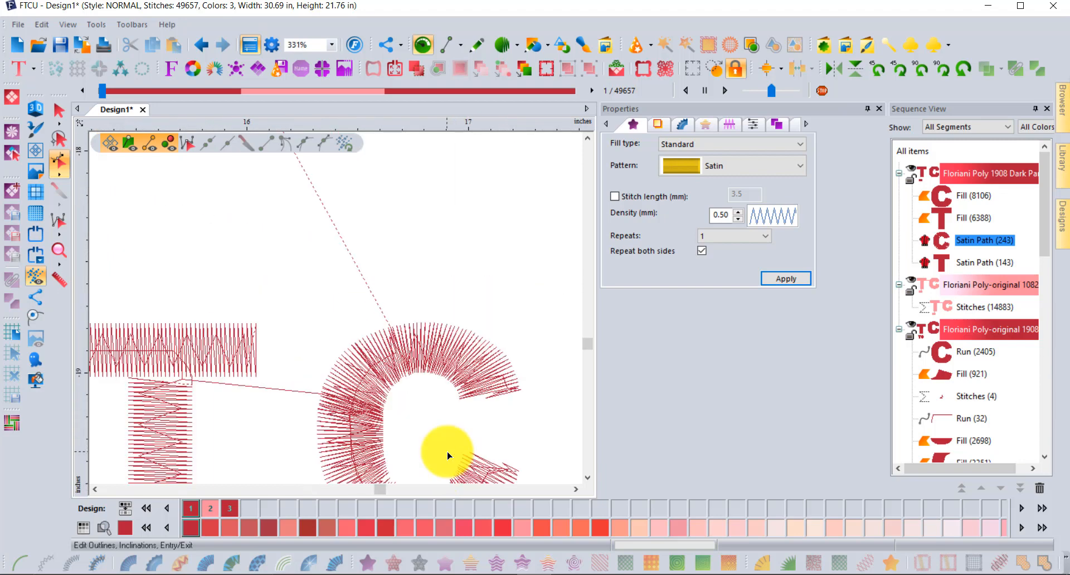
click(587, 478)
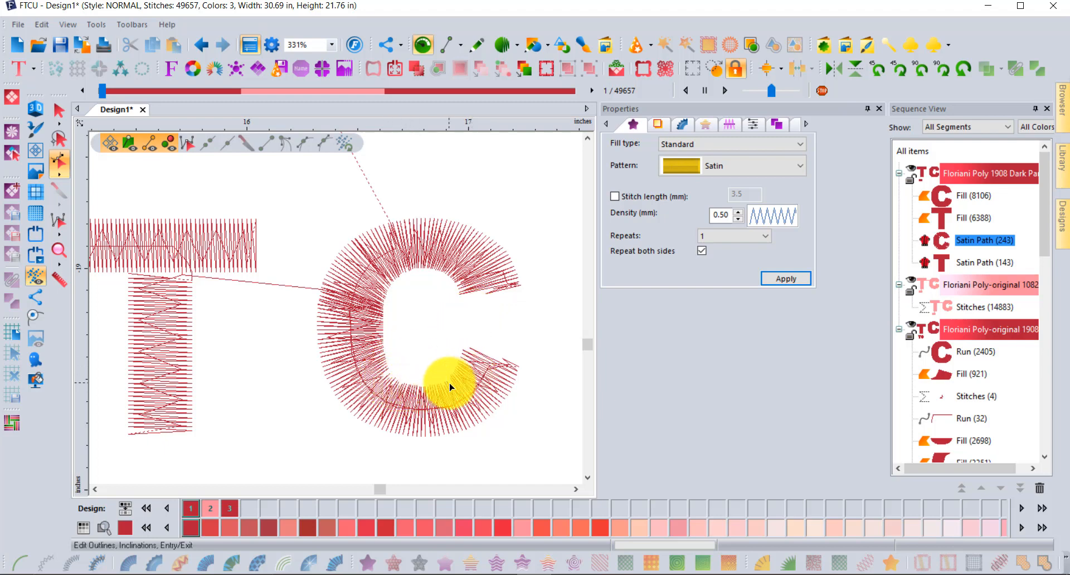
scroll(451, 386, up, 3)
scroll(451, 386, up, 3)
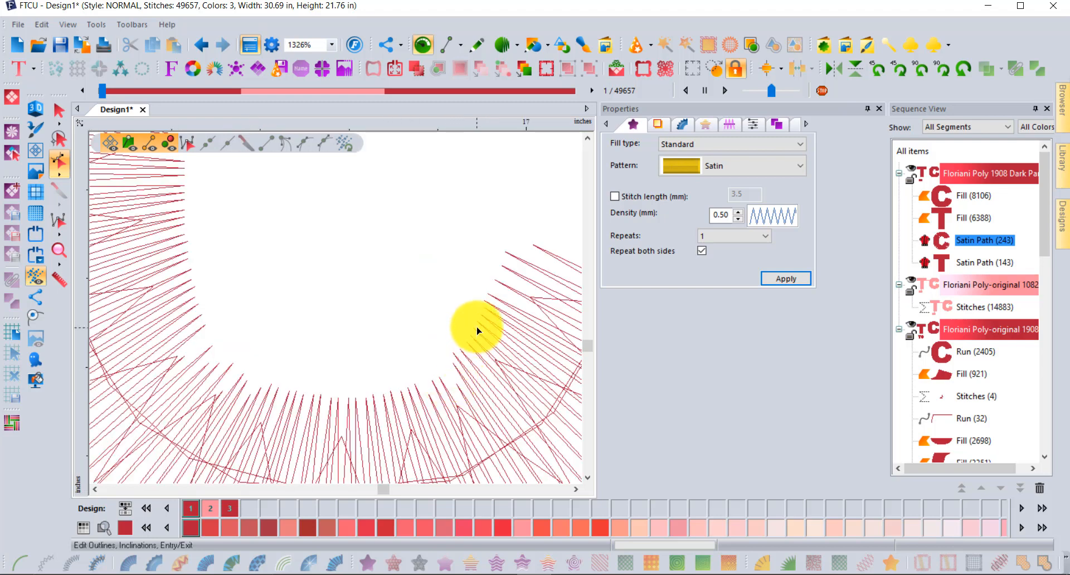
click(463, 344)
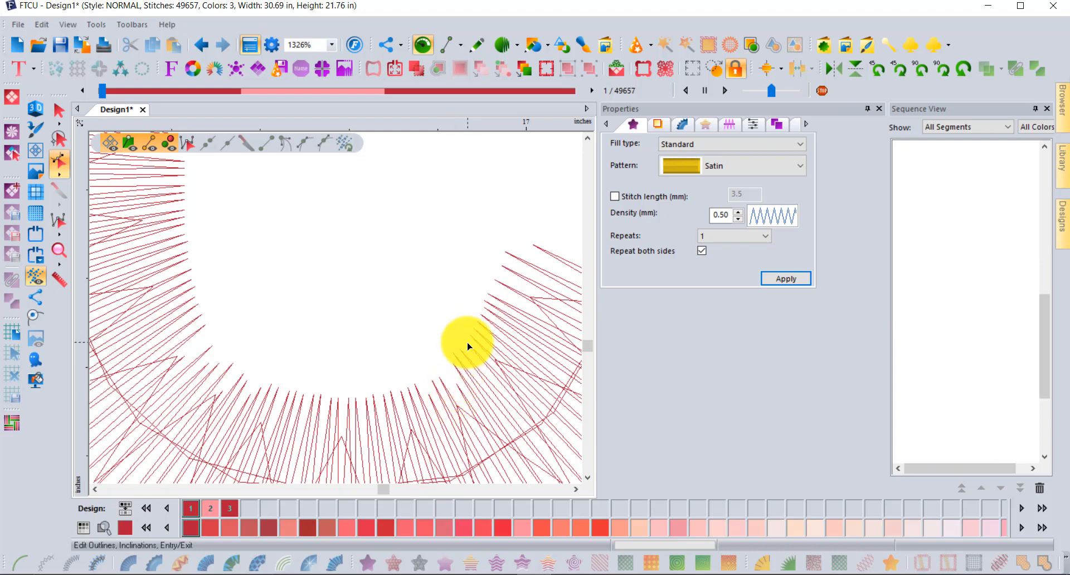
drag(451, 352, 456, 385)
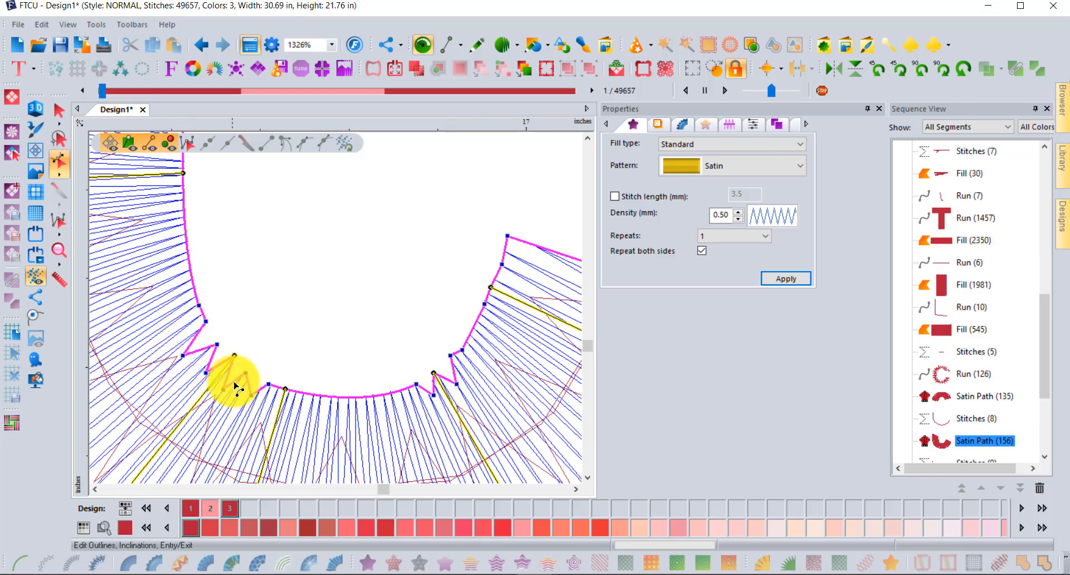
drag(252, 394, 251, 395)
drag(183, 355, 185, 359)
scroll(301, 306, down, 10)
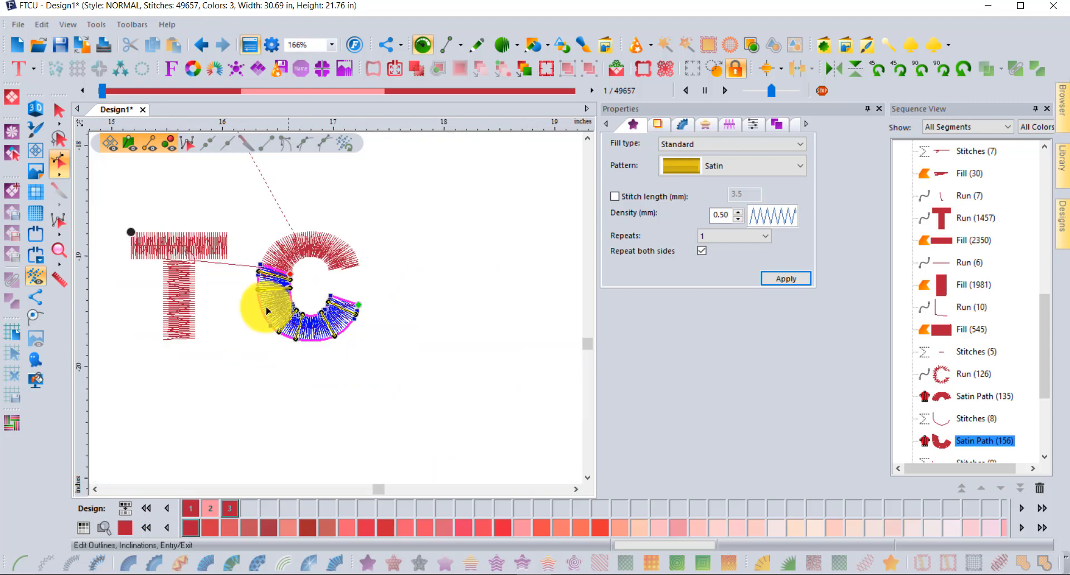
click(60, 110)
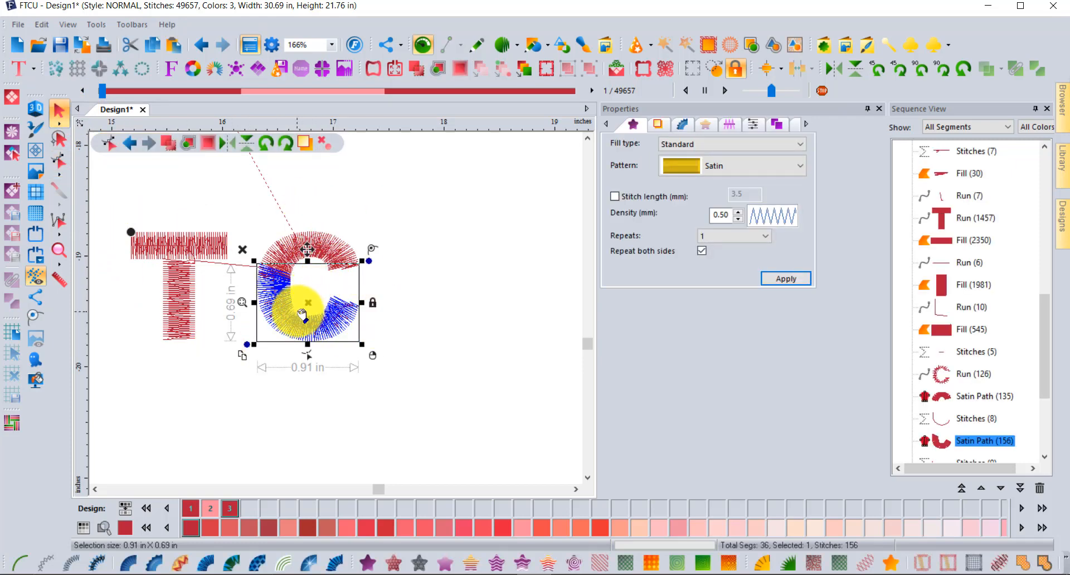
scroll(302, 315, up, 2)
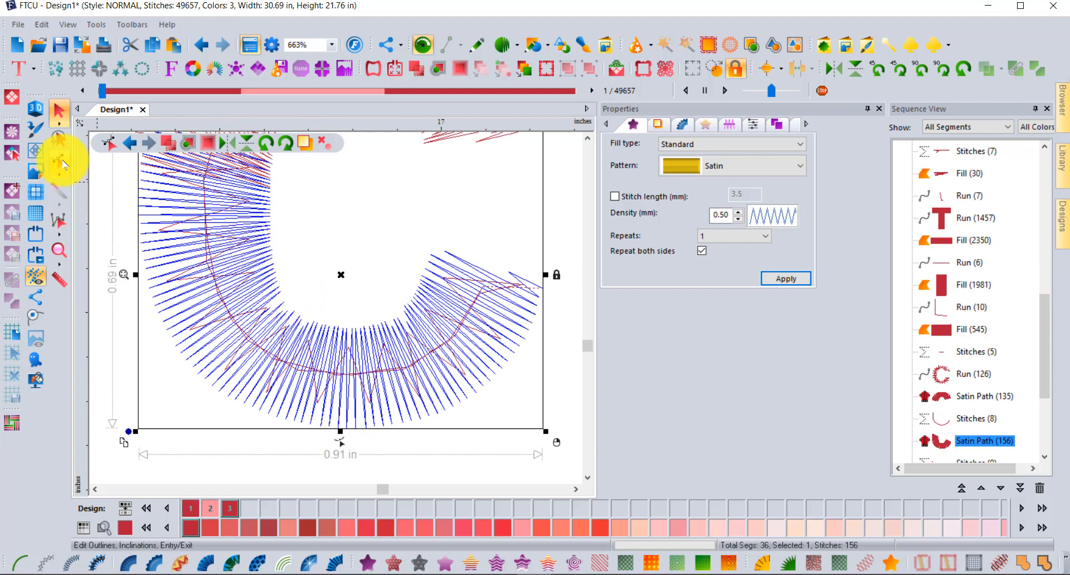
Delete the jagged points on the lower-left inner curve of the C's lower satin path and realign the nearby inclination line's inner end.
click(63, 163)
scroll(280, 297, up, 1)
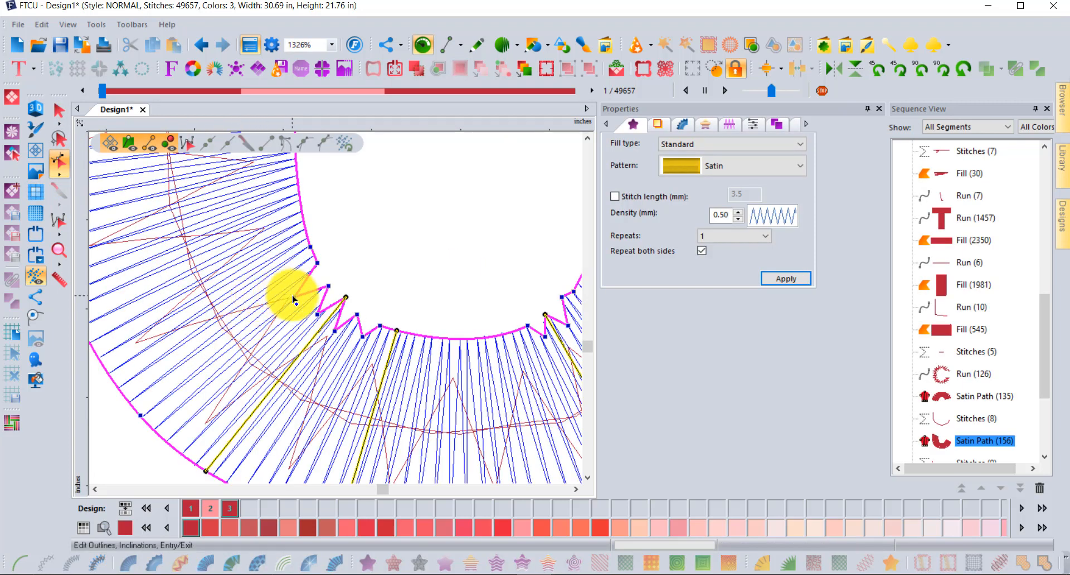
drag(293, 300, 333, 288)
right_click(330, 291)
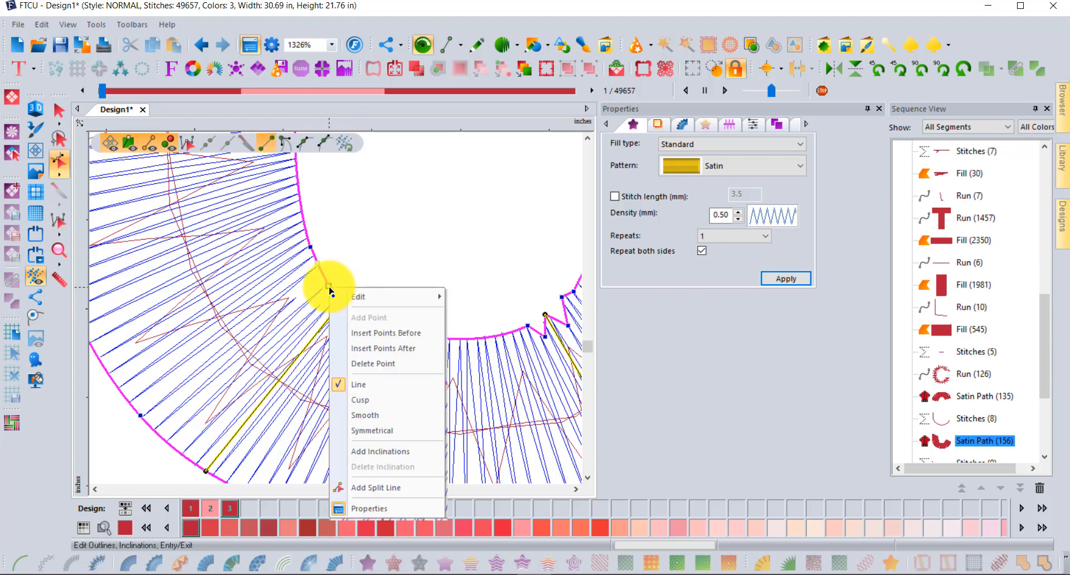
click(384, 422)
mouse_move(345, 297)
mouse_down()
mouse_move(364, 322)
mouse_move(351, 304)
mouse_up()
scroll(351, 304, down, 2)
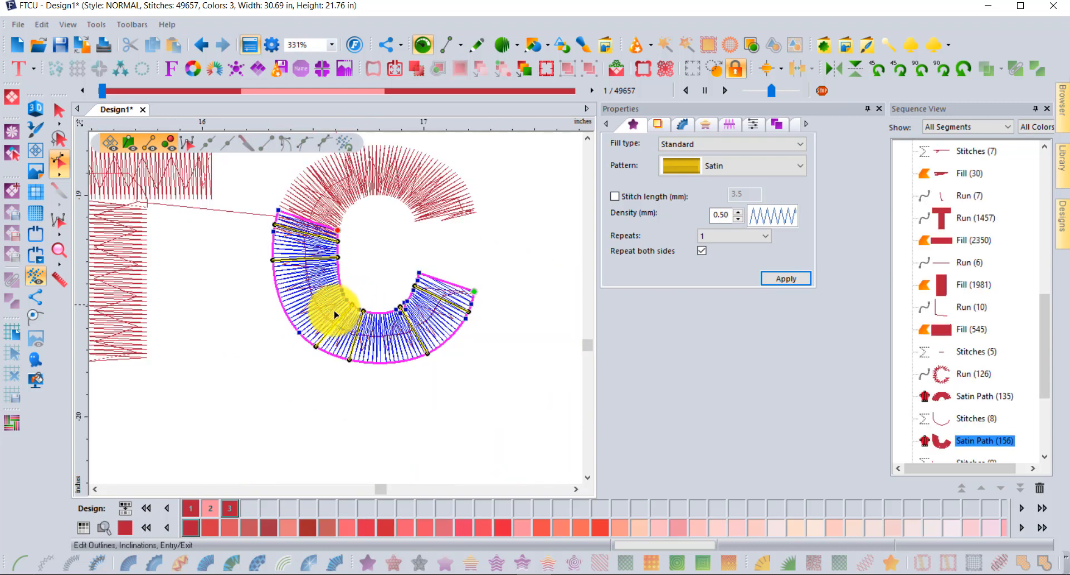
click(61, 114)
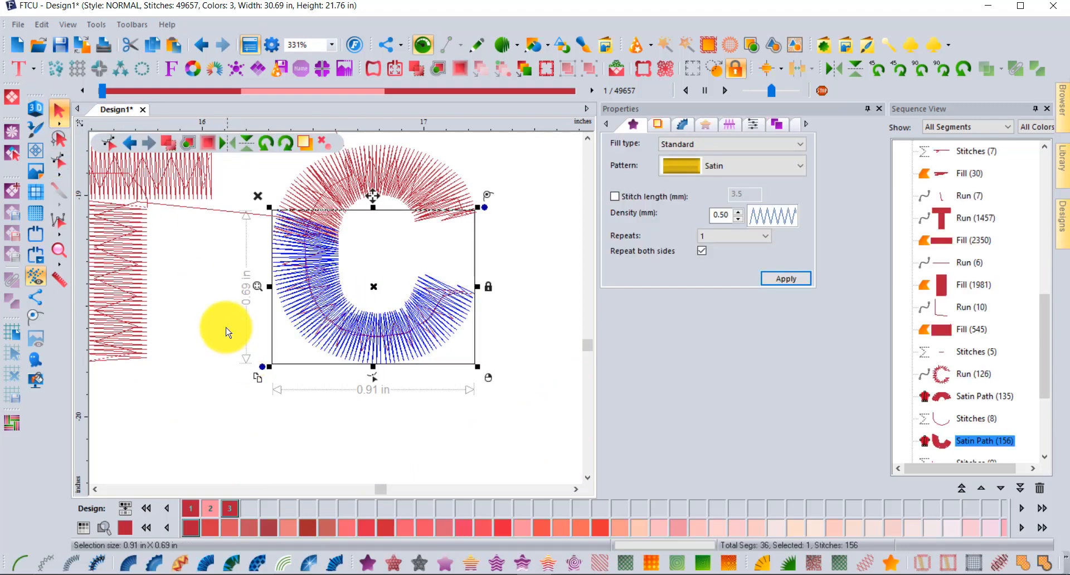
click(199, 319)
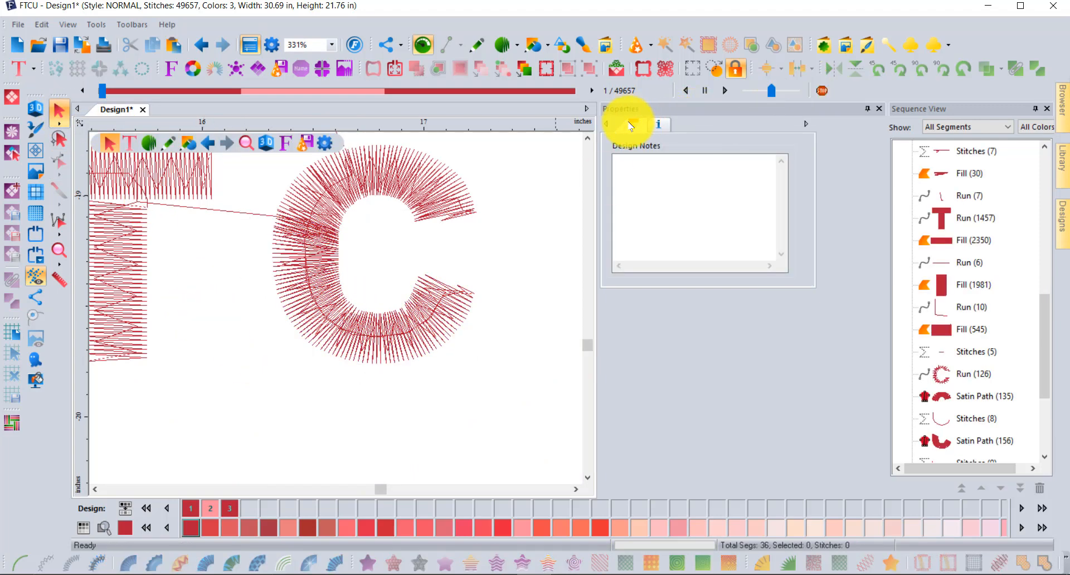
Trace the small C's outer edge with a curved artwork path from its upper open end around to the lower right curve.
click(588, 139)
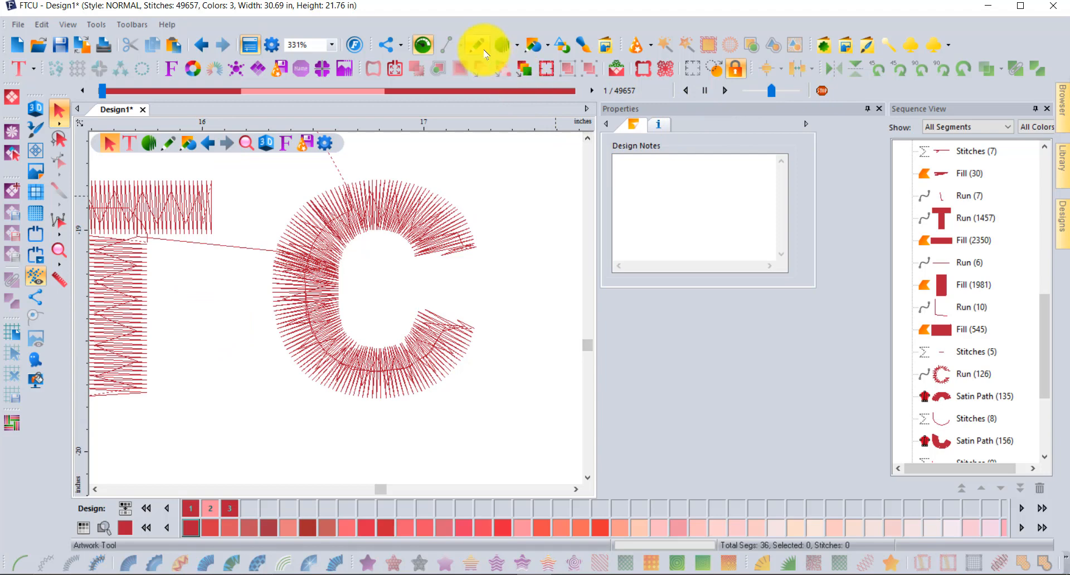
click(482, 52)
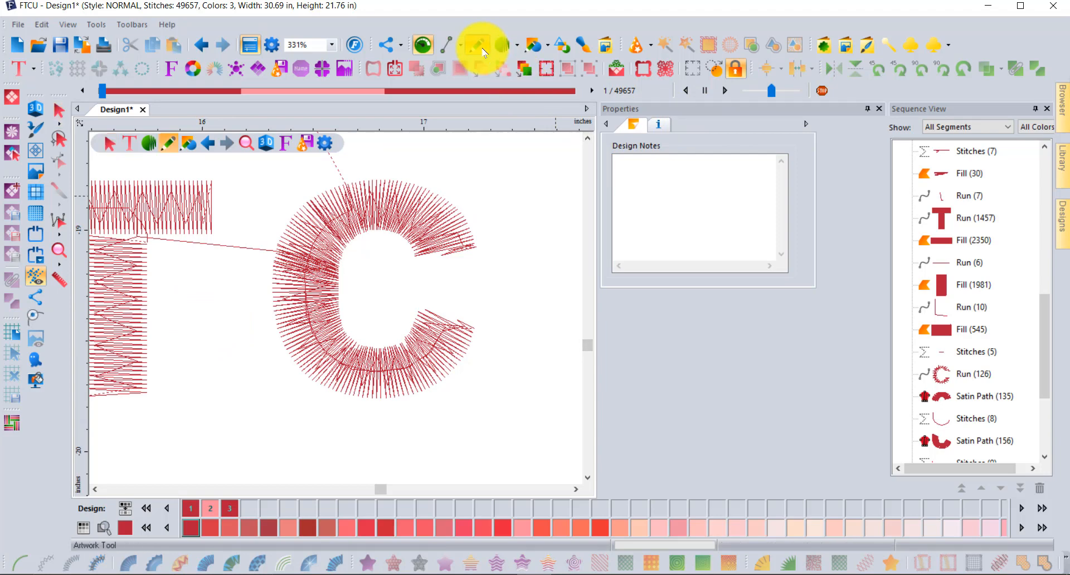
click(475, 247)
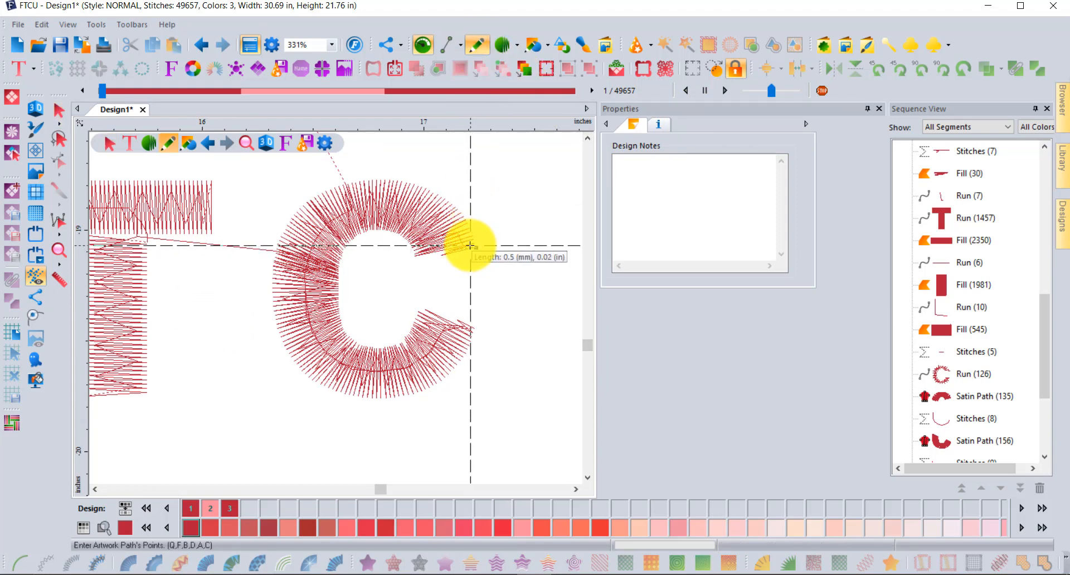
click(455, 208)
click(416, 185)
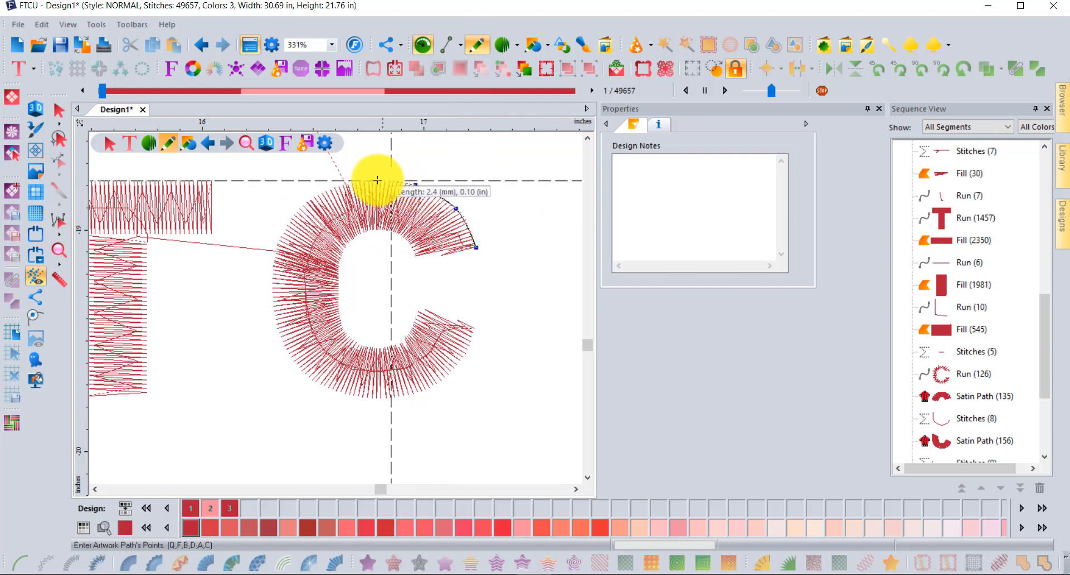
click(375, 180)
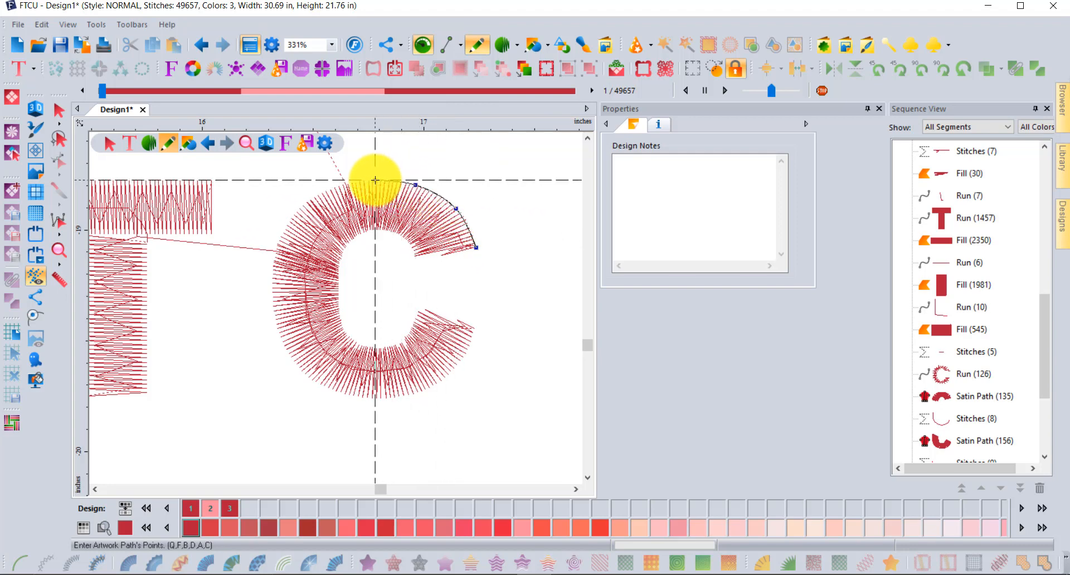
click(332, 186)
click(297, 207)
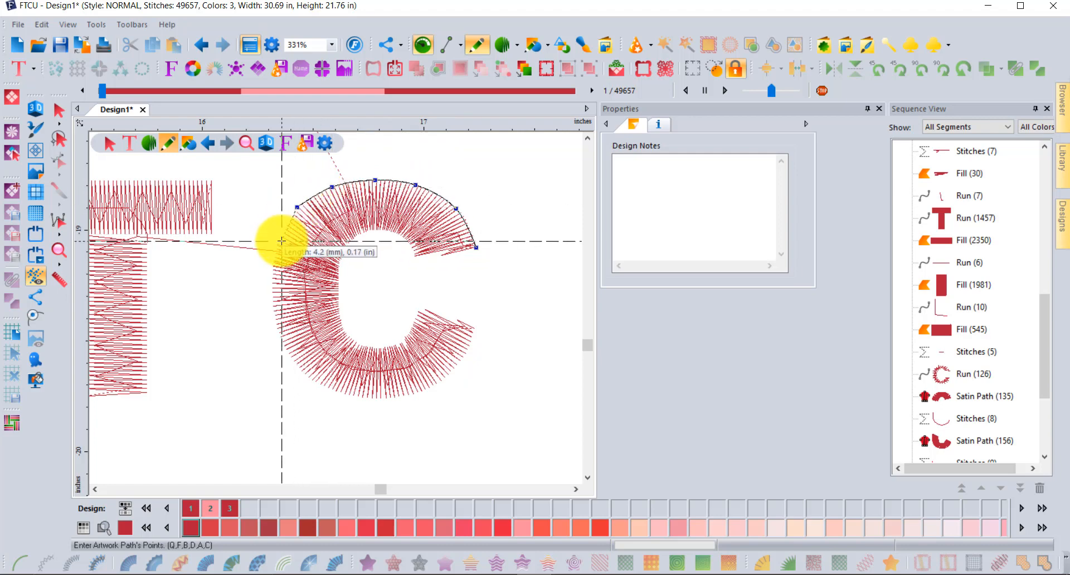
click(279, 242)
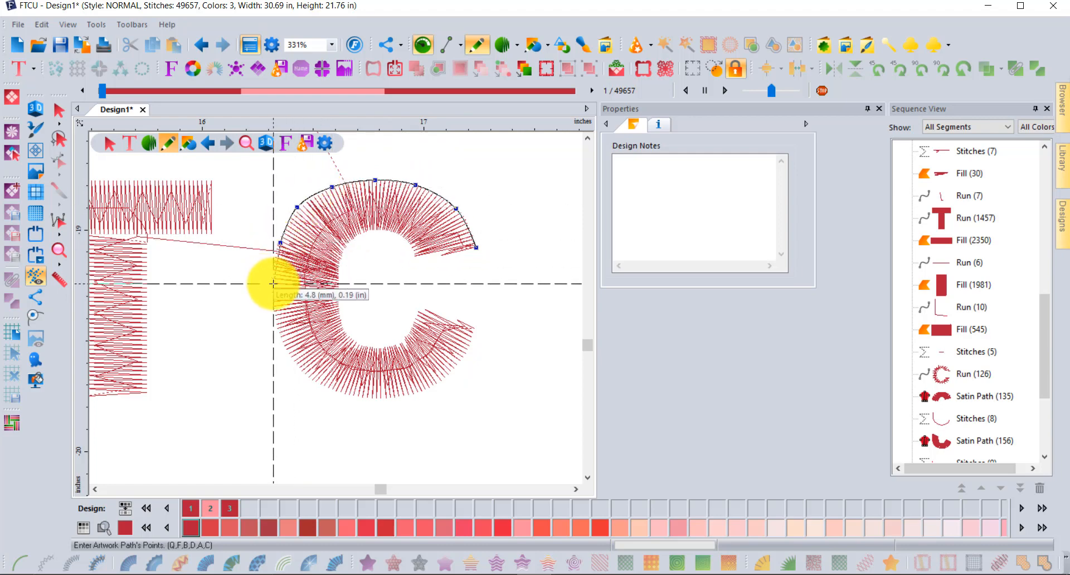
click(273, 284)
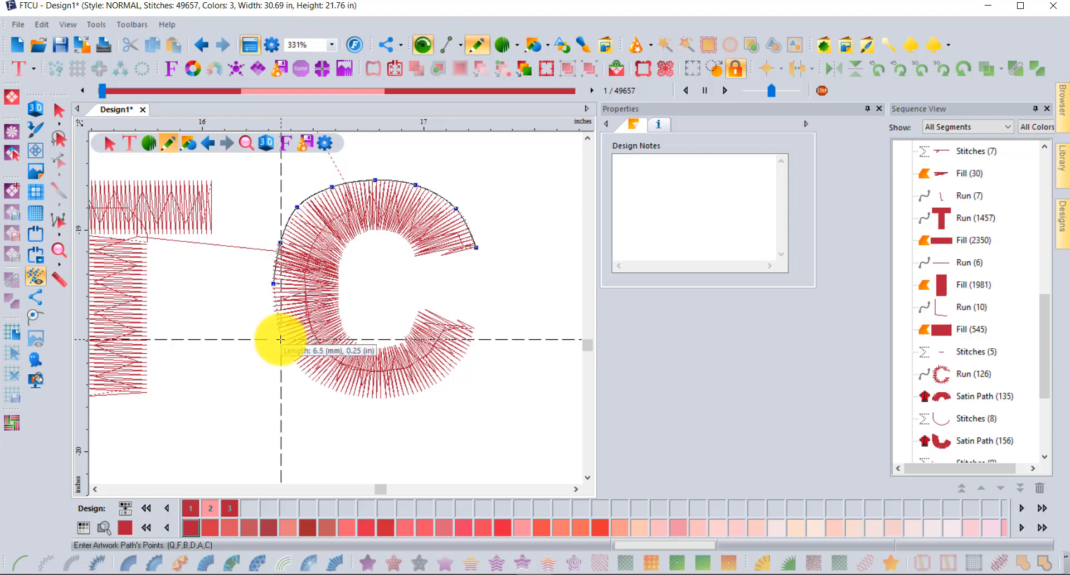
click(280, 339)
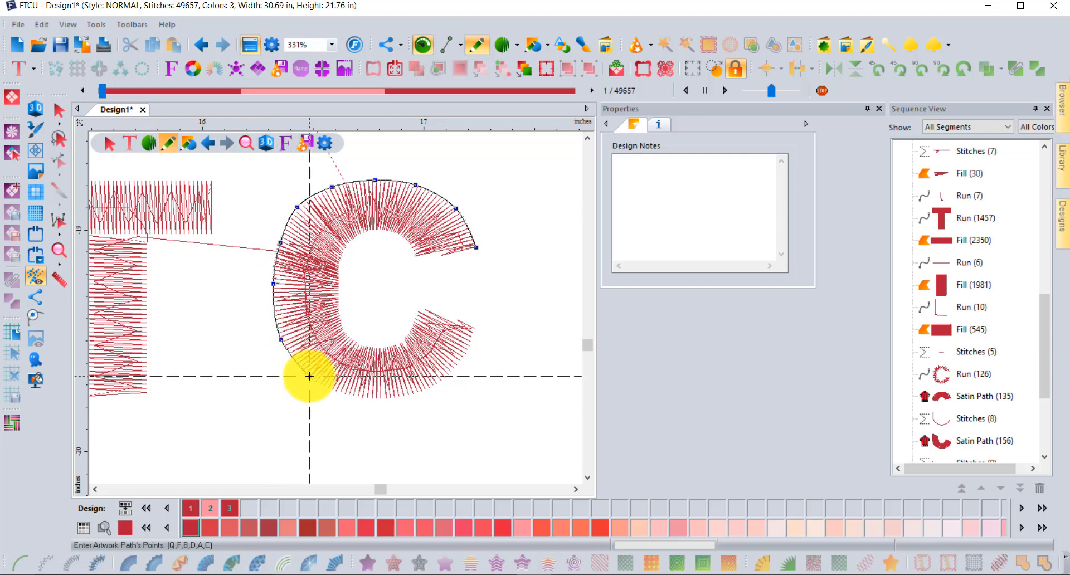
click(309, 376)
click(350, 398)
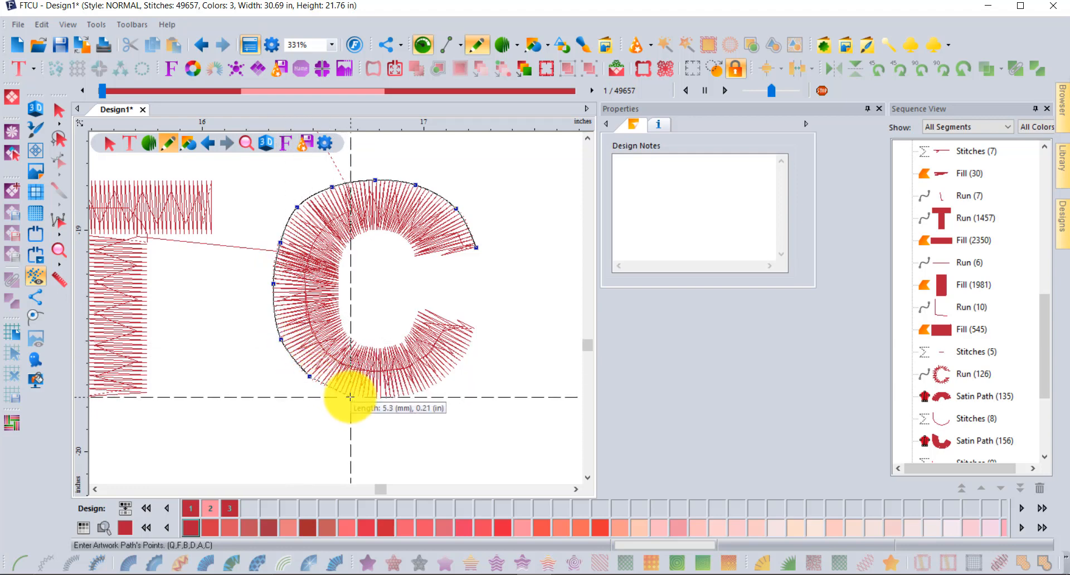
click(394, 397)
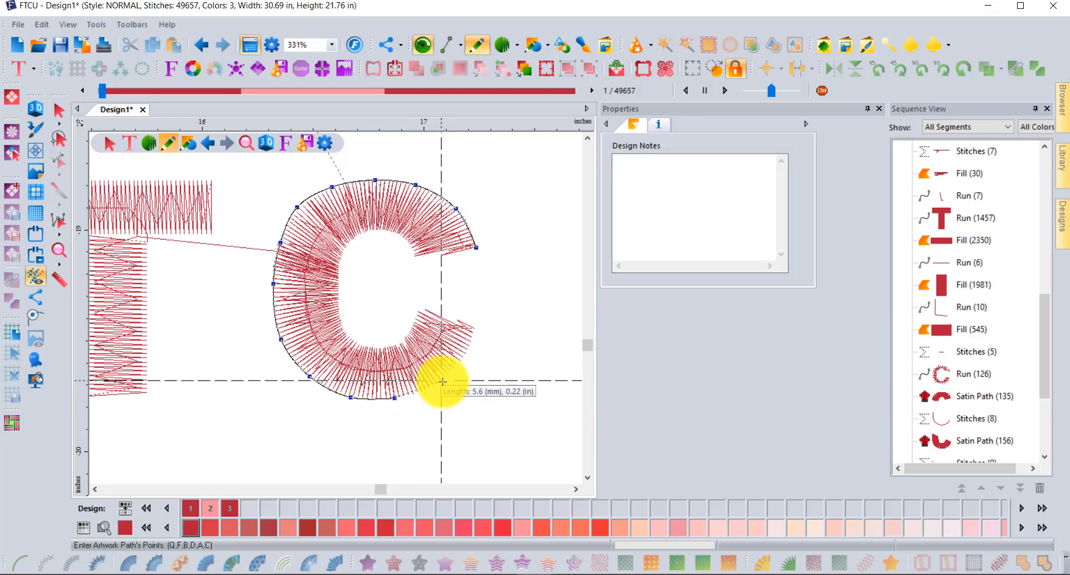
click(443, 381)
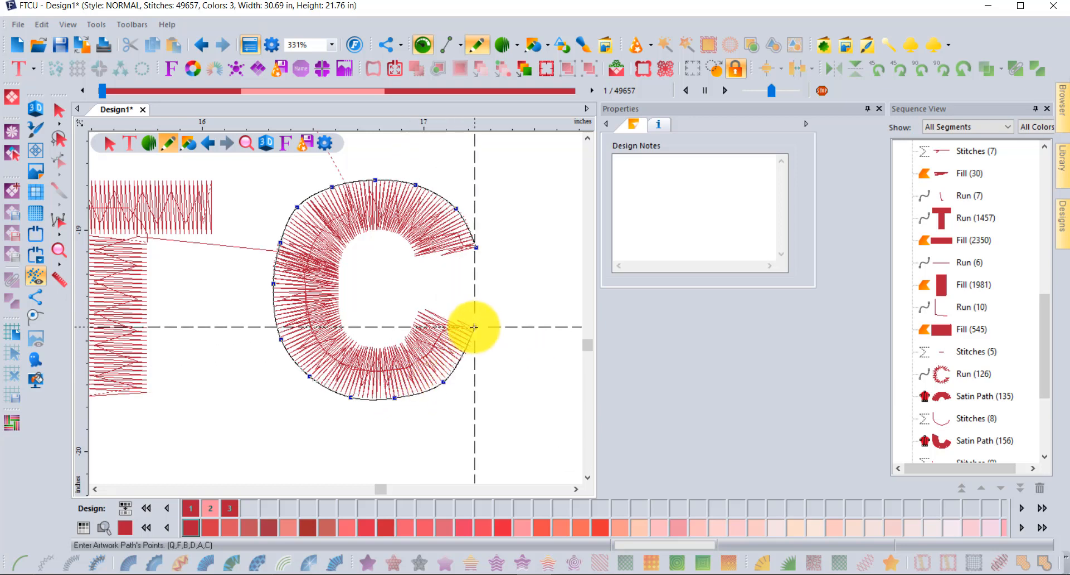
click(473, 327)
click(420, 308)
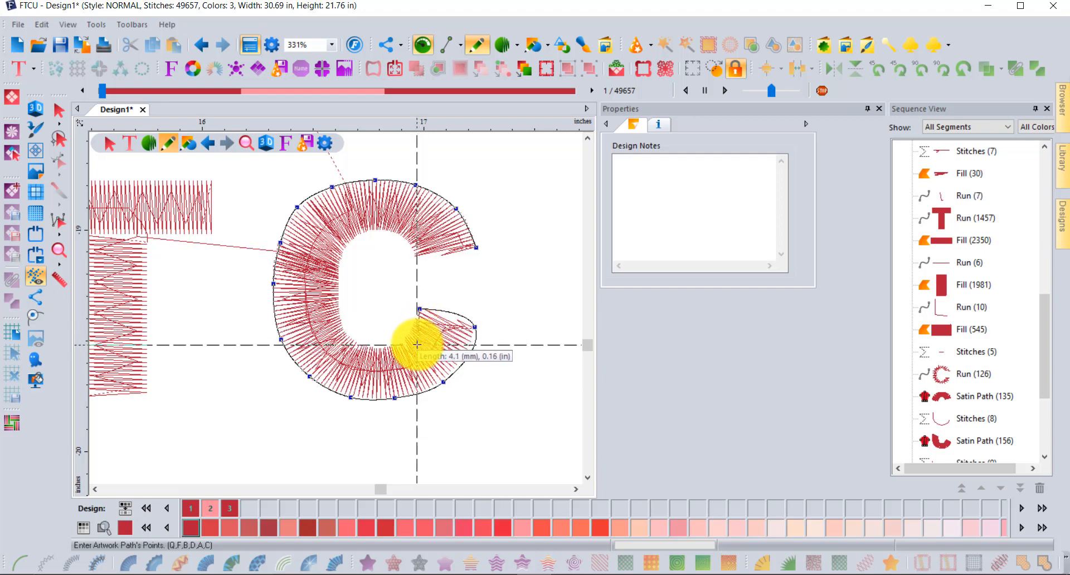
key(BackSpace)
key(BackSpace)
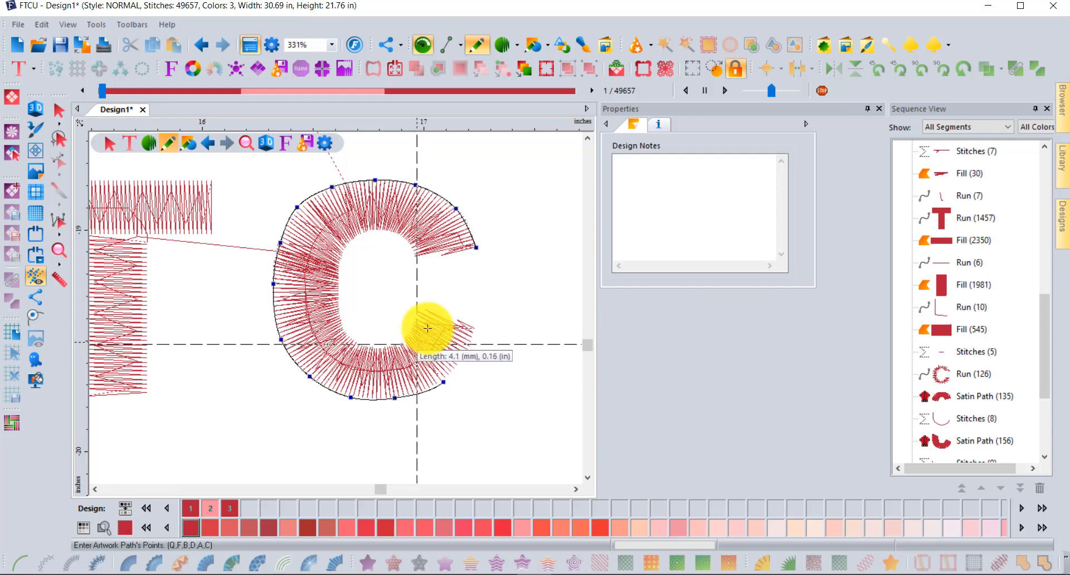
Continue the artwork path straight across the C's lower open end and along its inner edge toward the upper open end.
click(474, 330)
click(420, 310)
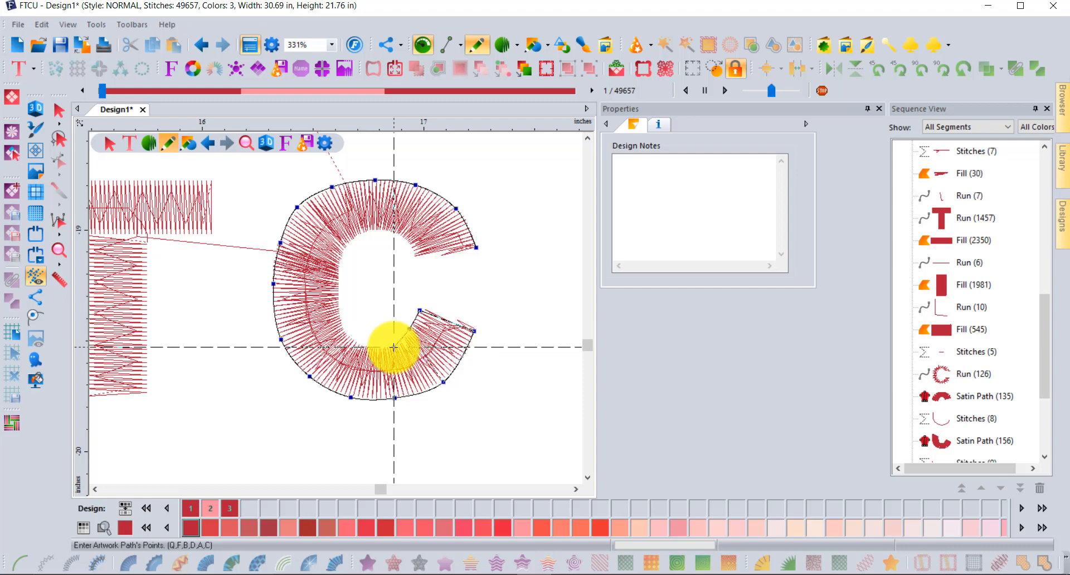
click(394, 347)
click(354, 343)
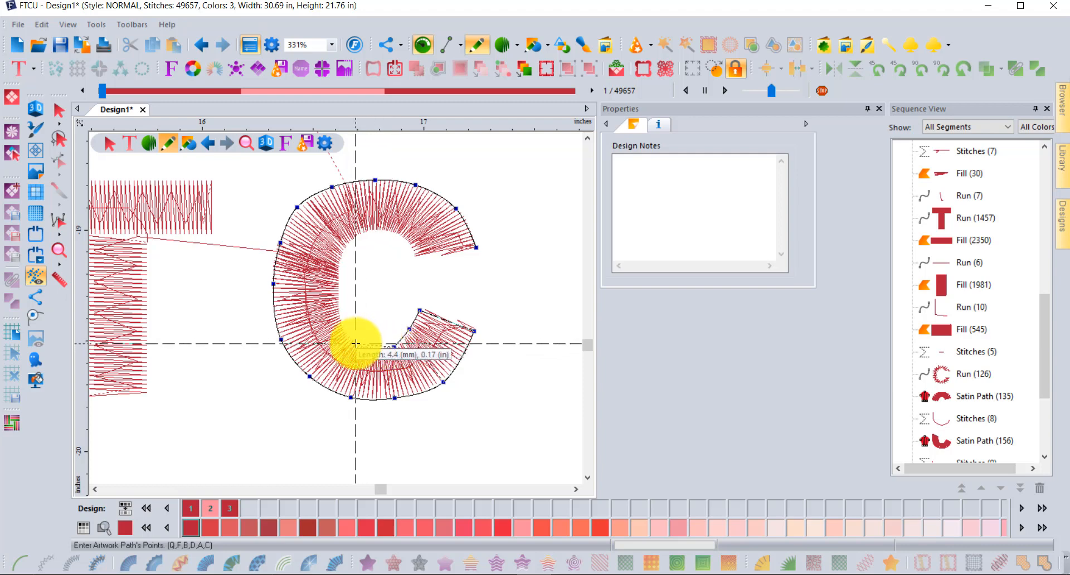
click(338, 319)
click(337, 286)
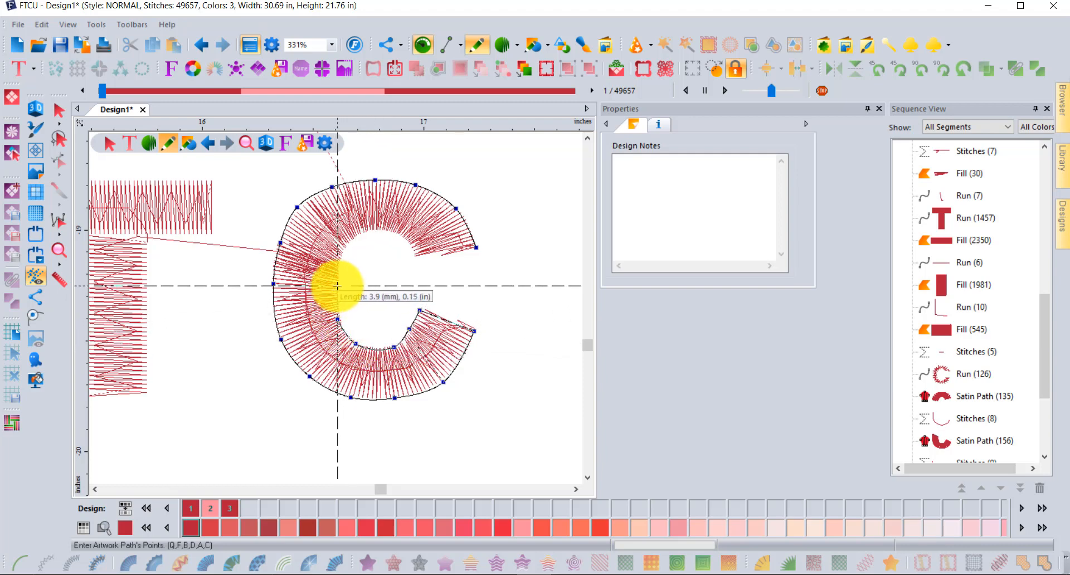
click(340, 249)
click(383, 234)
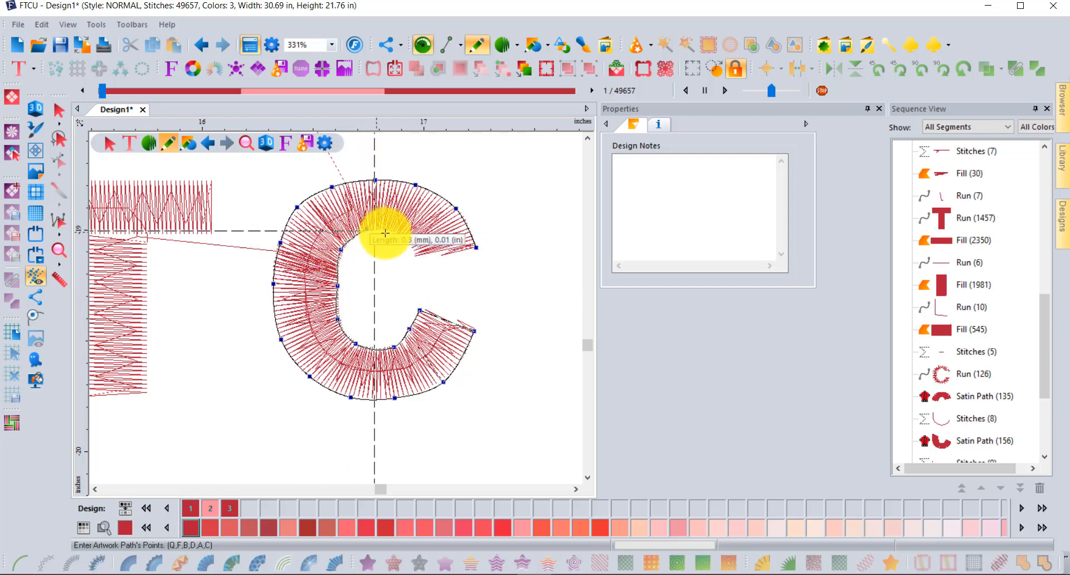
click(400, 229)
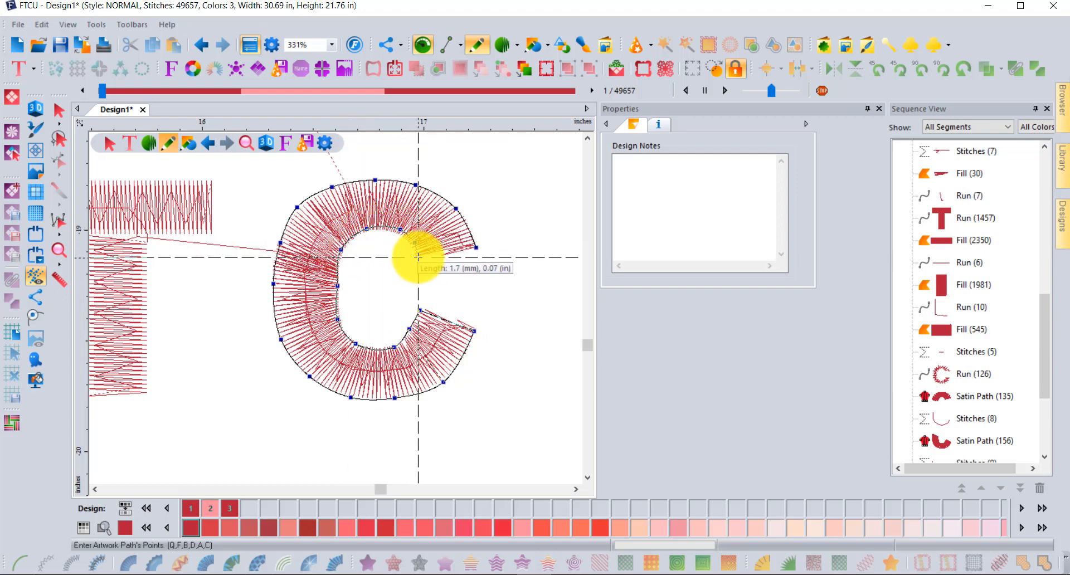
Complete the artwork path around the small C as a closed outline and select the resulting artwork.
key(Return)
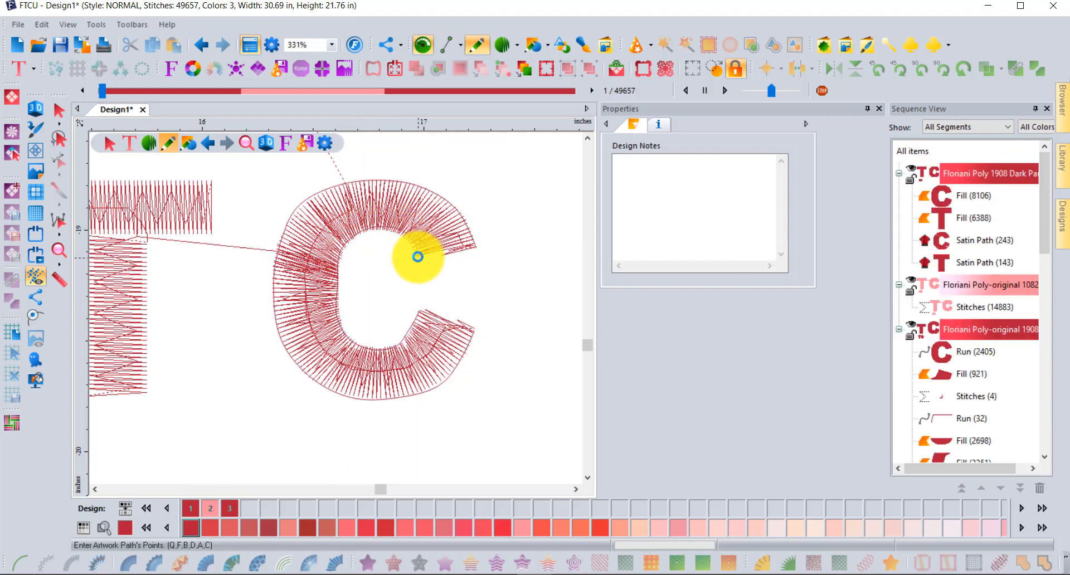
click(60, 110)
click(375, 215)
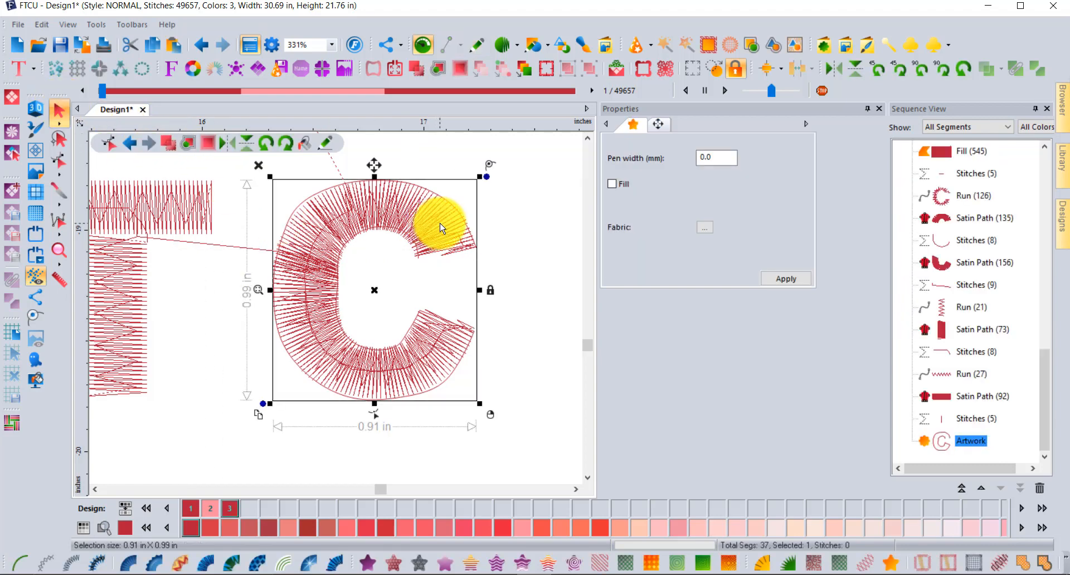
Convert the traced C artwork to a satin path, then delete it from the design and clear the selection.
click(334, 565)
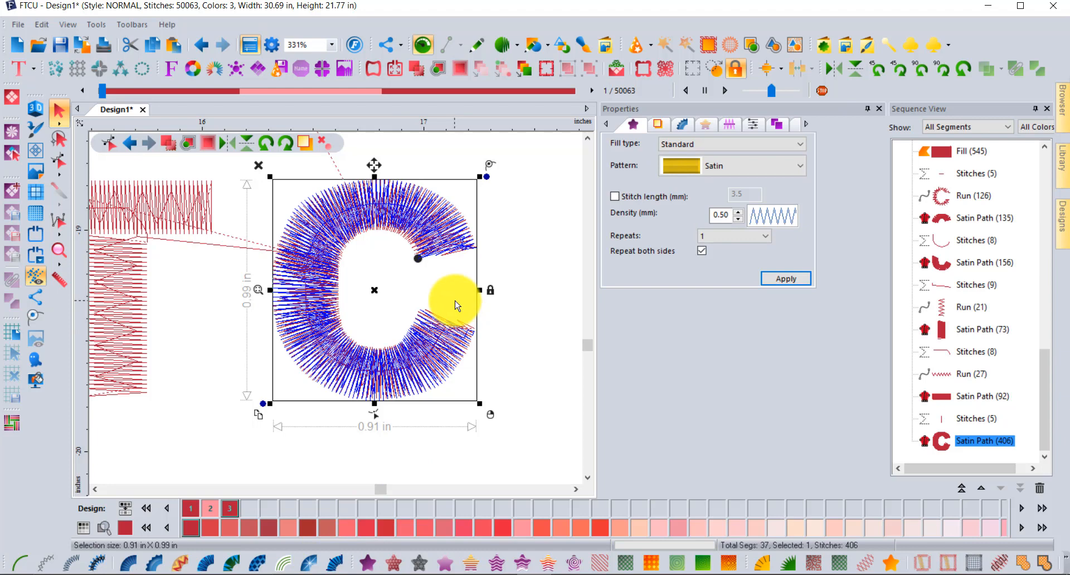
scroll(455, 304, down, 3)
drag(410, 254, 411, 425)
key(Delete)
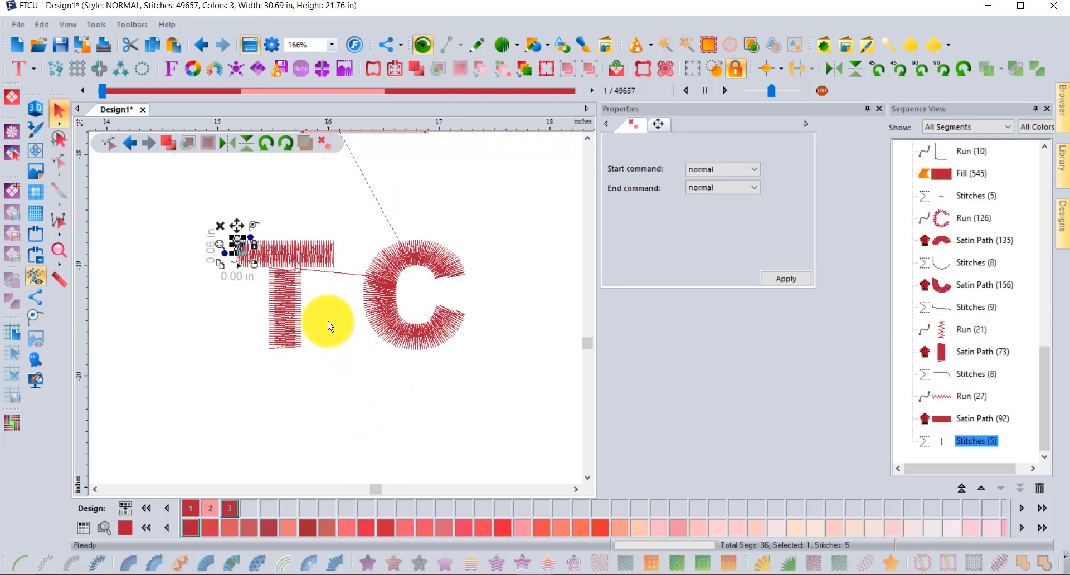
click(61, 113)
click(205, 231)
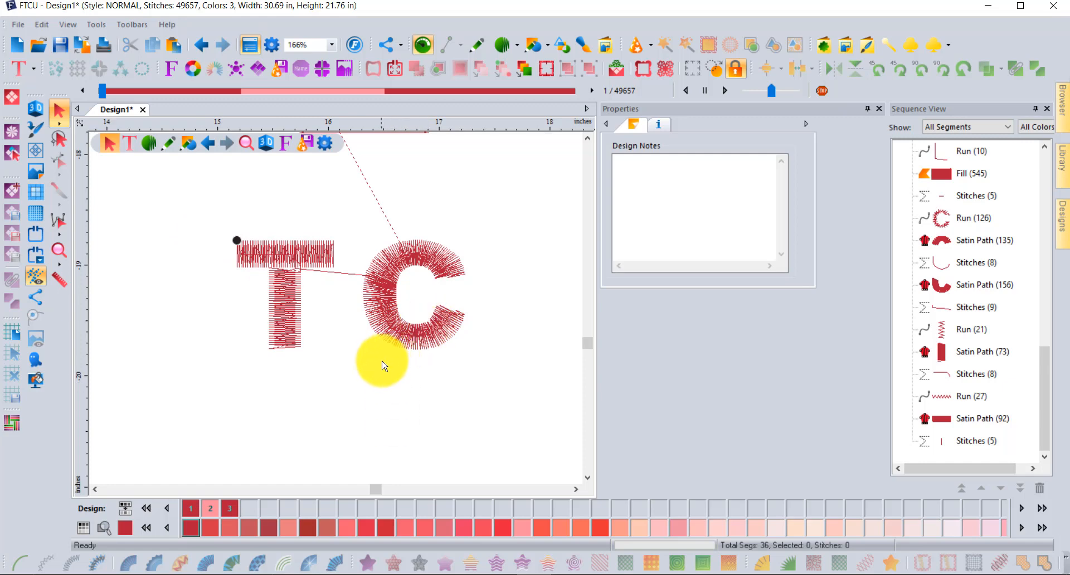
Select the small merged T and C under the lowest large lettering and enlarge them proportionally to about 4.10 by 1.96 in.
scroll(382, 366, down, 2)
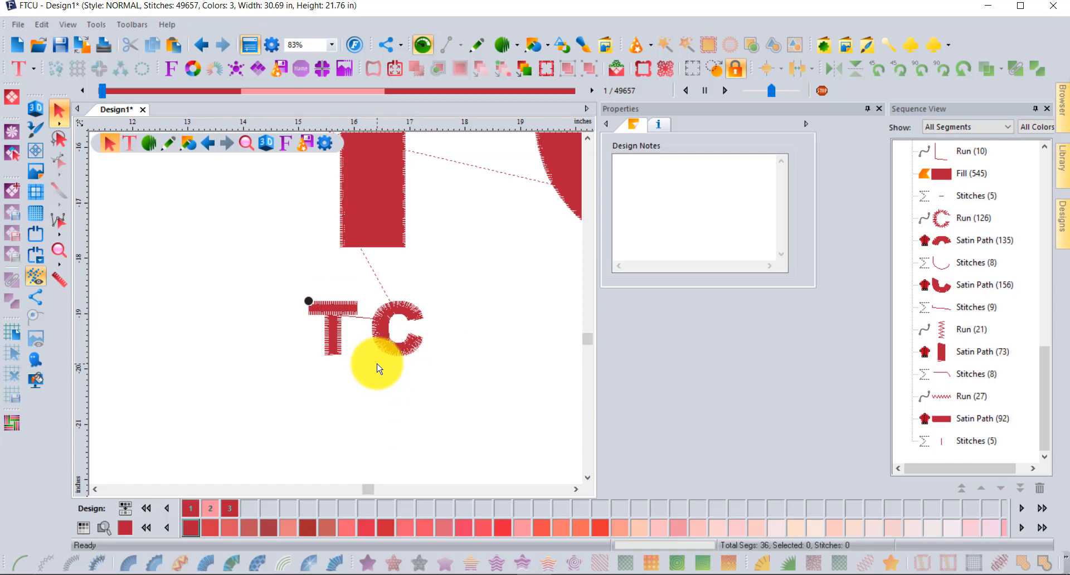
drag(271, 279, 483, 411)
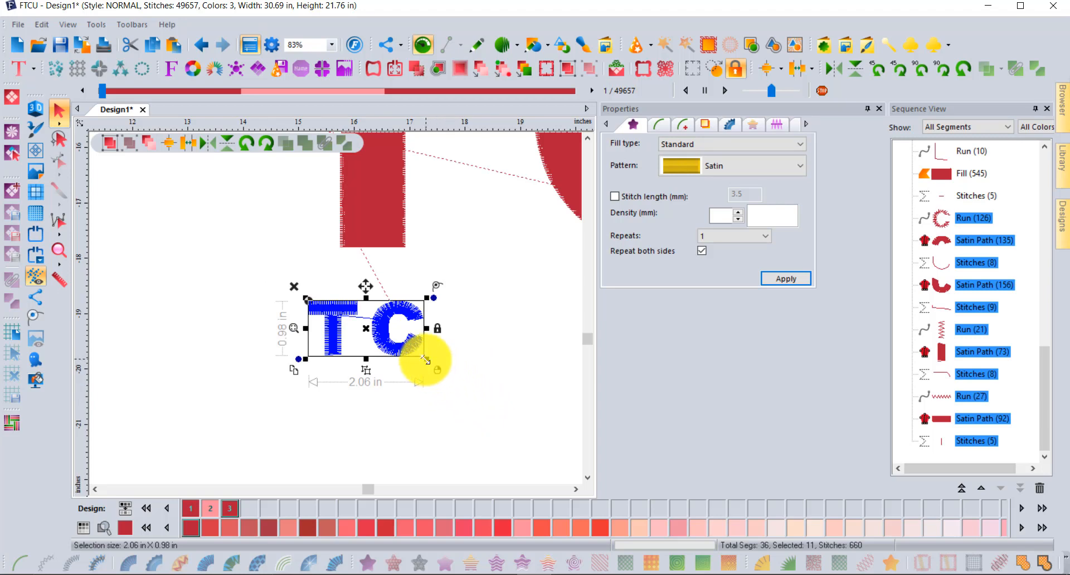
drag(424, 359, 530, 433)
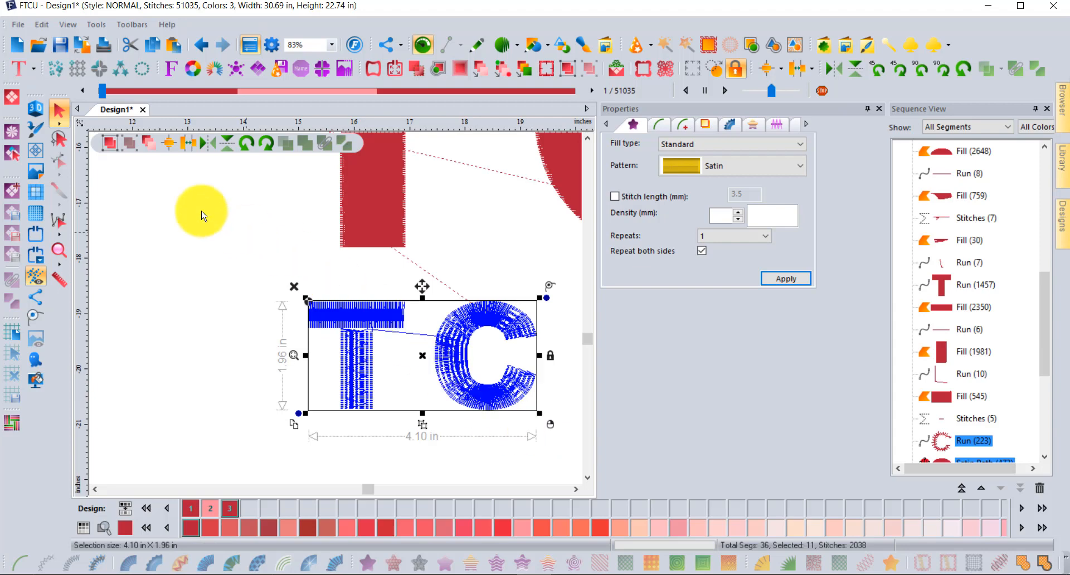
click(171, 239)
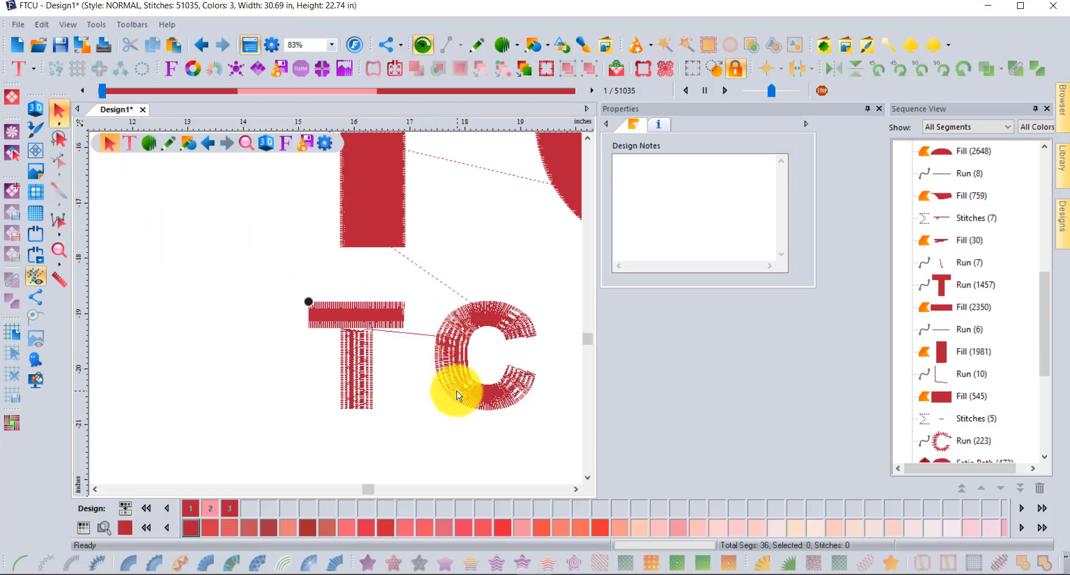
Show the design in 3D and scale the merged T and C down proportionally to about 3.74 by 1.79 in.
click(35, 109)
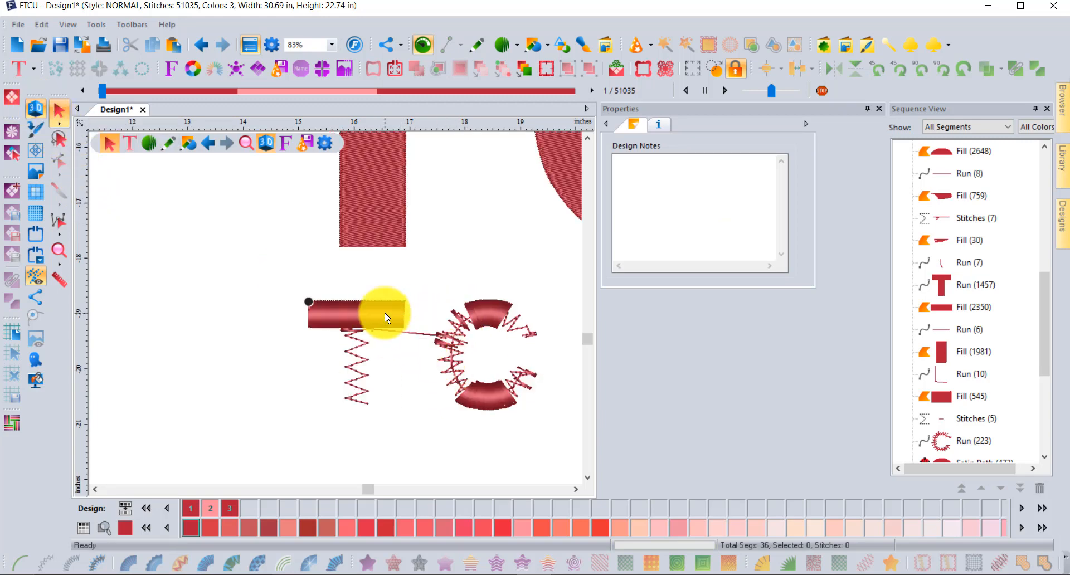
drag(277, 281, 556, 444)
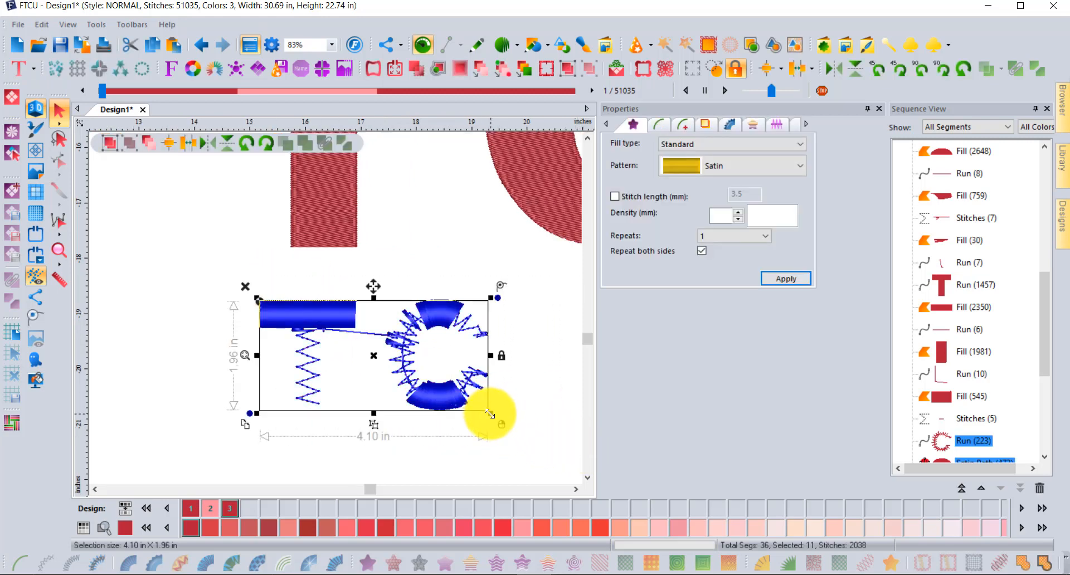
drag(490, 413, 468, 414)
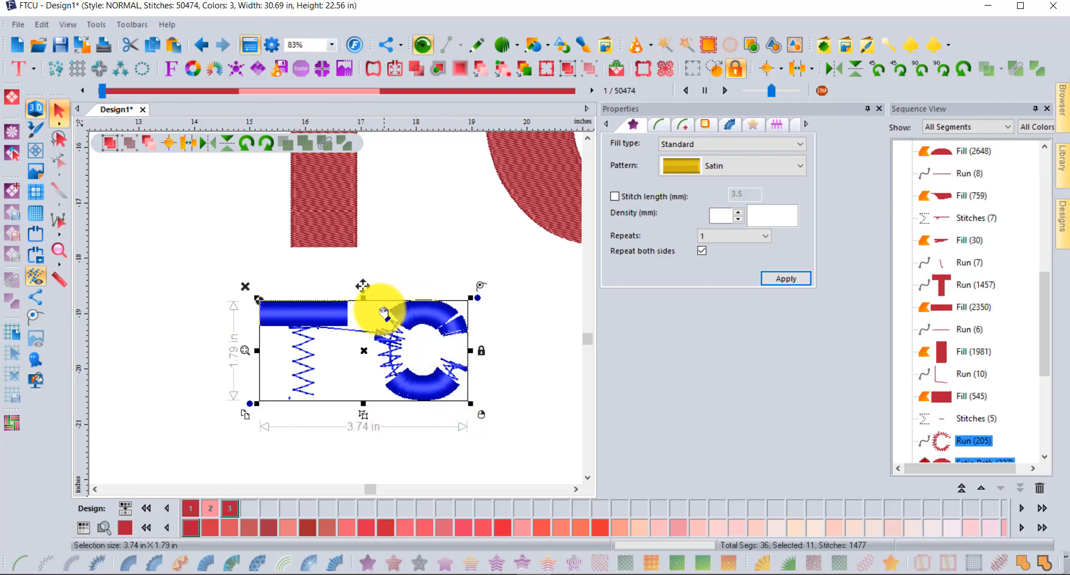
click(263, 271)
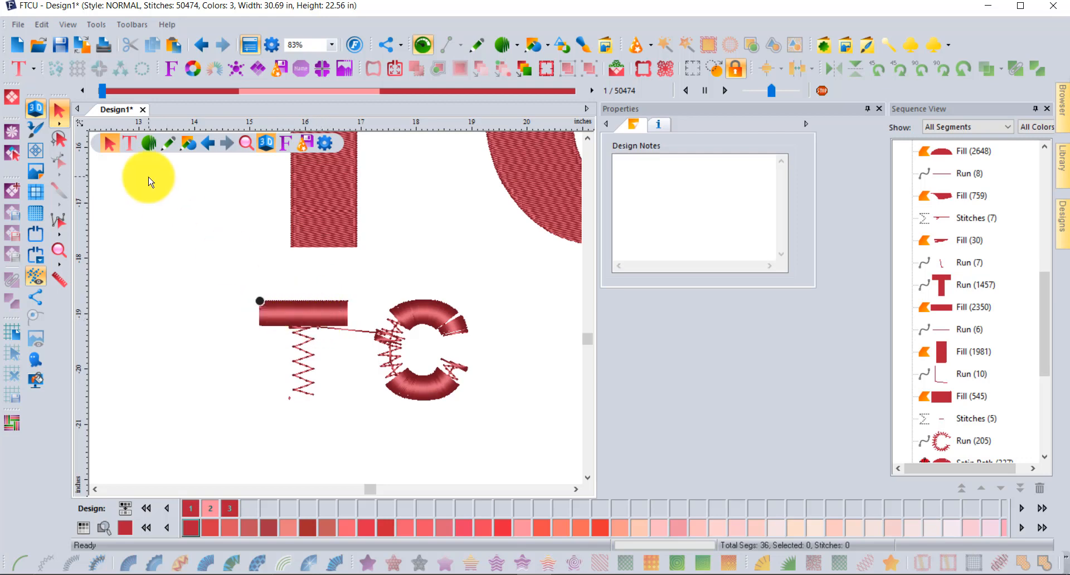
Switch off the 3D view and measure the width of the merged T's vertical stem.
click(36, 107)
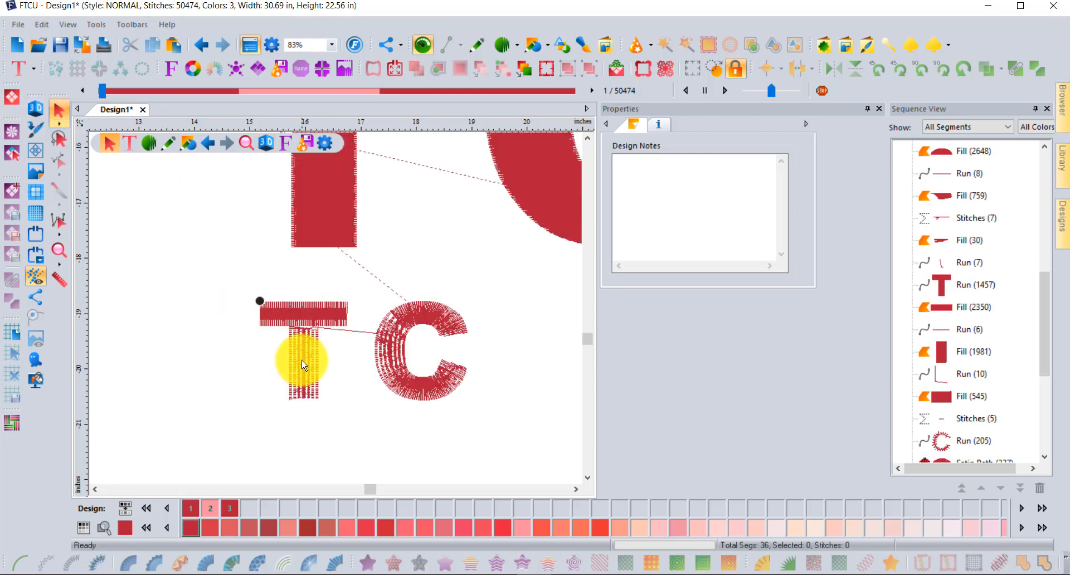
scroll(304, 365, up, 1)
scroll(304, 365, up, 1)
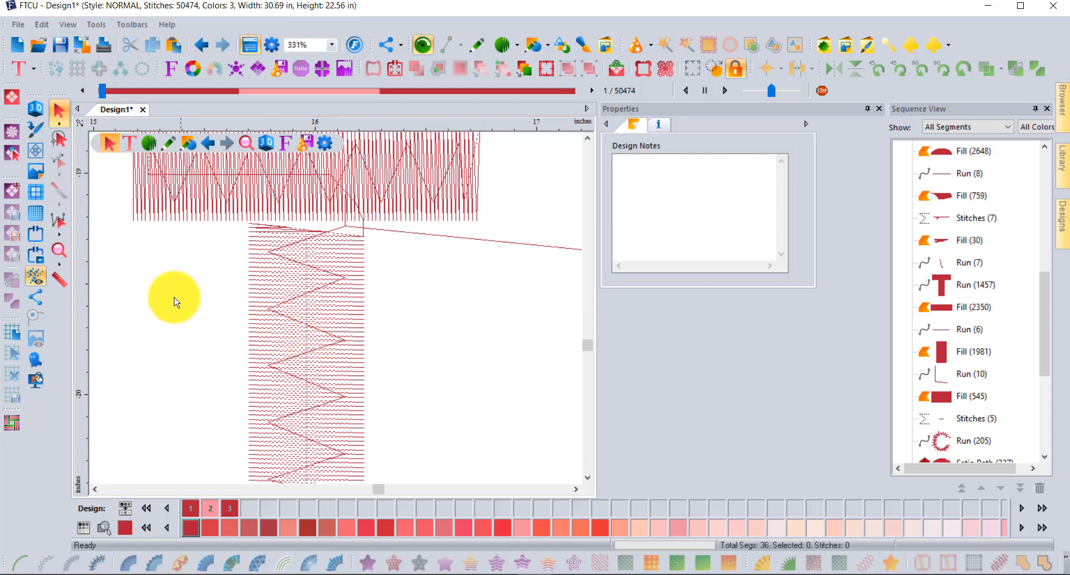
click(61, 281)
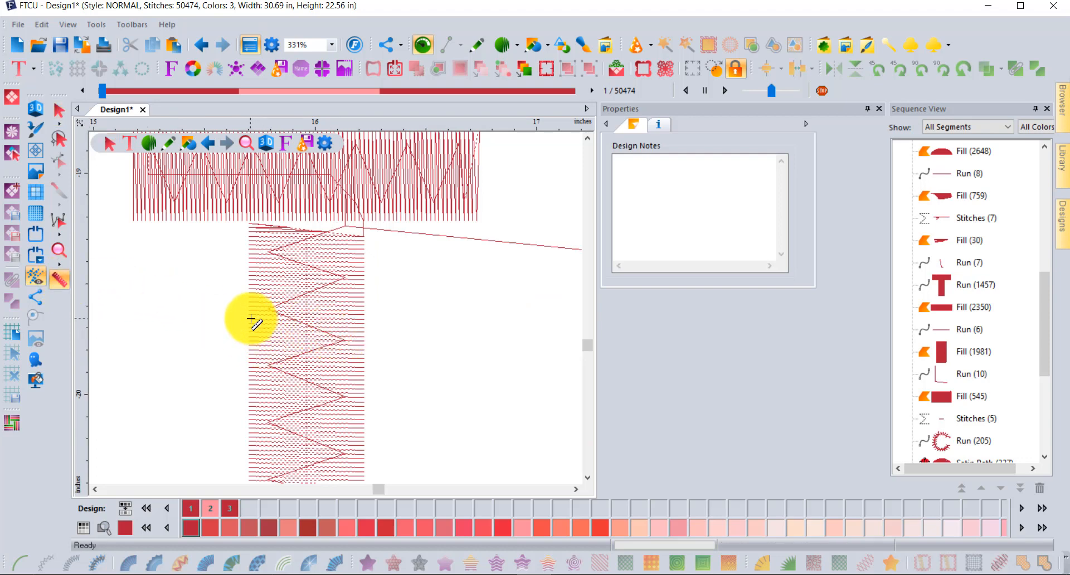
drag(248, 318, 365, 324)
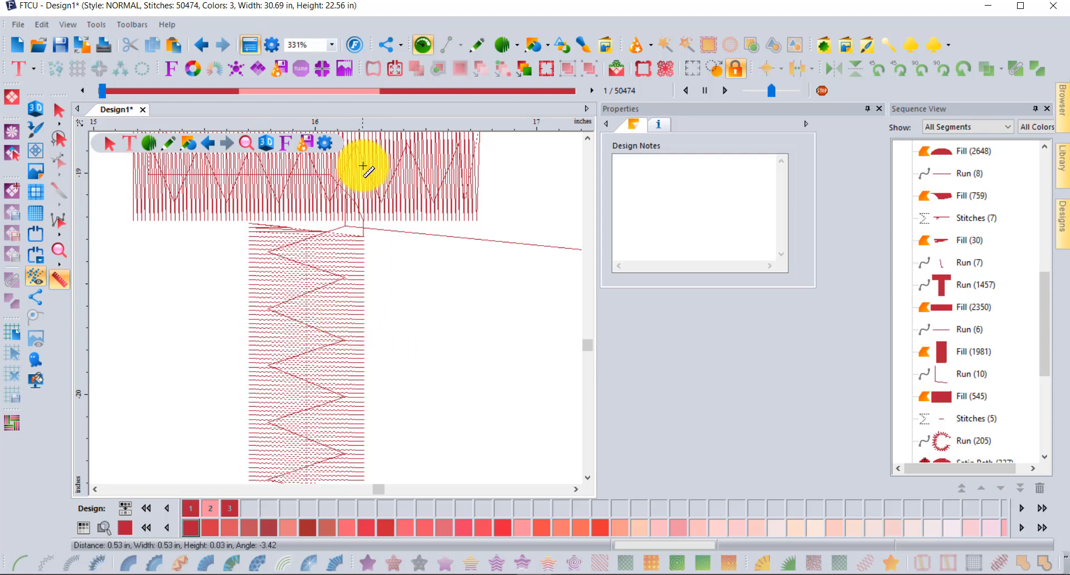
Change the ruler units to millimetres and measure the T's stem width and the height of its crossbar.
right_click(366, 121)
click(402, 133)
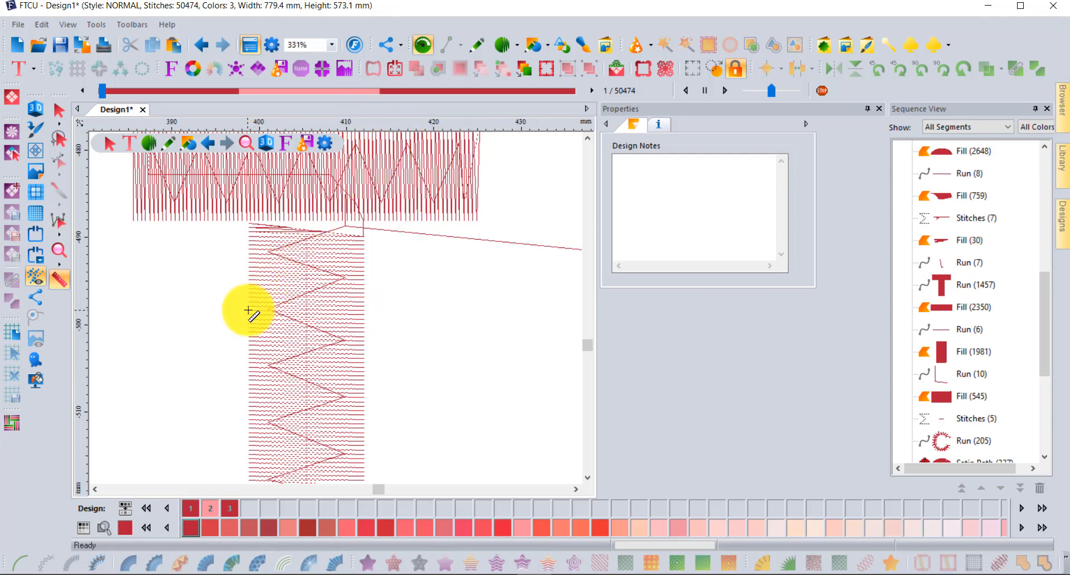
drag(248, 310, 365, 310)
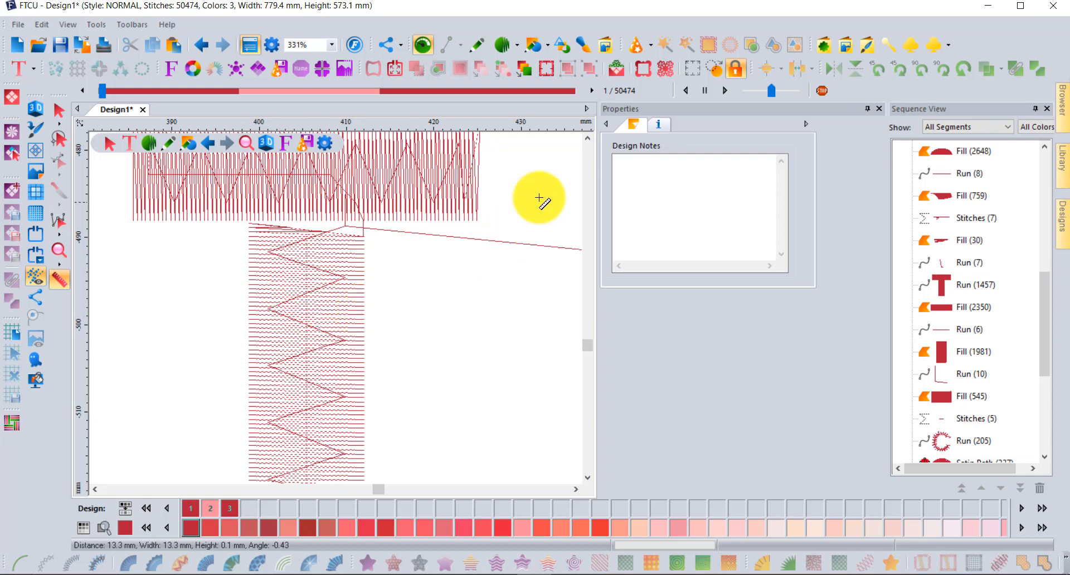
click(587, 139)
click(587, 138)
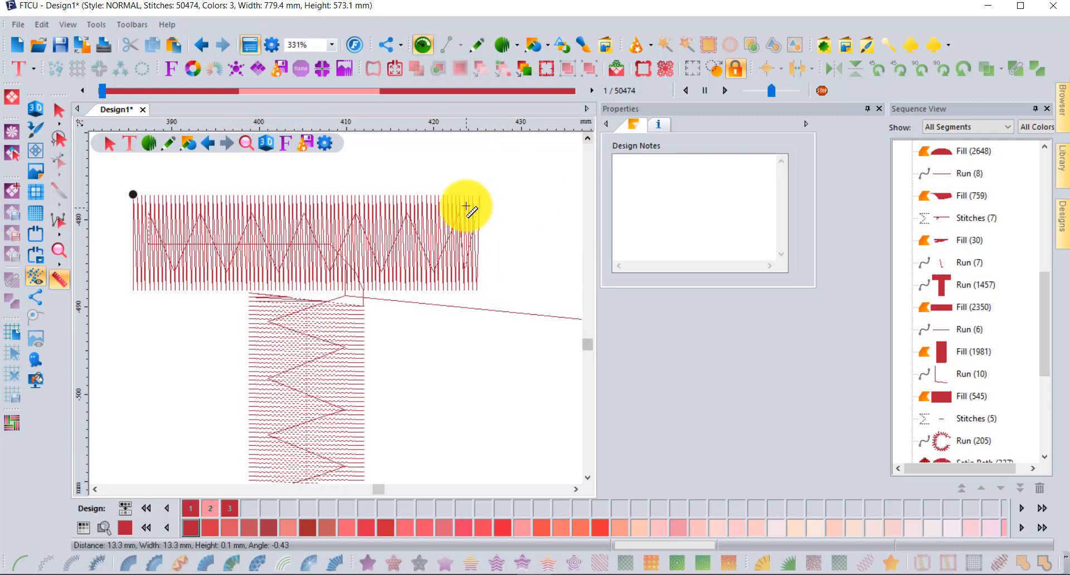
drag(444, 196, 446, 290)
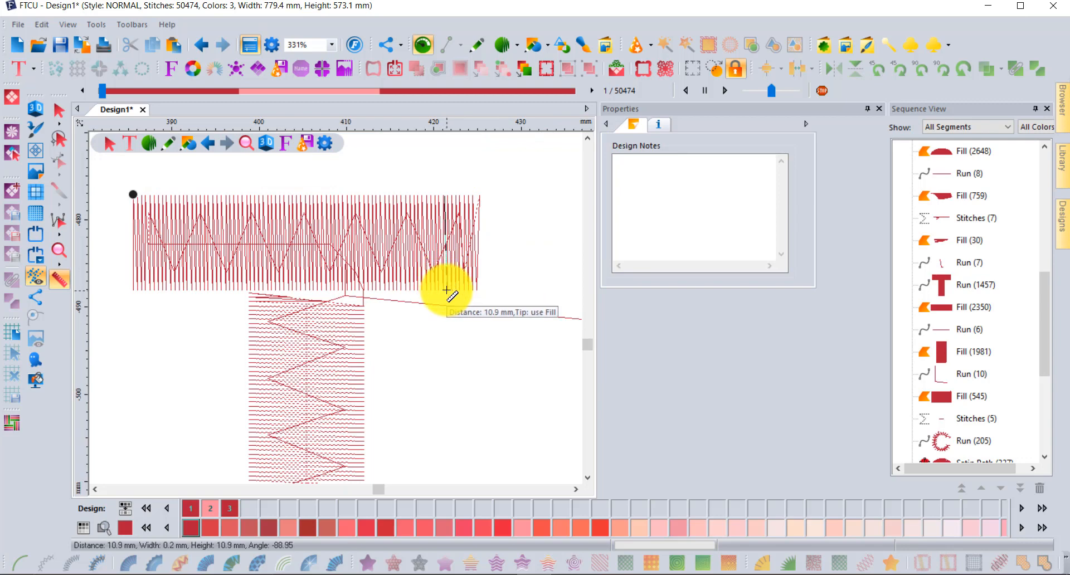
scroll(446, 291, down, 2)
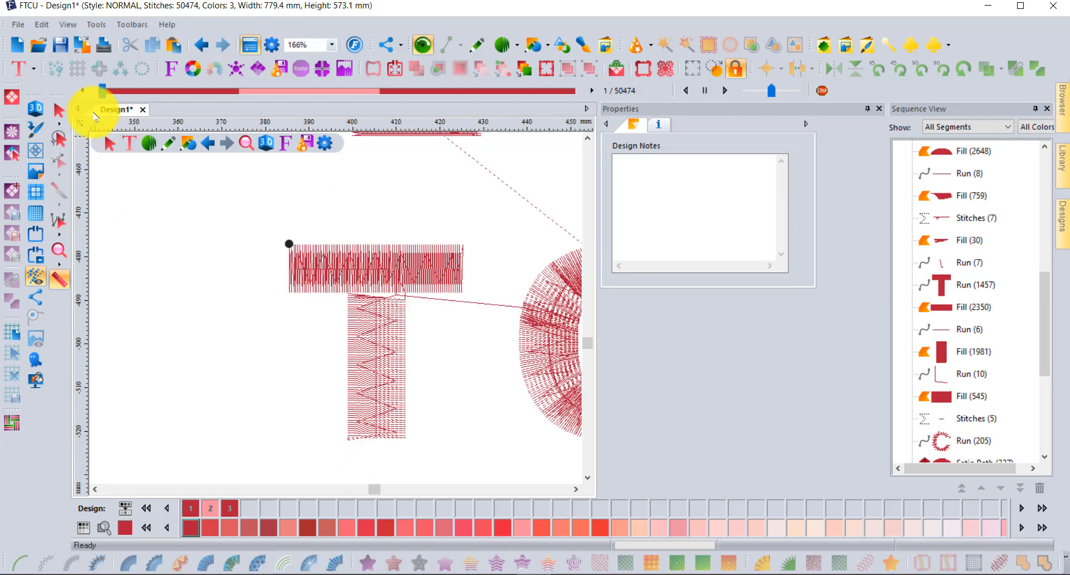
click(60, 113)
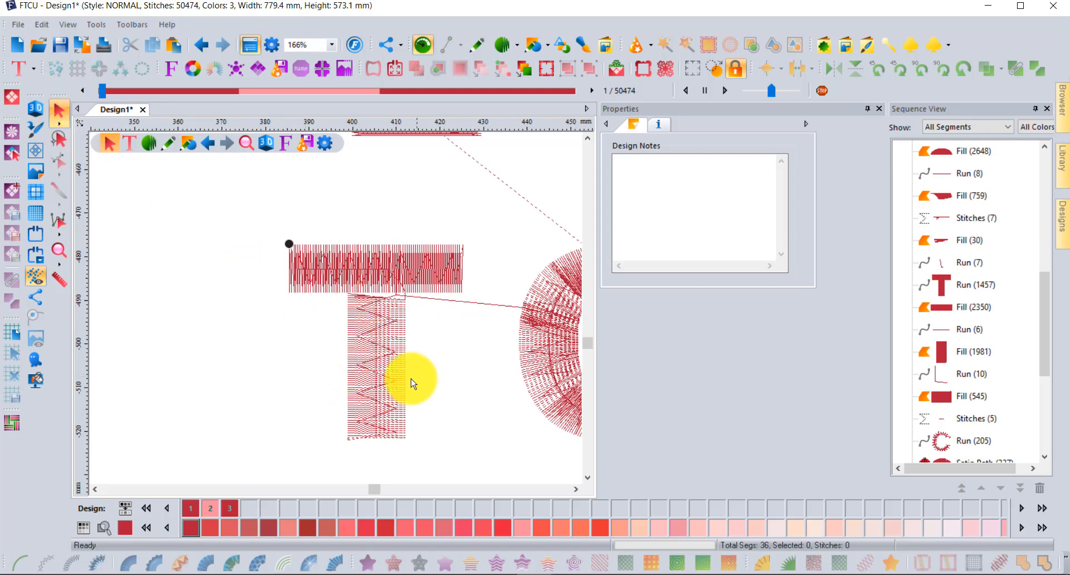
Examine the satin stitching of the merged T's stem and crossbar in the 3D view.
scroll(411, 375, up, 1)
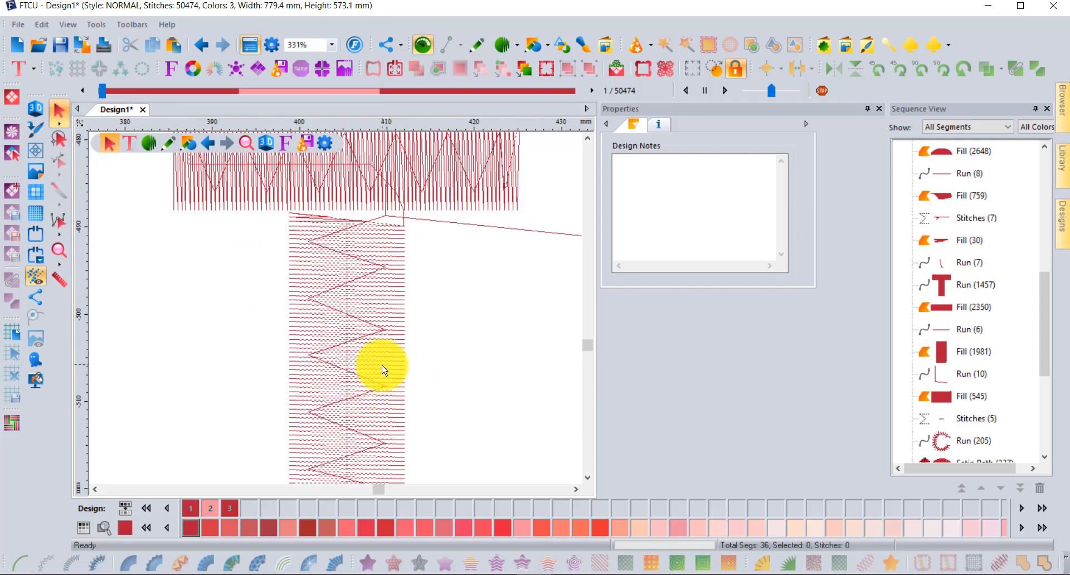
click(36, 109)
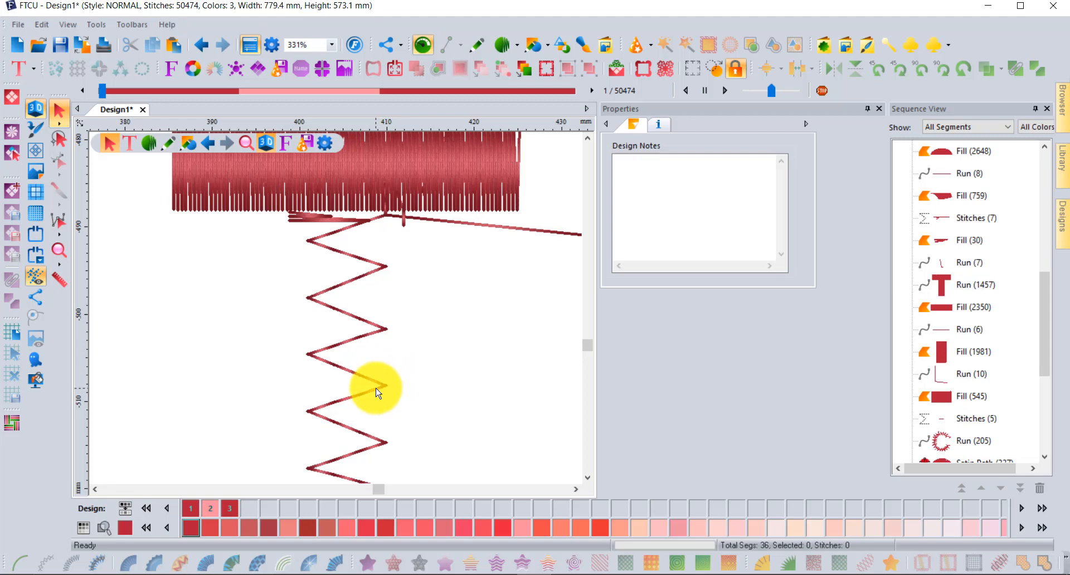
scroll(377, 392, down, 2)
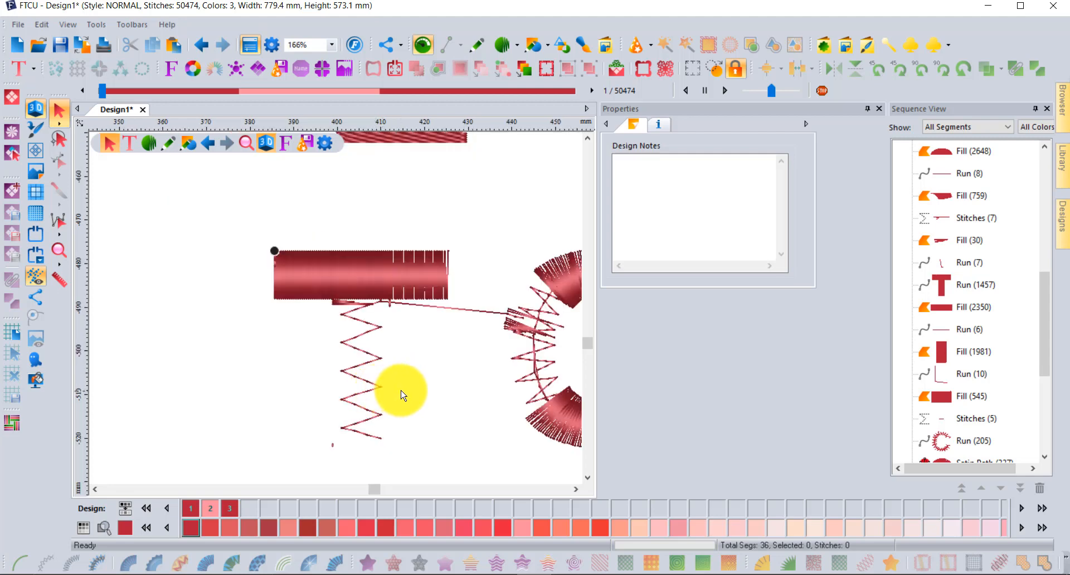
Select the small editable T and C under the uppermost lettering and enlarge them proportionally to about 74.3 by 35.2 mm.
scroll(291, 312, down, 5)
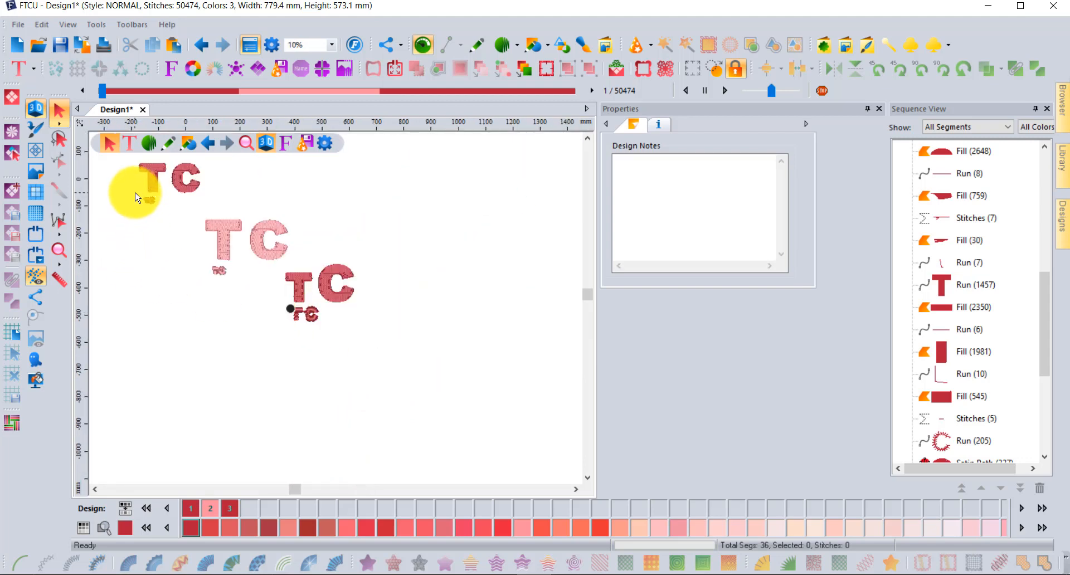
scroll(136, 197, up, 5)
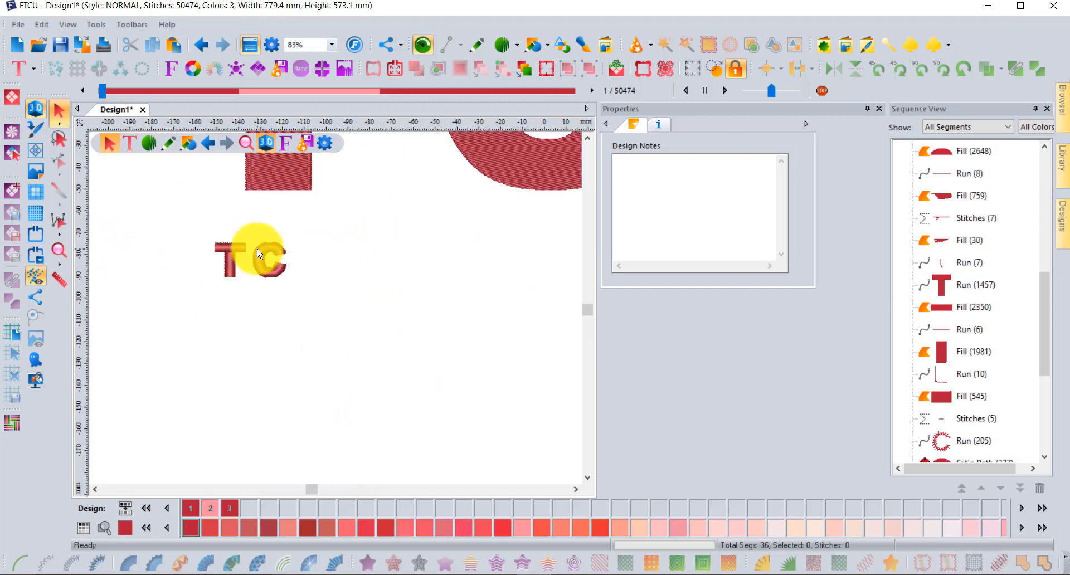
scroll(258, 254, up, 3)
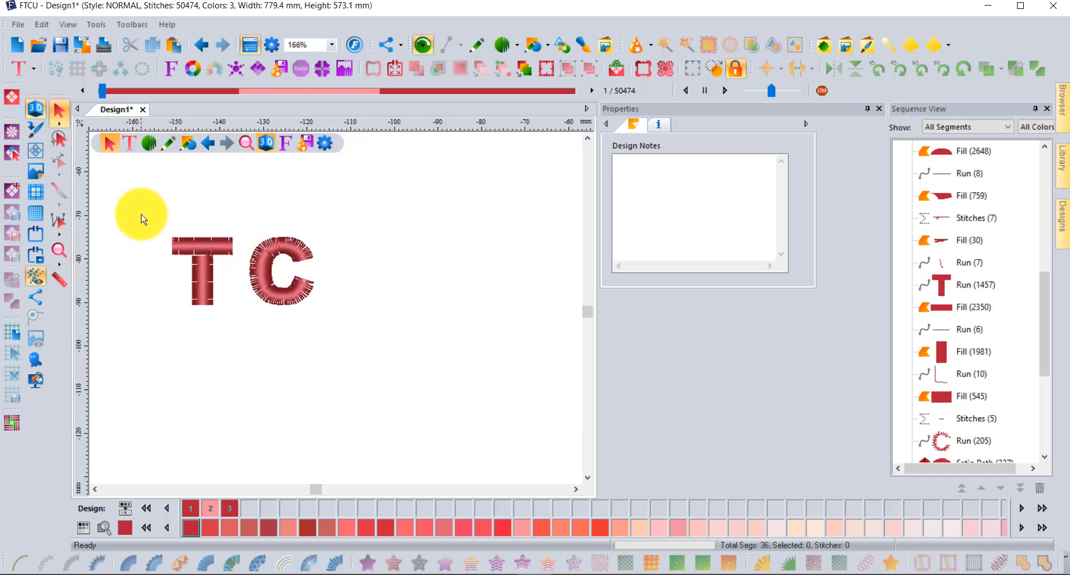
drag(141, 219, 346, 345)
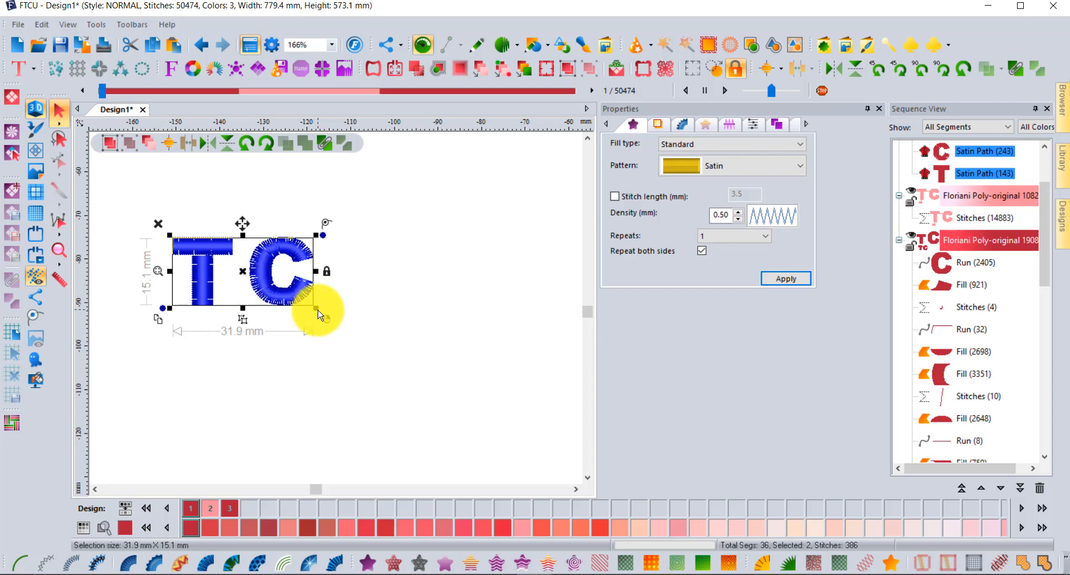
drag(315, 309, 492, 424)
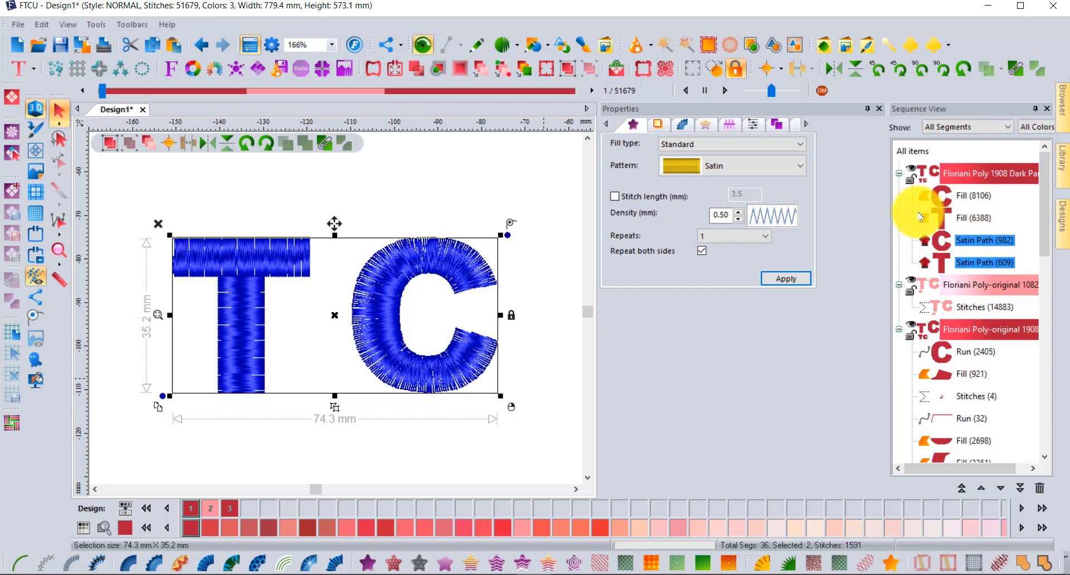
Apply Middle split as the quality control type for the editable T and C satin paths.
click(750, 127)
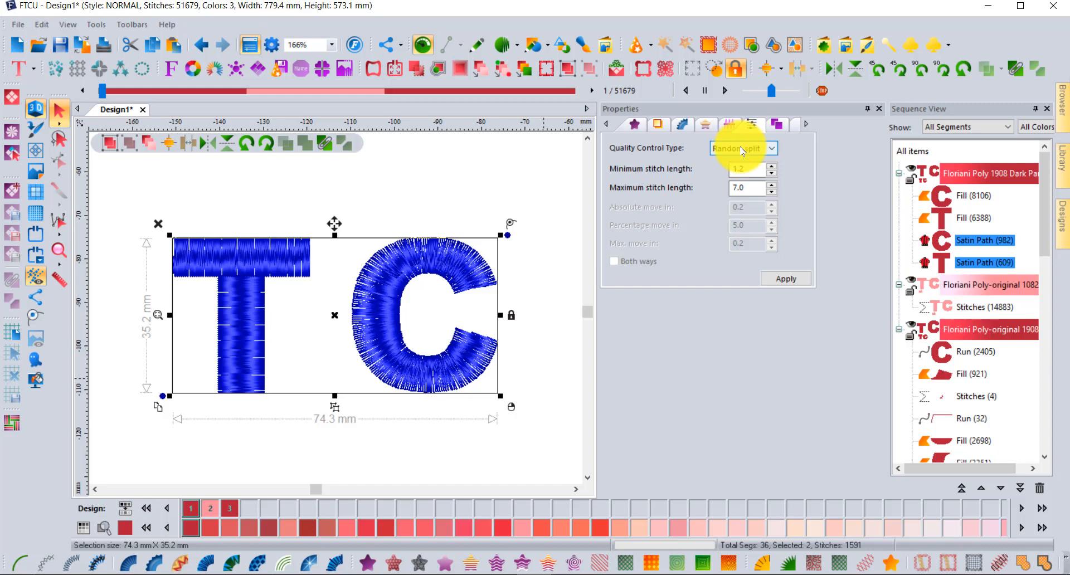
click(741, 150)
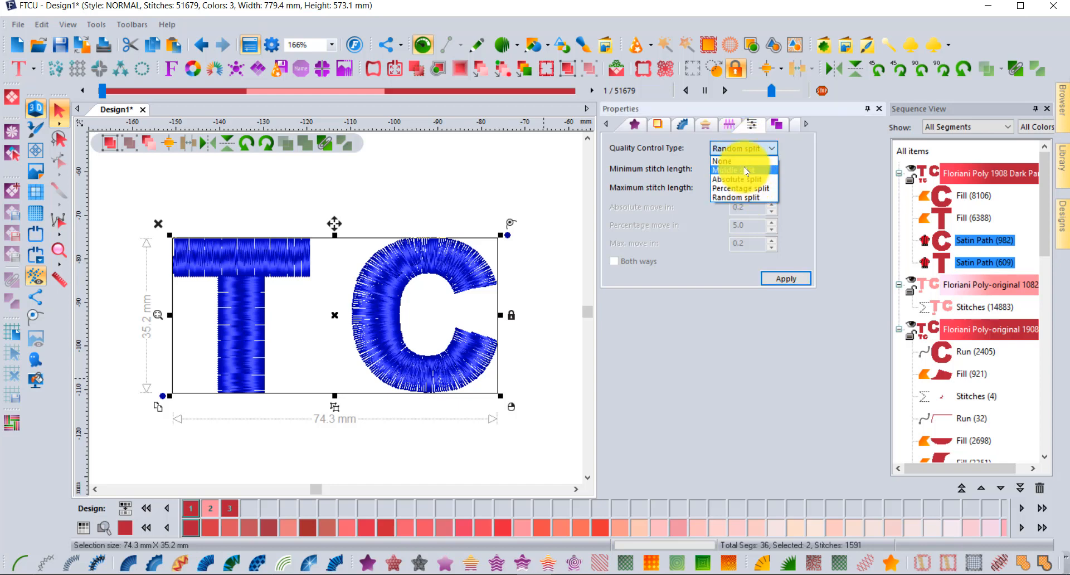
click(734, 169)
click(792, 280)
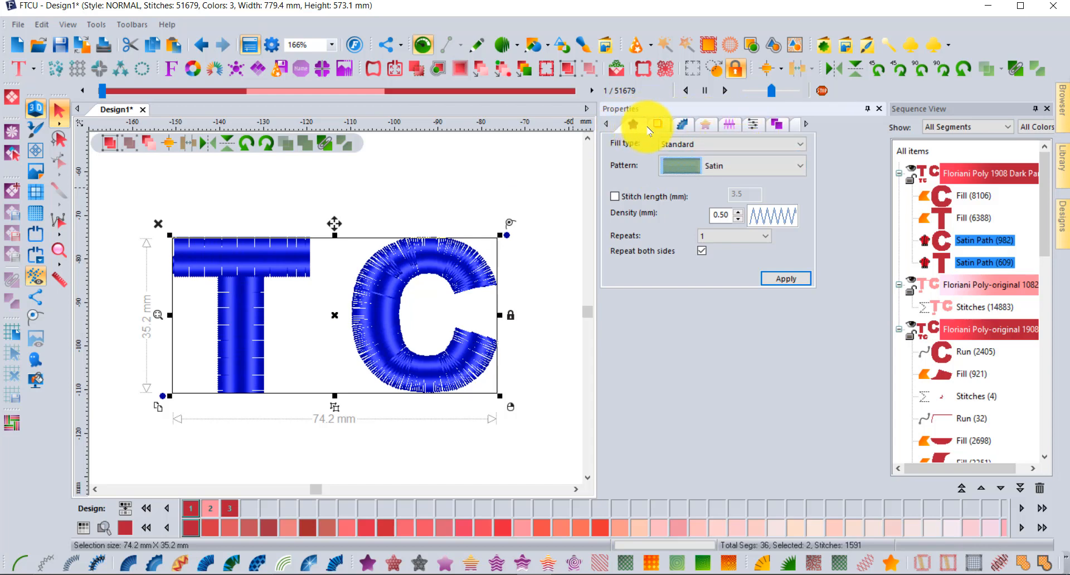
Apply Random split as the quality control type for the selected editable T and C satin paths.
click(751, 128)
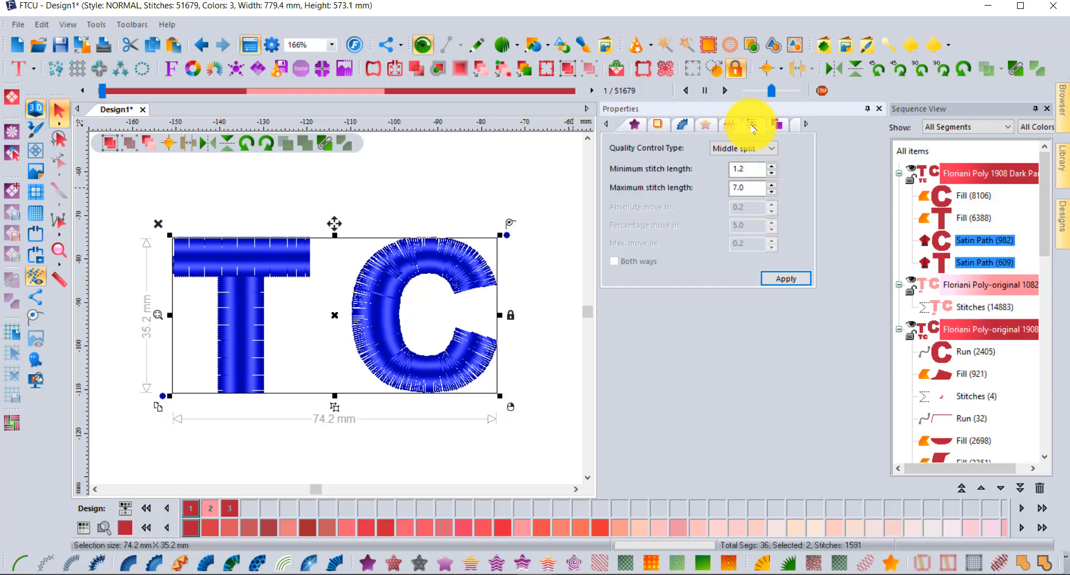
click(752, 149)
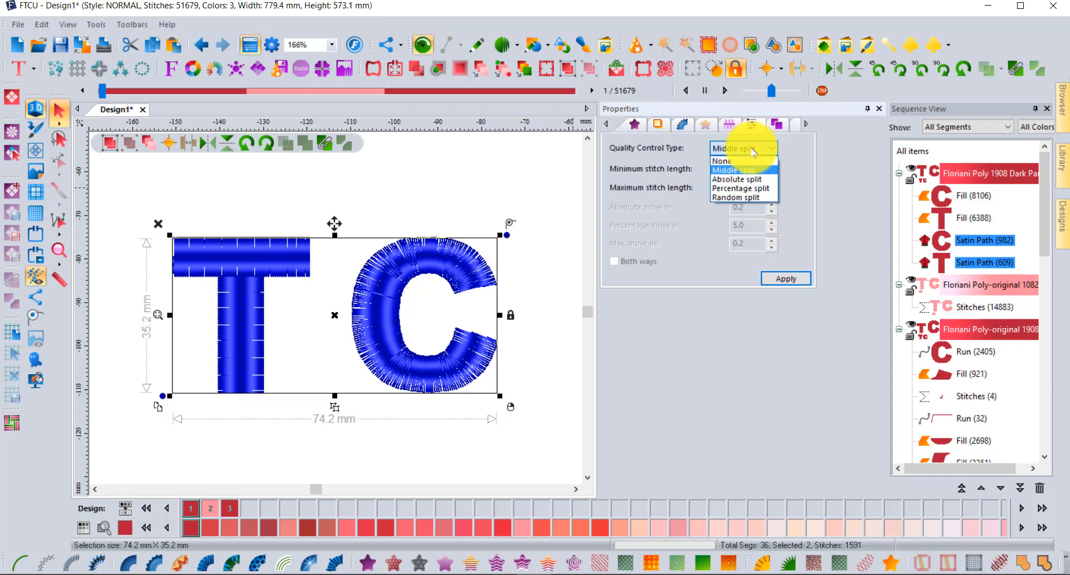
click(742, 197)
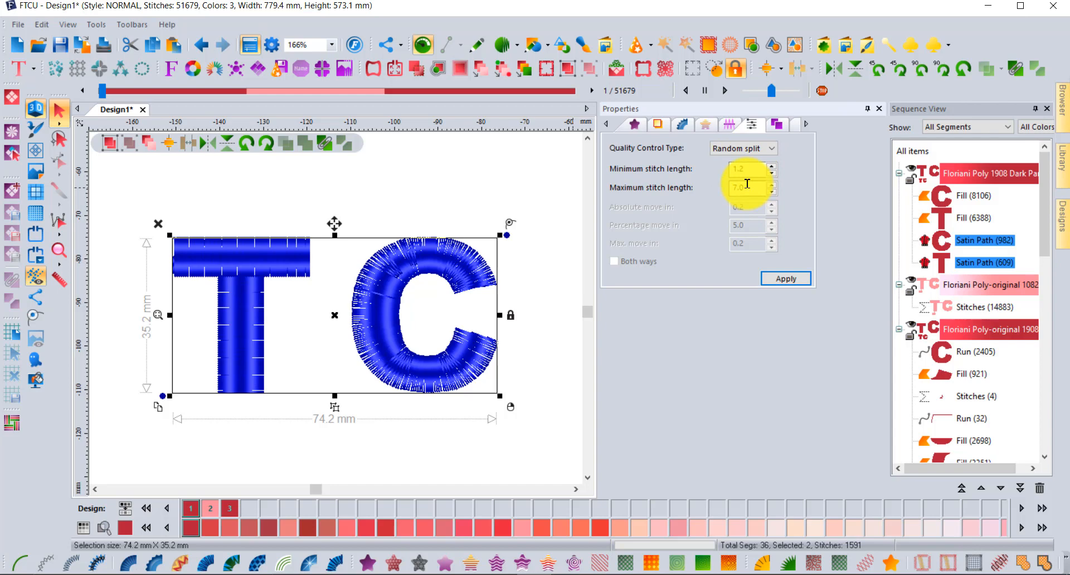
click(791, 284)
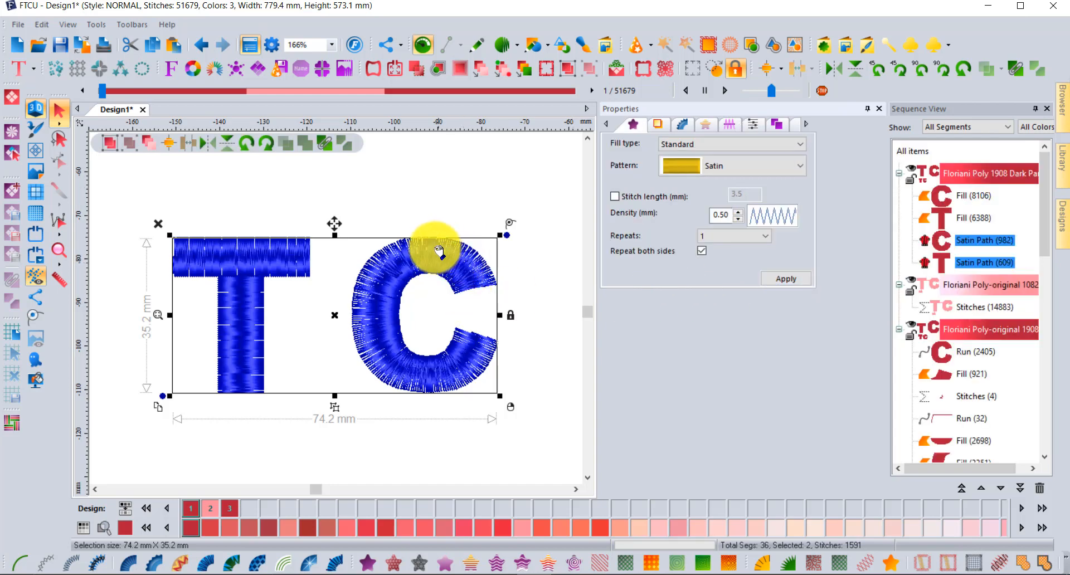
scroll(441, 369, up, 2)
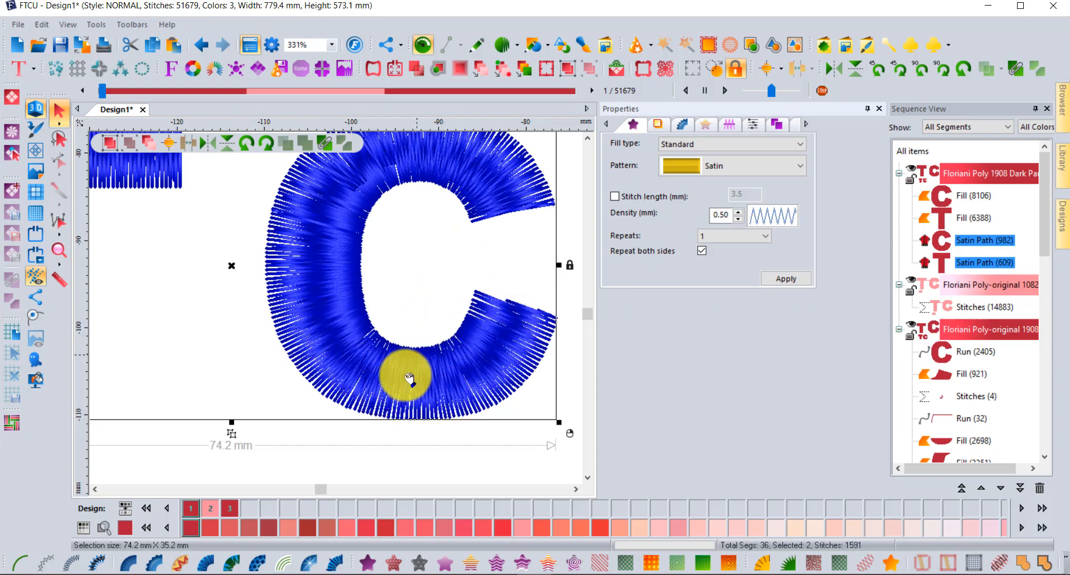
Apply Random split quality control to the lower satin path of the small C in the lowest lettering set.
scroll(363, 315, down, 10)
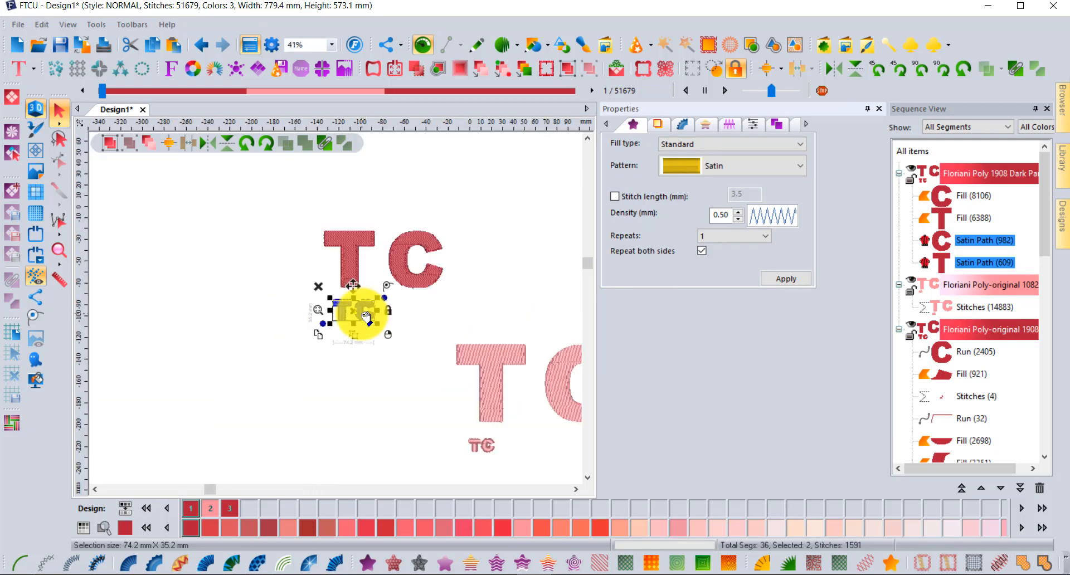
scroll(446, 368, up, 8)
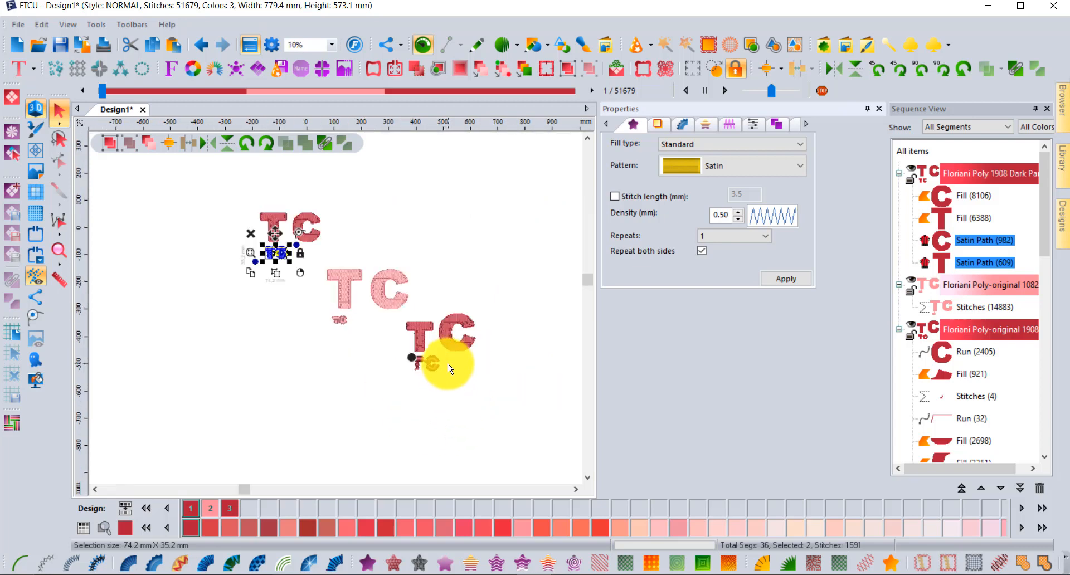
scroll(446, 365, up, 3)
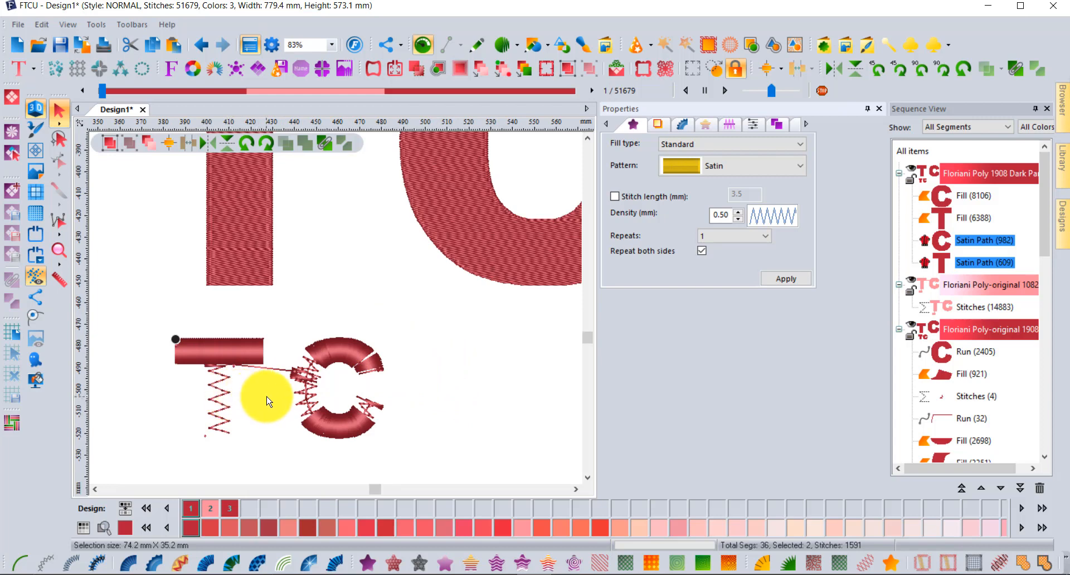
click(321, 394)
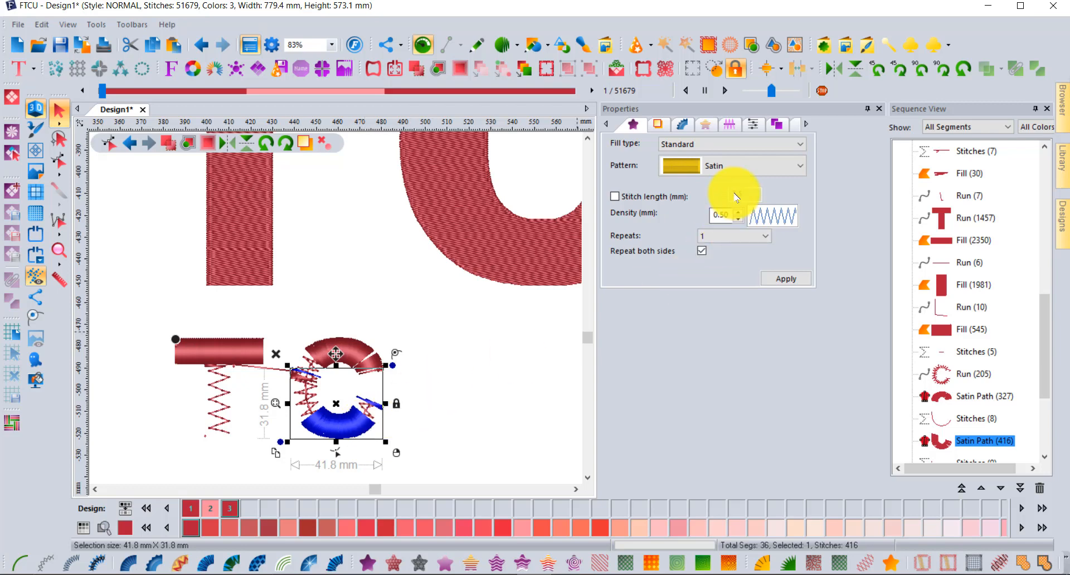
click(753, 127)
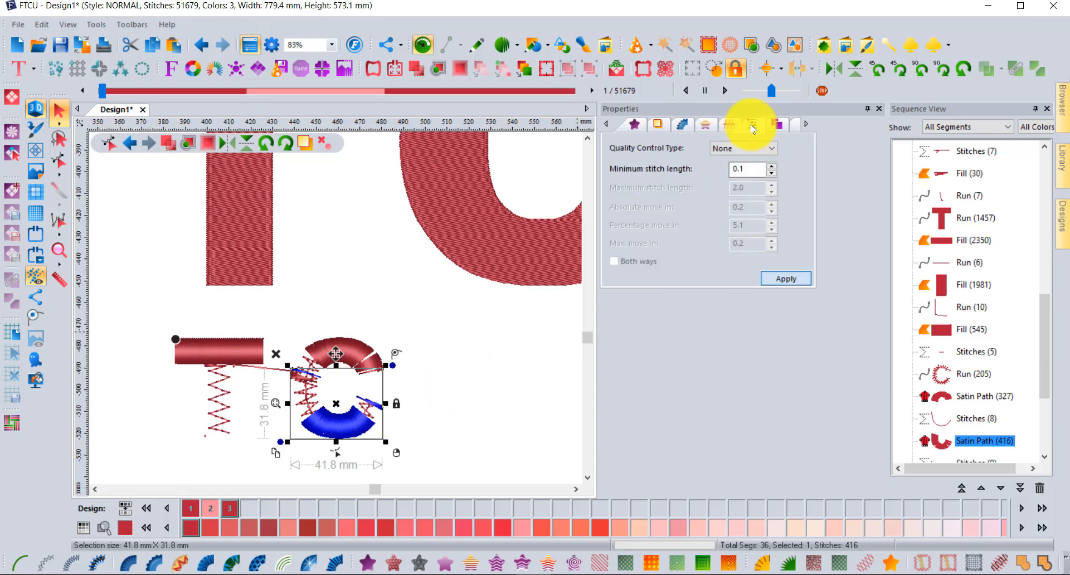
click(734, 149)
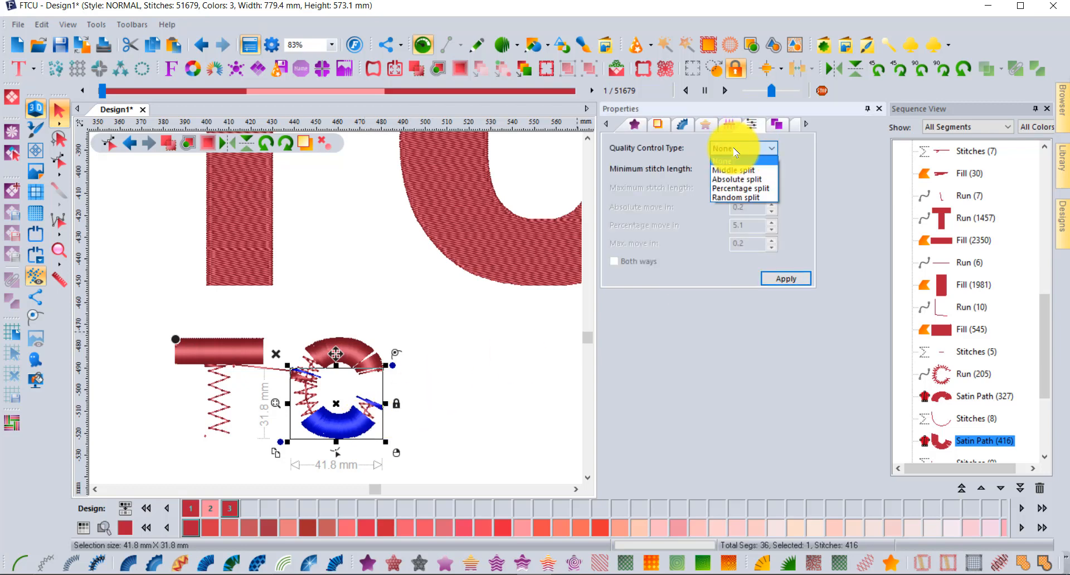
click(734, 197)
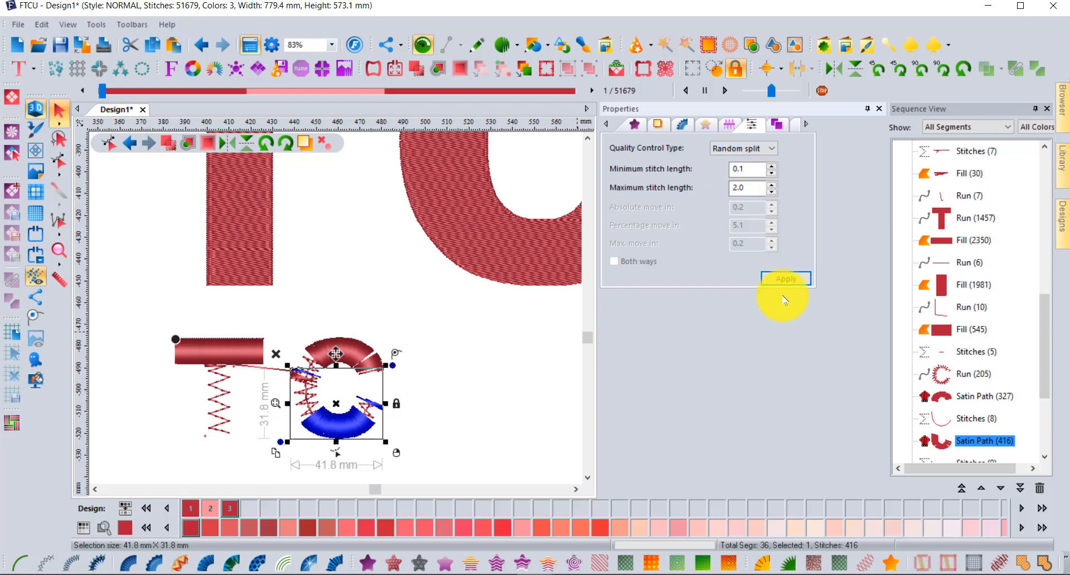
click(787, 278)
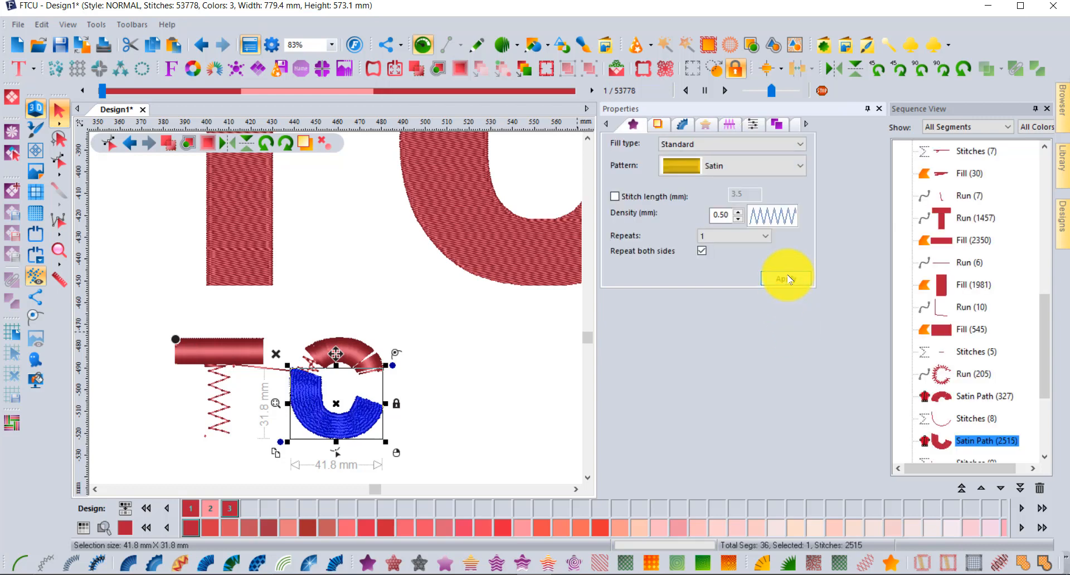
Set the maximum stitch length of the small C's lower satin path to 7 and apply it.
click(752, 124)
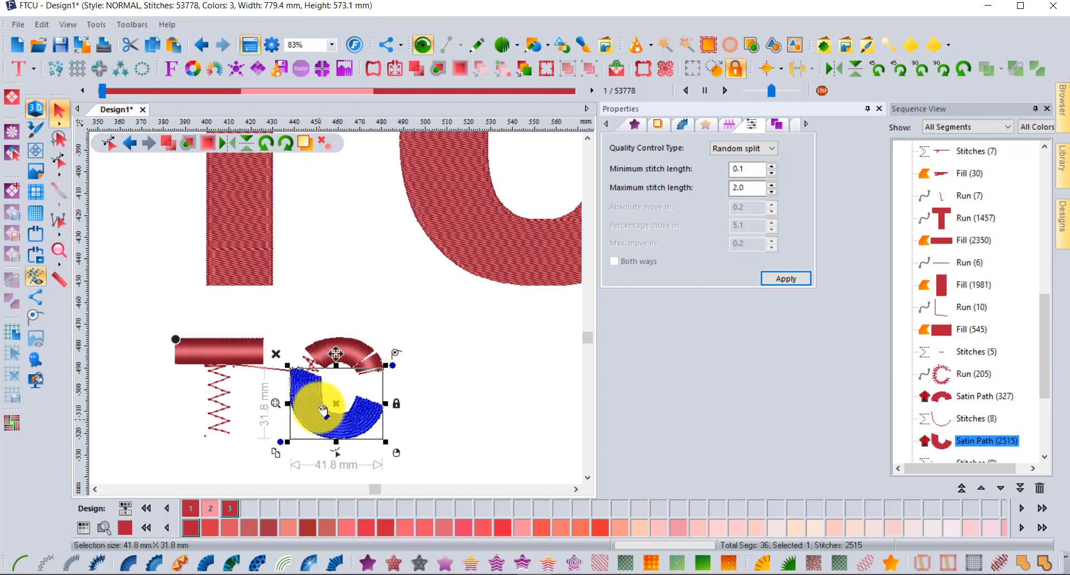
scroll(316, 411, up, 4)
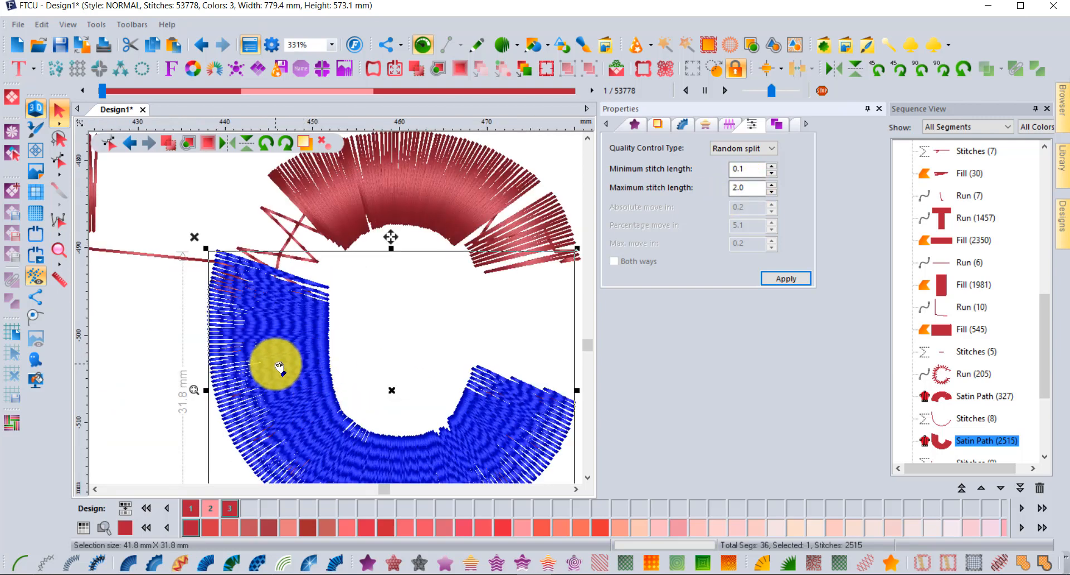
click(753, 189)
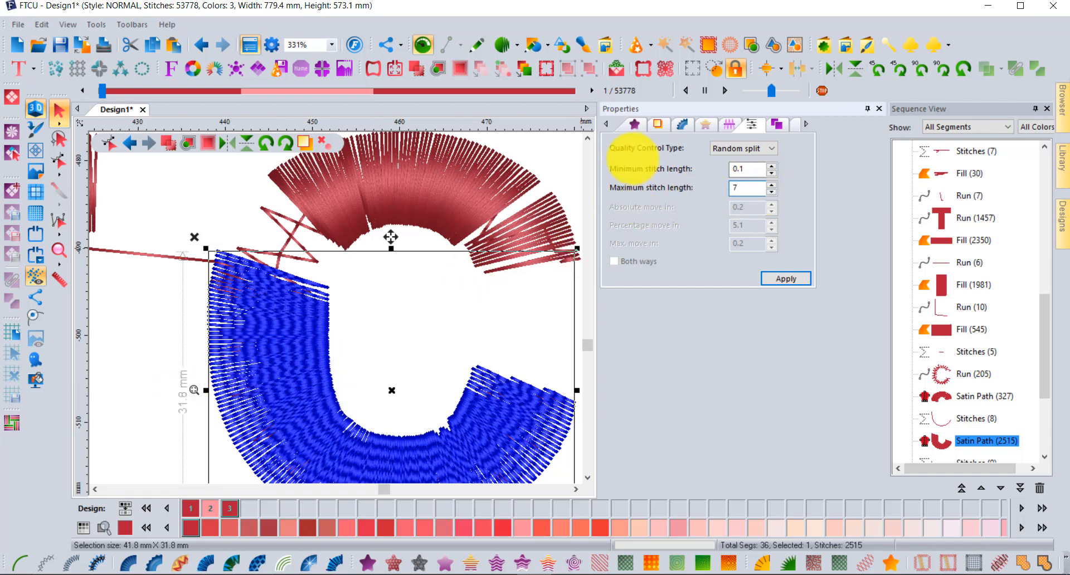
text(7)
click(791, 278)
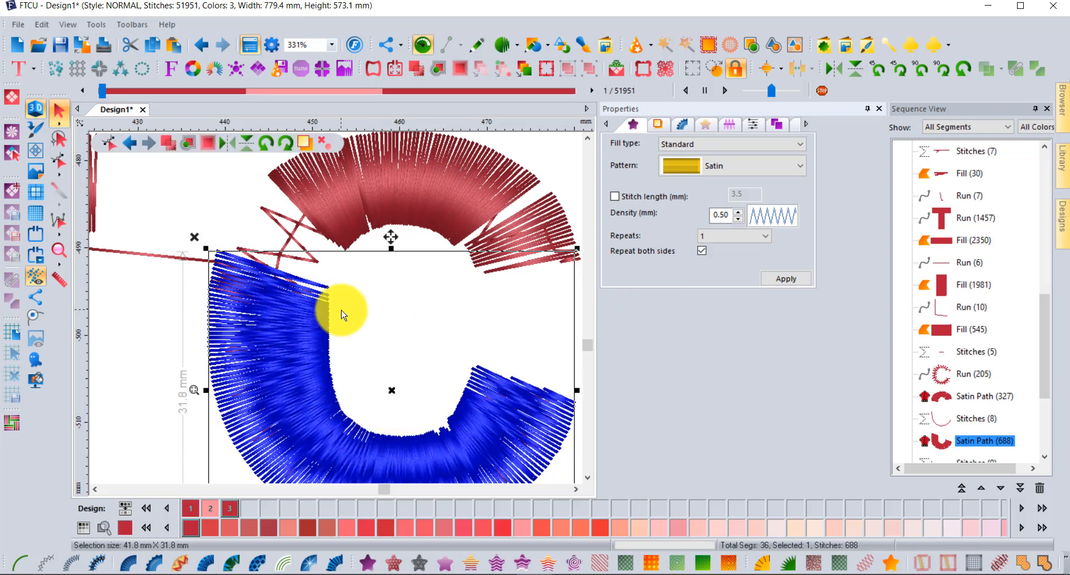
scroll(342, 315, down, 2)
scroll(342, 315, down, 2)
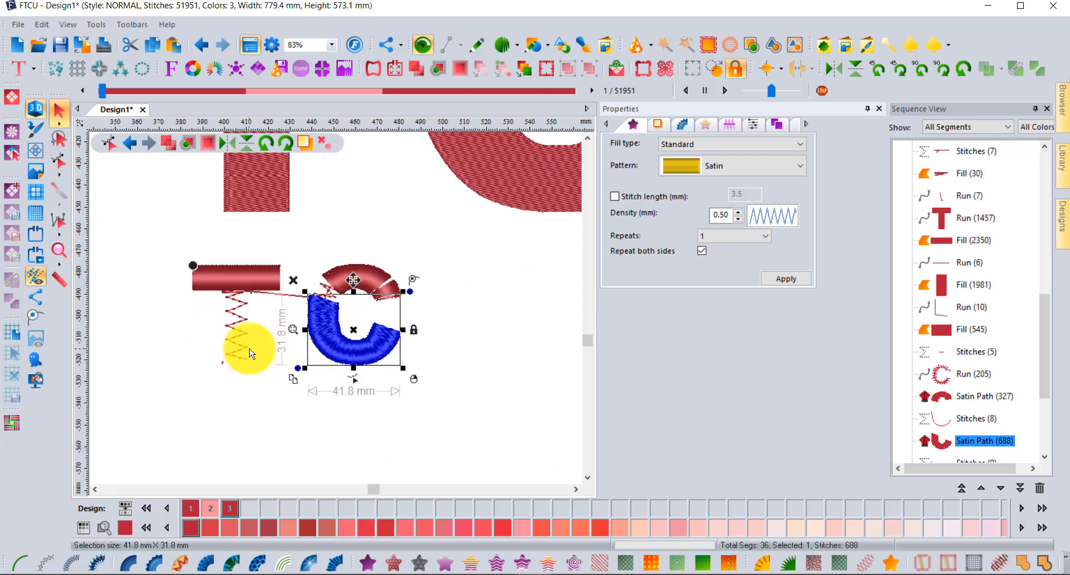
Change the fill pattern of the small C's upper satin path to Pattern 1 and inspect its stitching.
click(379, 277)
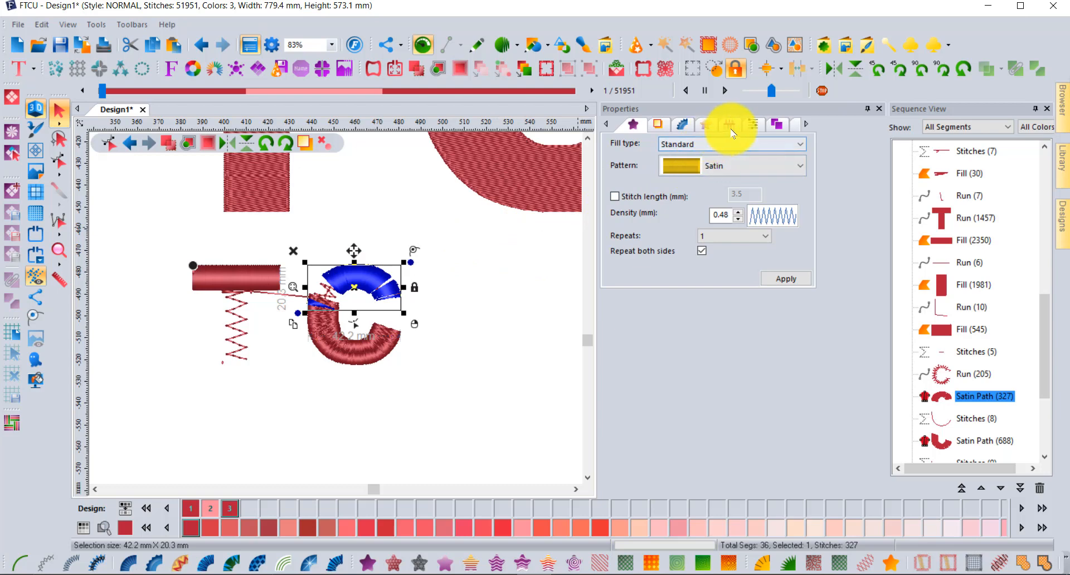
click(751, 125)
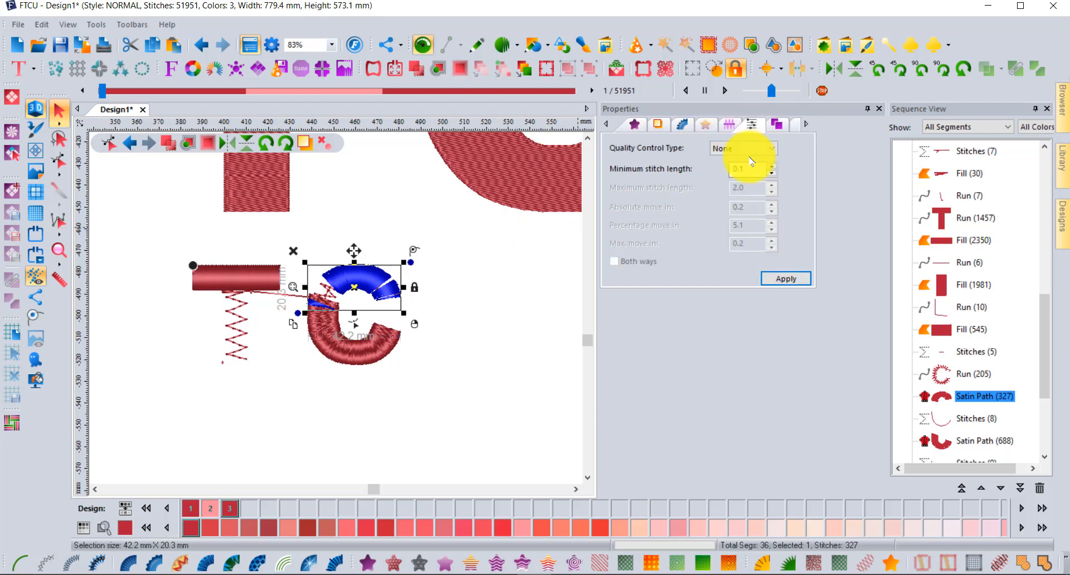
click(634, 125)
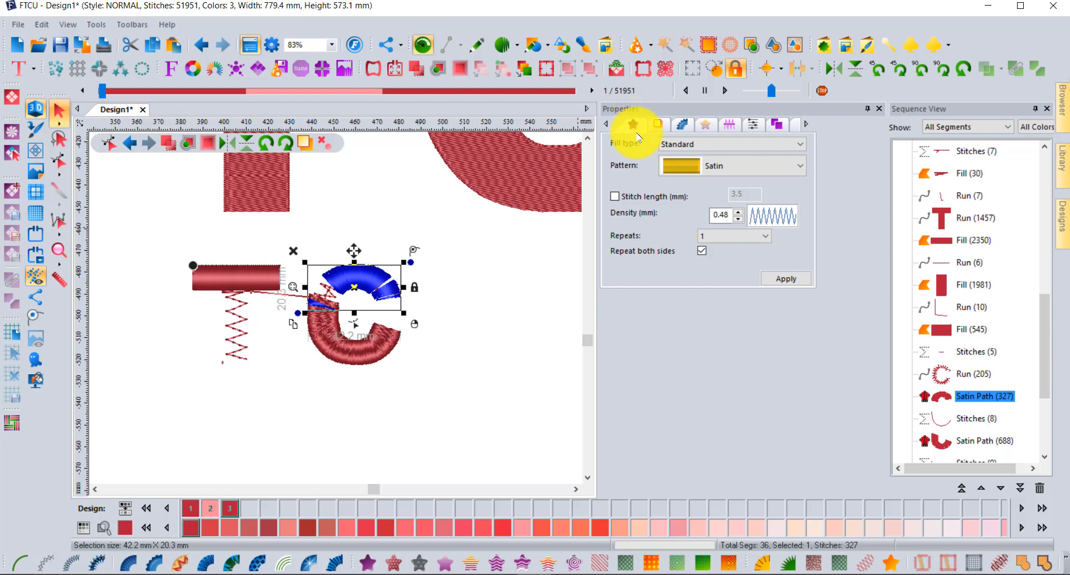
click(712, 169)
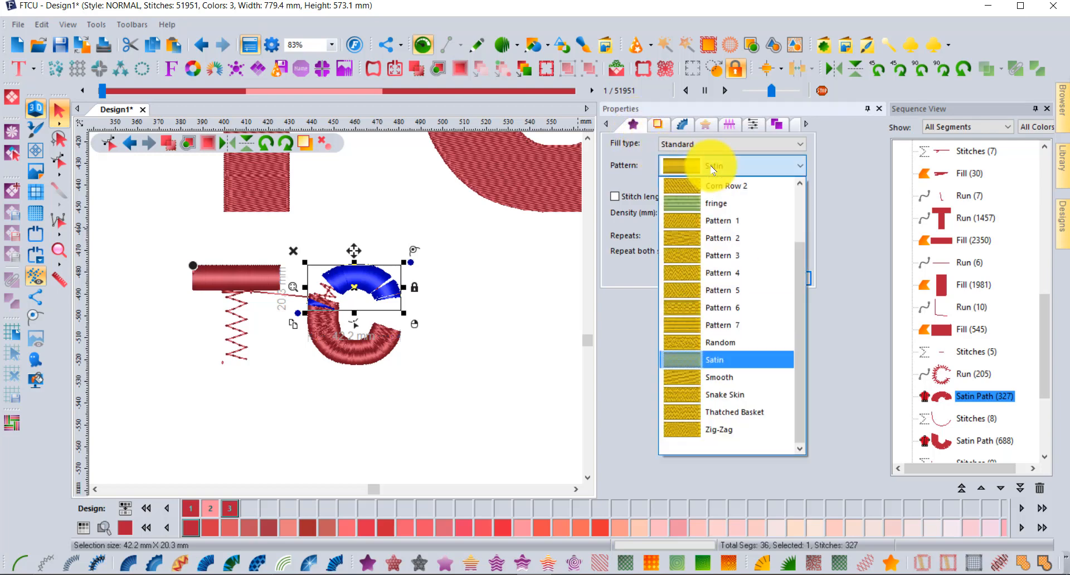
click(725, 221)
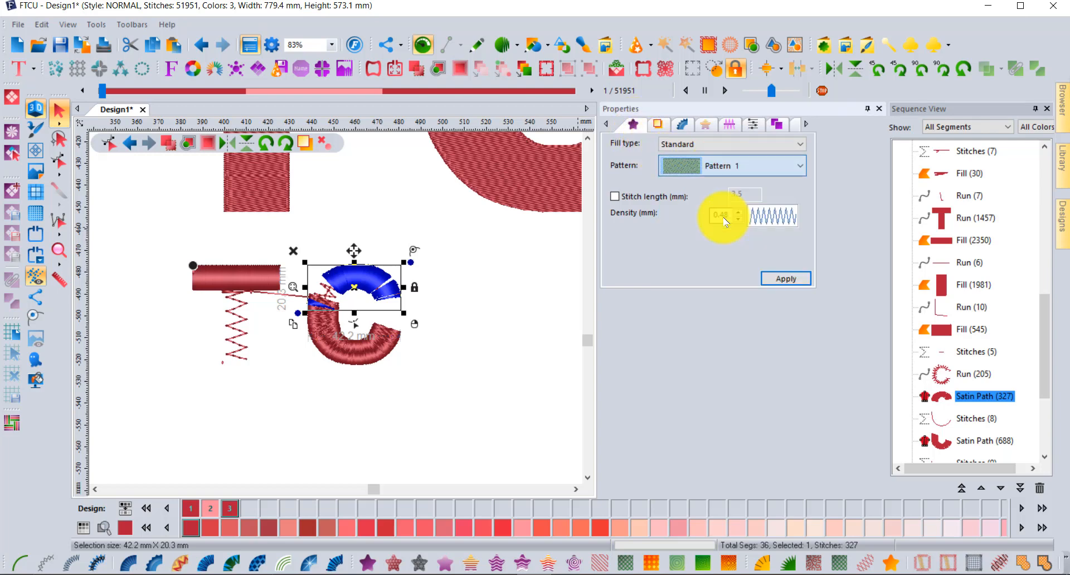
click(786, 280)
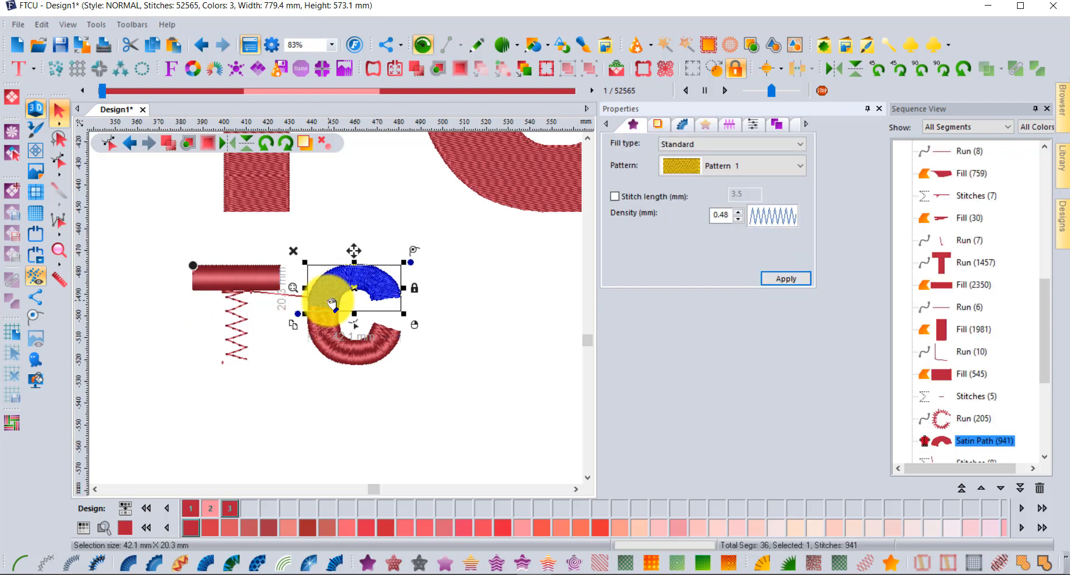
scroll(327, 296, up, 3)
scroll(329, 295, up, 3)
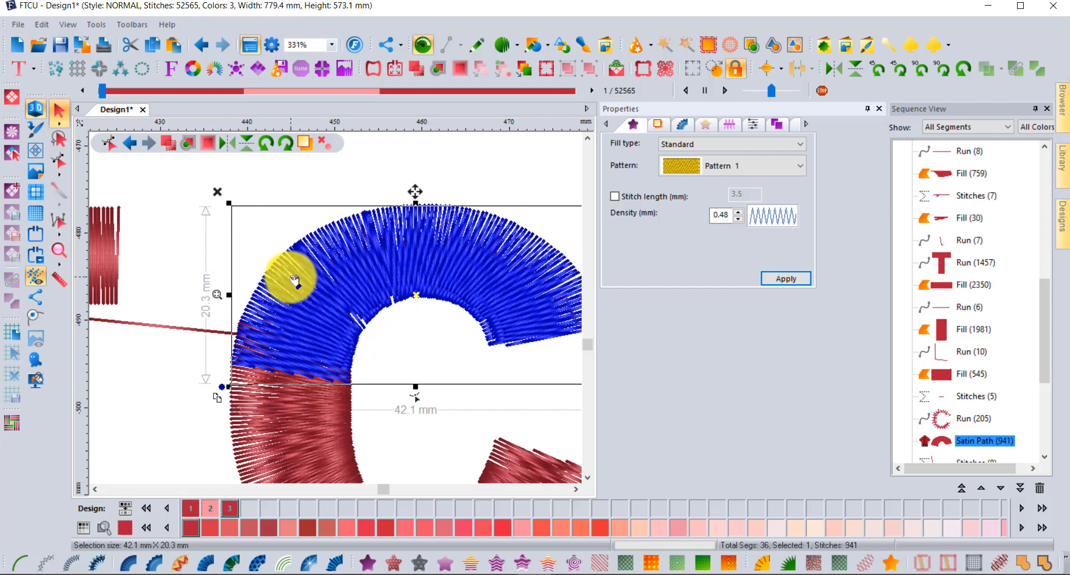
scroll(289, 276, down, 4)
click(316, 201)
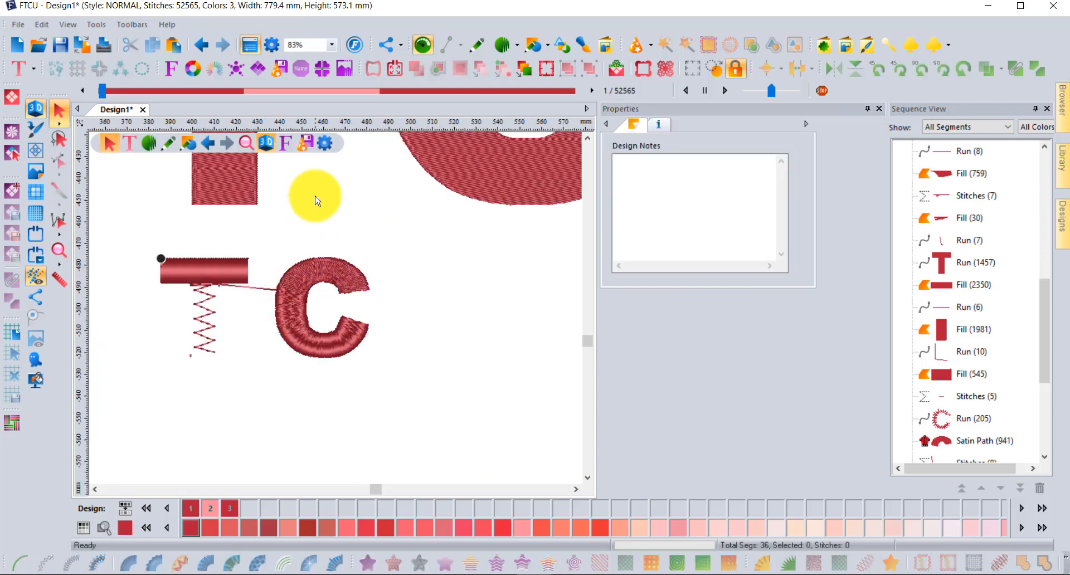
scroll(311, 282, up, 2)
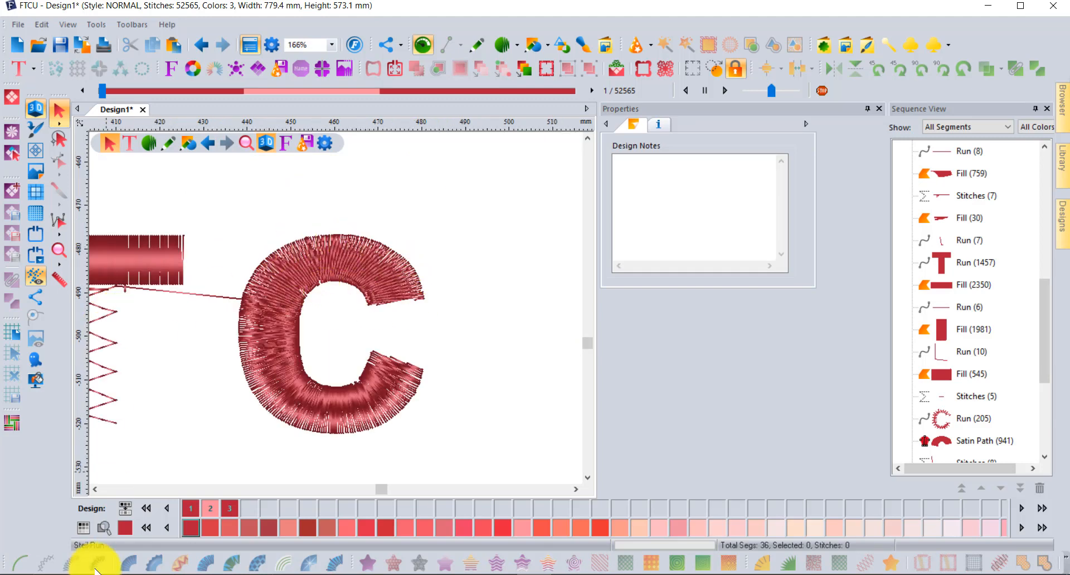
Measure the height of the small T's satin crossbar in the same lettering.
click(95, 488)
click(95, 488)
click(95, 488)
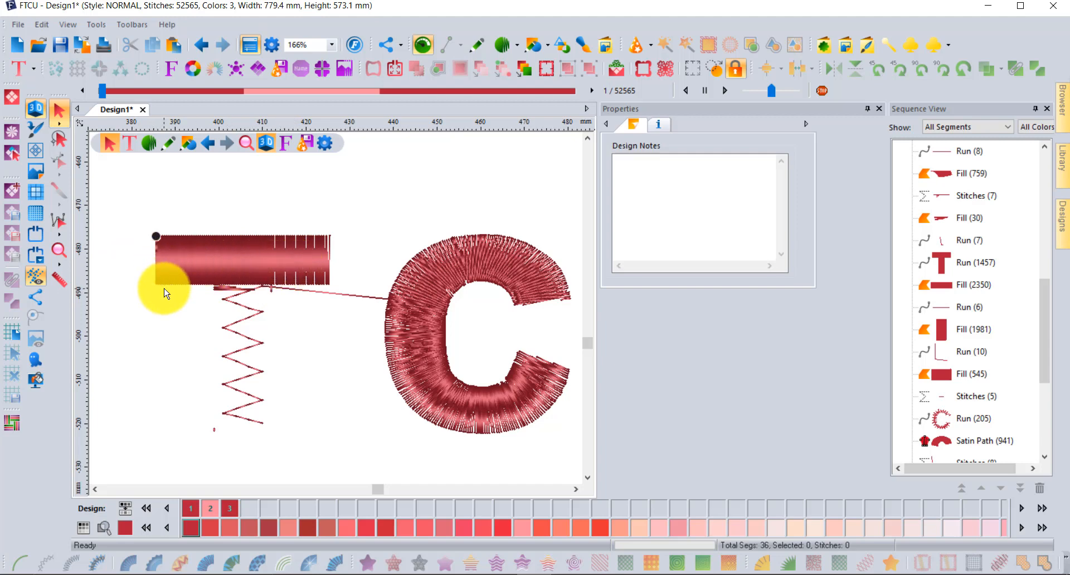
click(59, 278)
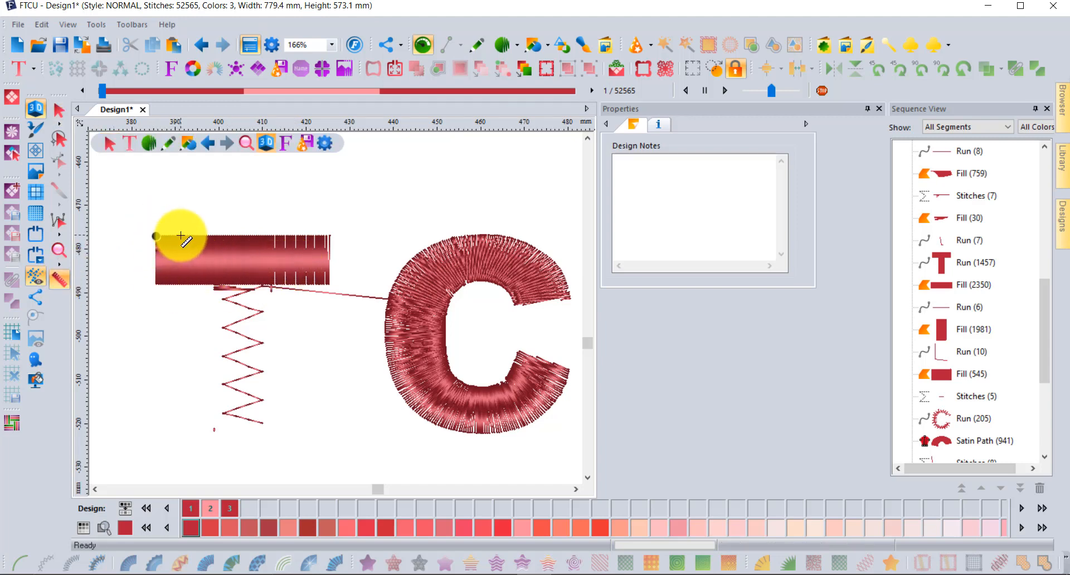
drag(180, 237, 183, 284)
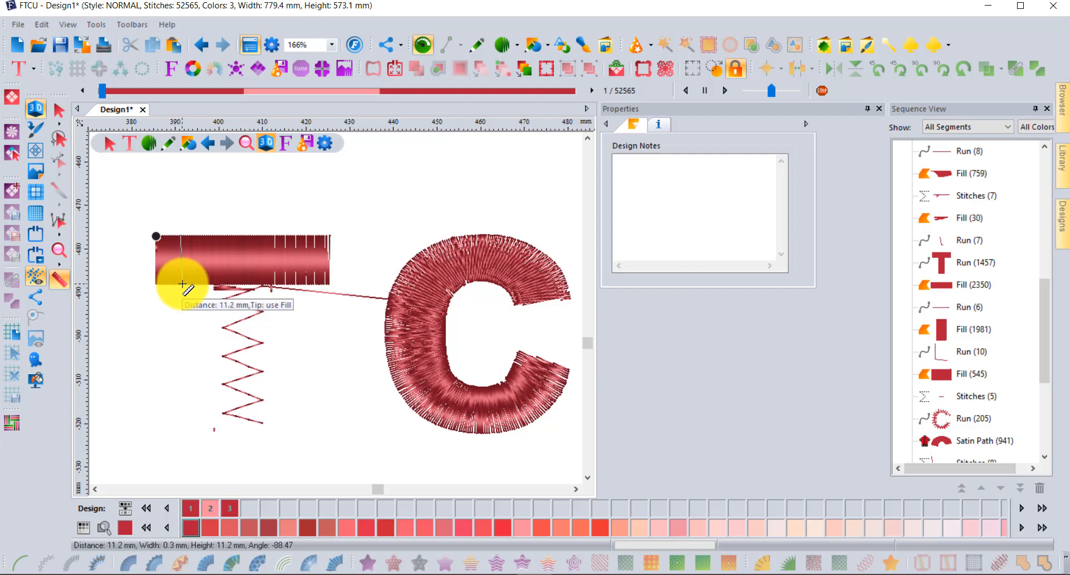
click(58, 109)
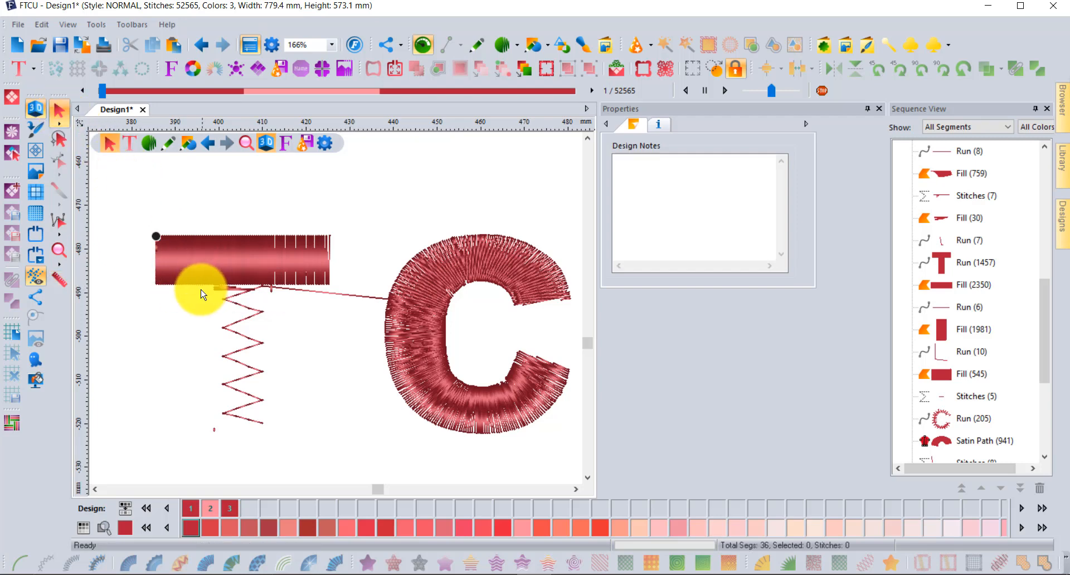
Change the fill pattern of the small T's satin crossbar to Pattern 1 and apply it.
click(193, 271)
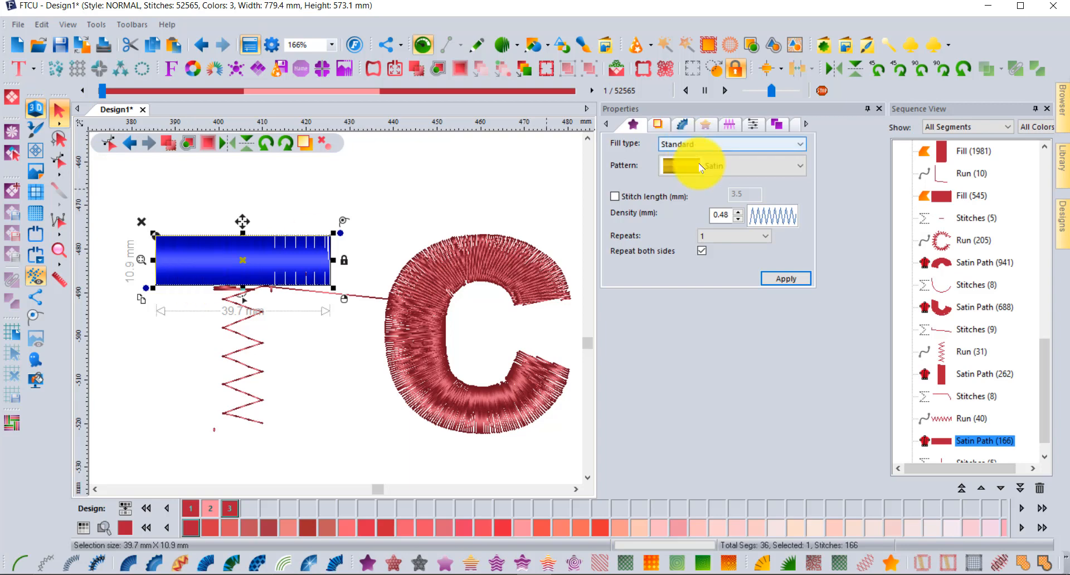
click(714, 167)
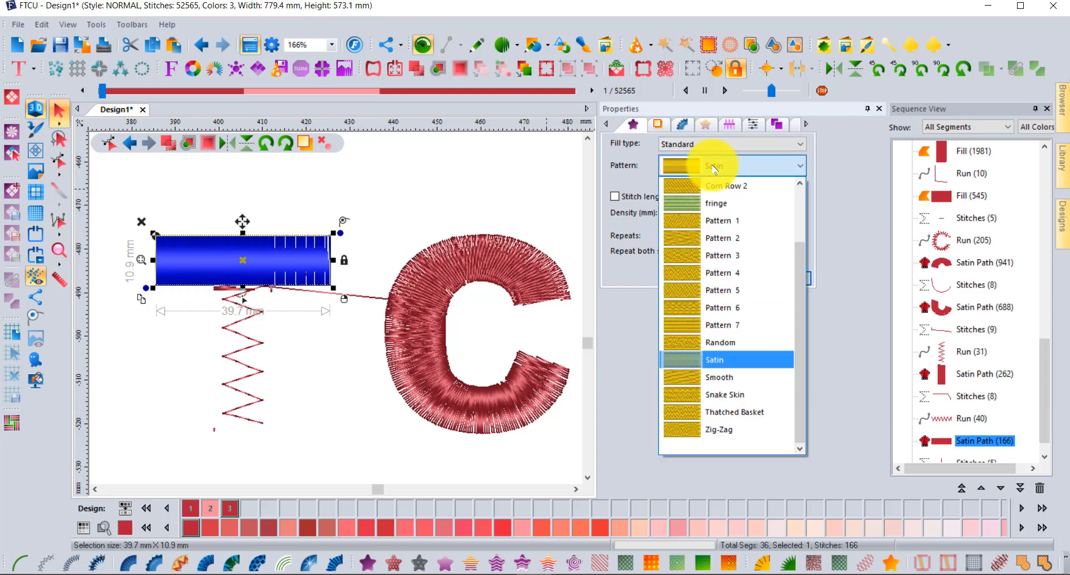
click(718, 220)
click(771, 277)
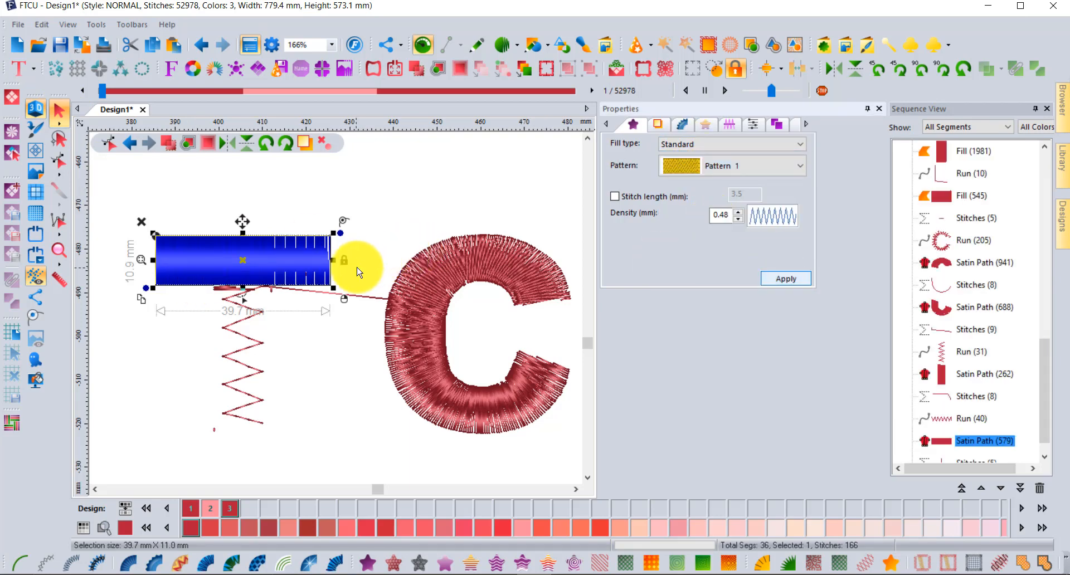
Return the small T's crossbar to the Satin pattern and apply Random split quality control with a maximum stitch length of 6.
click(689, 169)
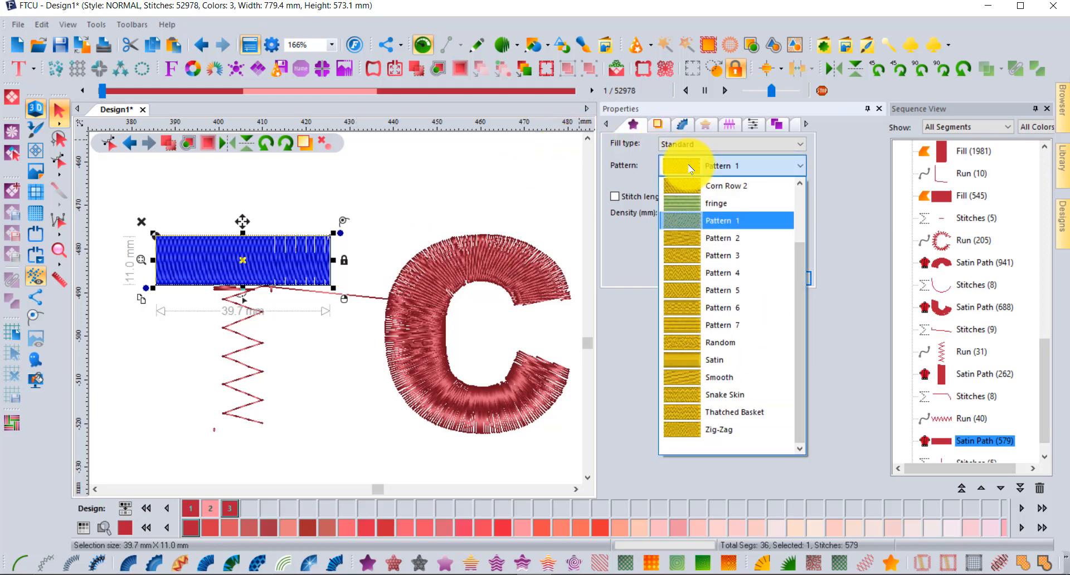
click(701, 352)
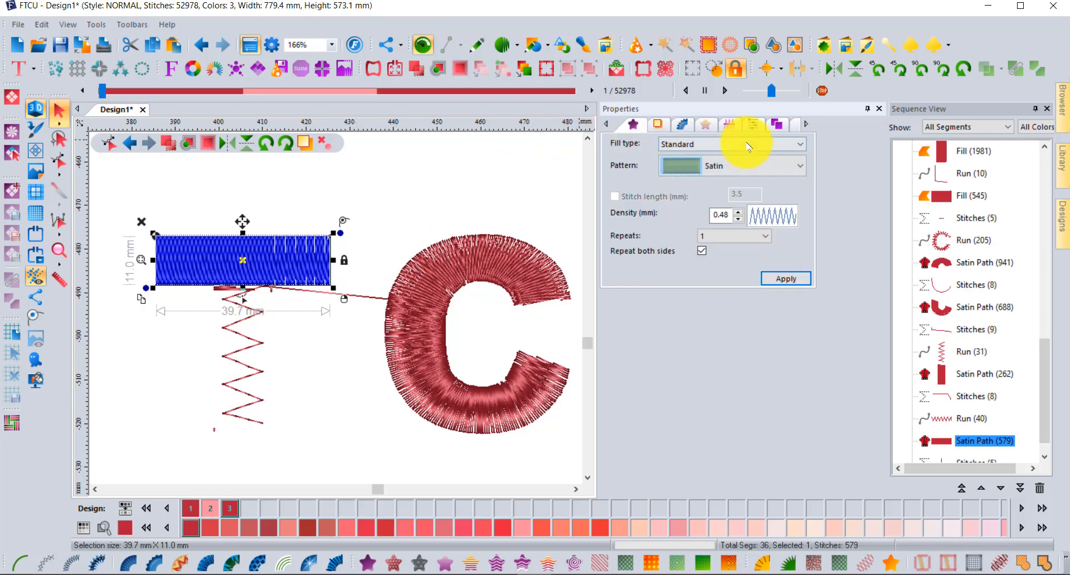
click(752, 123)
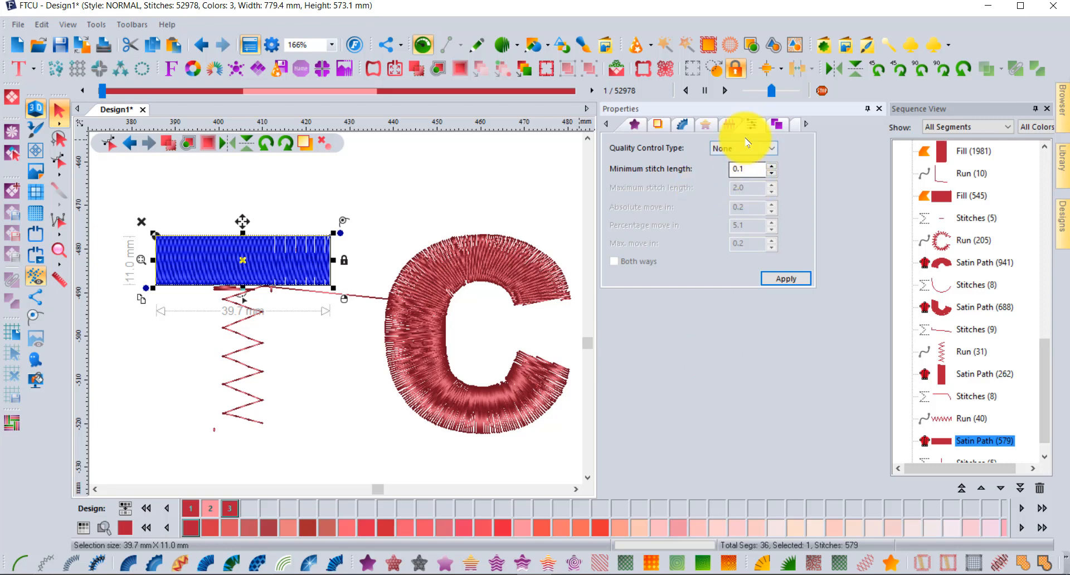
click(744, 148)
click(741, 197)
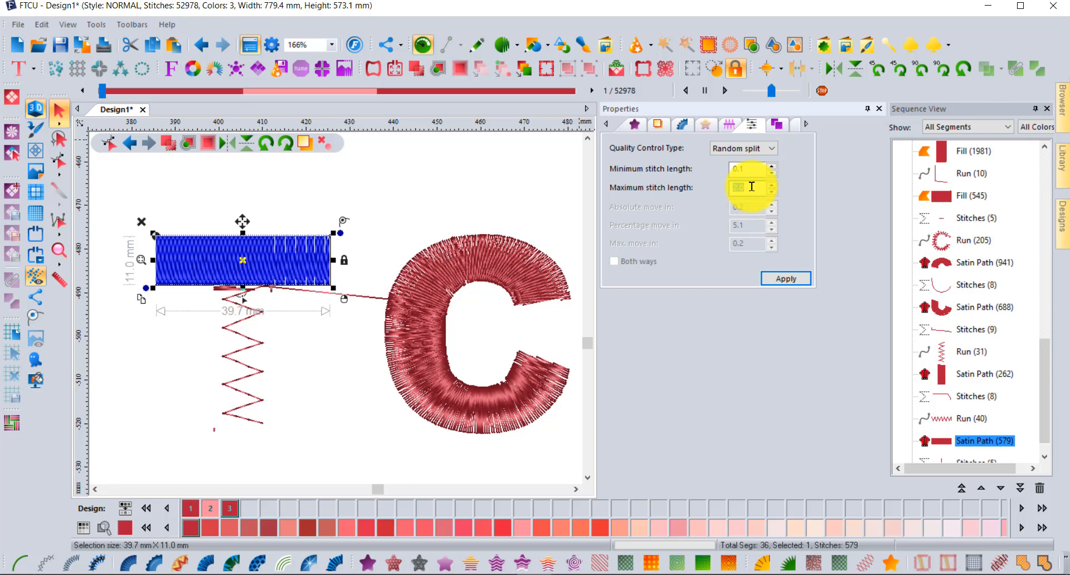
text(6)
click(785, 278)
click(305, 198)
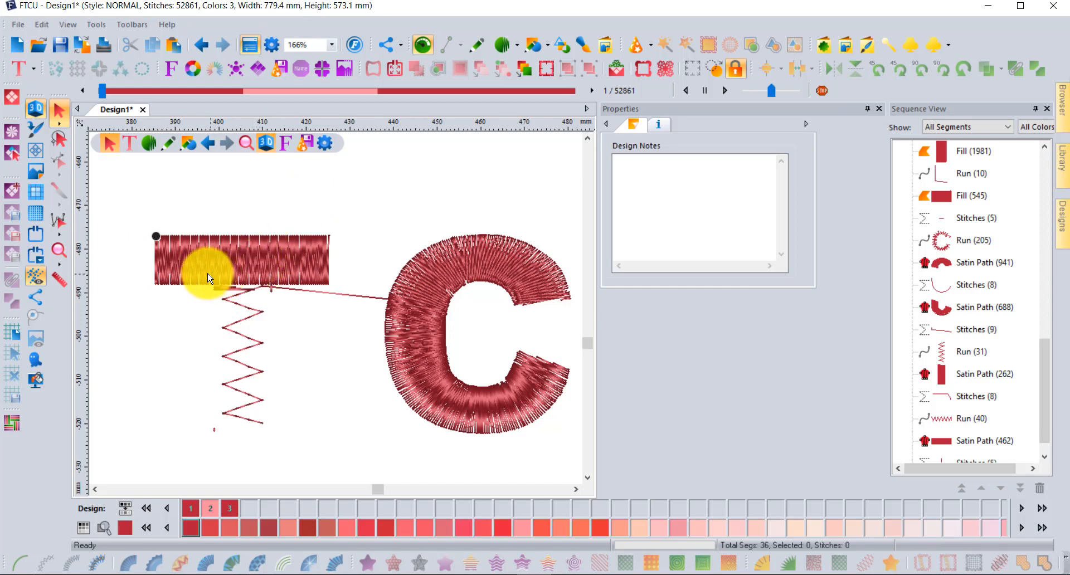
Apply Random split quality control to the small T's vertical stem with minimum stitch length 2 and maximum stitch length 7.
click(219, 312)
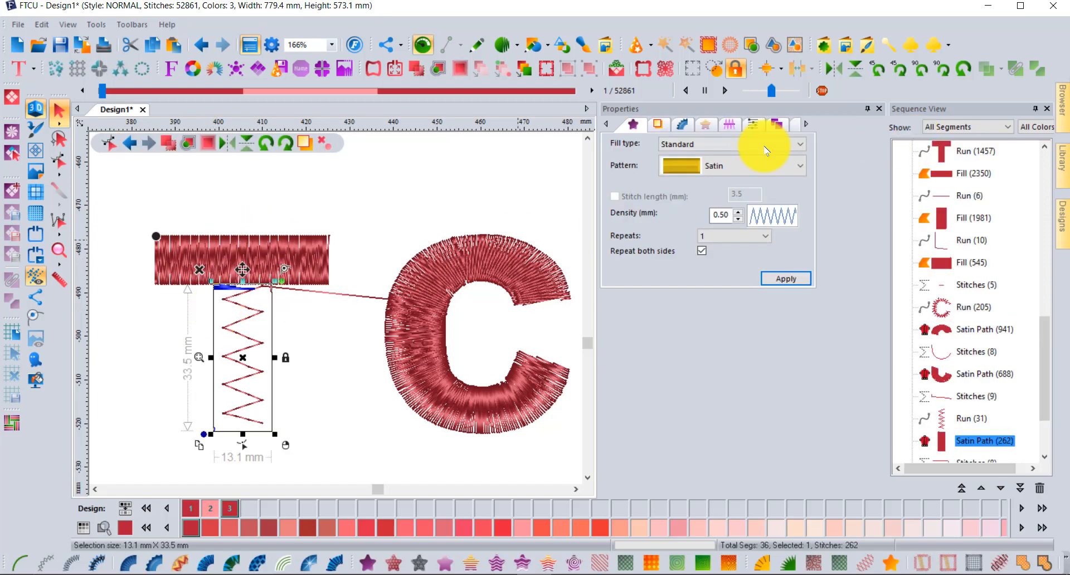
click(759, 127)
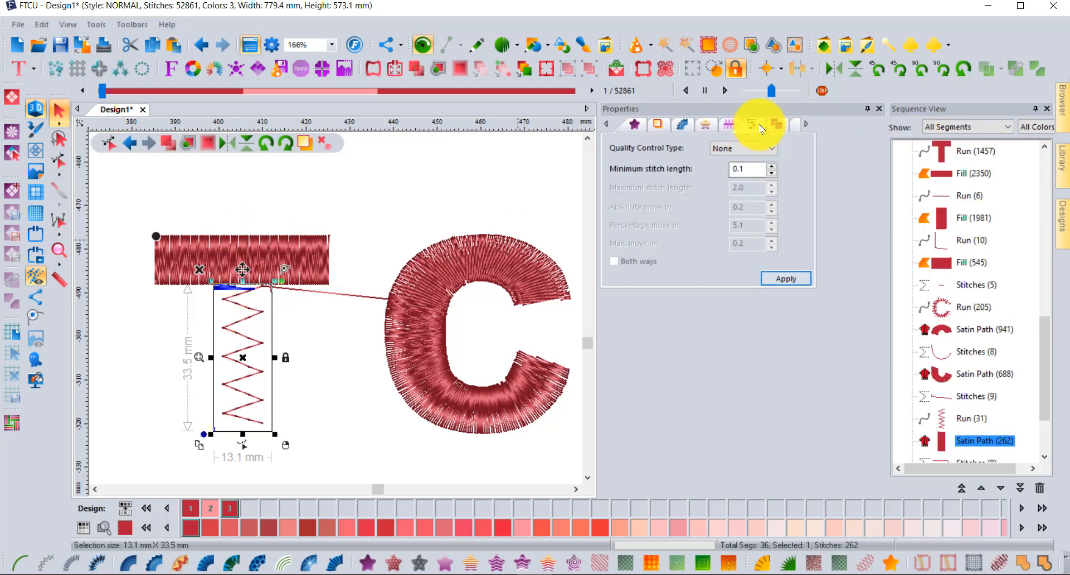
click(742, 147)
click(738, 199)
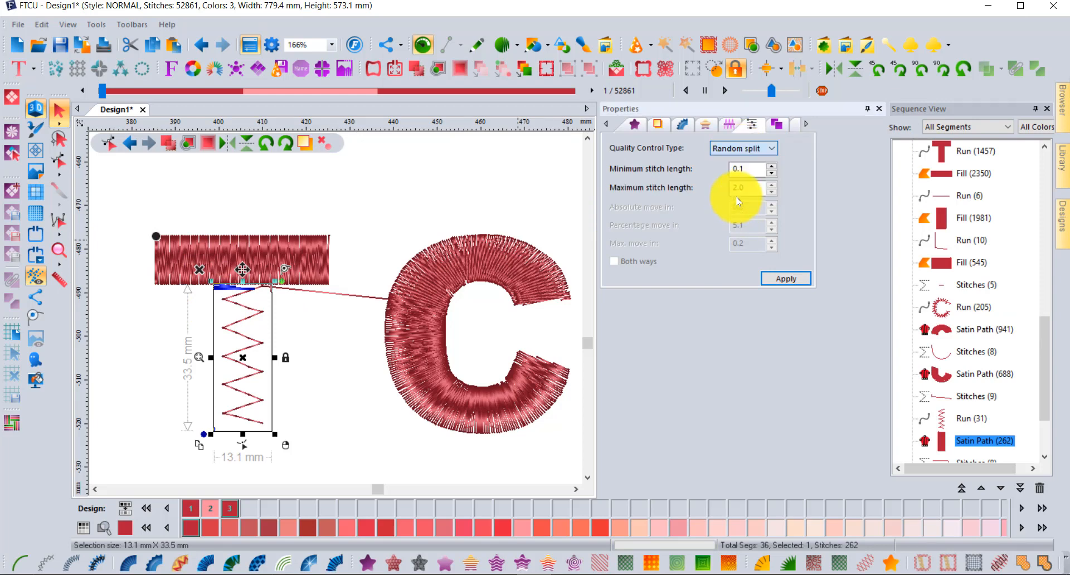
double_click(750, 190)
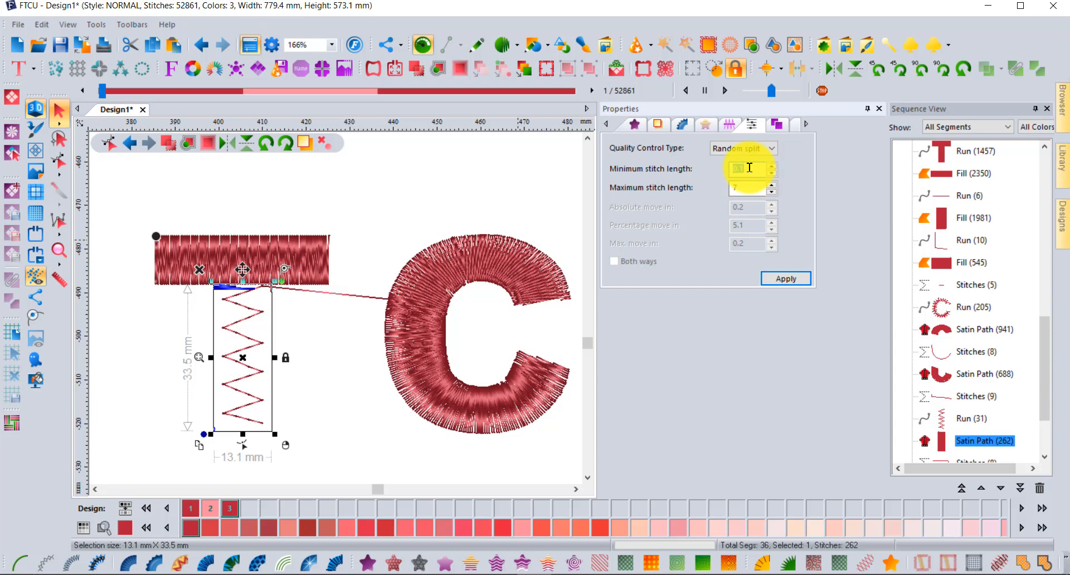
click(786, 279)
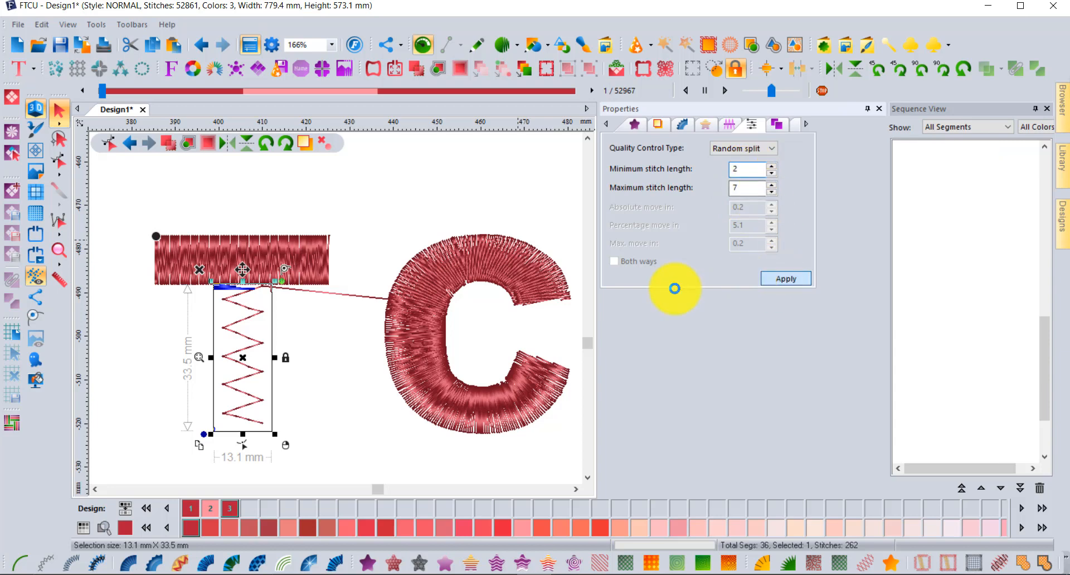
click(329, 163)
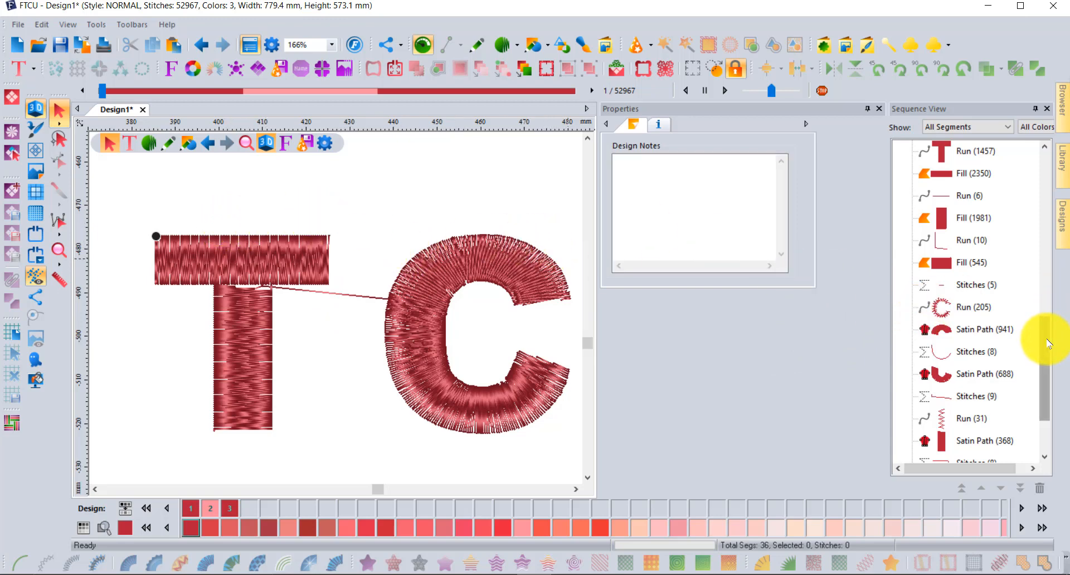
Smooth the inner edge of the small C's lower satin path by deleting the stray outline nodes at its notches.
click(971, 308)
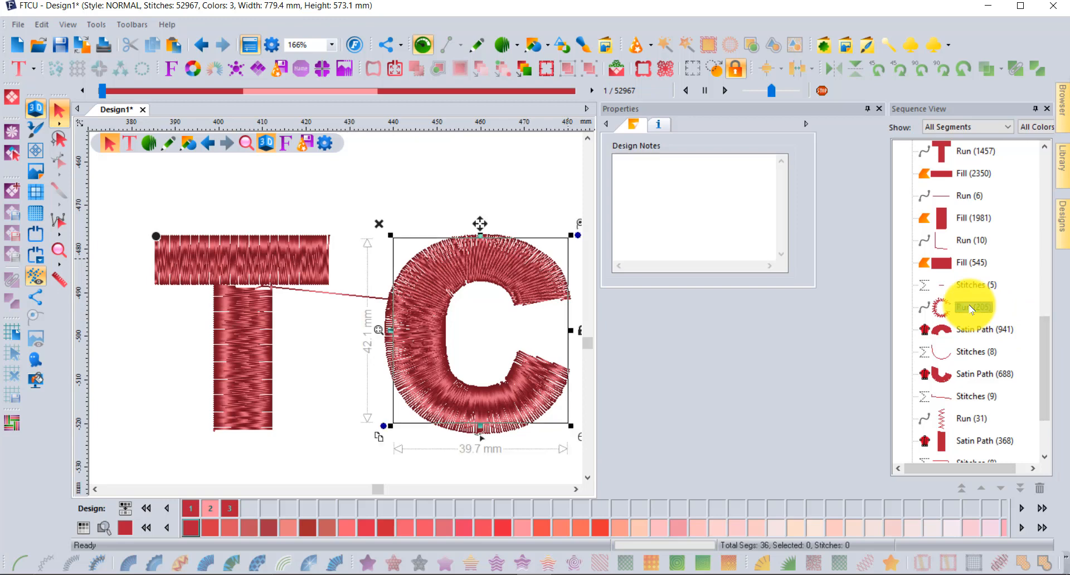
click(971, 332)
click(971, 352)
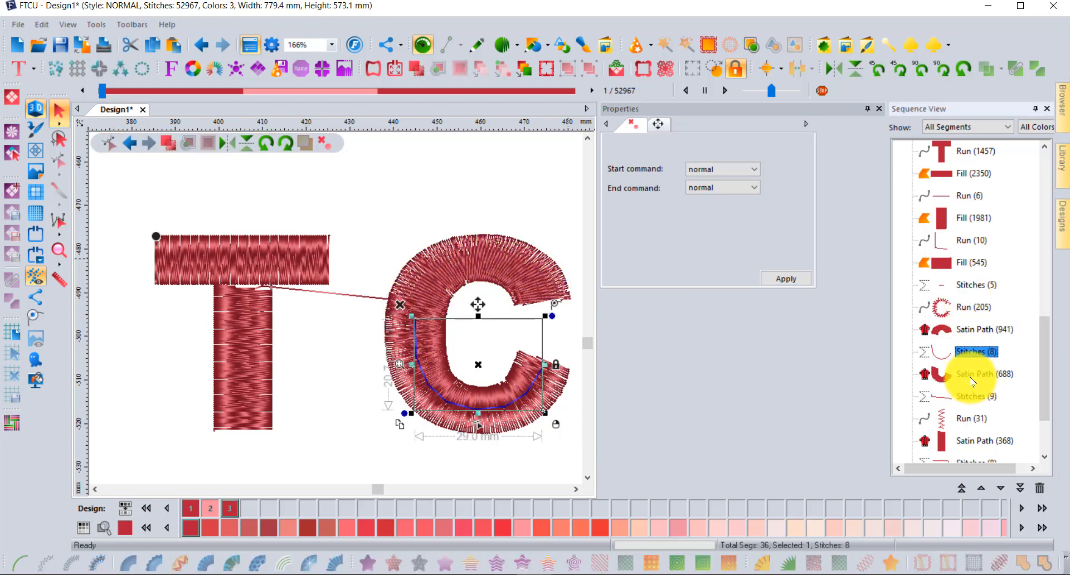
click(972, 375)
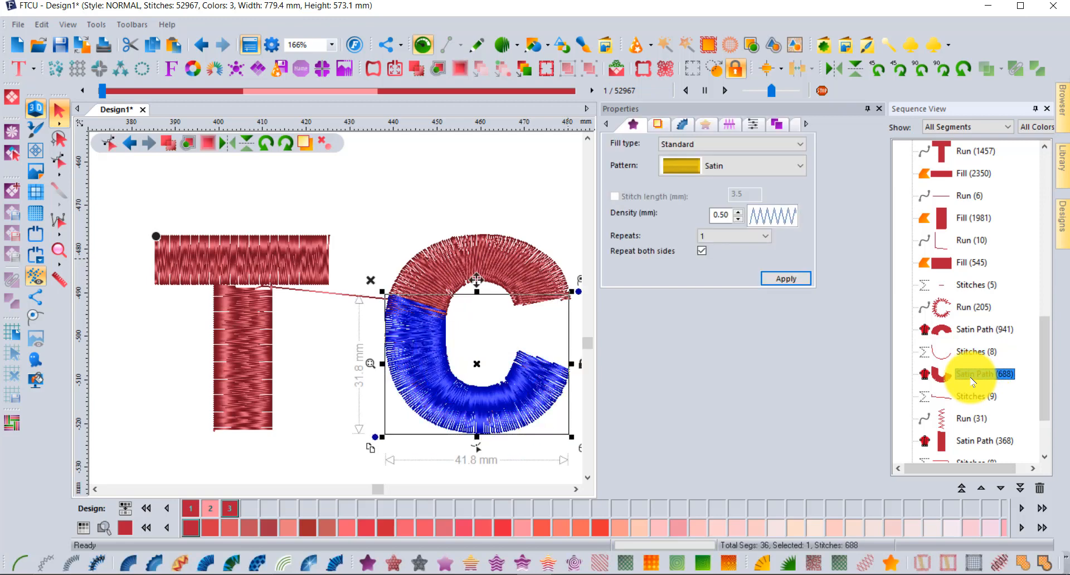
click(576, 489)
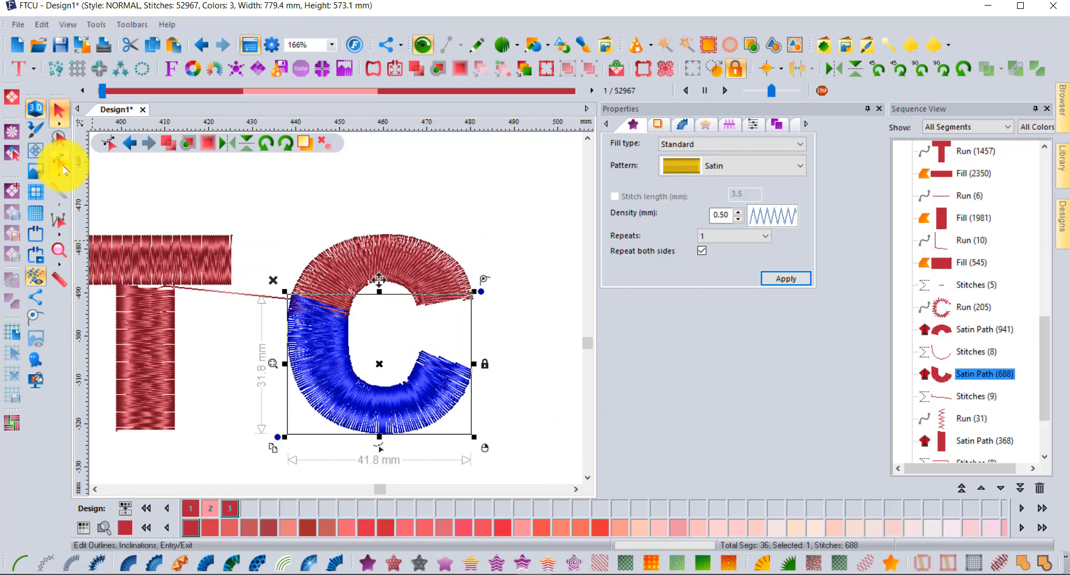
click(59, 163)
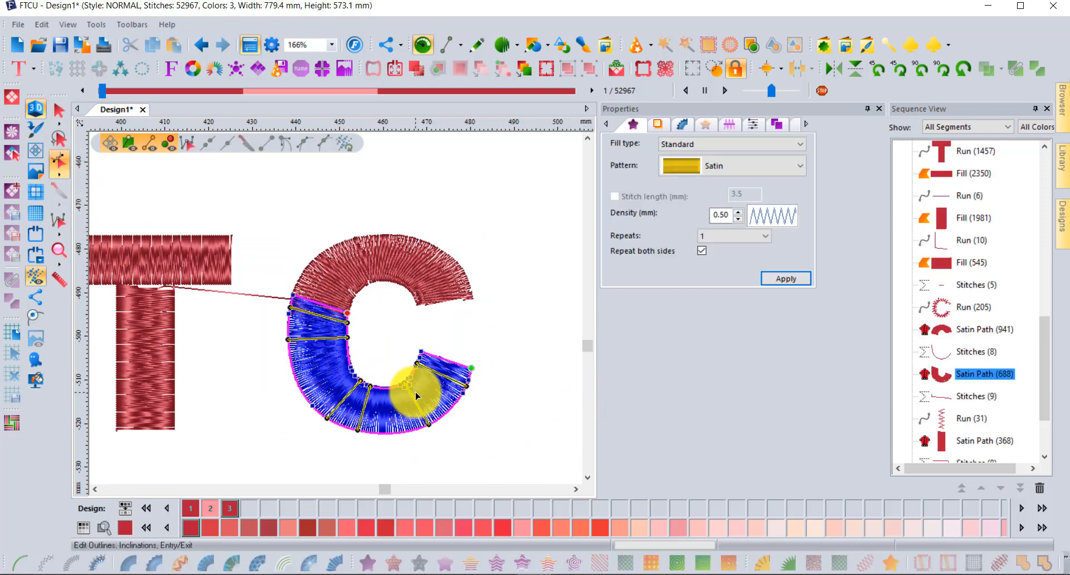
scroll(417, 396, up, 4)
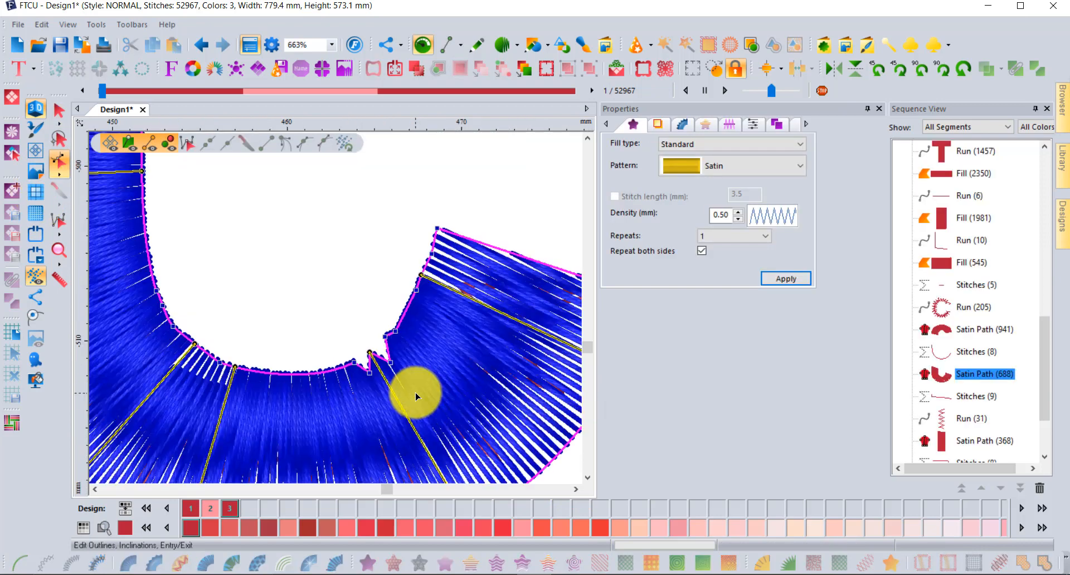
click(391, 364)
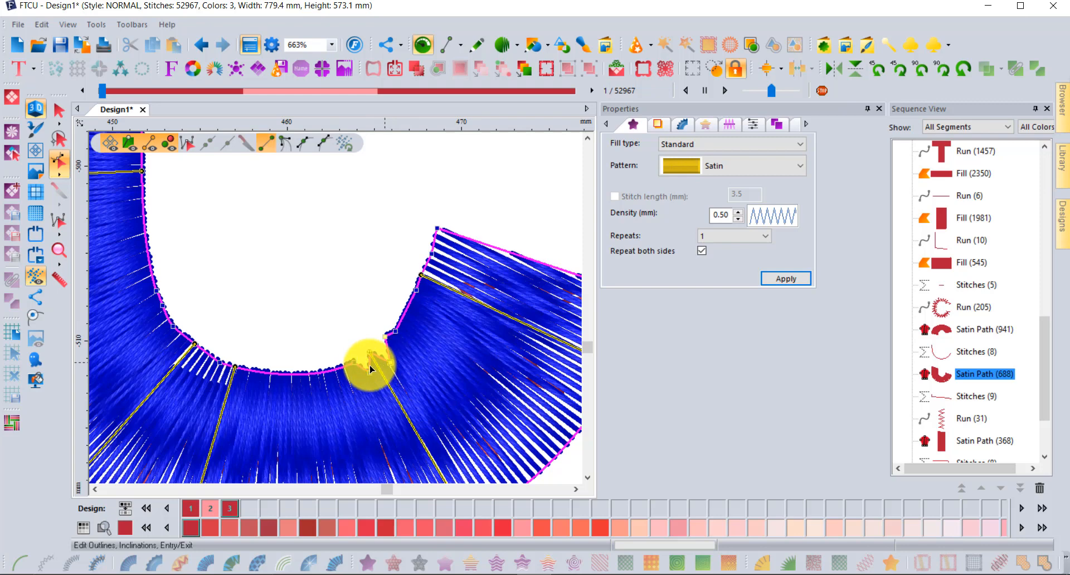
key(Delete)
click(368, 372)
key(Delete)
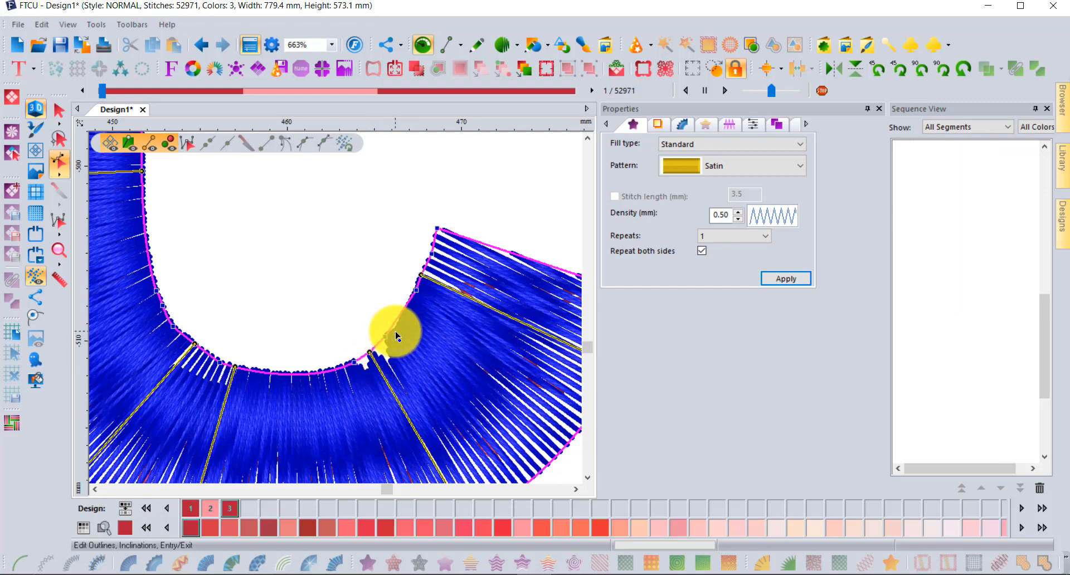
scroll(377, 391, down, 2)
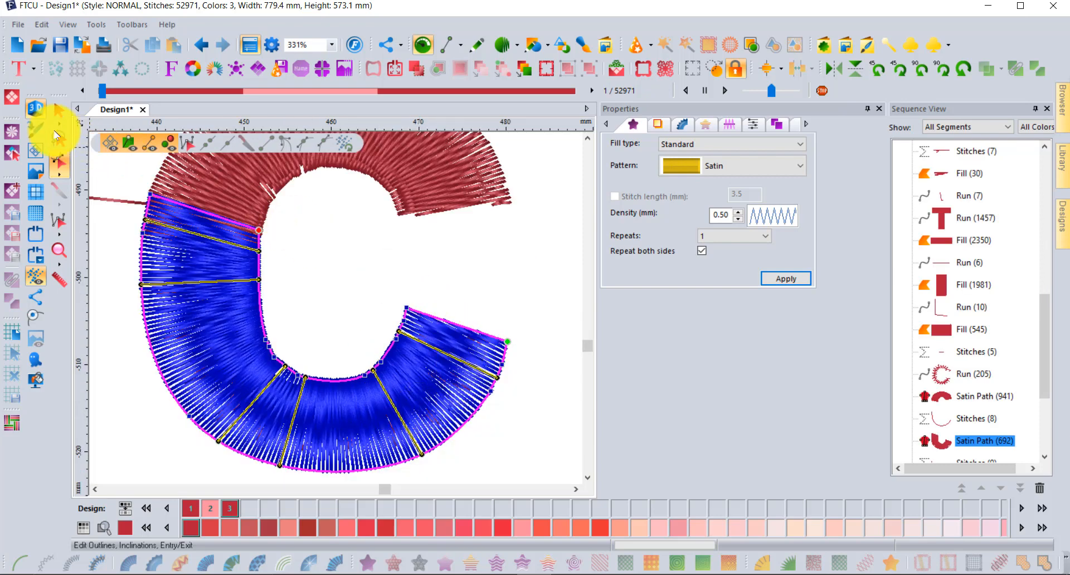
click(58, 111)
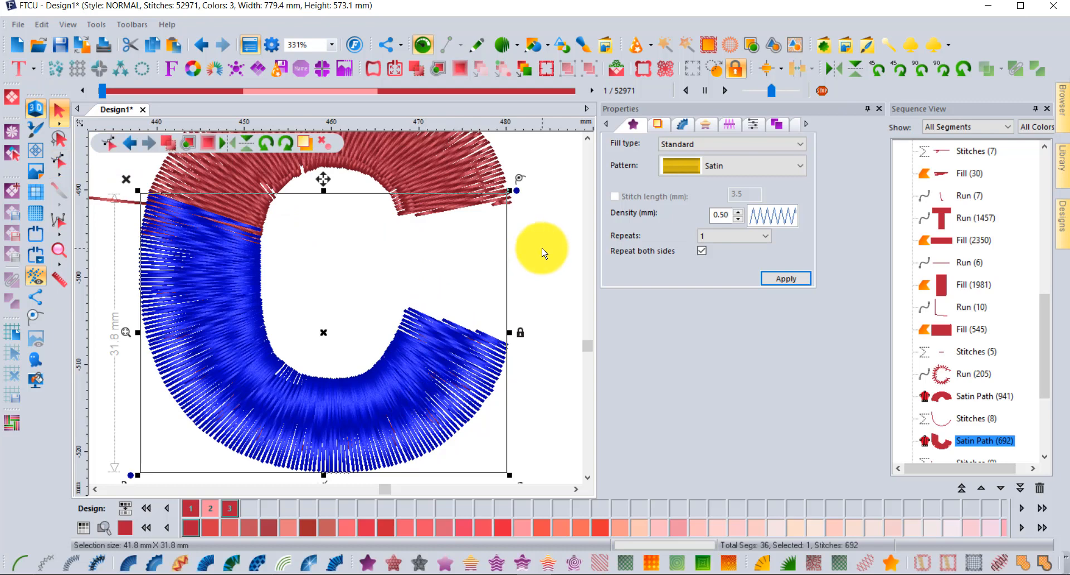
click(535, 252)
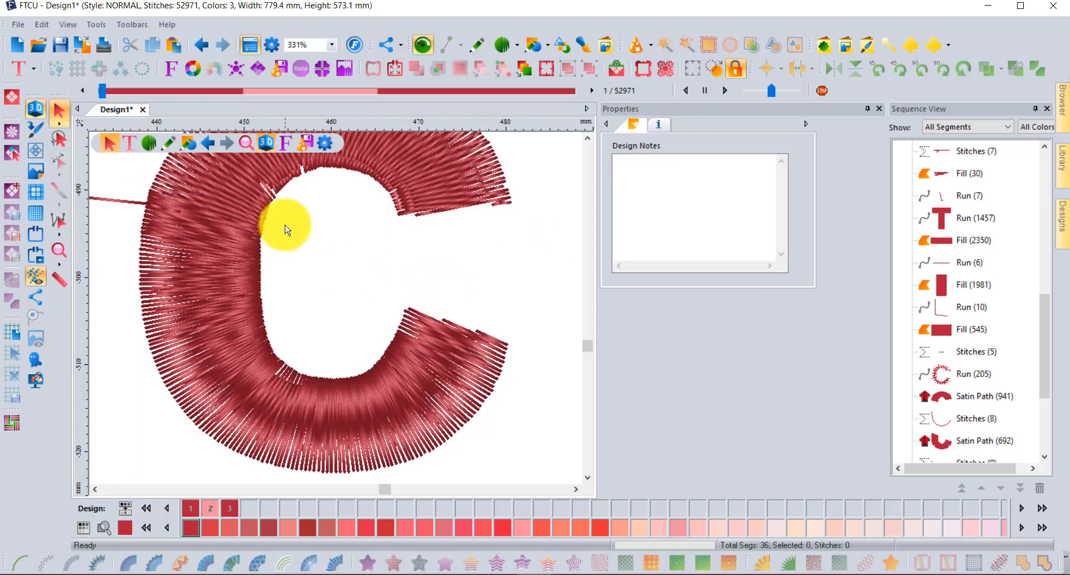
scroll(285, 229, down, 2)
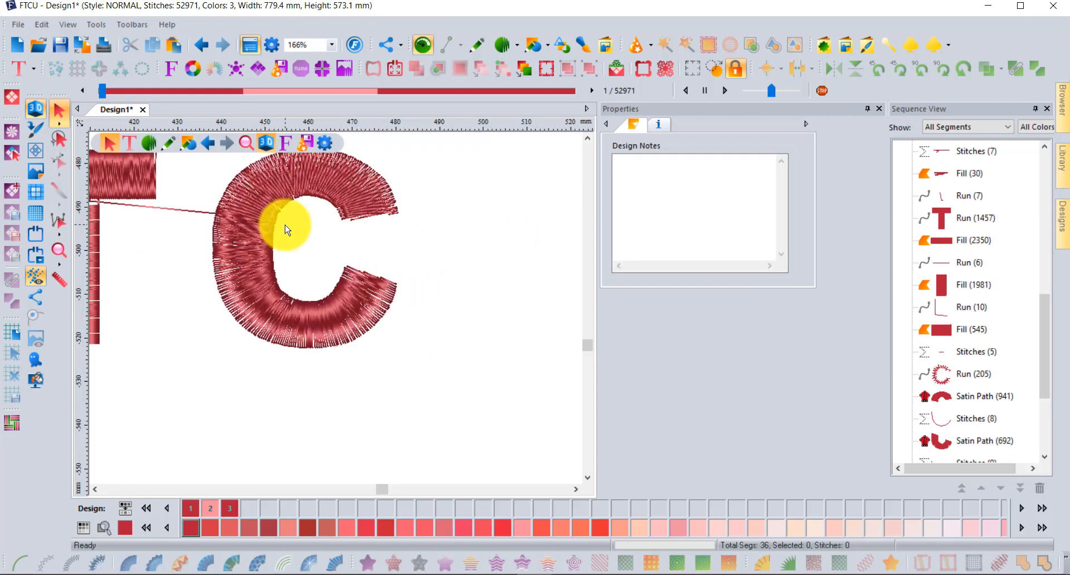
click(58, 250)
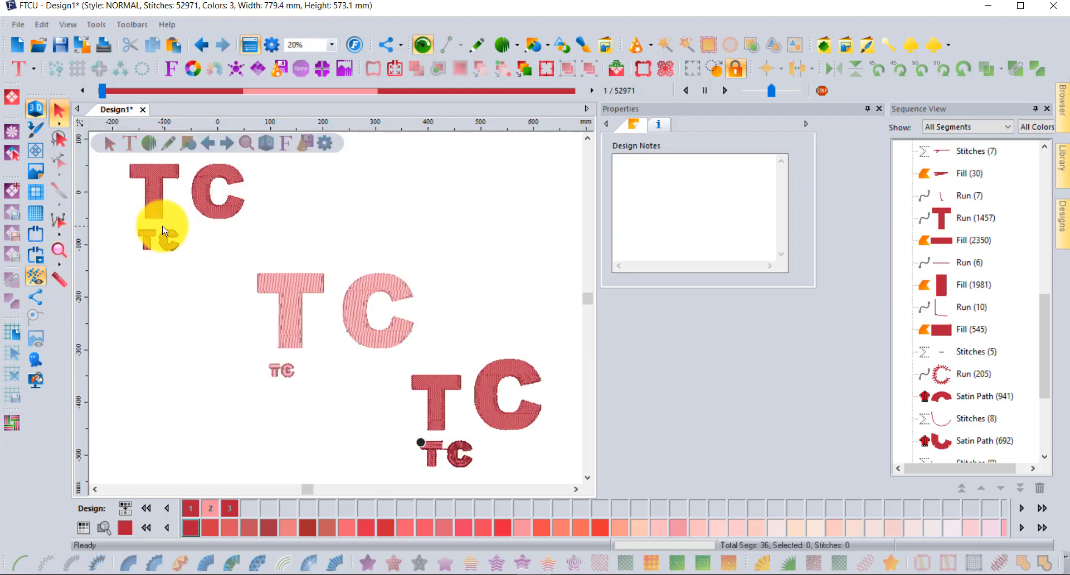